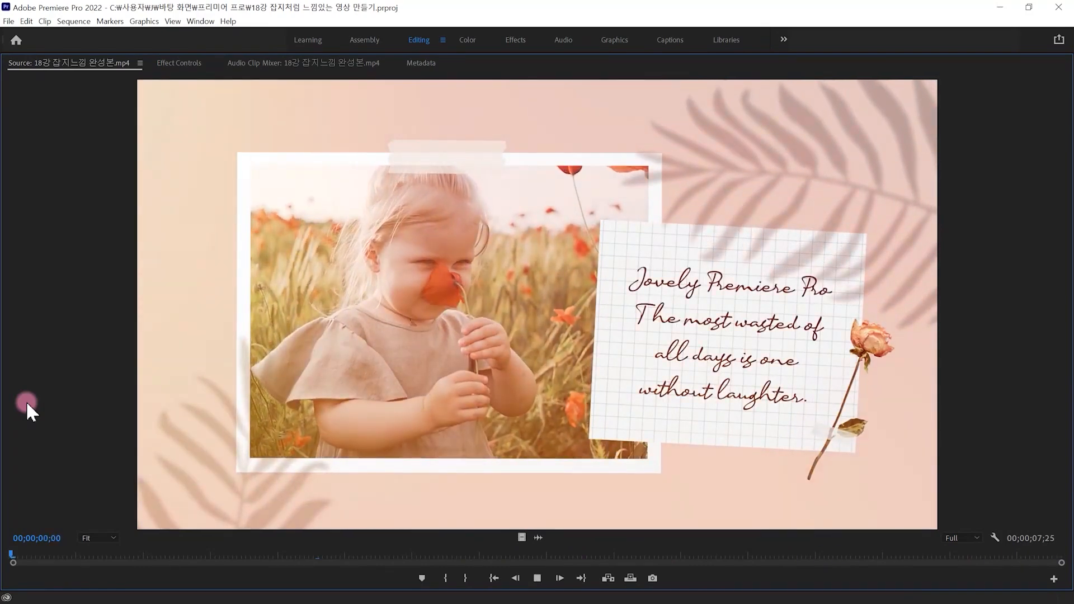
- Play the finished sample video in the source viewer
key(space)
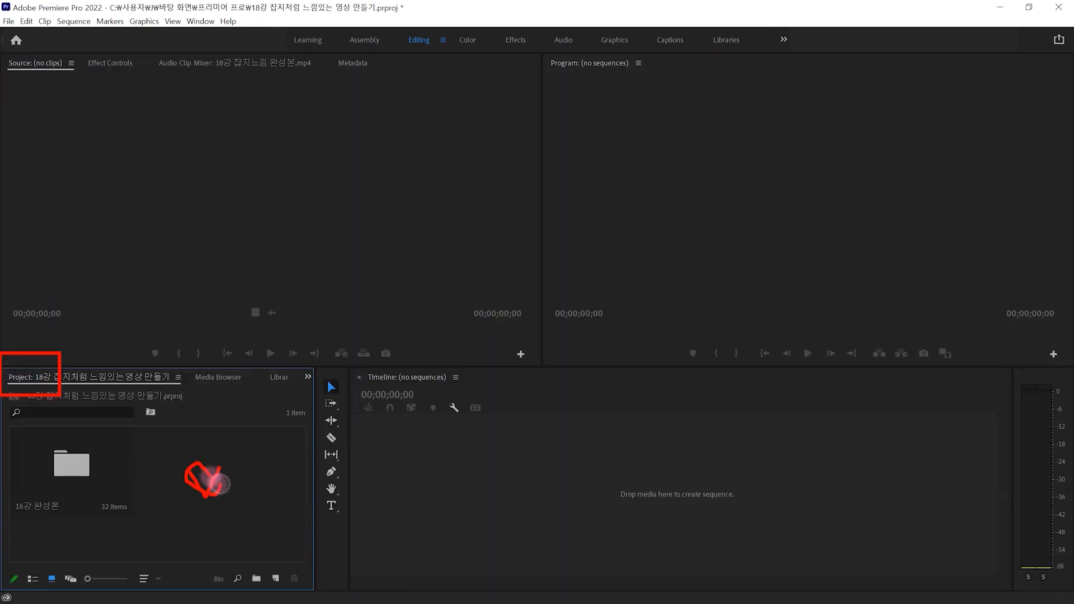
- Import 18강 잡지느낌 완성본.mp4, the pexels clips 5642527 and 5642529, 사진 프레임_01.png and 사진 프레임_02.png into the project
double_click(217, 501)
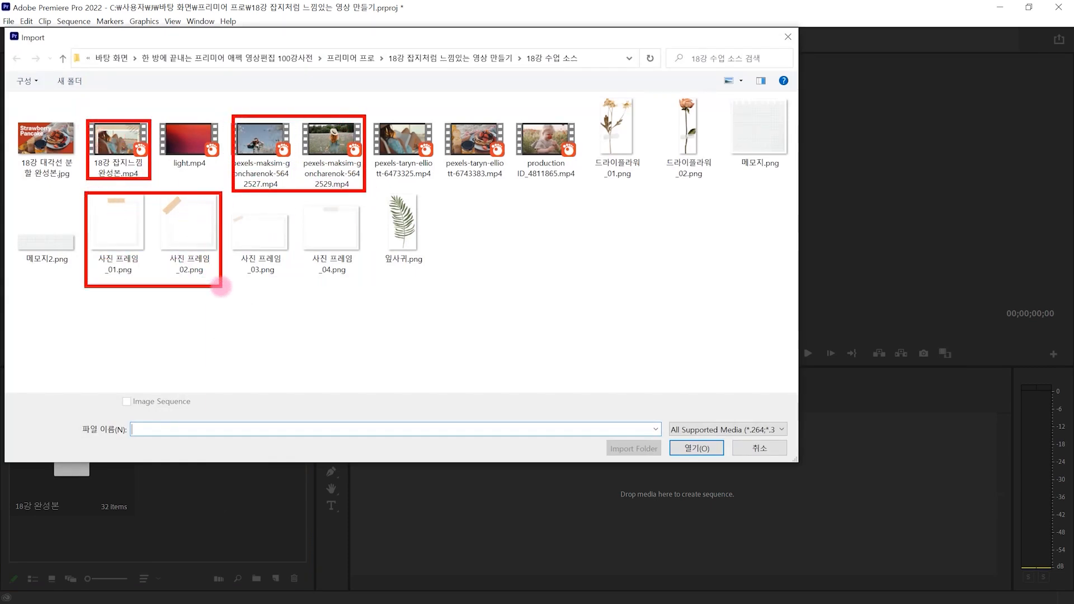
click(142, 148)
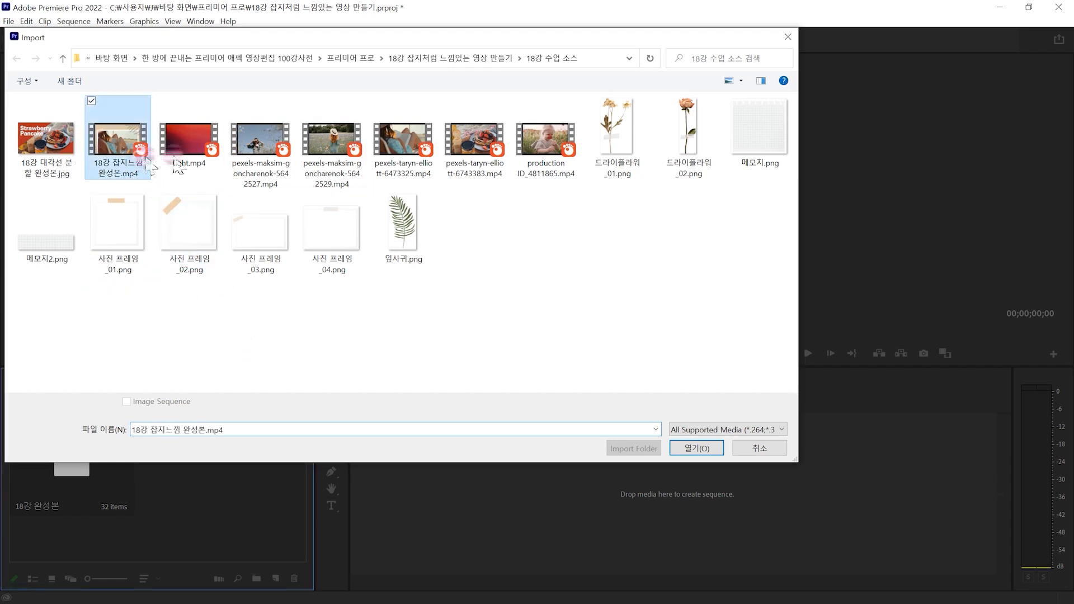
ctrl+click(260, 148)
ctrl+click(334, 164)
ctrl+click(117, 232)
ctrl+click(190, 232)
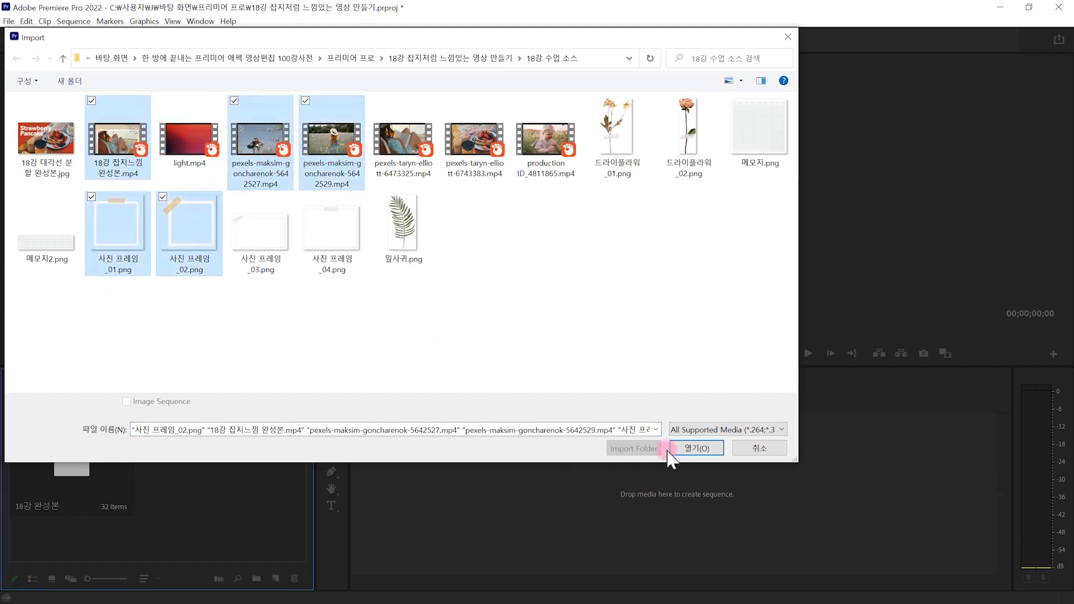
click(694, 449)
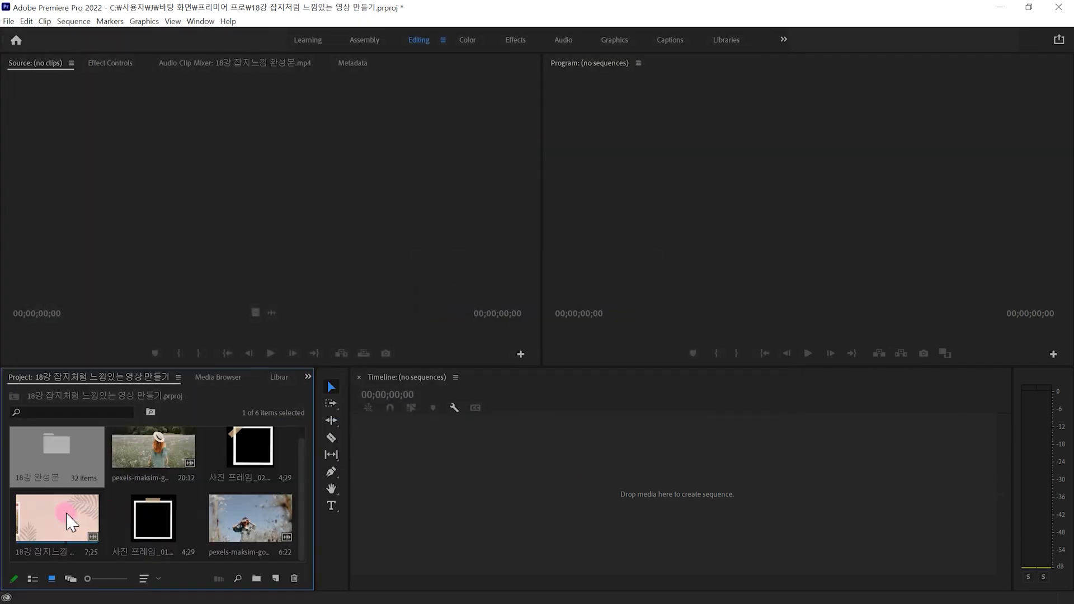
- Open the finished sample 18강 잡지느낌 완성본.mp4 in the source viewer and move to 00;00;01;00 as a reference
click(67, 516)
drag(5, 489, 114, 563)
mouse_move(62, 500)
mouse_down()
mouse_move(98, 507)
mouse_move(103, 368)
mouse_move(133, 322)
mouse_up()
mouse_move(128, 316)
mouse_down()
mouse_move(115, 332)
mouse_move(156, 333)
mouse_up()
key(Escape)
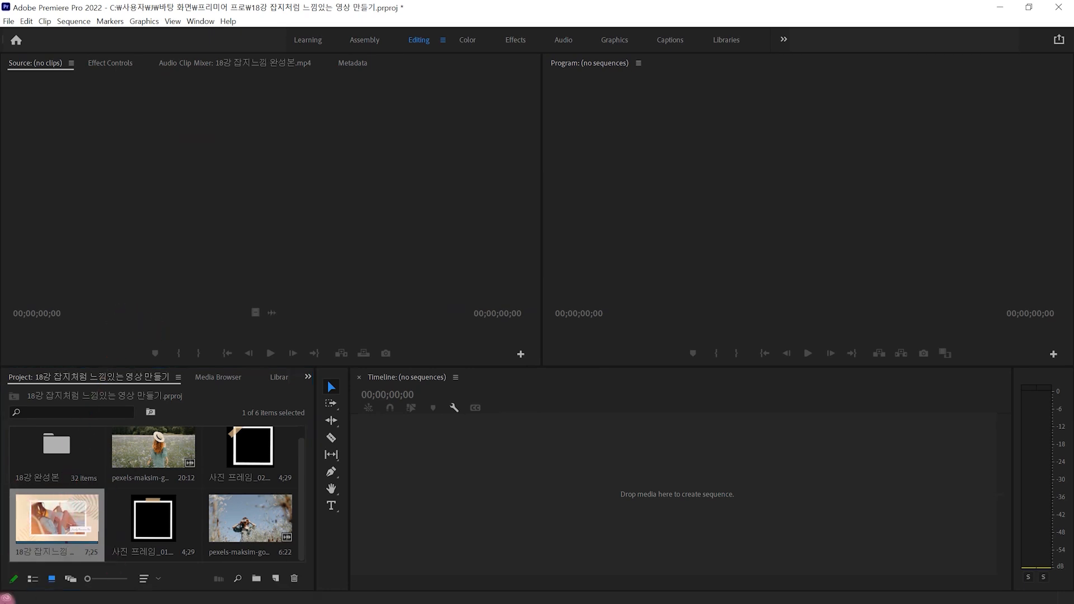
double_click(57, 508)
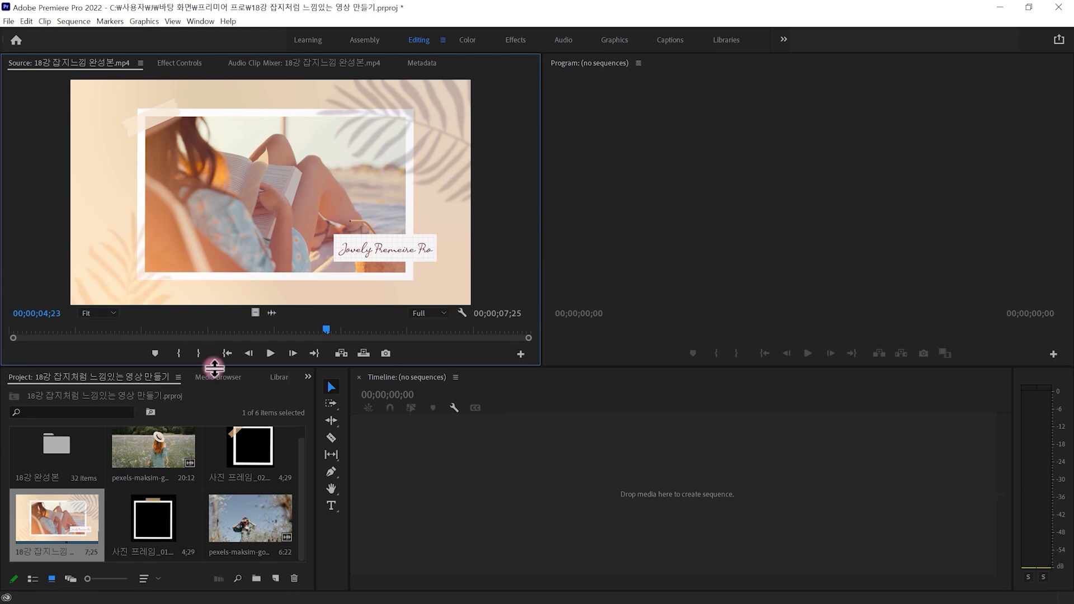
drag(101, 344, 78, 339)
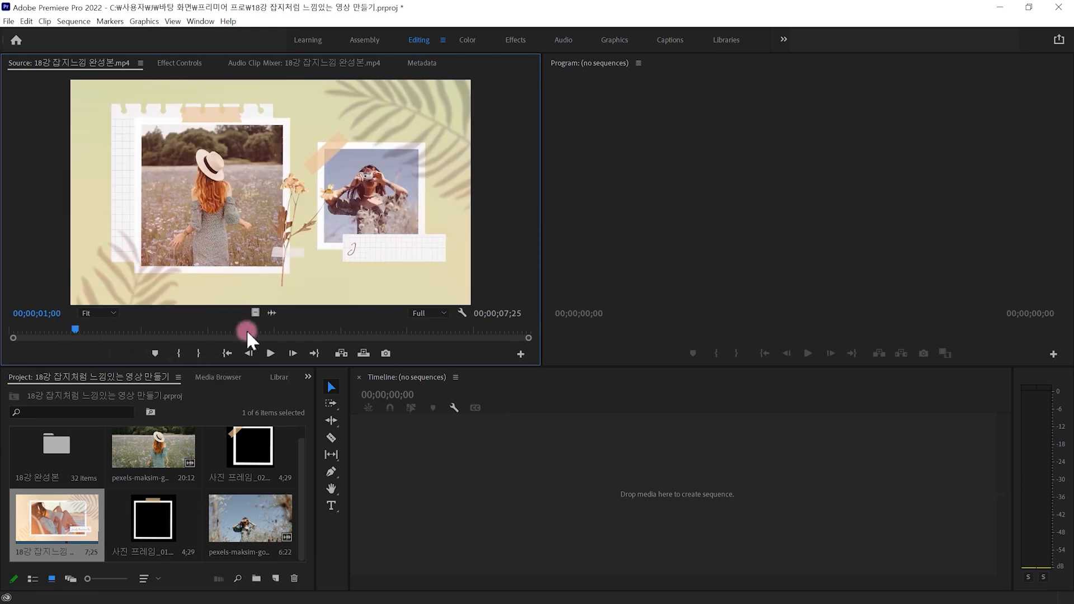
- Create a new sequence from the pexels clip 5642529 of the woman walking in the flower field
mouse_move(123, 110)
mouse_down()
mouse_move(235, 239)
mouse_move(299, 290)
mouse_up()
mouse_move(97, 402)
mouse_down()
mouse_move(177, 488)
mouse_move(203, 500)
mouse_up()
click(151, 461)
mouse_move(191, 436)
mouse_down()
mouse_move(439, 487)
mouse_move(428, 469)
mouse_up()
- Rename the new sequence as 장면_01
mouse_move(84, 545)
mouse_down()
mouse_move(40, 554)
mouse_move(75, 540)
mouse_up()
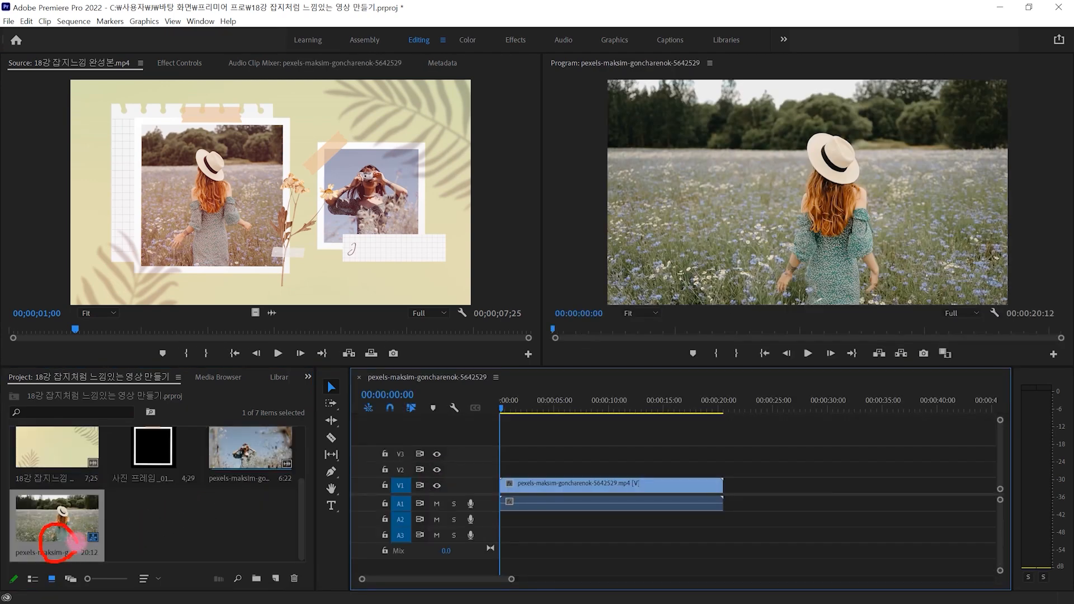
click(61, 552)
text(w)
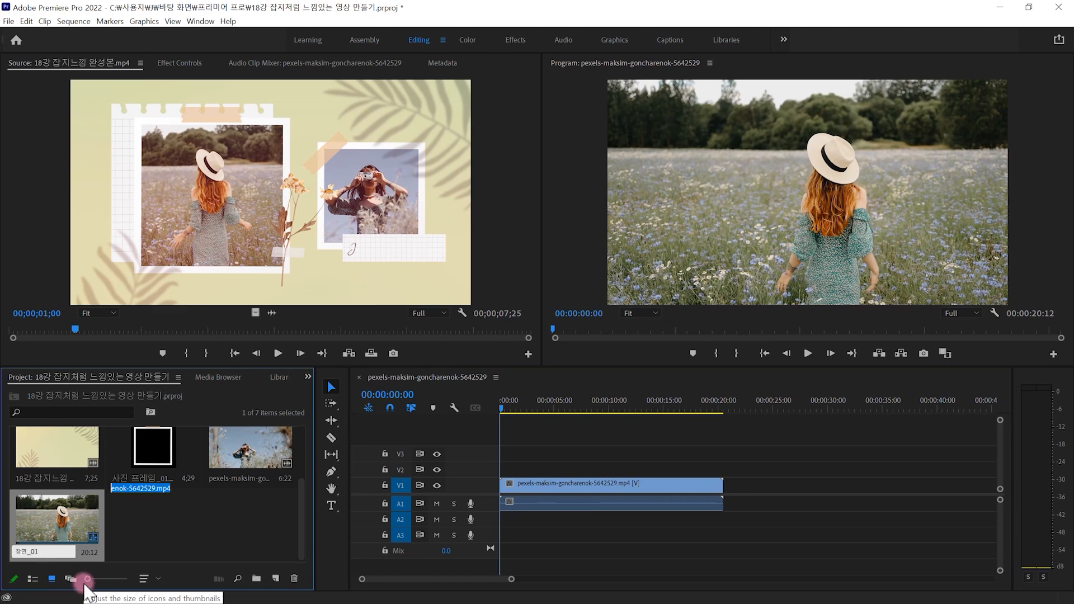
click(156, 474)
- Place 사진 프레임_01.png on track V2 above the video clip, starting at the beginning of the sequence
mouse_move(107, 403)
mouse_down()
mouse_move(118, 433)
mouse_move(201, 501)
mouse_up()
mouse_move(165, 462)
mouse_down()
mouse_move(255, 428)
mouse_move(261, 500)
mouse_move(471, 488)
mouse_up()
mouse_move(505, 454)
mouse_down()
mouse_move(661, 479)
mouse_move(650, 460)
mouse_move(510, 462)
mouse_up()
key(Escape)
drag(153, 448, 464, 486)
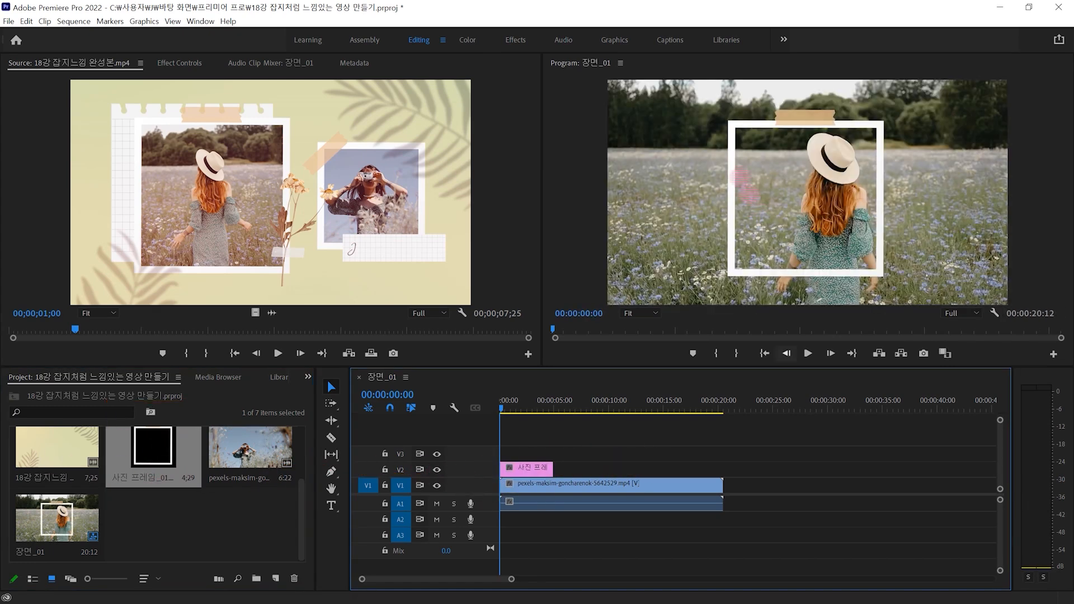
drag(736, 126, 881, 272)
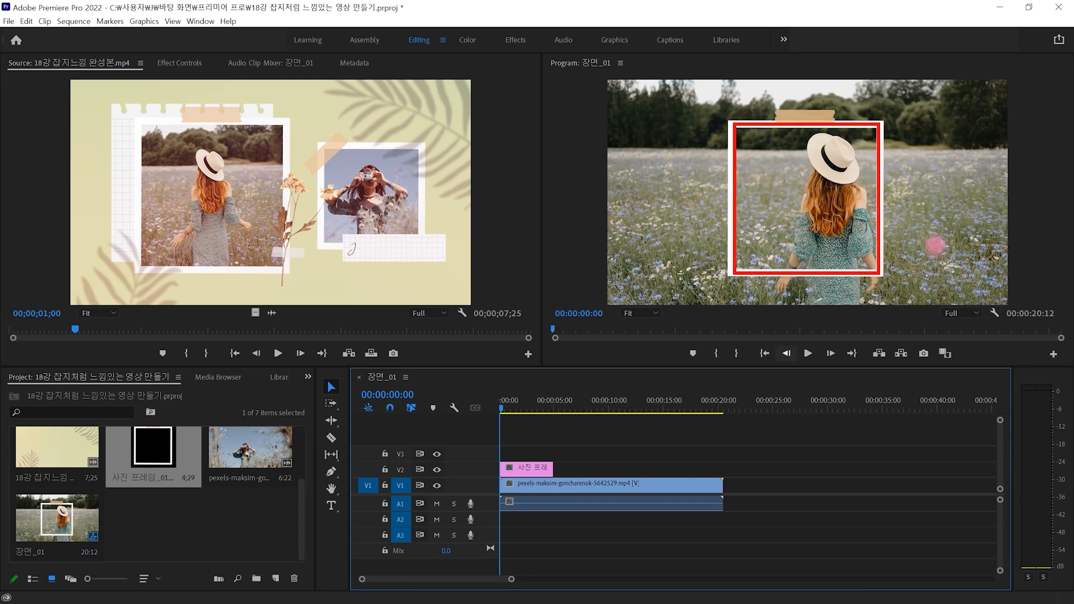
mouse_move(942, 245)
mouse_down()
mouse_move(956, 227)
mouse_move(909, 243)
mouse_move(961, 249)
mouse_up()
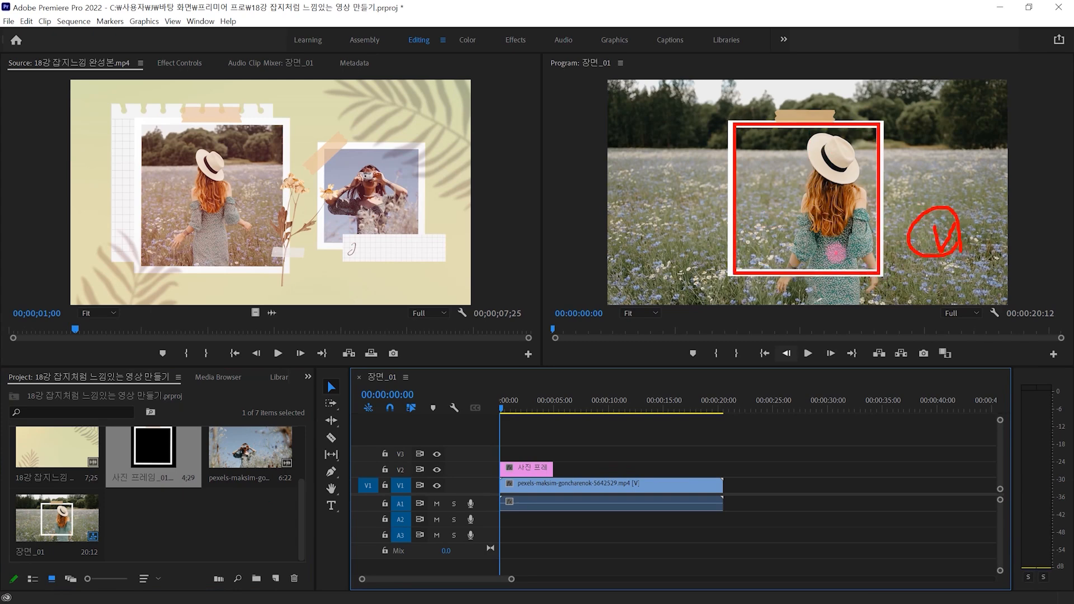
mouse_move(742, 132)
mouse_down()
mouse_move(781, 160)
mouse_move(856, 274)
mouse_up()
mouse_move(791, 156)
mouse_down()
mouse_move(772, 200)
mouse_move(800, 218)
mouse_up()
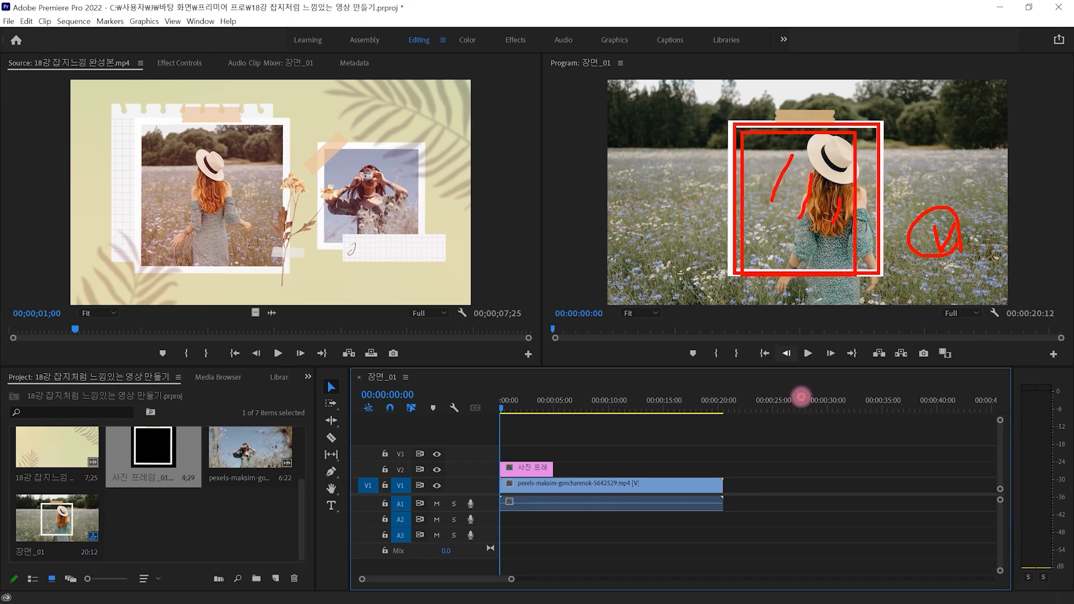
key(Escape)
- Set the V1 video clip's Scale to 69 and its Position to 858, 575 so the woman fits inside the photo frame
click(568, 504)
mouse_move(598, 524)
mouse_down()
mouse_move(520, 497)
mouse_move(559, 464)
mouse_move(305, 283)
mouse_move(177, 85)
mouse_move(162, 83)
mouse_move(198, 76)
mouse_up()
key(Escape)
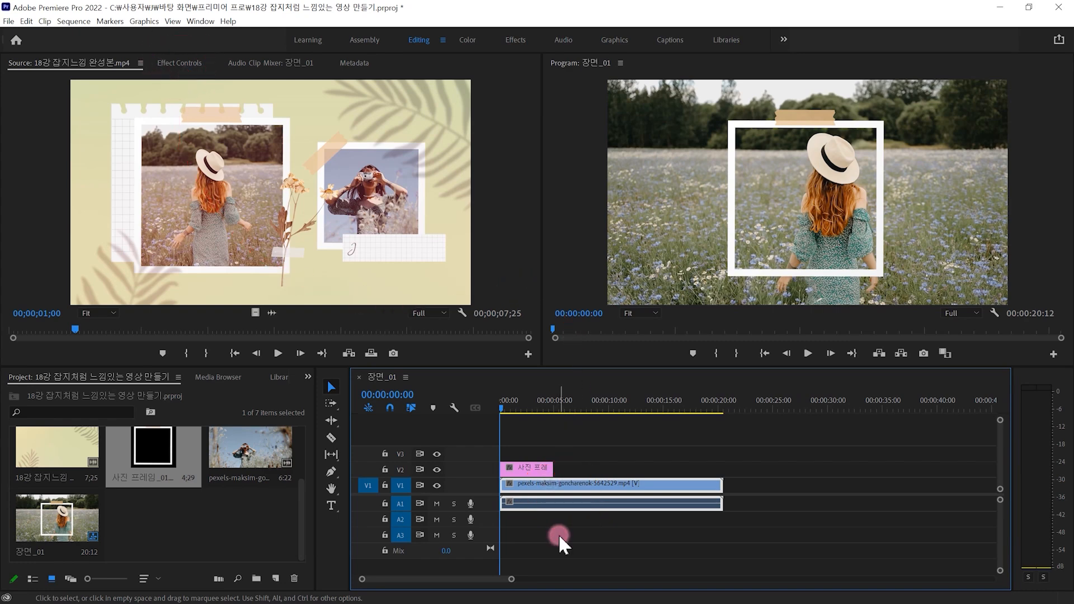
click(180, 63)
click(47, 141)
drag(221, 149, 235, 144)
key(Escape)
click(208, 140)
text(73)
key(Return)
drag(207, 140, 184, 127)
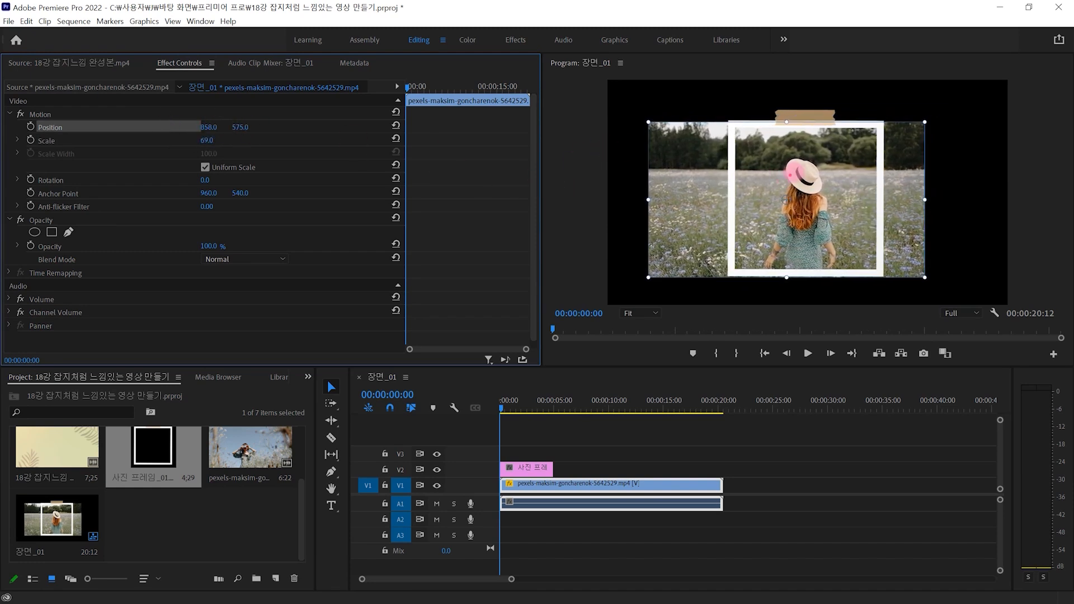
mouse_move(729, 123)
mouse_down()
mouse_move(743, 156)
mouse_move(882, 273)
mouse_up()
mouse_move(731, 123)
mouse_down()
mouse_move(844, 254)
mouse_move(882, 277)
mouse_up()
drag(696, 147, 696, 194)
mouse_move(909, 146)
mouse_down()
mouse_move(898, 177)
mouse_move(901, 246)
mouse_up()
key(Escape)
mouse_move(27, 396)
mouse_down()
mouse_move(21, 359)
mouse_move(46, 400)
mouse_move(41, 368)
mouse_move(54, 361)
mouse_move(195, 348)
mouse_move(297, 356)
mouse_move(311, 396)
mouse_up()
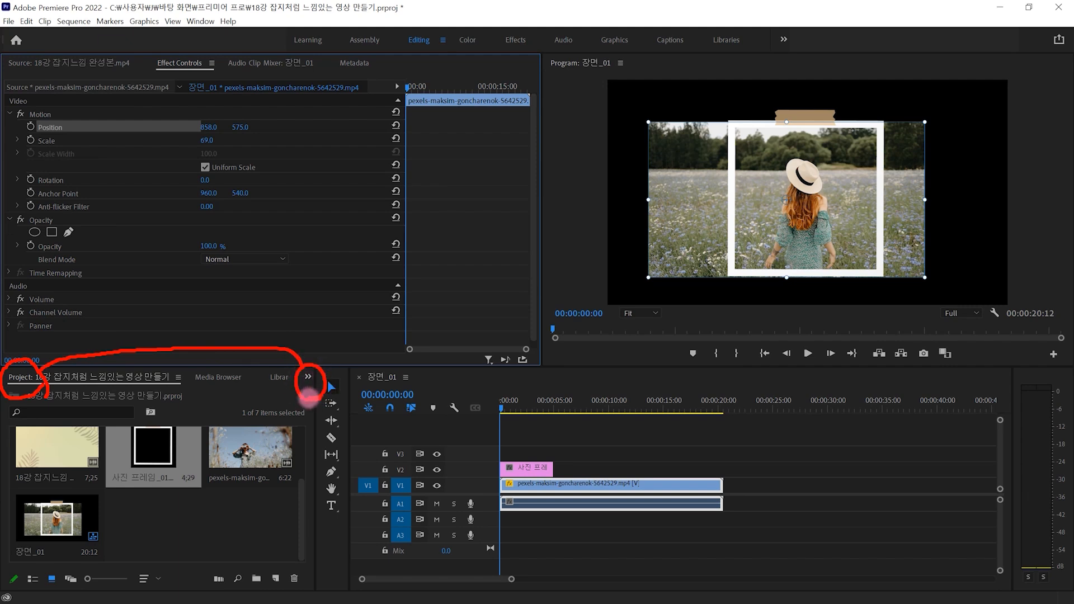
key(Escape)
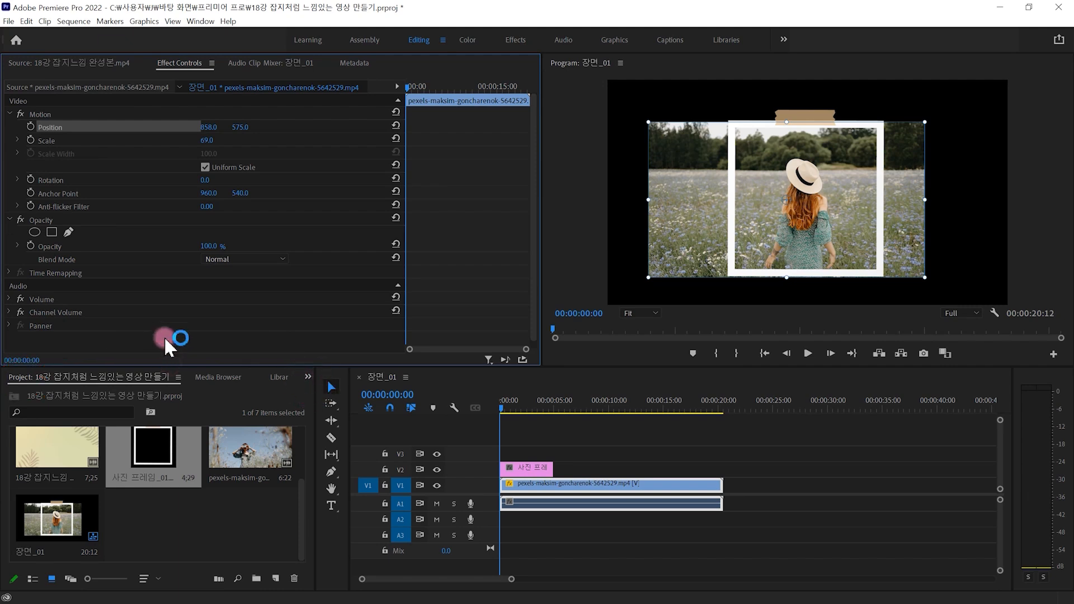
- Bring up the list of available effects in place of the project's media
click(307, 376)
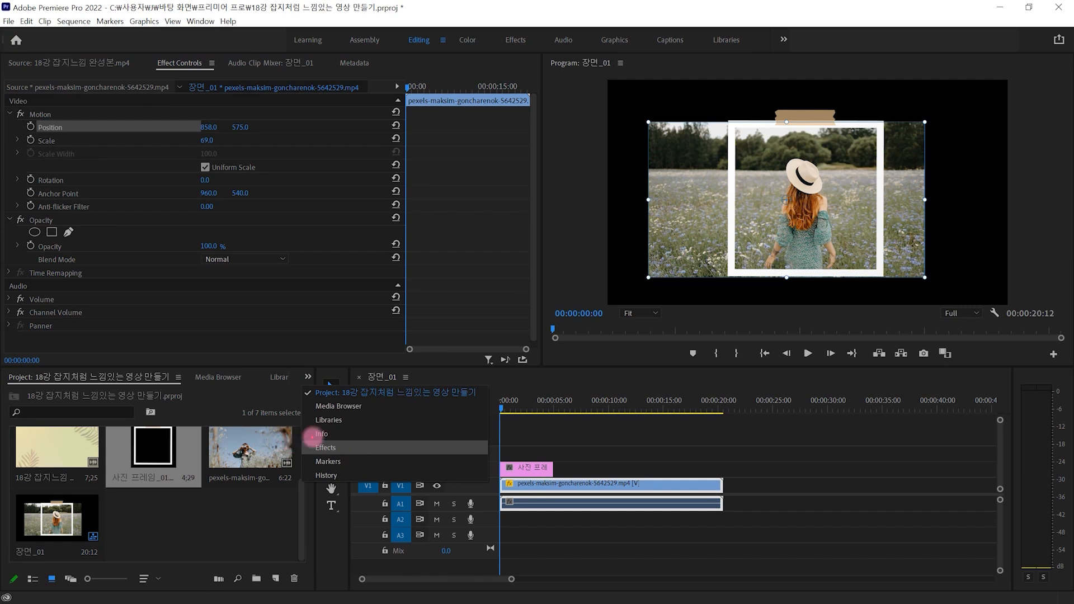
drag(304, 437, 348, 460)
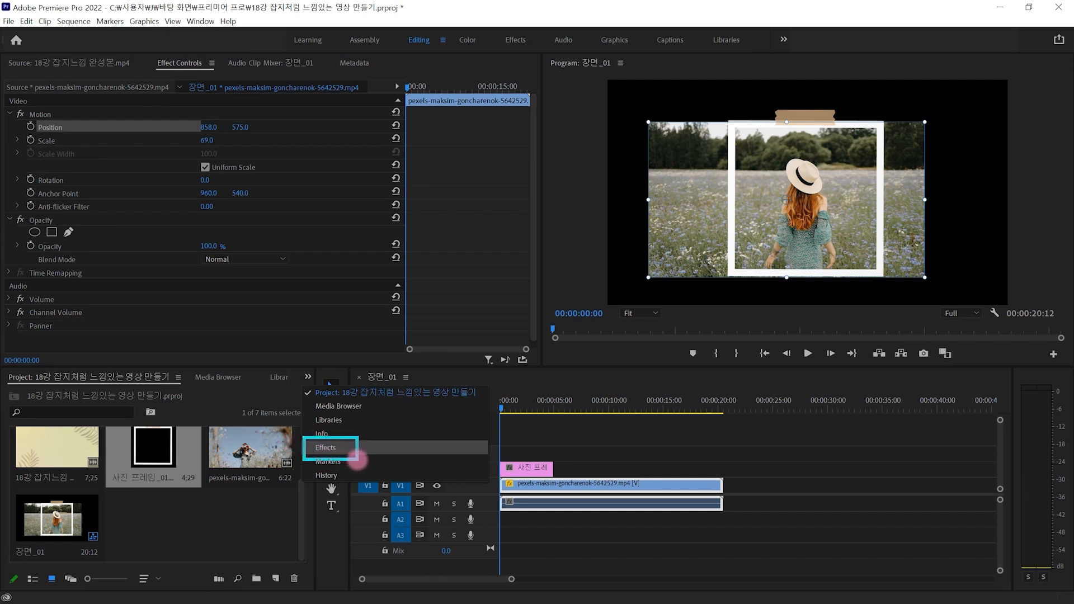
key(Escape)
click(308, 377)
click(330, 448)
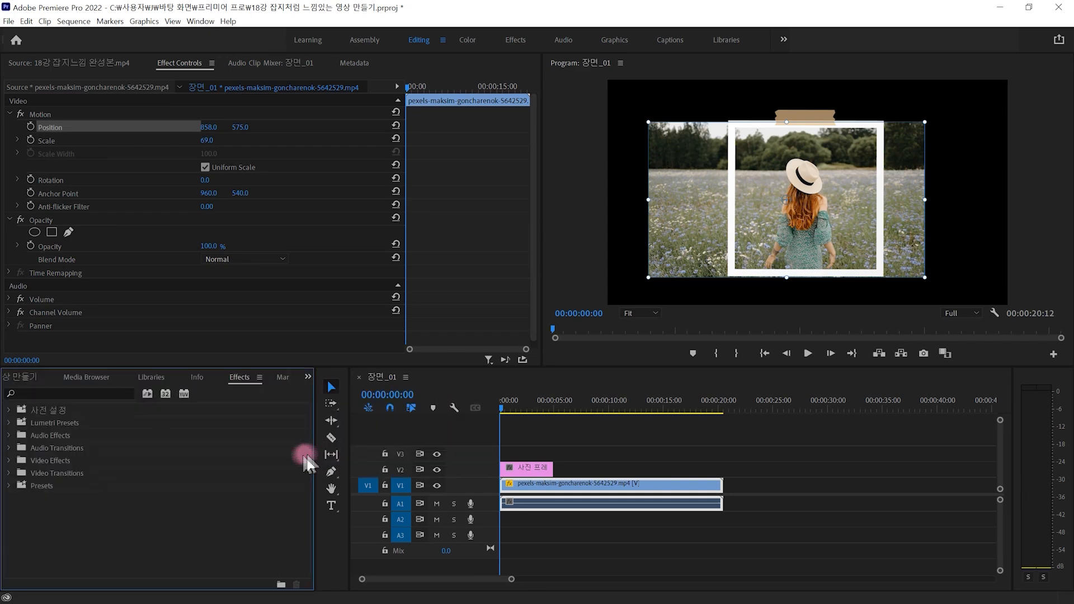
drag(218, 361, 278, 408)
key(Escape)
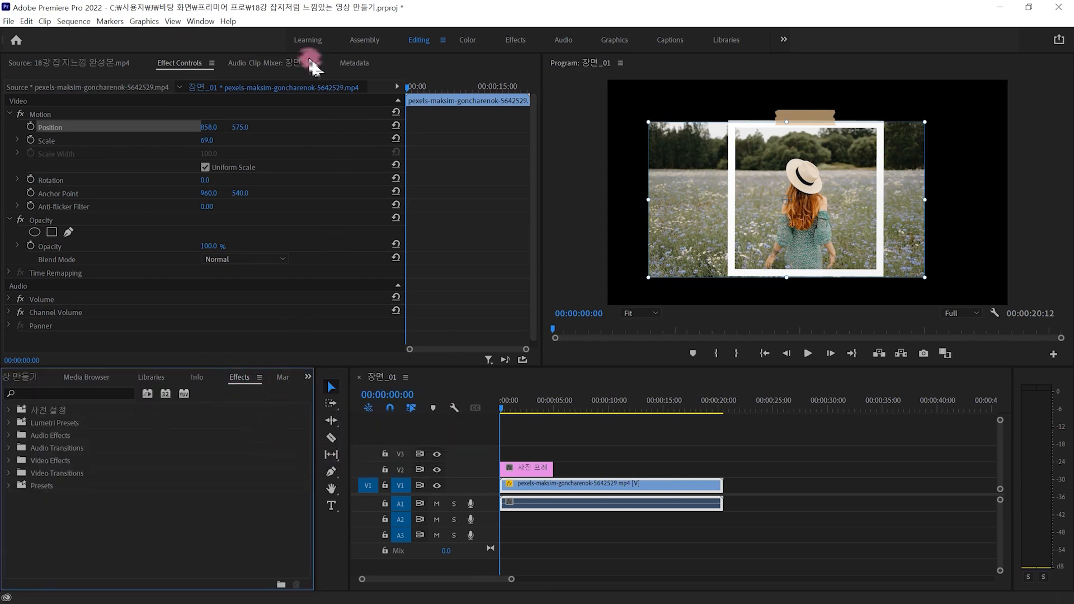
click(200, 21)
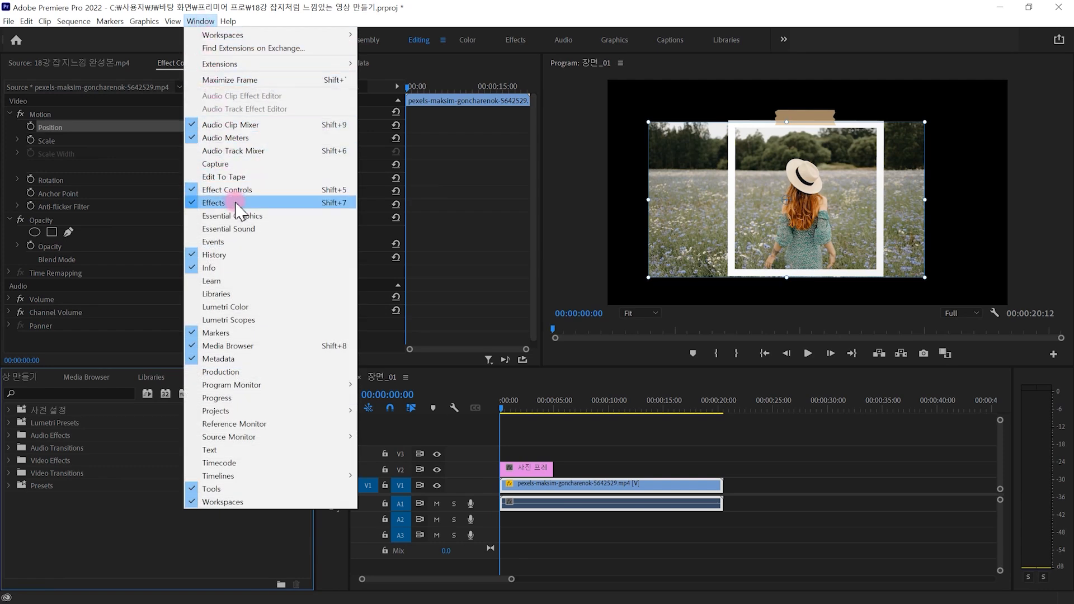
drag(178, 187, 244, 225)
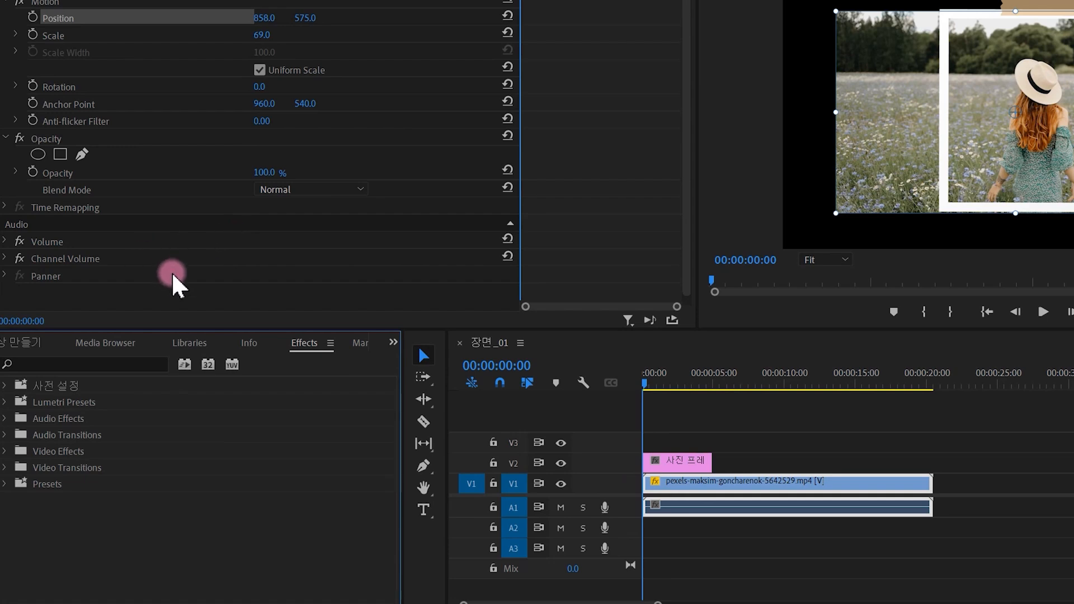
click(5, 451)
click(14, 467)
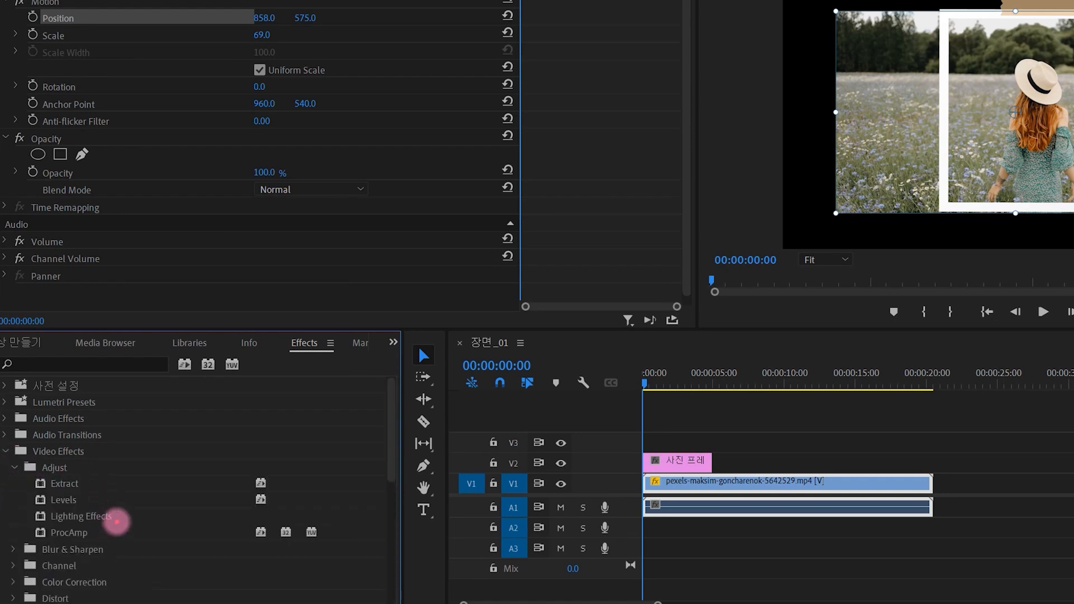
click(5, 451)
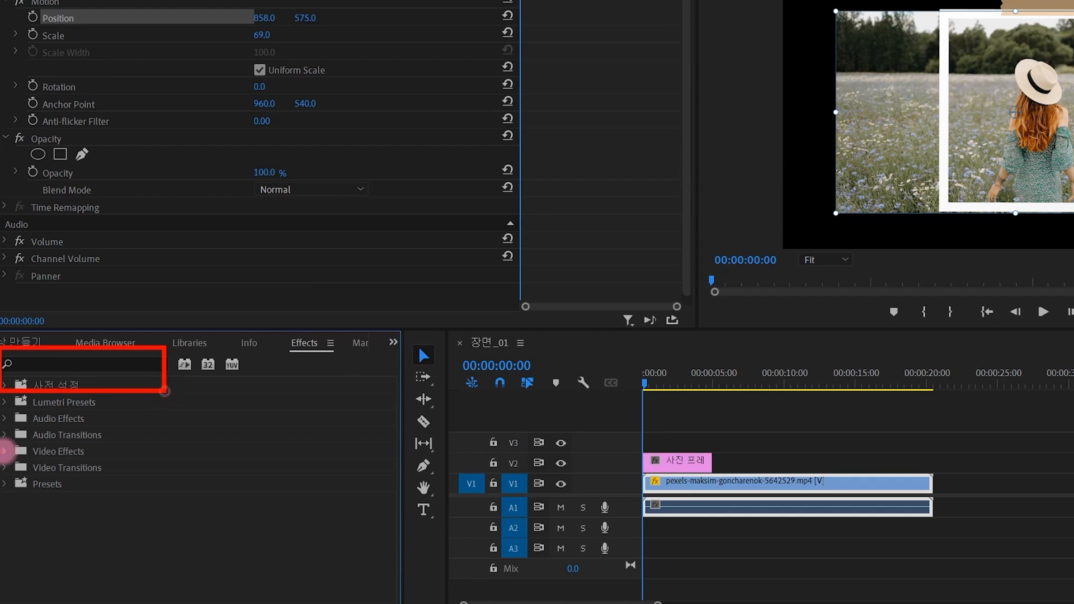
- Search the effects for "crop" and apply the Crop video effect to the V1 video clip
click(52, 364)
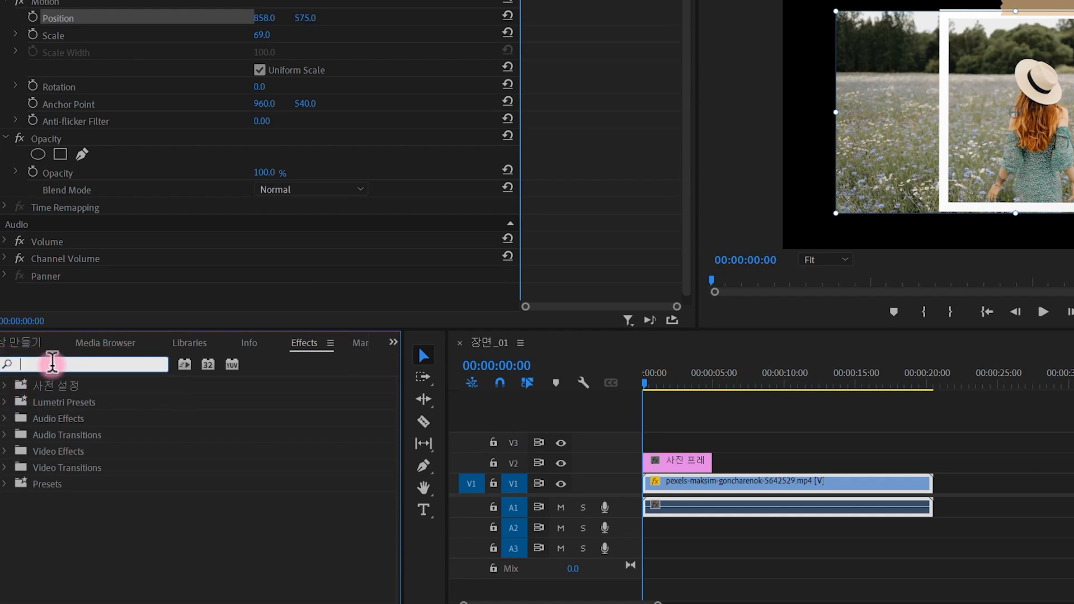
text(crop)
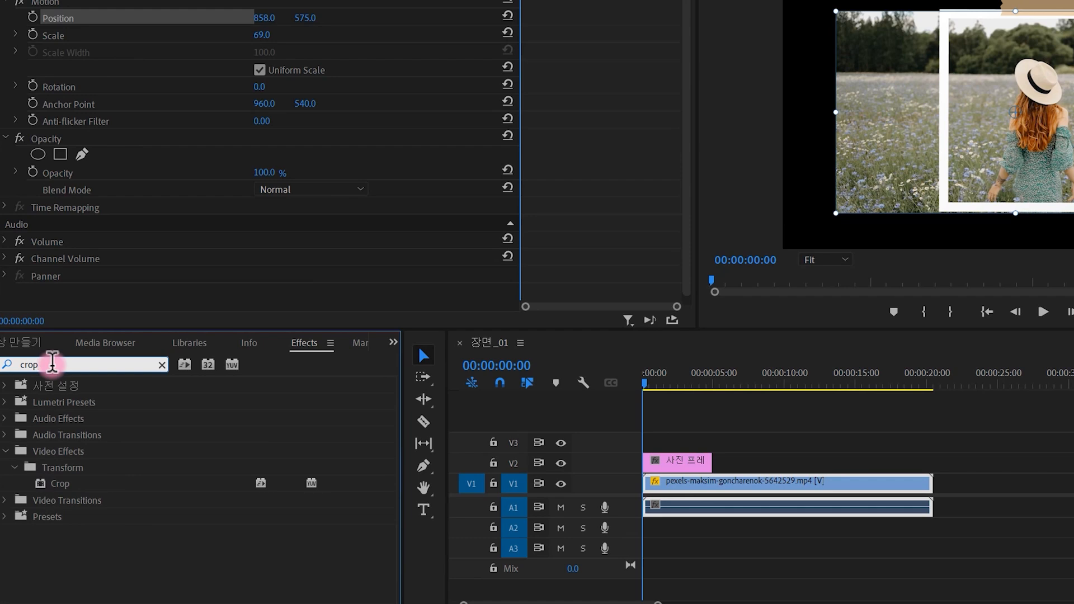
key(Return)
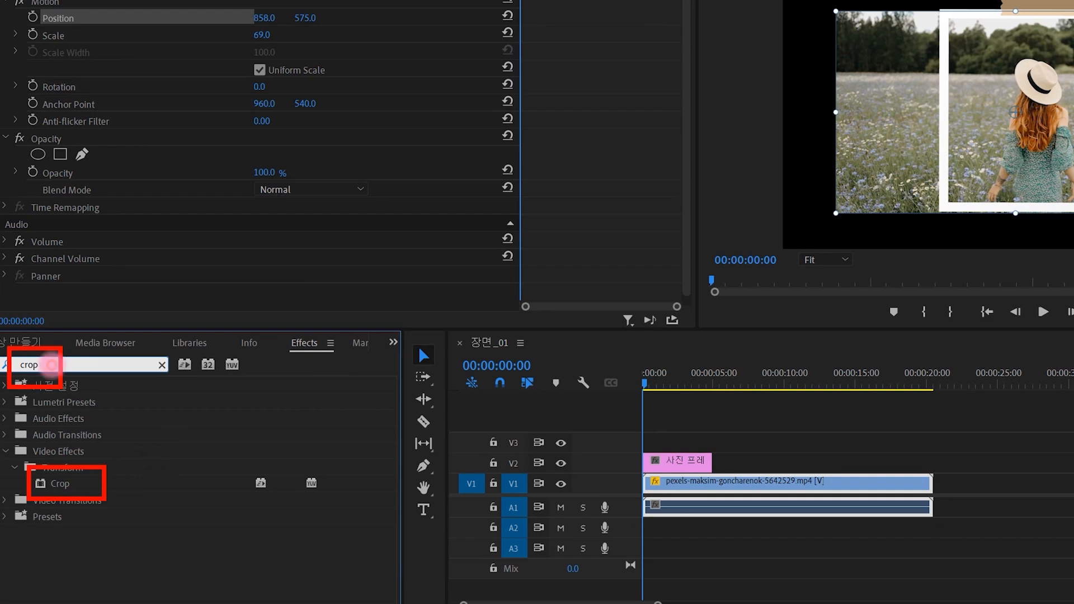
click(86, 485)
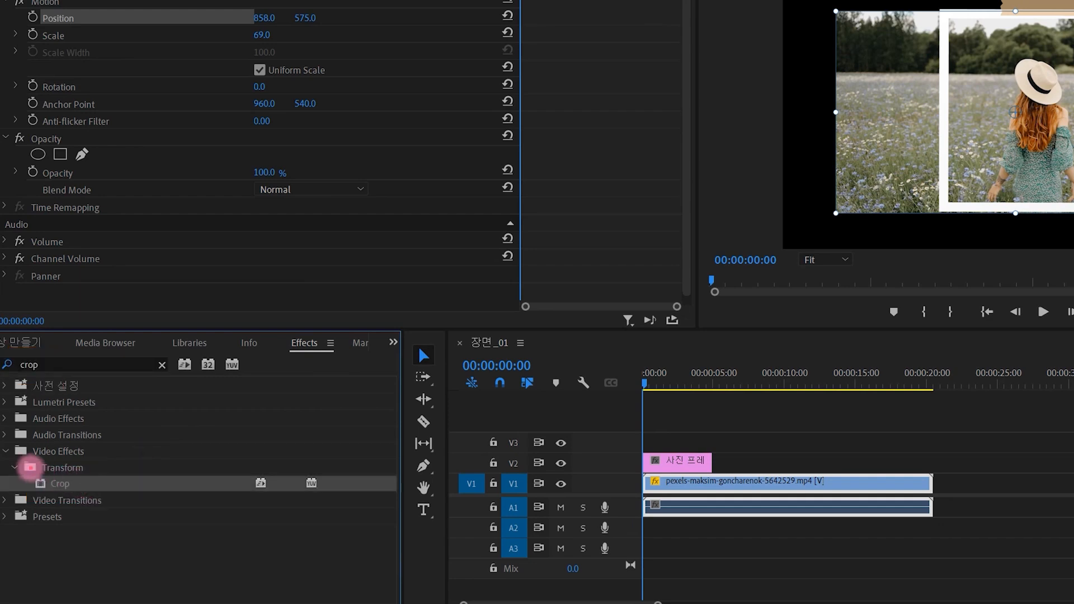
mouse_move(95, 484)
mouse_down()
mouse_move(120, 470)
mouse_move(357, 539)
mouse_move(515, 500)
mouse_move(679, 499)
mouse_move(665, 484)
mouse_move(686, 508)
mouse_up()
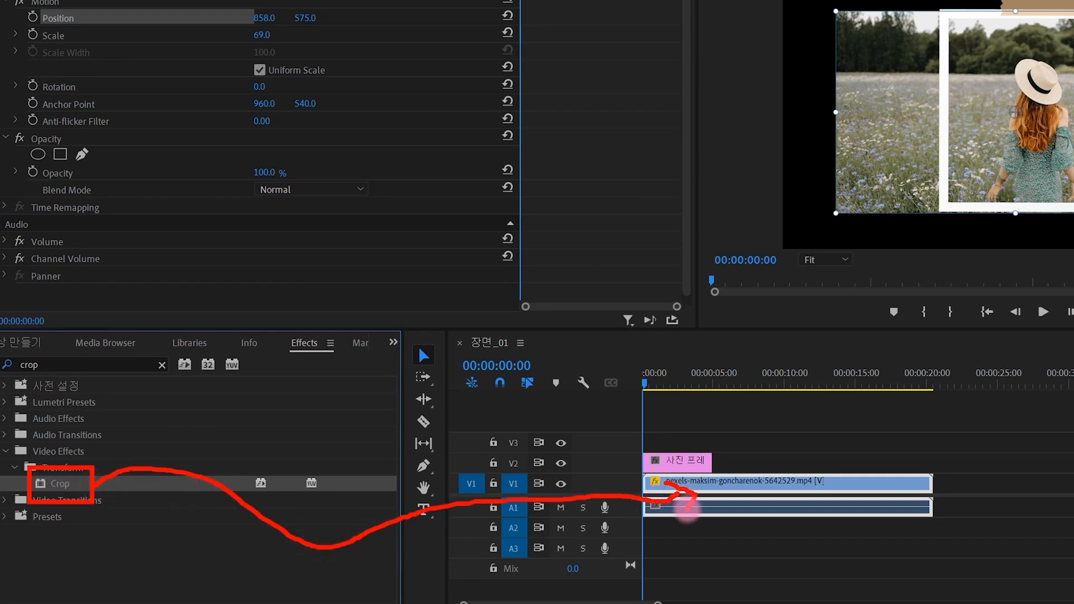
key(Escape)
drag(78, 491, 720, 482)
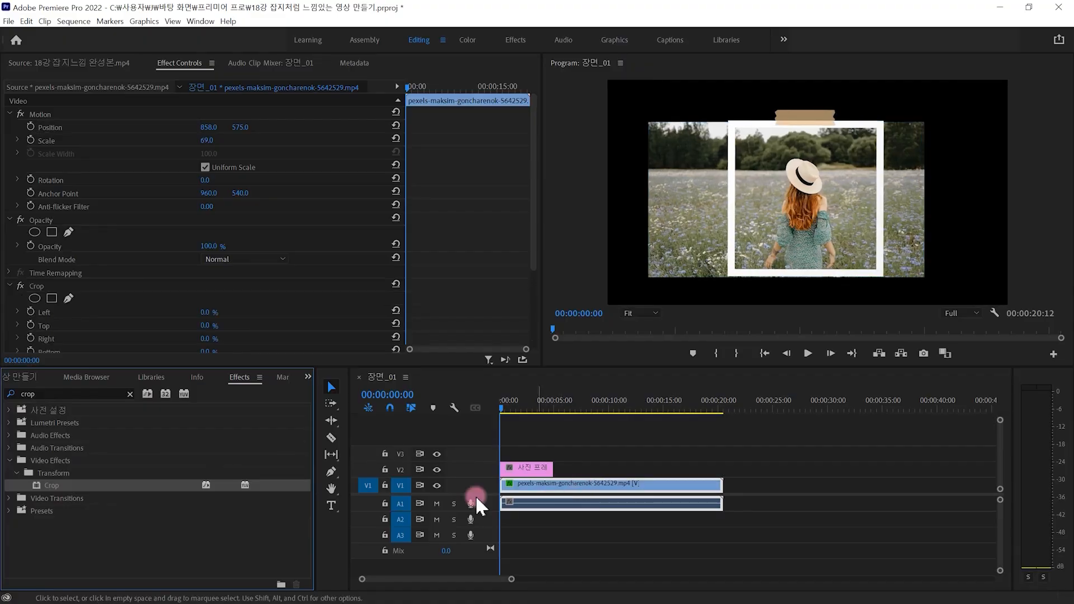
mouse_move(65, 496)
mouse_down()
mouse_move(28, 472)
mouse_move(74, 509)
mouse_move(165, 466)
mouse_move(467, 506)
mouse_move(536, 494)
mouse_move(732, 323)
mouse_move(753, 251)
mouse_up()
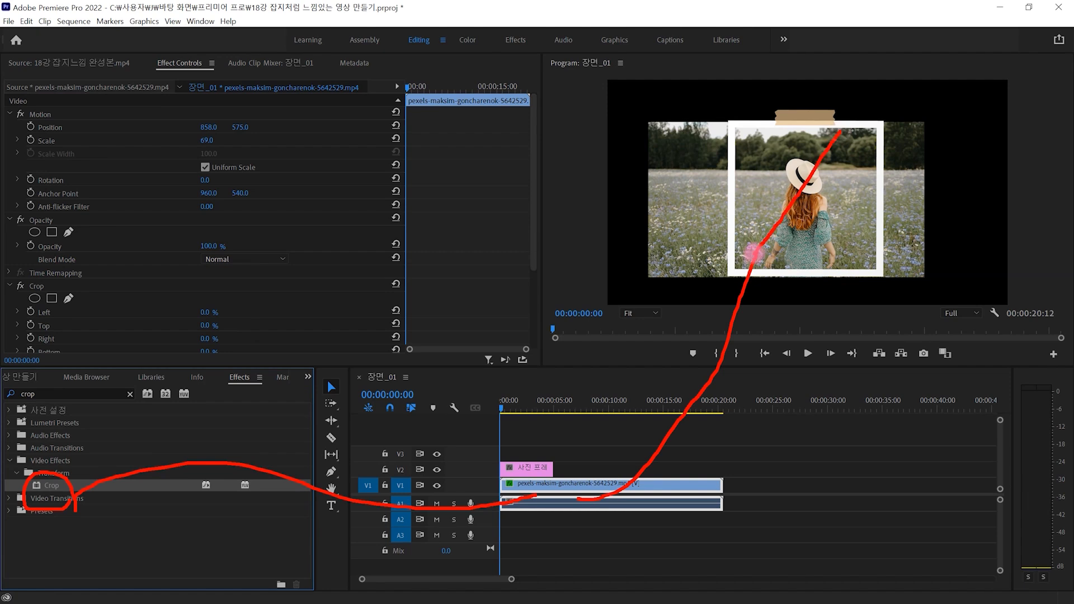
drag(748, 154, 841, 251)
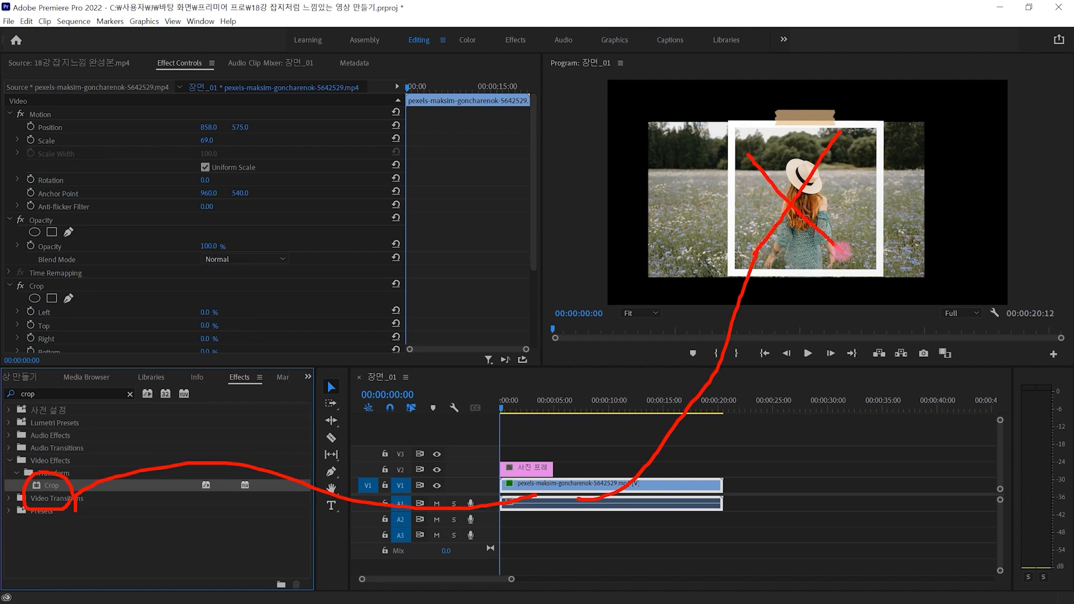
key(Escape)
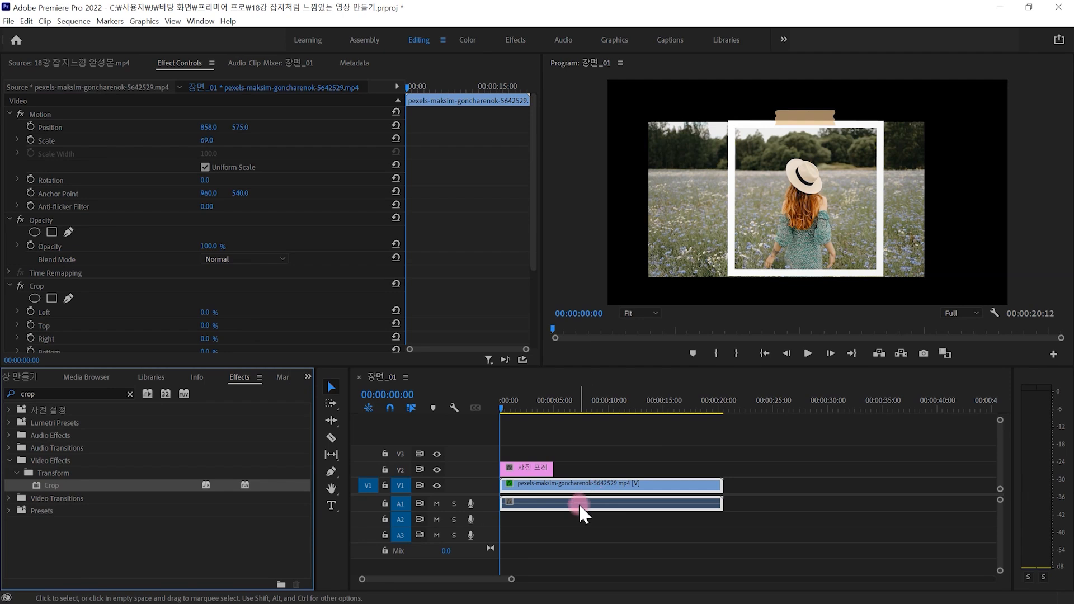
- Set the V1 video clip's Crop values to Left 21%, Top 17%, Right 24% and Bottom 20%
mouse_move(609, 506)
mouse_down()
mouse_move(566, 513)
mouse_move(551, 473)
mouse_move(595, 467)
mouse_move(584, 527)
mouse_up()
mouse_move(560, 257)
mouse_down()
mouse_move(392, 202)
mouse_move(276, 176)
mouse_move(204, 98)
mouse_move(226, 89)
mouse_move(156, 87)
mouse_move(178, 16)
mouse_move(234, 51)
mouse_move(215, 89)
mouse_move(183, 77)
mouse_move(188, 124)
mouse_move(159, 171)
mouse_move(53, 243)
mouse_move(41, 273)
mouse_move(27, 259)
mouse_move(58, 261)
mouse_move(62, 297)
mouse_move(51, 308)
mouse_move(27, 298)
mouse_move(37, 261)
mouse_move(63, 280)
mouse_move(59, 306)
mouse_up()
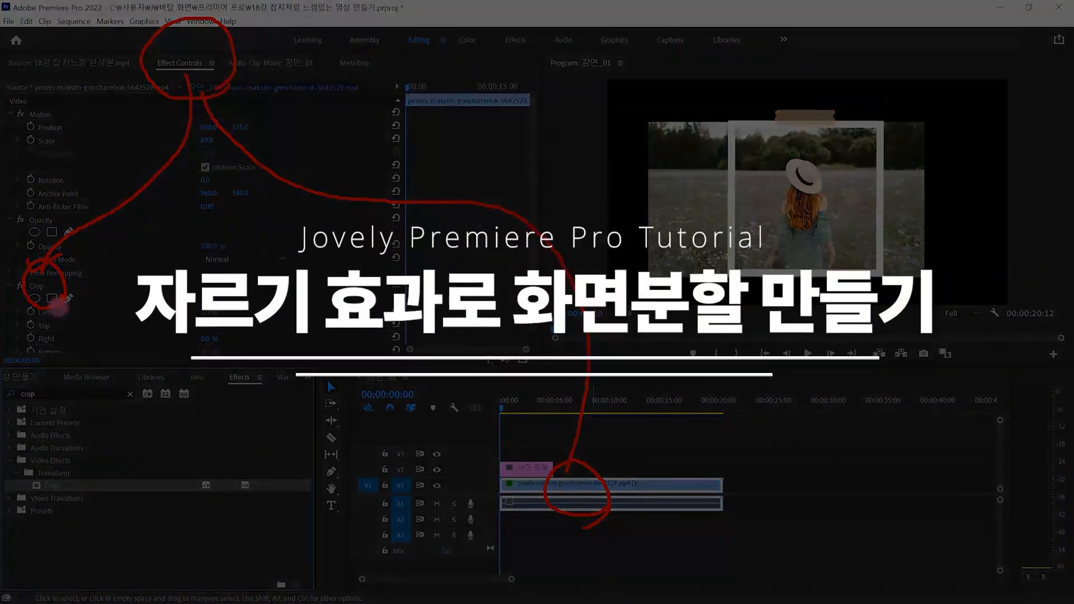
scroll(92, 200, down, 3)
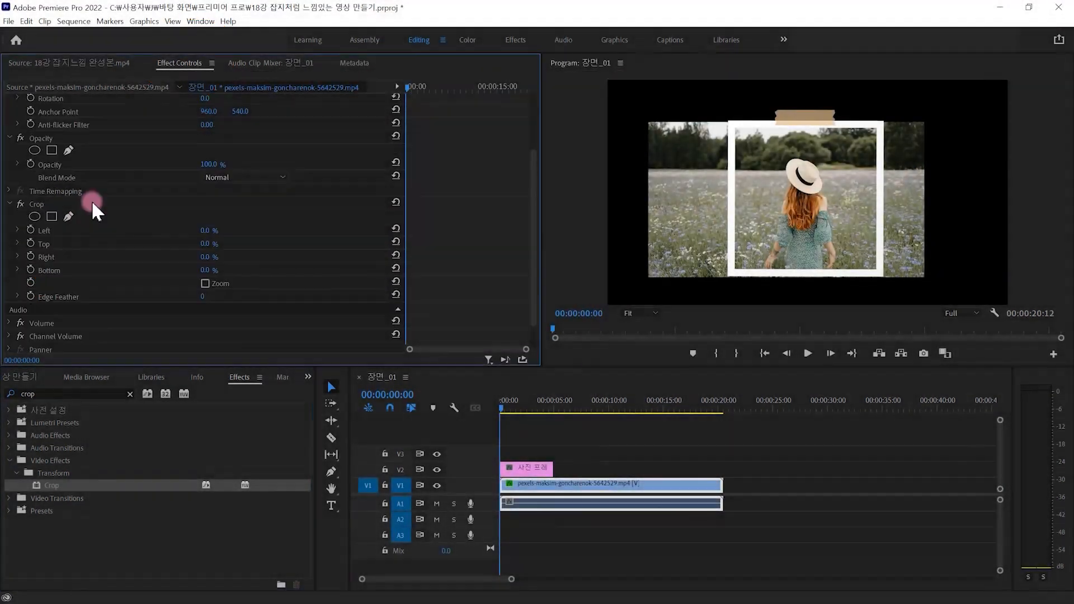
click(92, 201)
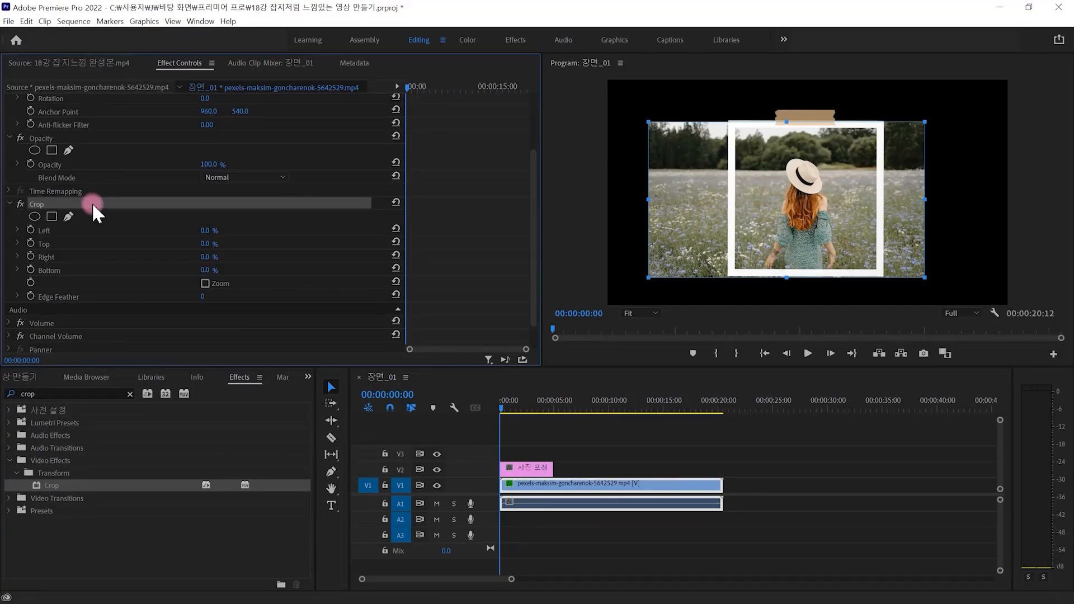
mouse_move(35, 250)
mouse_down()
mouse_move(58, 251)
mouse_move(70, 281)
mouse_up()
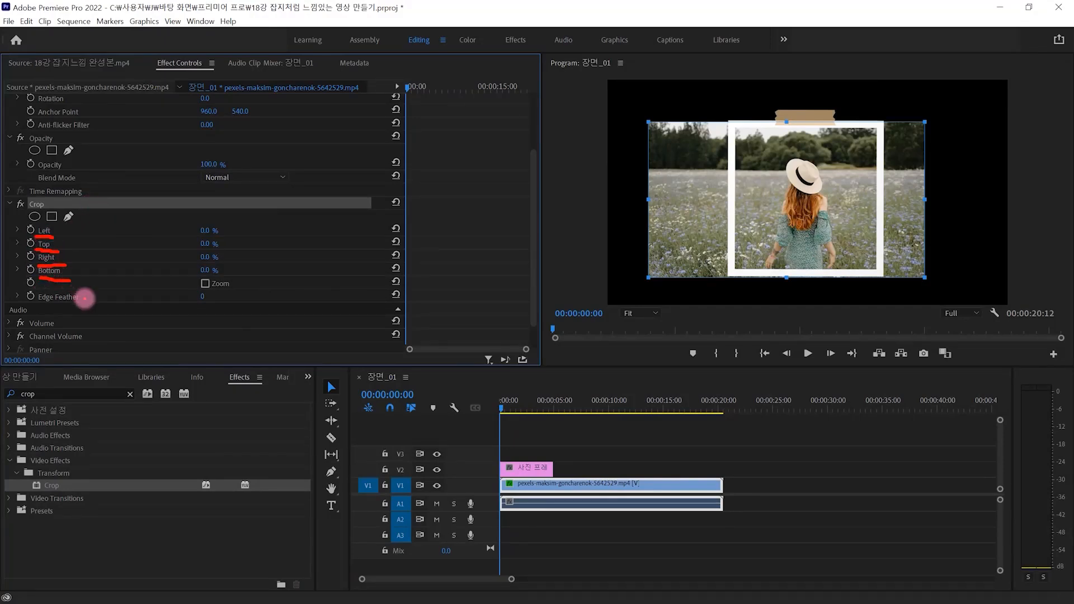
mouse_move(215, 213)
mouse_down()
mouse_move(196, 230)
mouse_move(222, 236)
mouse_up()
key(Escape)
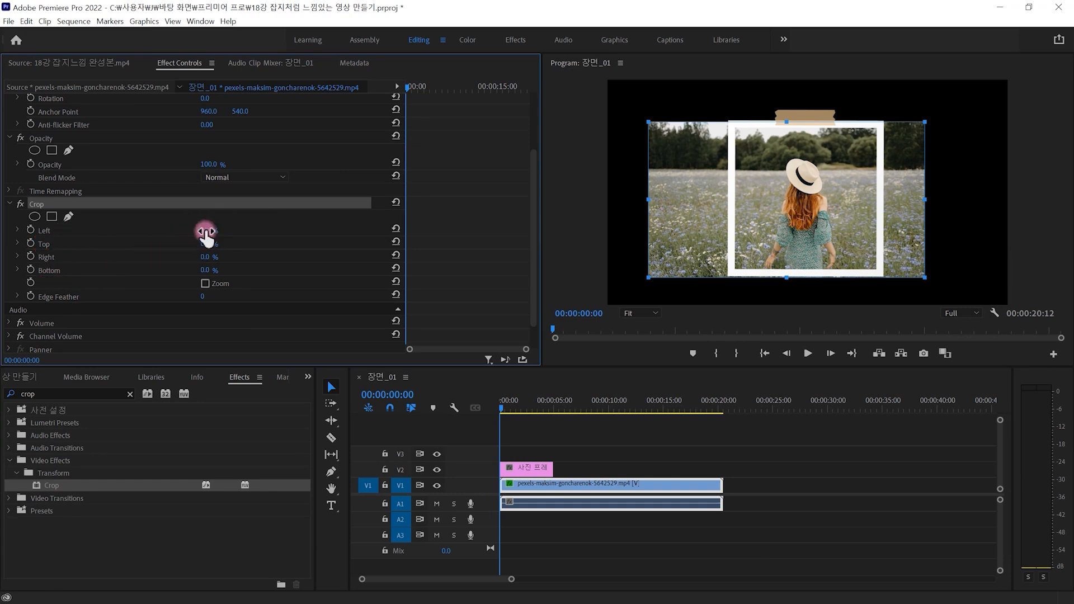
drag(205, 230, 331, 230)
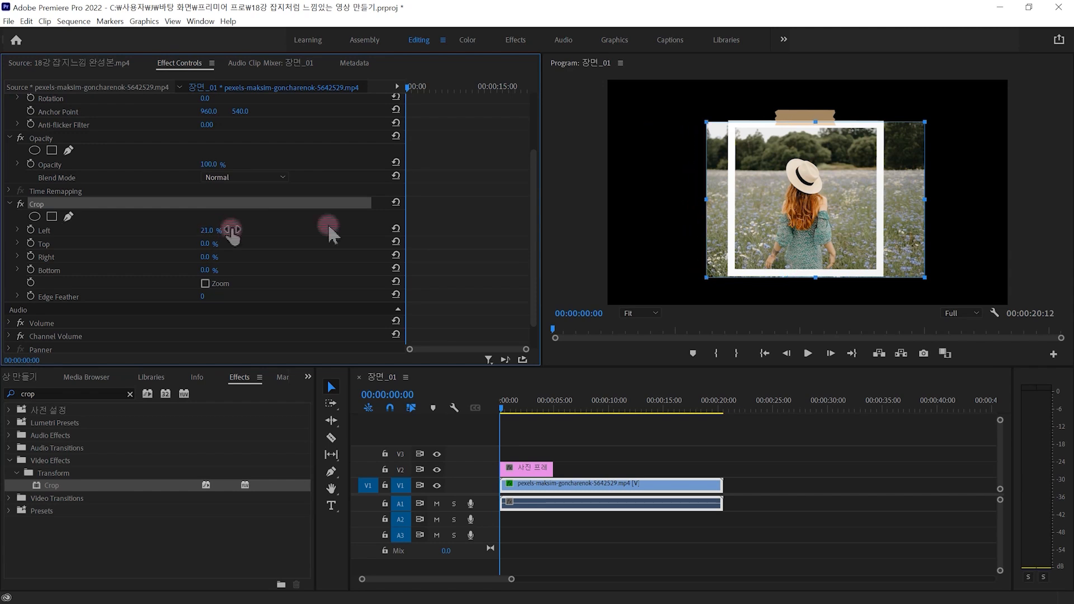
mouse_move(680, 191)
mouse_down()
mouse_move(709, 191)
mouse_move(694, 211)
mouse_up()
right_click(672, 201)
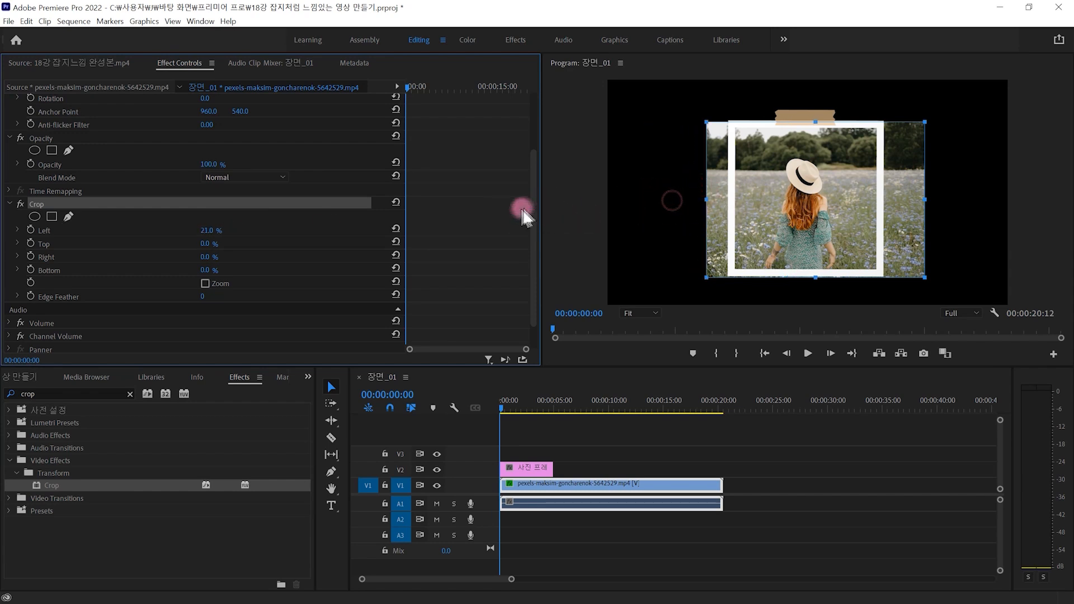
mouse_move(206, 256)
mouse_down()
mouse_move(221, 245)
mouse_move(218, 269)
mouse_move(444, 221)
mouse_move(738, 211)
mouse_up()
click(217, 269)
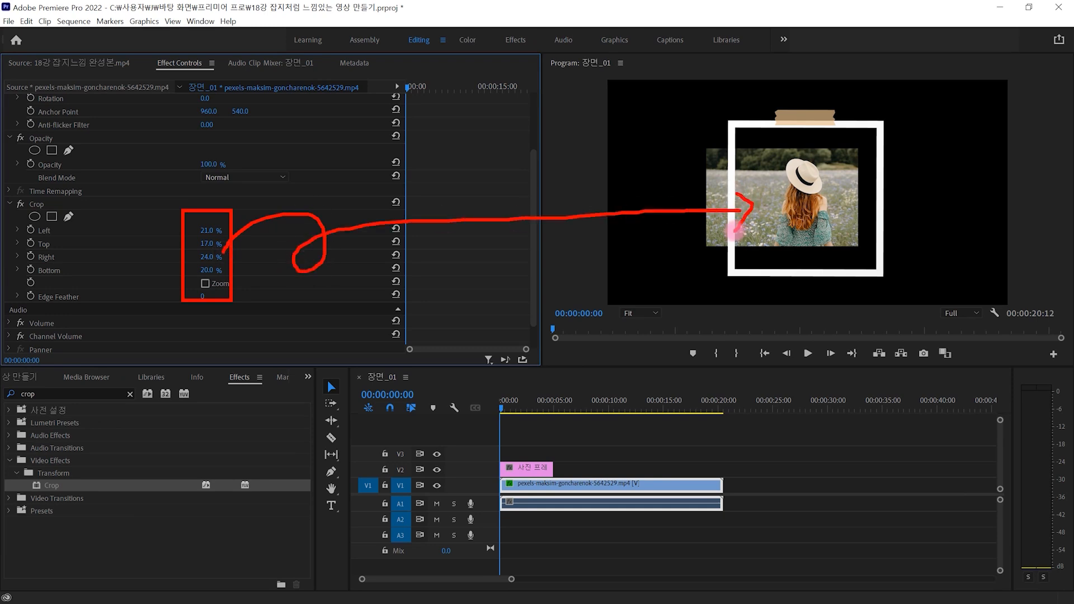
key(Escape)
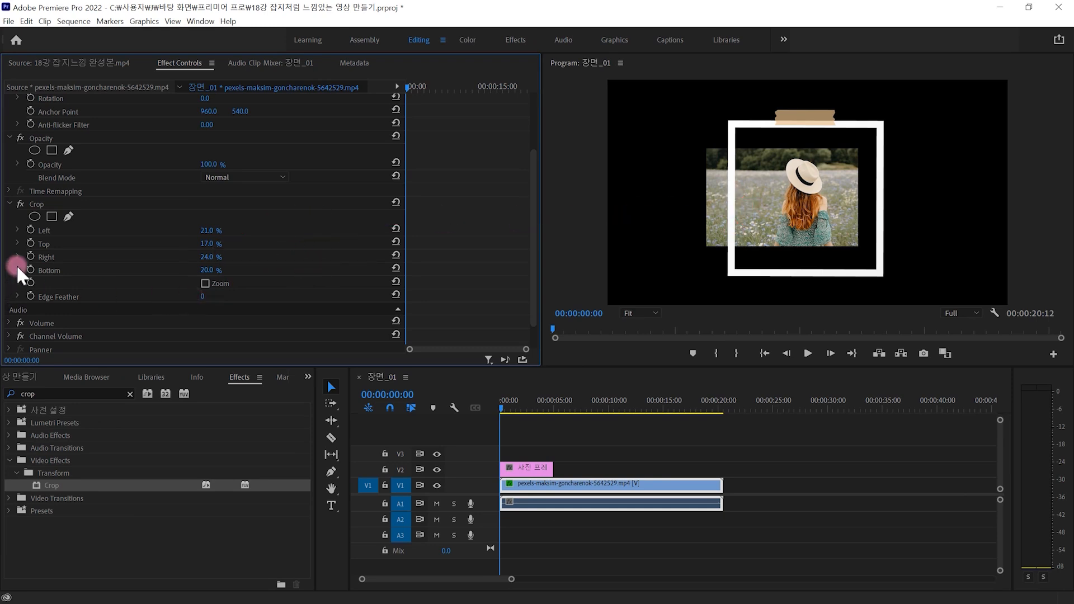
- Adjust the Crop edges in the preview to the photo frame's inner border, at Left 30.6%, Top 2%, Right 17% and Bottom 4.1%
click(44, 205)
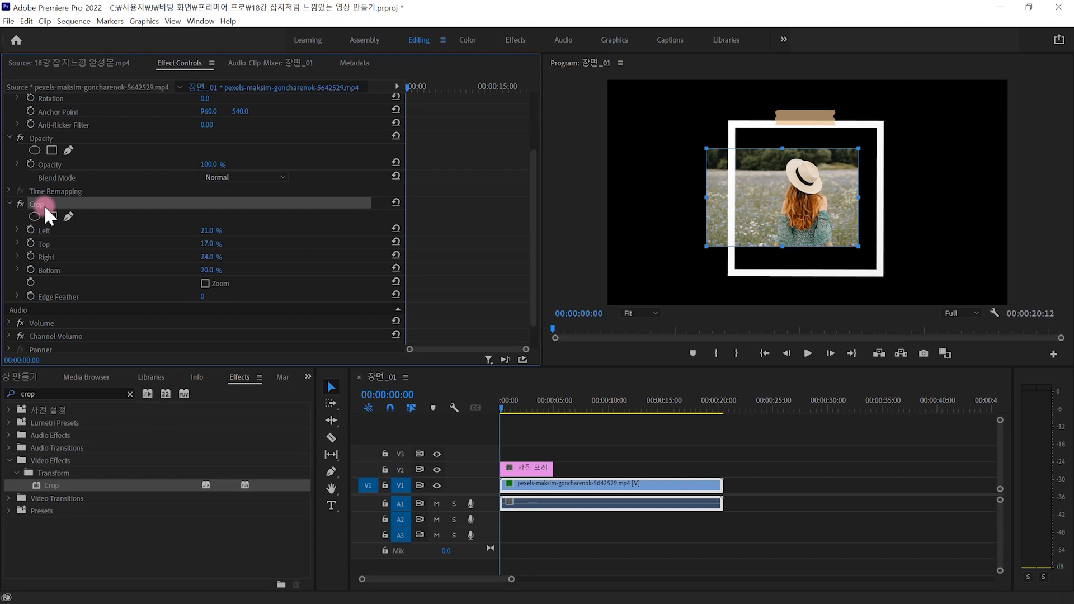
mouse_move(16, 186)
mouse_down()
mouse_move(50, 222)
mouse_move(539, 237)
mouse_move(643, 223)
mouse_up()
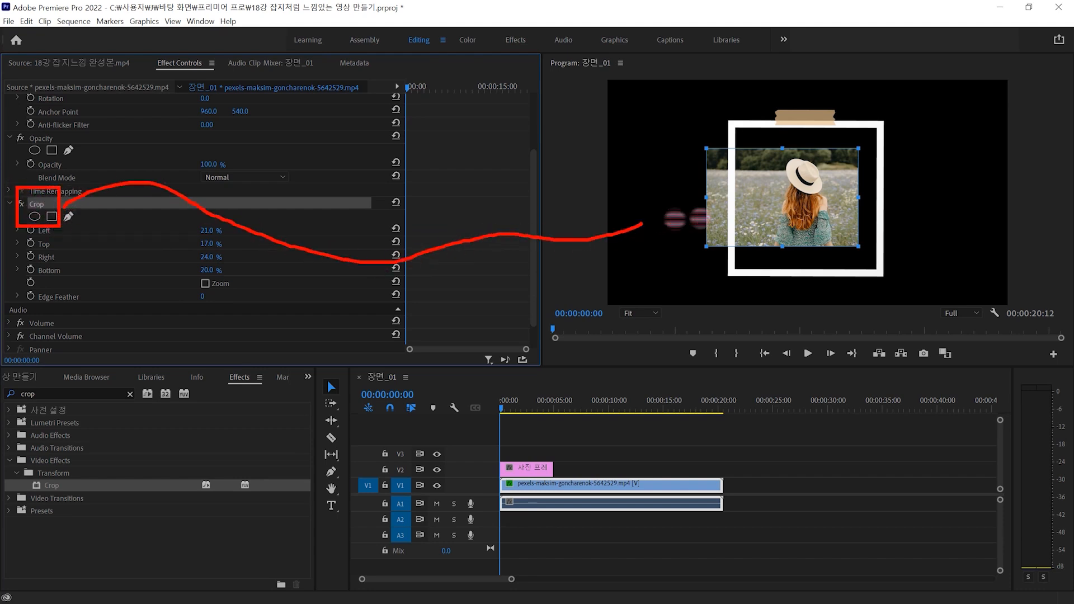
mouse_move(718, 213)
mouse_down()
mouse_move(693, 196)
mouse_move(723, 185)
mouse_up()
mouse_move(800, 168)
mouse_down()
mouse_move(773, 140)
mouse_move(789, 166)
mouse_move(790, 125)
mouse_up()
key(Escape)
drag(859, 185, 878, 186)
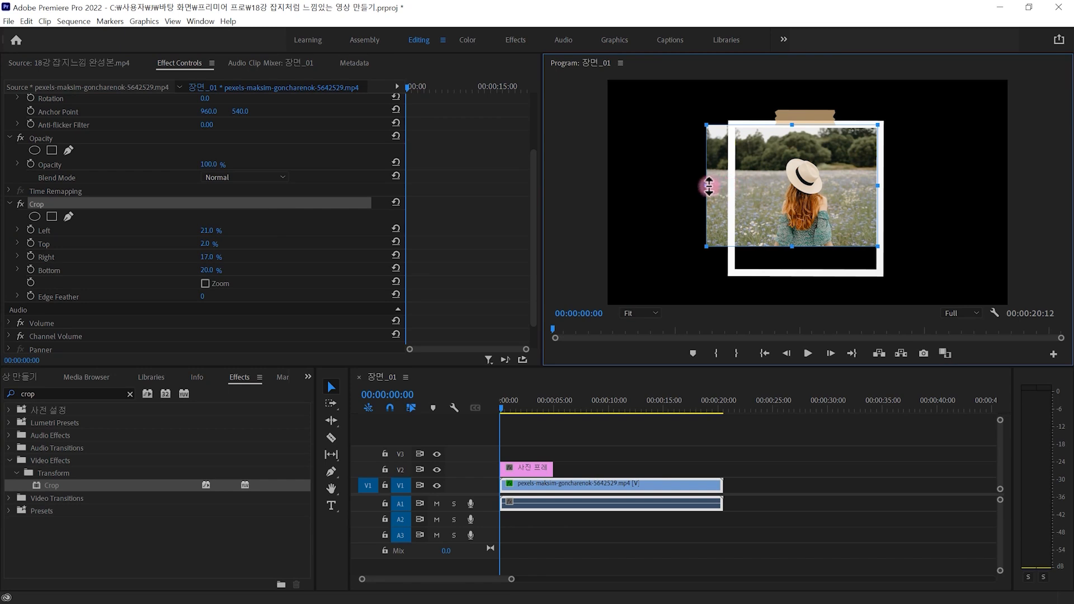
drag(707, 186, 735, 191)
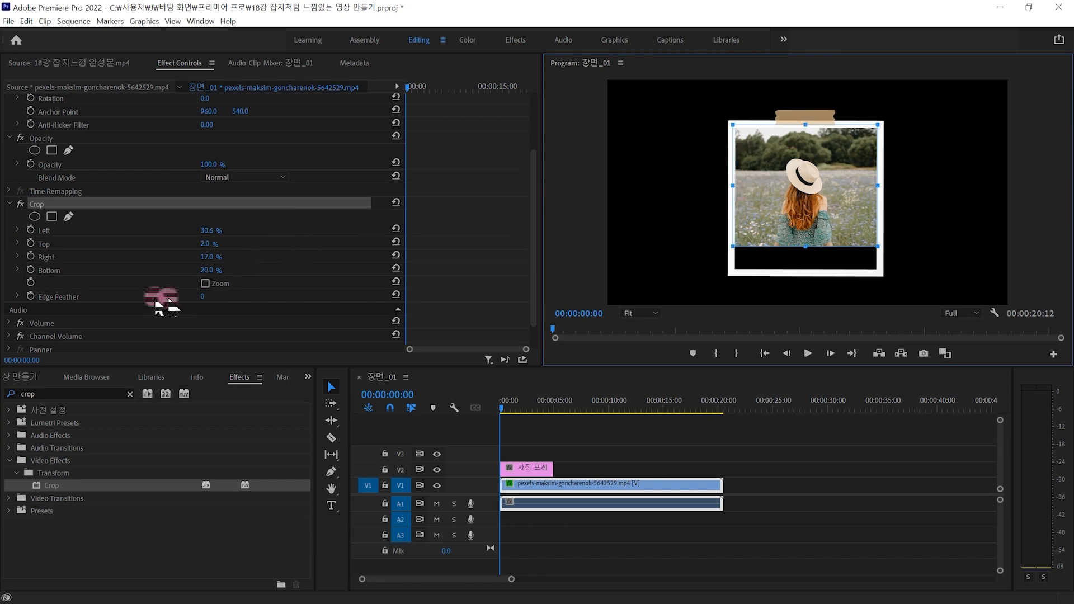
mouse_move(238, 280)
mouse_down()
mouse_move(205, 212)
mouse_move(243, 274)
mouse_up()
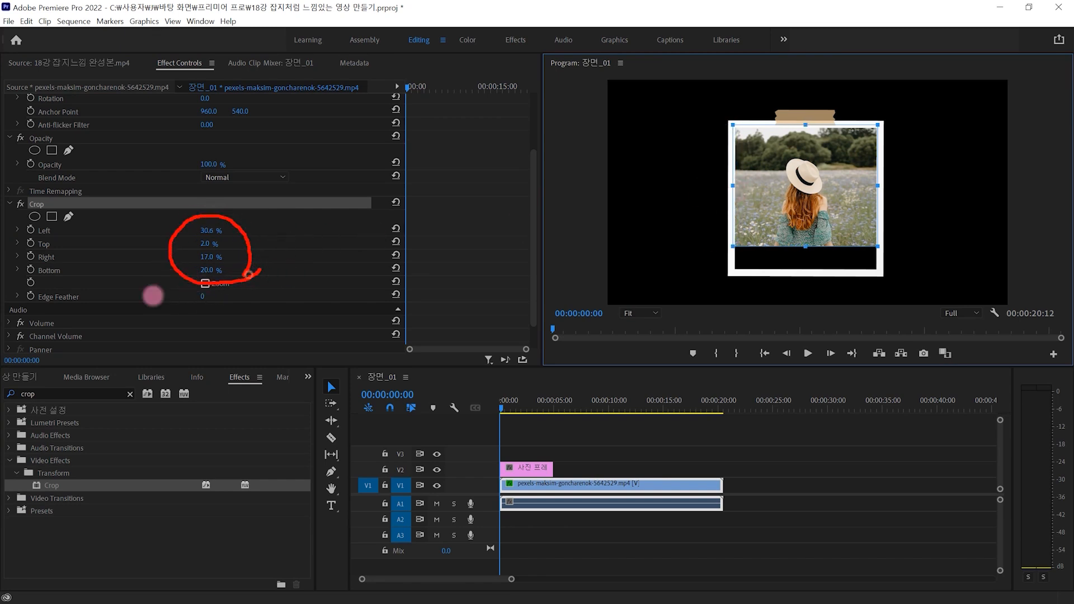
drag(806, 247, 812, 272)
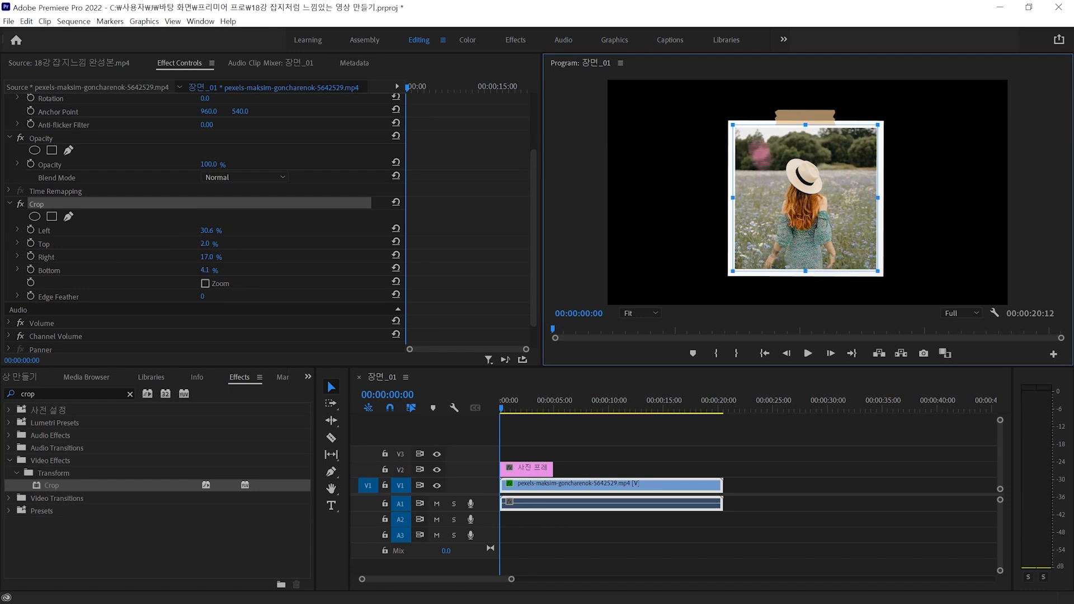
mouse_move(731, 122)
mouse_down()
mouse_move(817, 258)
mouse_move(883, 273)
mouse_up()
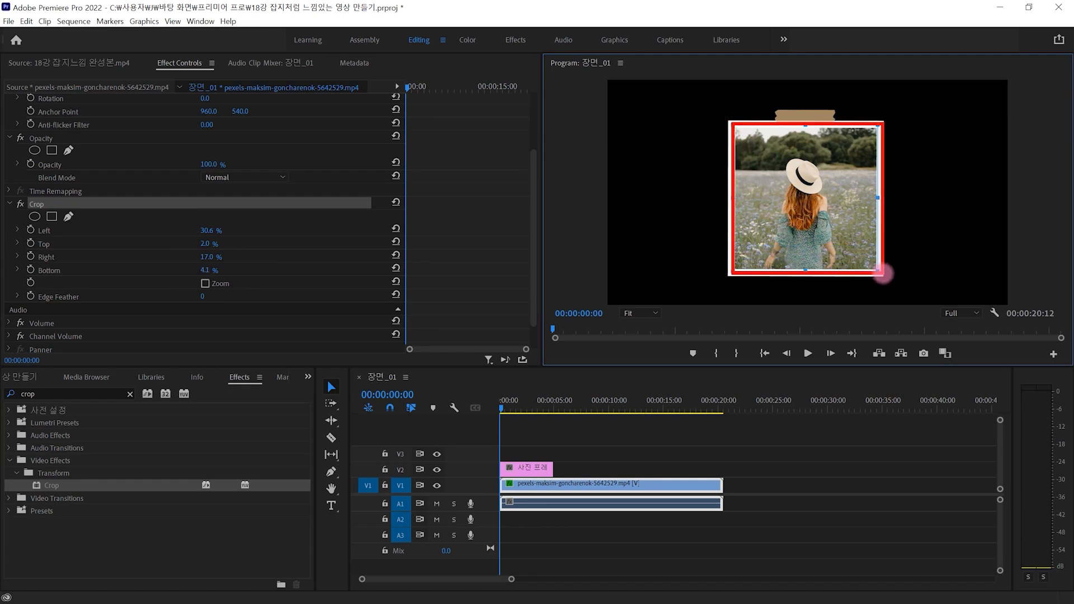
- Extend the 사진 프레임_01.png clip on V2 to end together with the video clip on V1
click(526, 467)
click(525, 408)
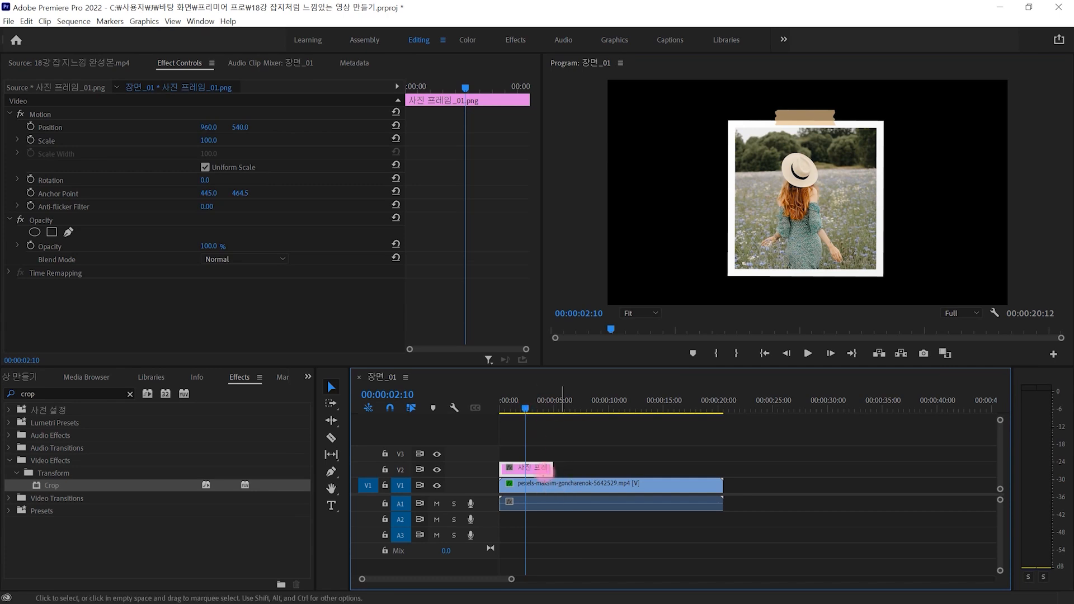
drag(556, 477, 561, 488)
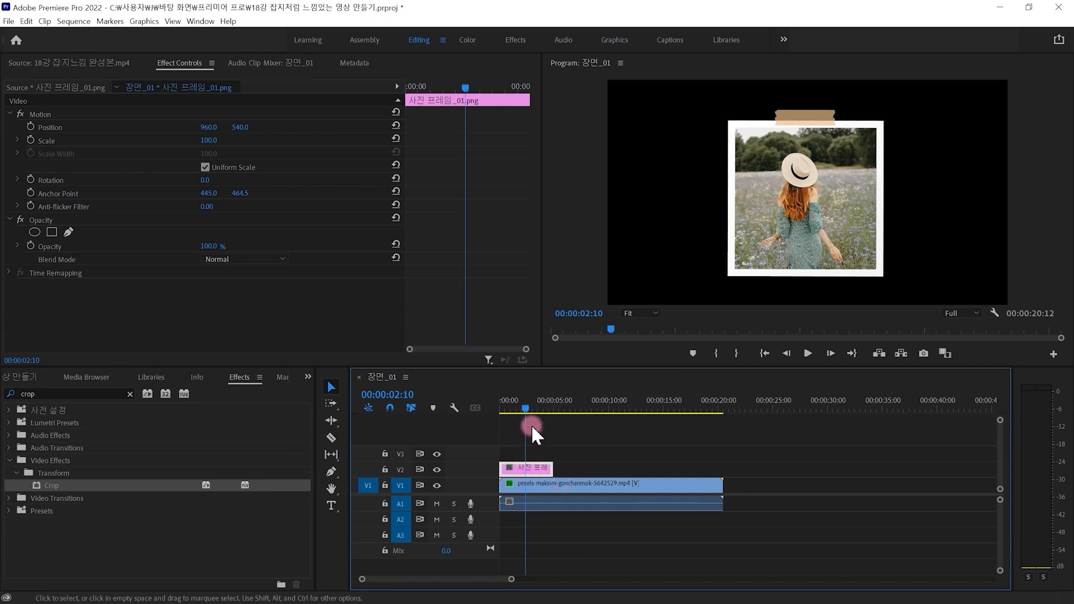
mouse_move(566, 471)
mouse_down()
mouse_move(716, 474)
mouse_move(710, 488)
mouse_up()
key(Escape)
drag(527, 414, 597, 412)
mouse_move(734, 121)
mouse_down()
mouse_move(744, 273)
mouse_move(866, 274)
mouse_move(873, 216)
mouse_move(784, 137)
mouse_up()
key(Escape)
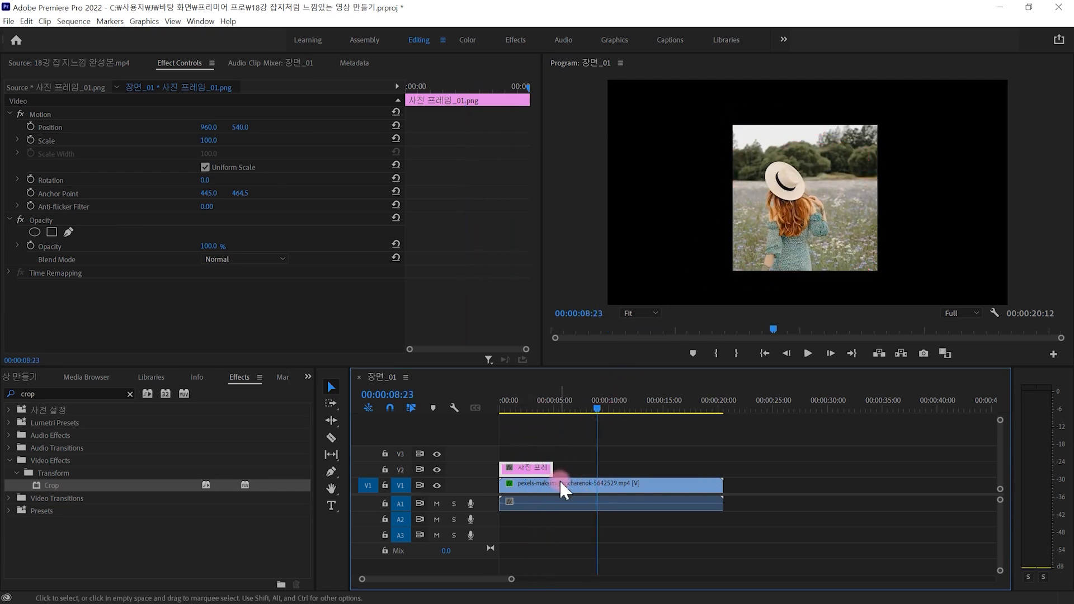
drag(549, 466, 723, 468)
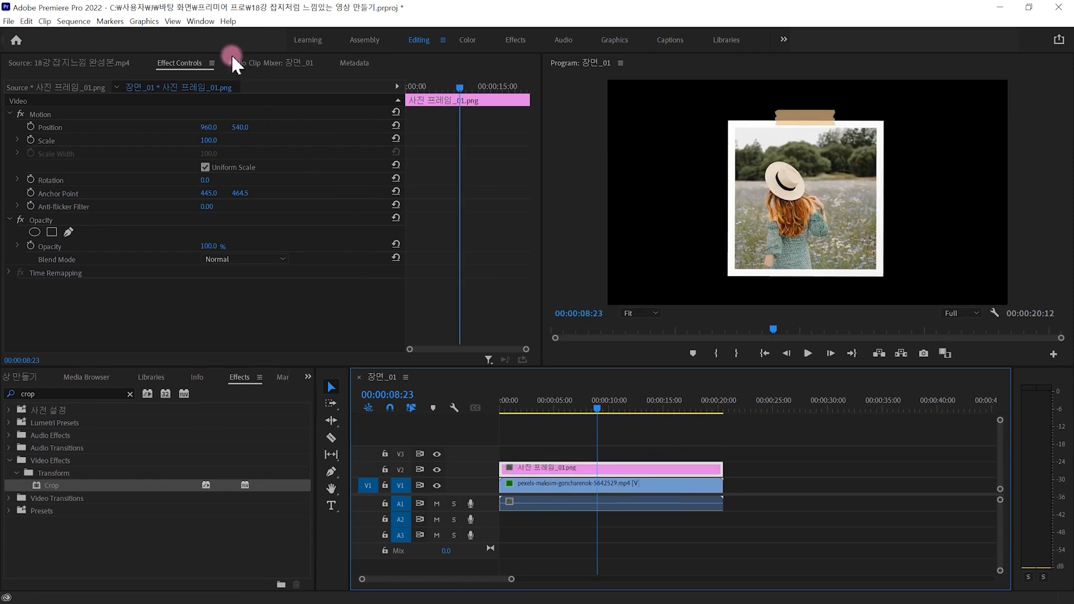
- Bring up the finished sample video to compare its photo frame's placement with the current scene
mouse_move(213, 75)
mouse_down()
mouse_move(165, 74)
mouse_move(163, 48)
mouse_move(215, 64)
mouse_move(180, 54)
mouse_move(179, 35)
mouse_move(150, 10)
mouse_move(106, 25)
mouse_move(82, 68)
mouse_move(14, 60)
mouse_move(59, 55)
mouse_move(65, 76)
mouse_up()
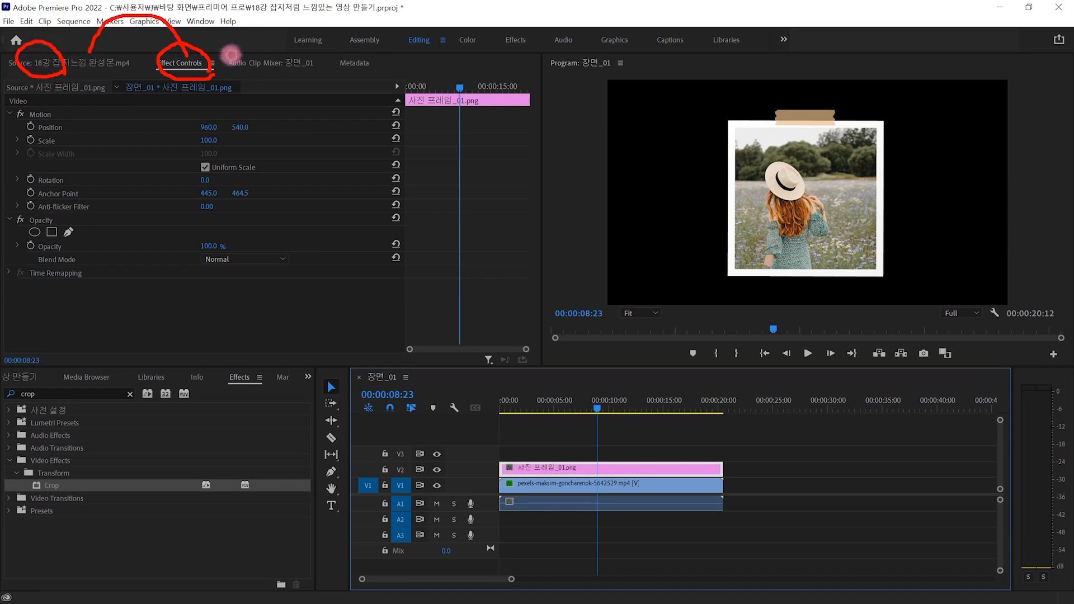
click(61, 64)
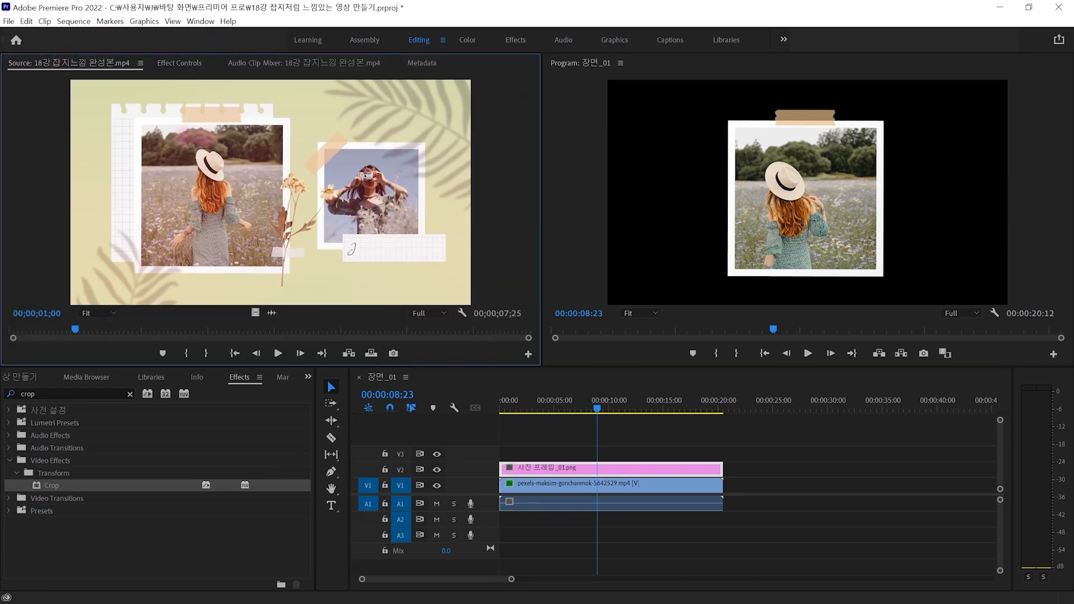
drag(135, 120, 284, 272)
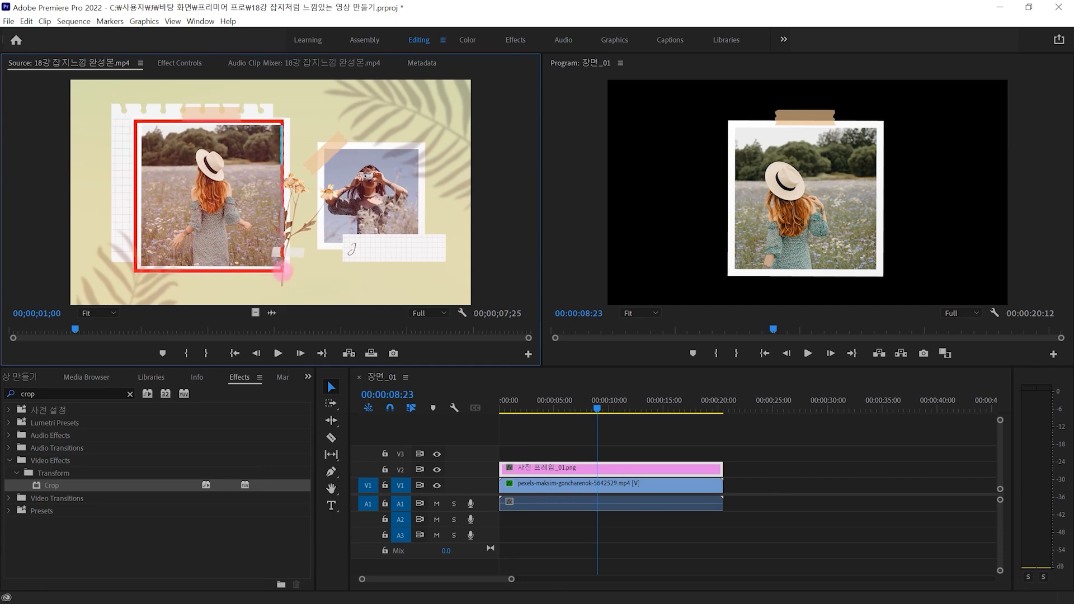
mouse_move(645, 114)
mouse_down()
mouse_move(684, 182)
mouse_move(779, 271)
mouse_up()
mouse_move(934, 210)
mouse_down()
mouse_move(841, 213)
mouse_move(873, 148)
mouse_move(924, 207)
mouse_move(880, 179)
mouse_move(744, 174)
mouse_move(754, 151)
mouse_move(751, 210)
mouse_up()
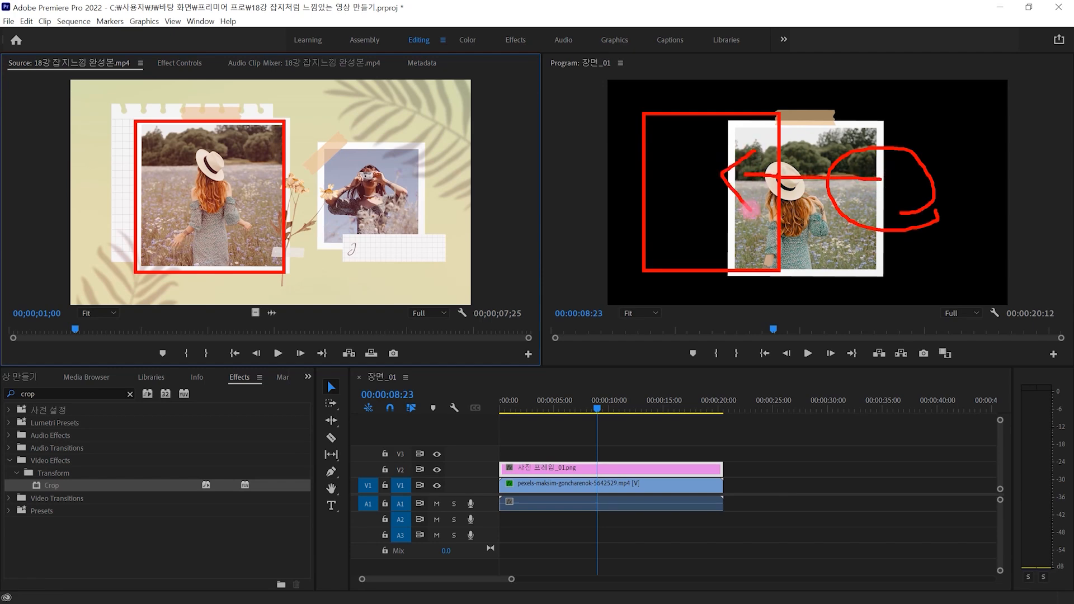
right_click(673, 299)
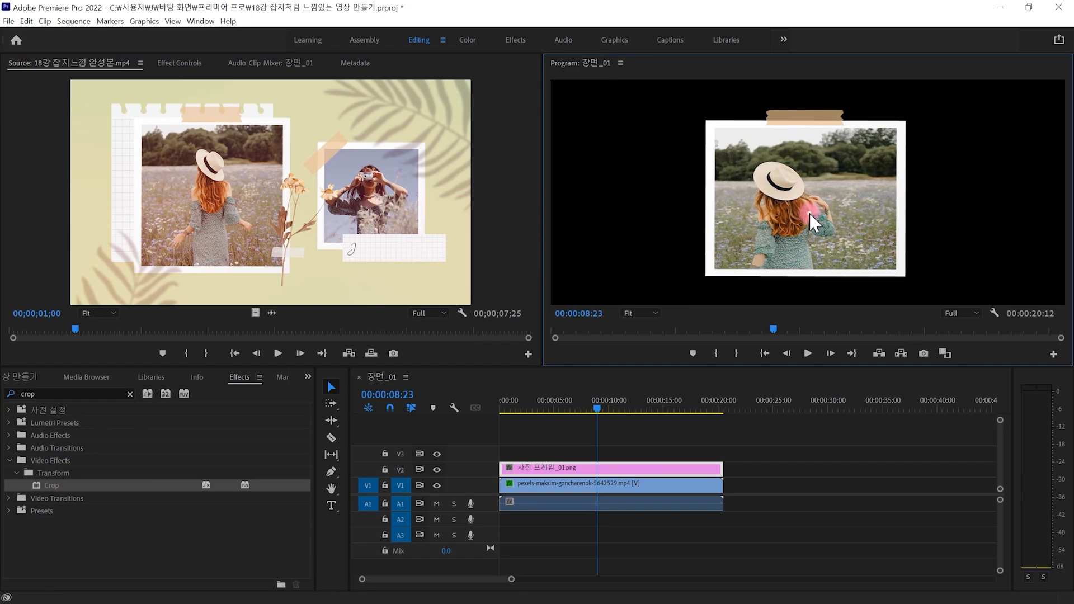
- Try moving the photo frame and the video clip separately to the picture's left half, and undo both moves
drag(809, 211, 713, 227)
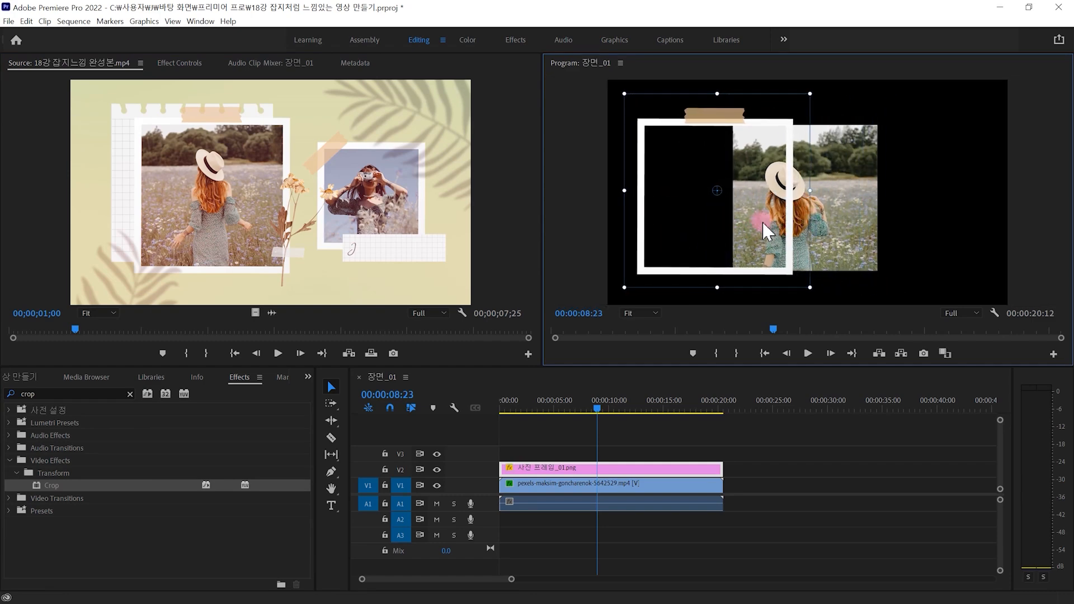
click(874, 219)
drag(854, 233, 776, 228)
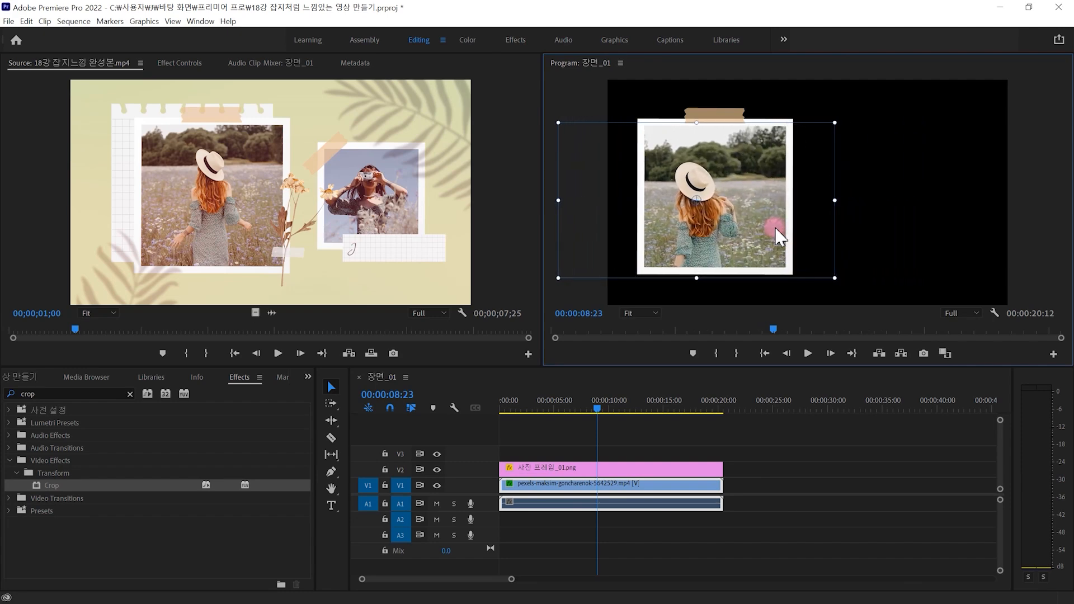
mouse_move(846, 175)
mouse_down()
mouse_move(889, 195)
mouse_move(863, 212)
mouse_move(926, 214)
mouse_up()
key(ctrl+z)
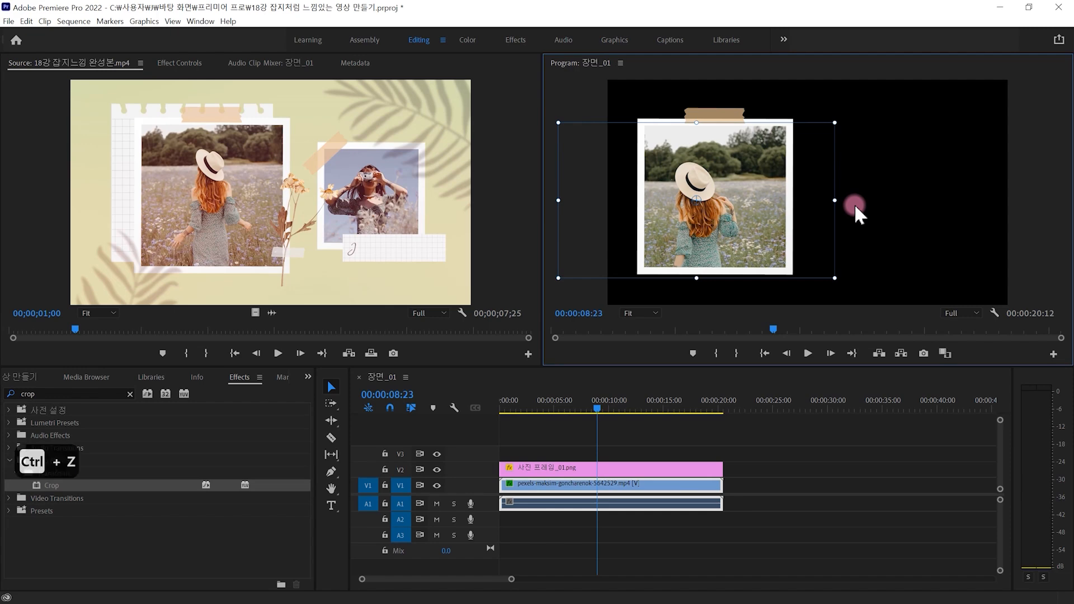
key(ctrl+z)
key(ctrl+z)
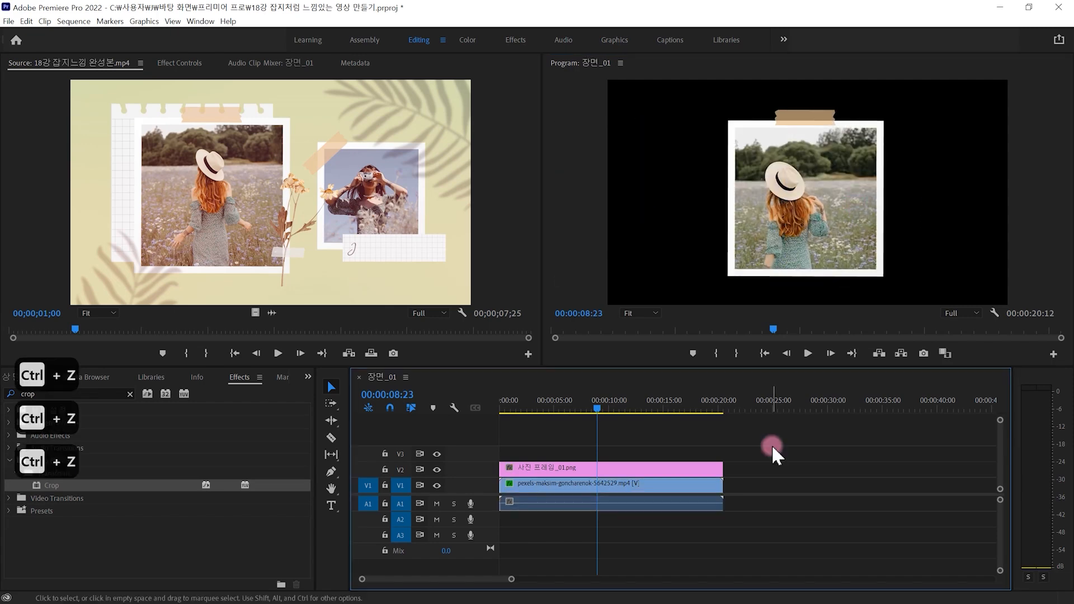
- Nest the photo frame and the video clip together into one sequence named 포토_01
click(519, 456)
mouse_move(480, 450)
mouse_down()
mouse_move(679, 526)
mouse_move(734, 525)
mouse_up()
key(Escape)
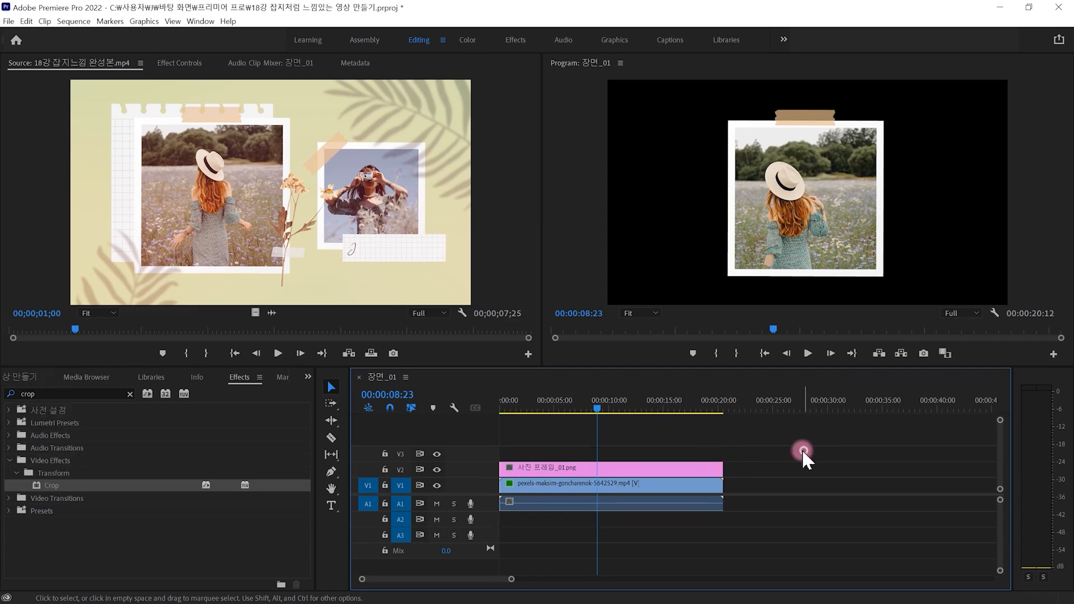
drag(744, 438, 618, 495)
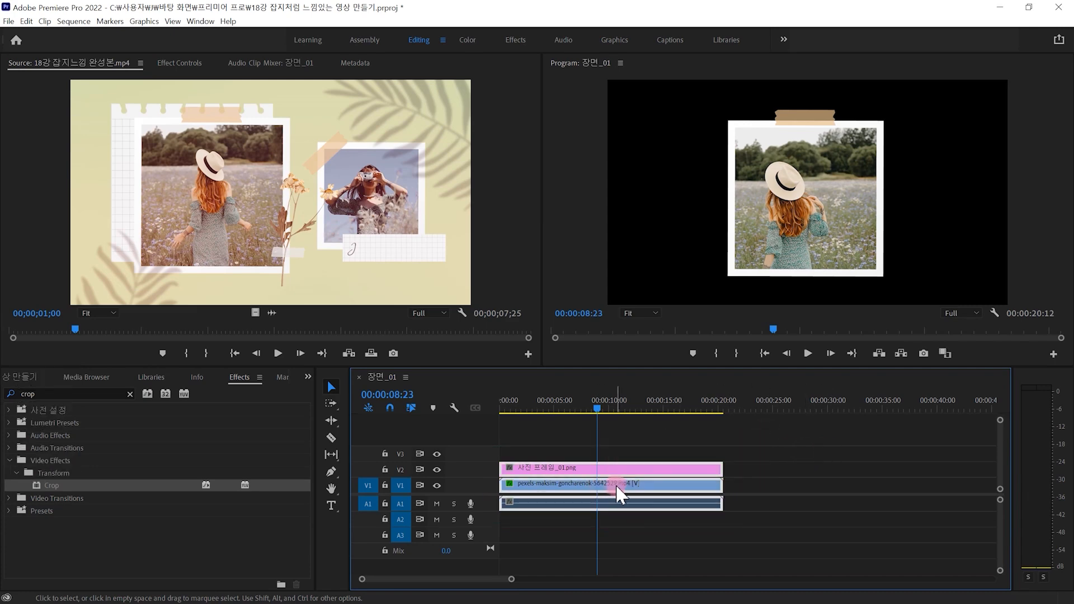
right_click(619, 495)
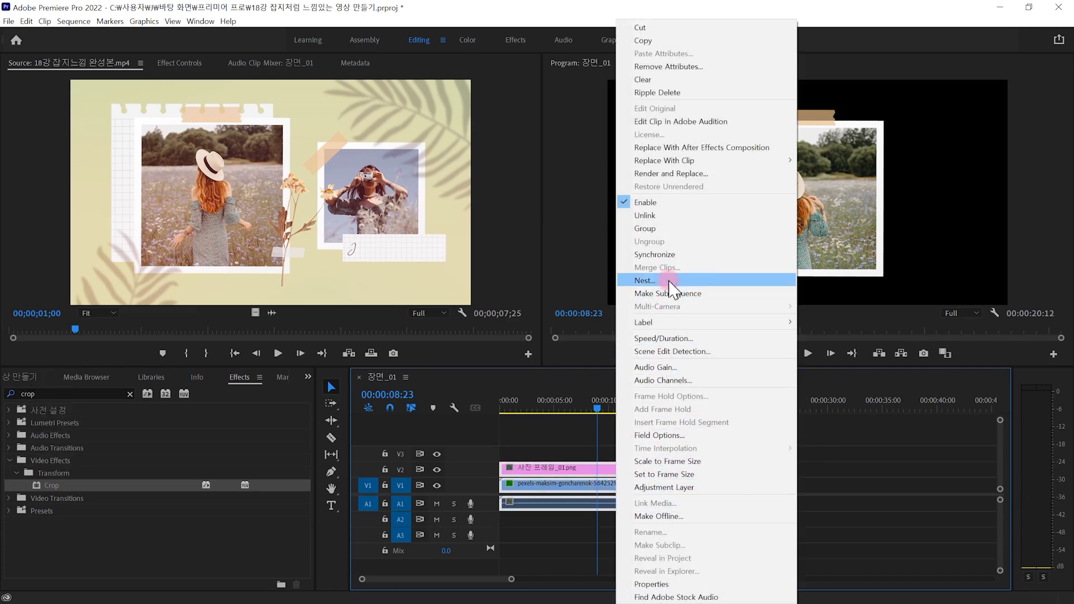
drag(625, 263, 674, 292)
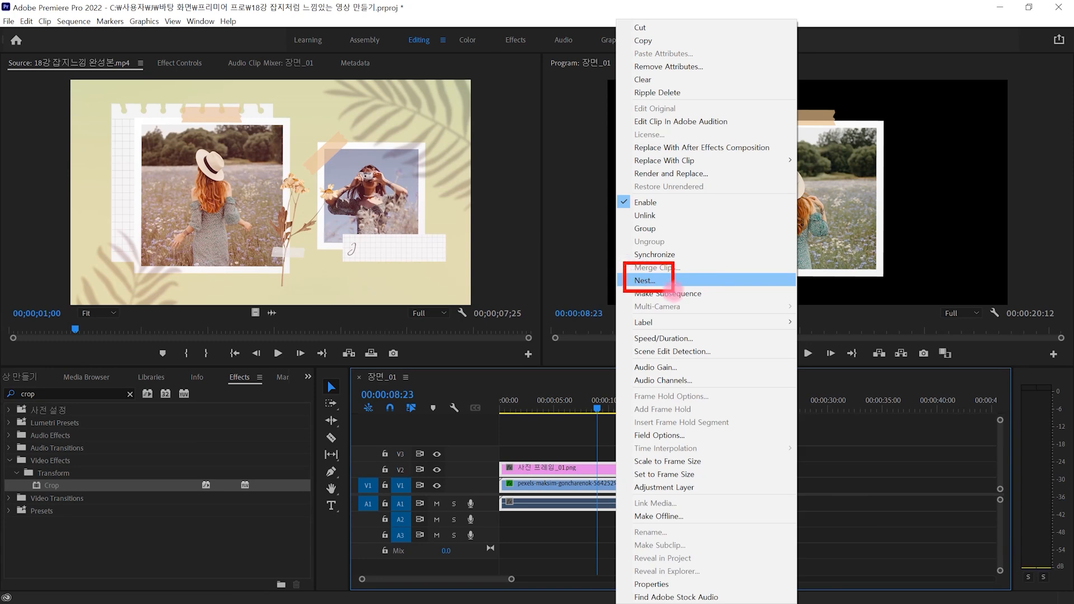
click(665, 280)
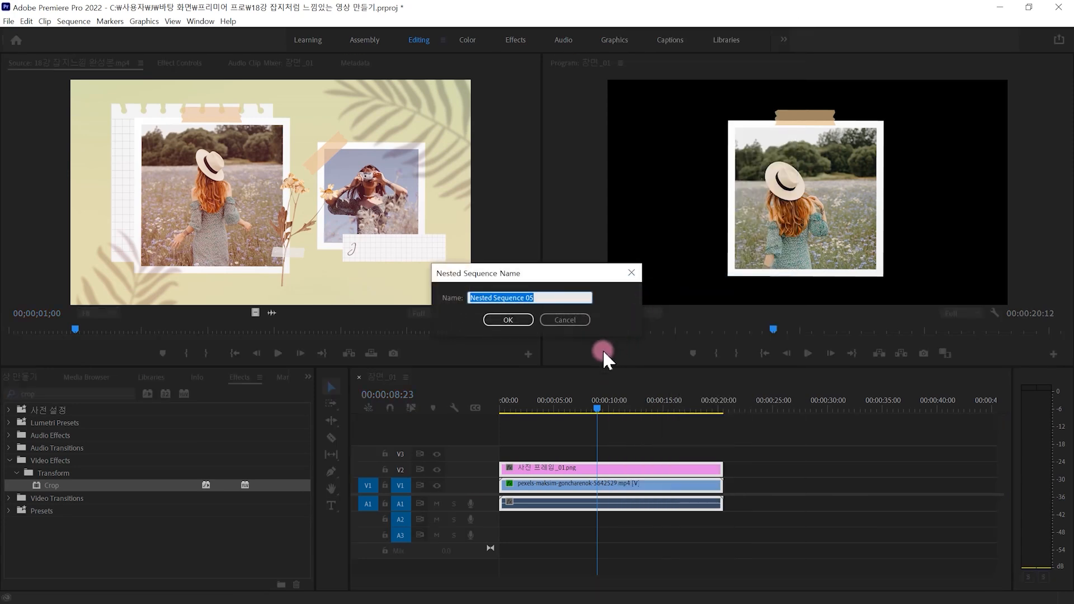
text(v)
key(BackSpace)
text(포토_01)
key(Return)
key(ctrl+2)
mouse_move(614, 501)
mouse_down()
mouse_move(559, 523)
mouse_move(535, 460)
mouse_move(612, 491)
mouse_move(613, 524)
mouse_up()
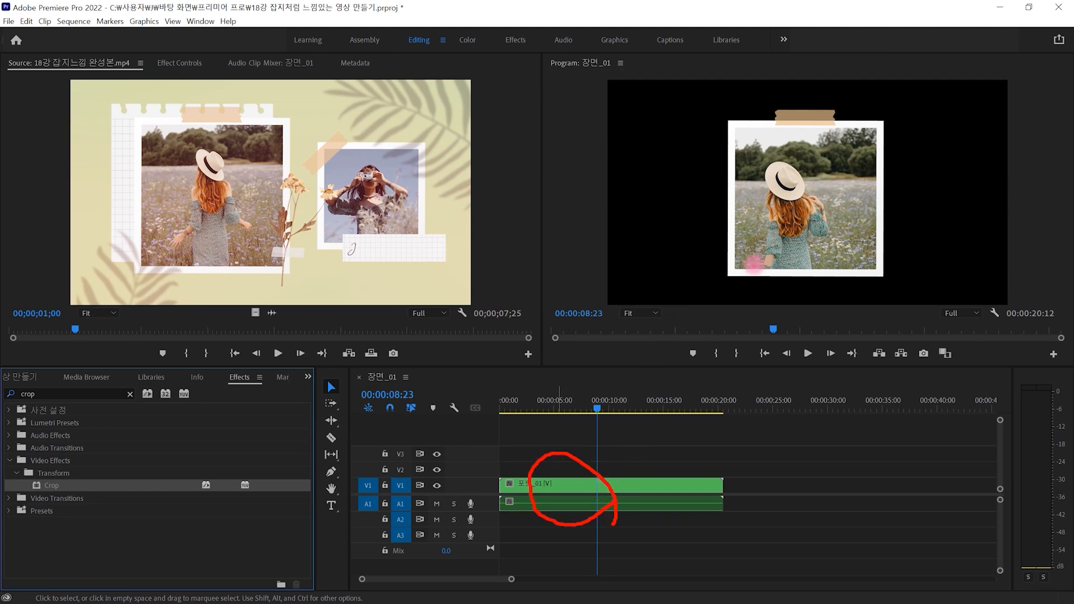
- Move the nested 포토_01 clip to the picture's left half to match the finished sample
key(Escape)
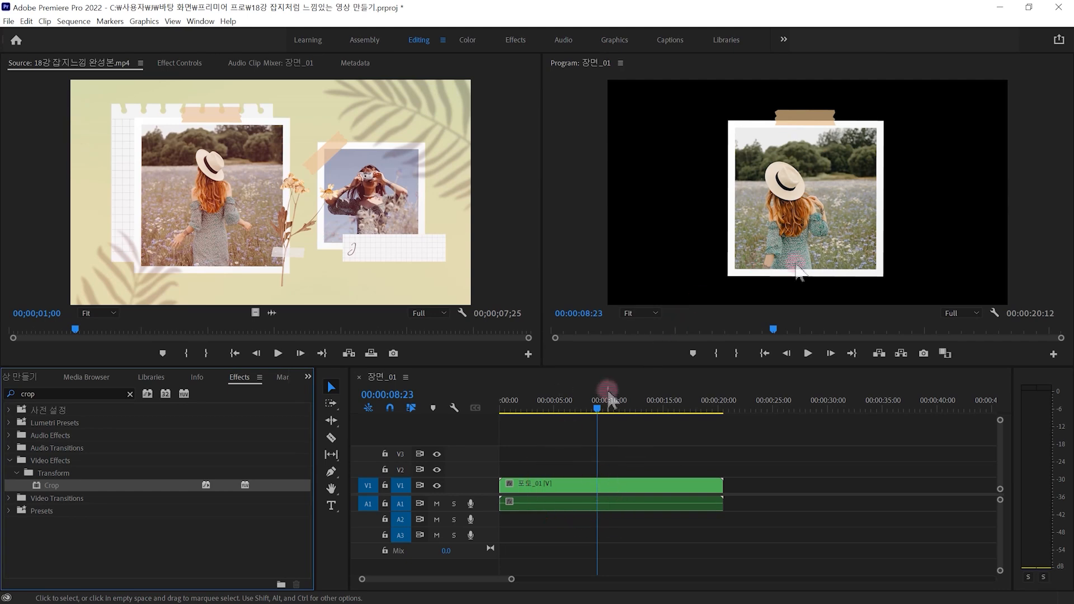
click(816, 200)
drag(818, 205, 743, 239)
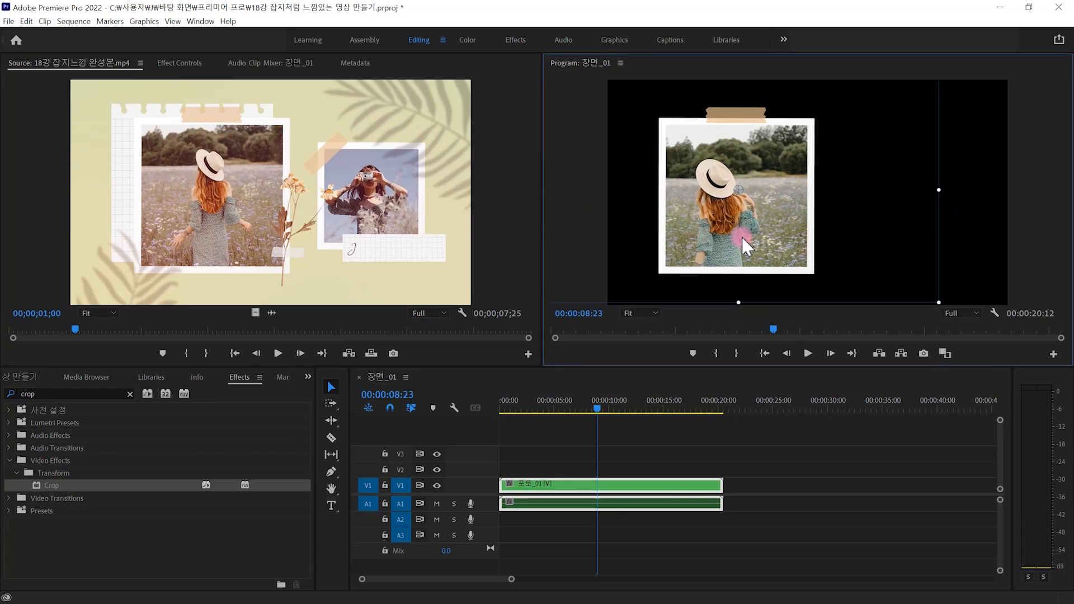
click(786, 459)
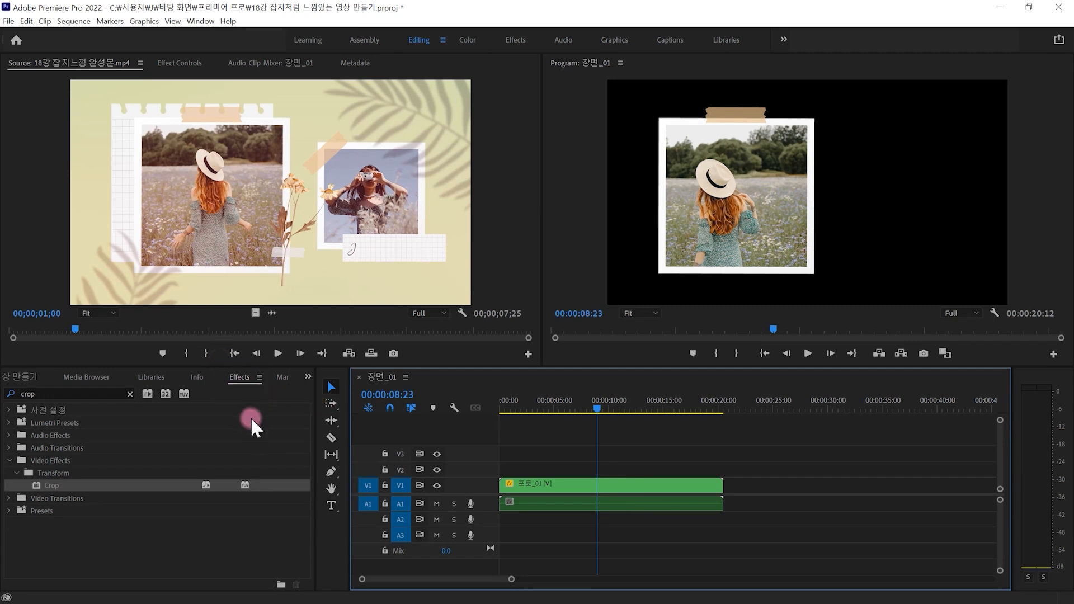
- Place the project's pexels video of the woman holding a camera at the start of track V2
click(308, 377)
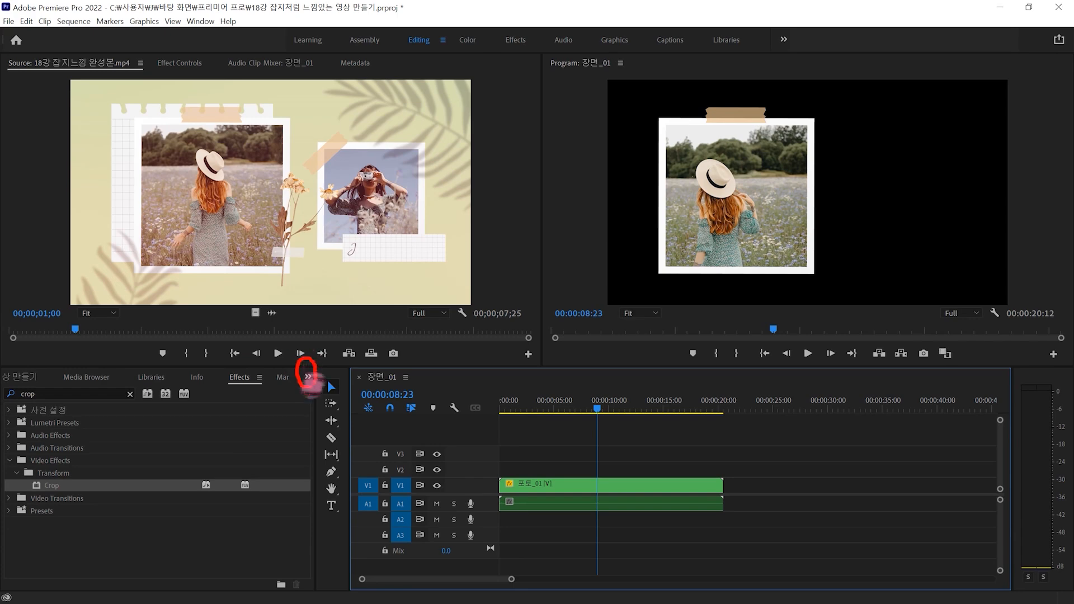
click(307, 376)
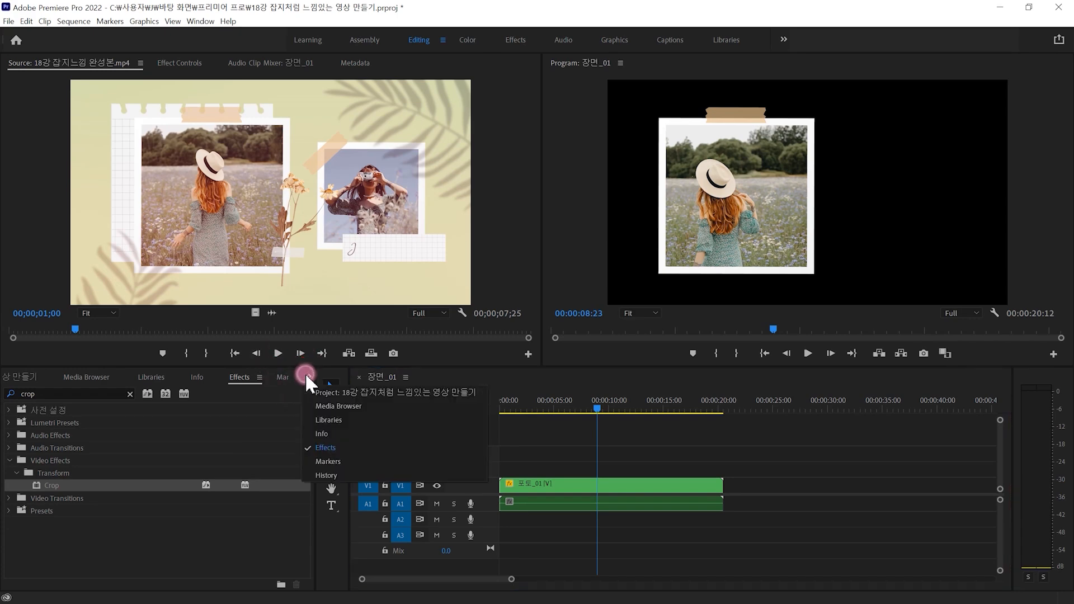
click(368, 391)
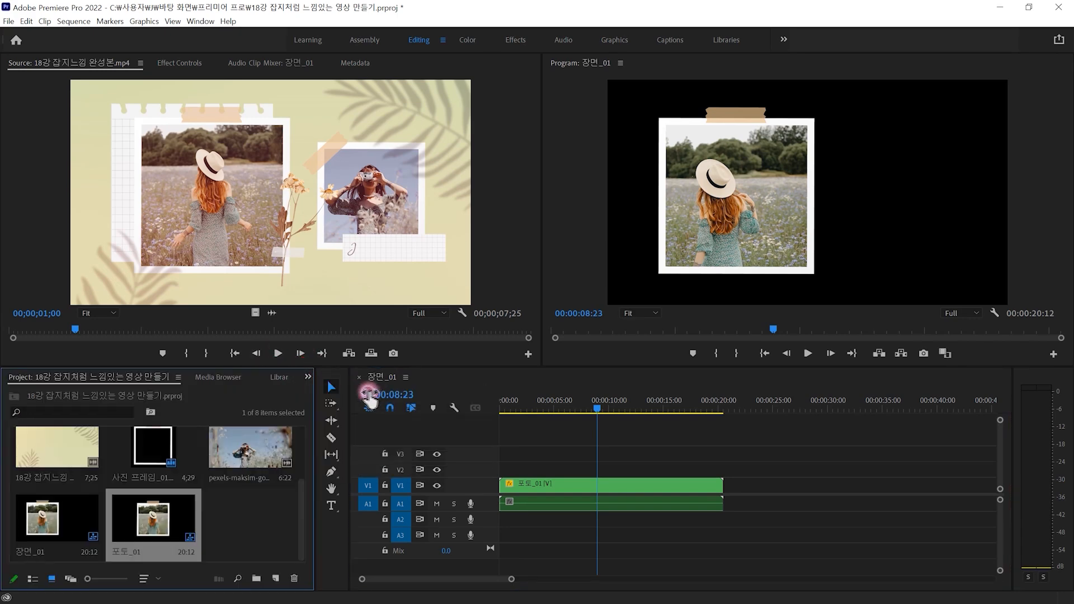
scroll(309, 512, up, 2)
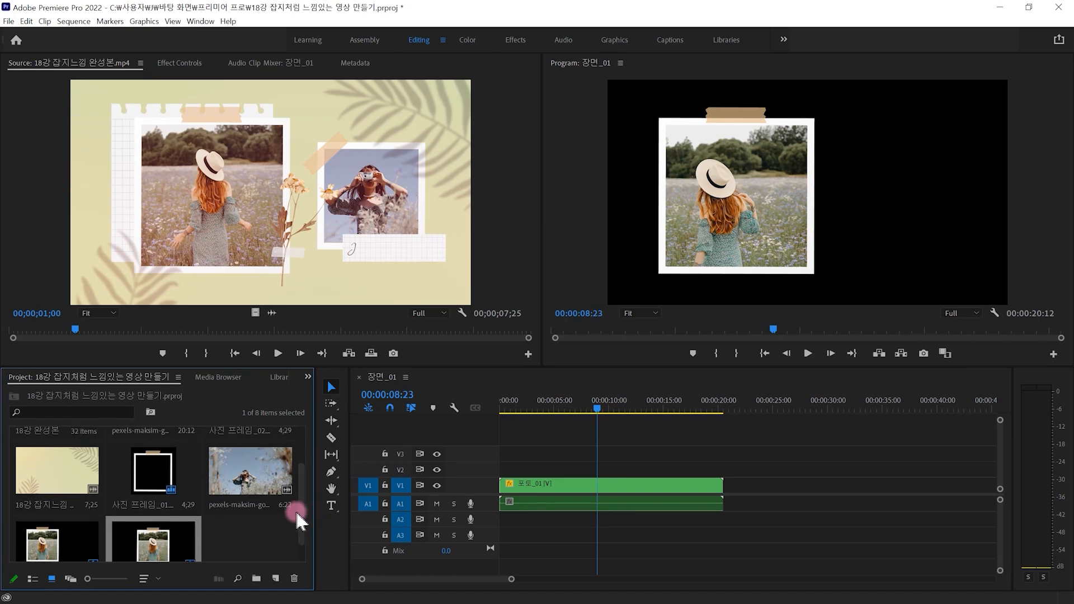
mouse_move(289, 499)
mouse_down()
mouse_move(250, 509)
mouse_move(209, 483)
mouse_move(264, 445)
mouse_up()
mouse_move(269, 484)
mouse_down()
mouse_move(422, 456)
mouse_move(478, 464)
mouse_move(492, 477)
mouse_up()
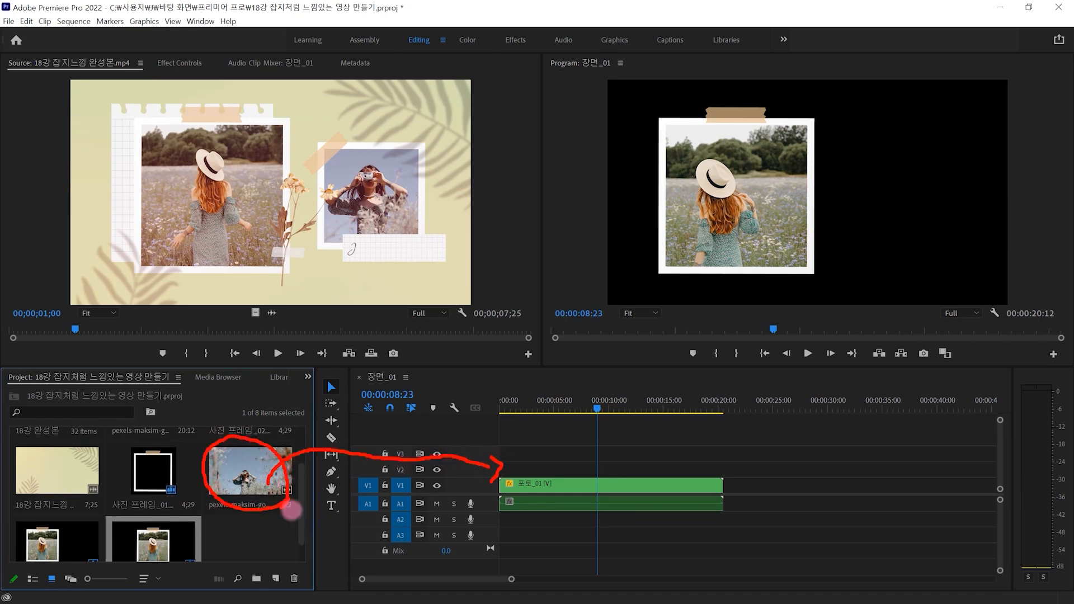
click(251, 478)
drag(252, 478, 493, 470)
- Place the 사진 프레임_02 image at the start of track V3, above the second video clip
click(162, 470)
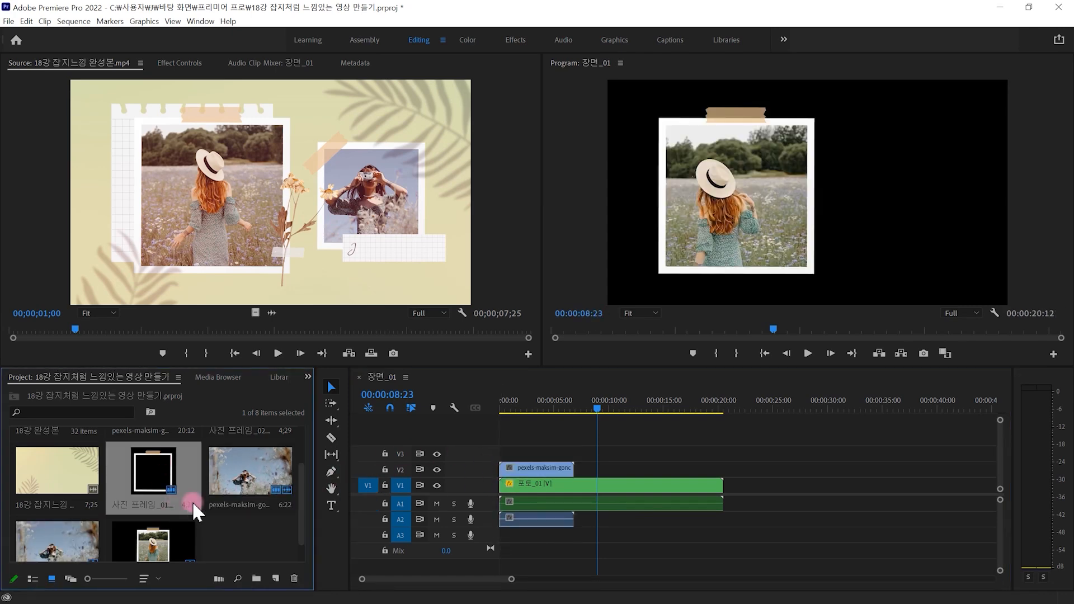
scroll(307, 481, up, 2)
click(254, 464)
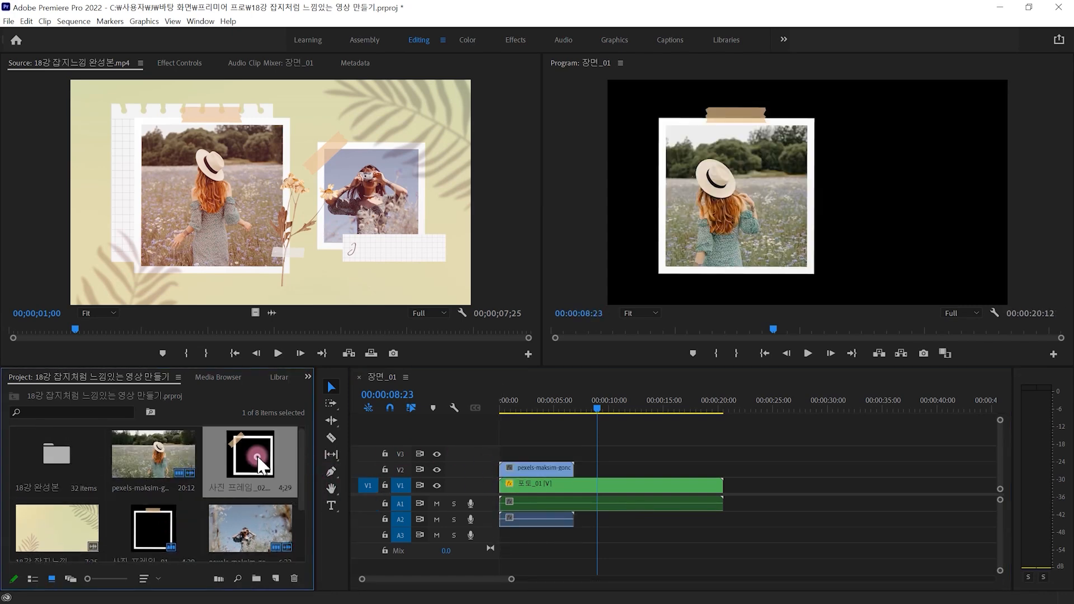
mouse_move(257, 499)
mouse_down()
mouse_move(287, 454)
mouse_move(286, 497)
mouse_up()
mouse_move(260, 475)
mouse_down()
mouse_move(349, 427)
mouse_move(456, 451)
mouse_up()
drag(446, 438, 446, 463)
drag(250, 458, 479, 458)
- At 00:00:02:08, scale the V2 video down to about 70.9% and position it so the woman sits inside the small frame
drag(532, 414, 525, 413)
click(828, 260)
drag(698, 118, 929, 295)
drag(717, 192, 822, 278)
mouse_move(767, 145)
mouse_down()
mouse_move(839, 236)
mouse_move(868, 248)
mouse_up()
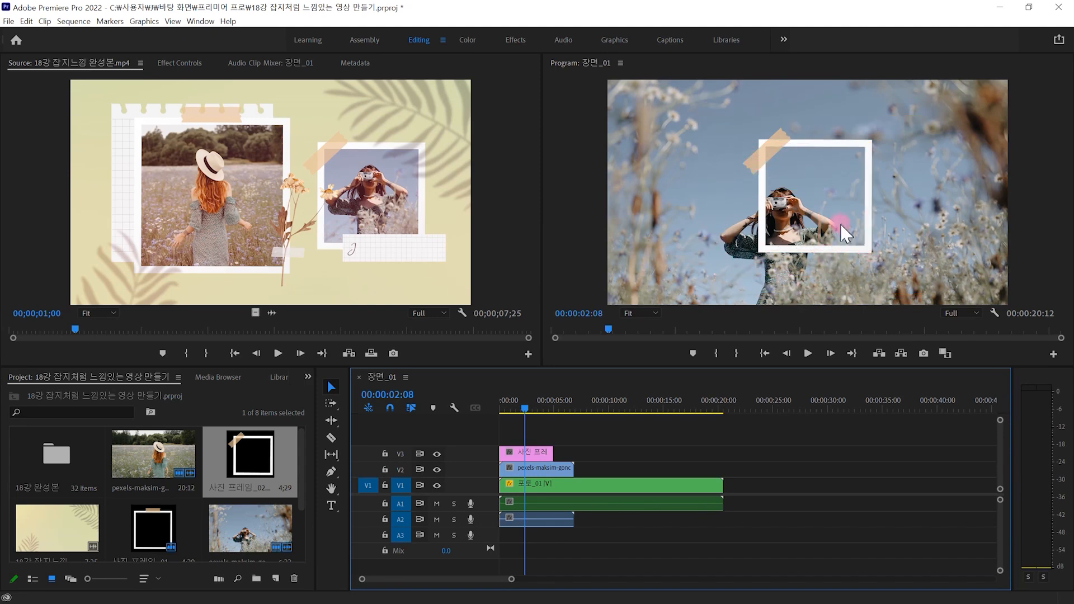
double_click(709, 203)
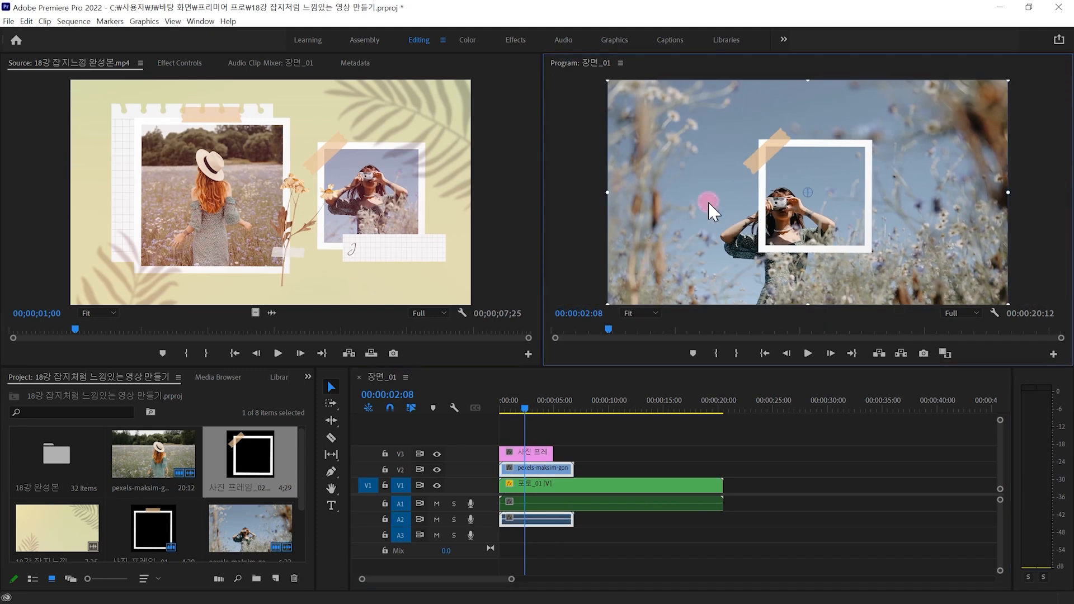
drag(694, 243, 773, 223)
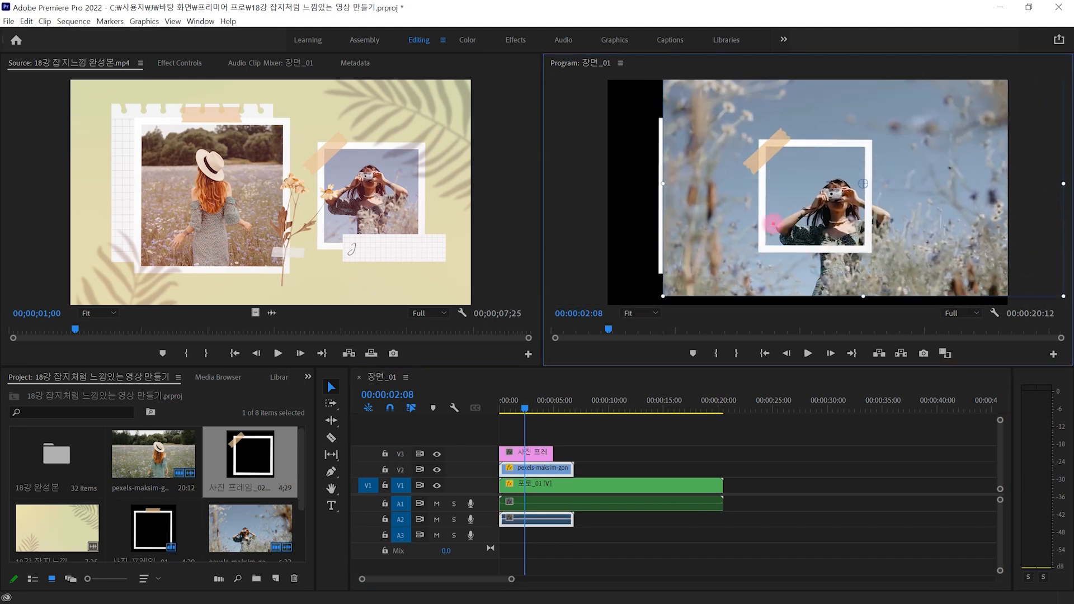
mouse_move(717, 256)
mouse_down()
mouse_move(729, 237)
mouse_move(662, 288)
mouse_move(739, 246)
mouse_move(795, 240)
mouse_move(770, 263)
mouse_up()
key(Escape)
drag(946, 214, 906, 204)
drag(676, 252, 713, 243)
drag(973, 204, 968, 219)
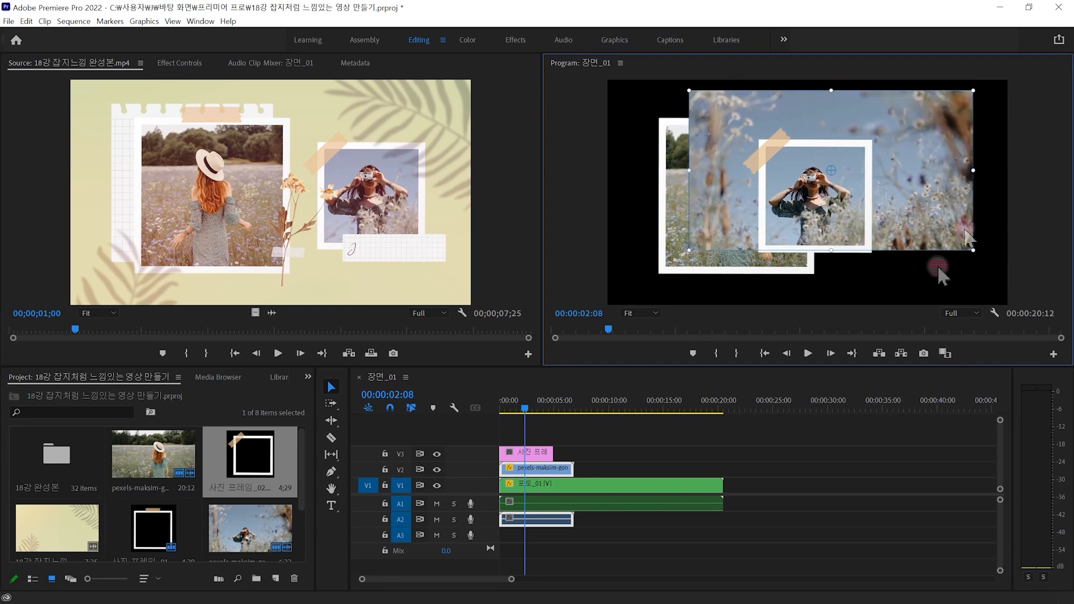
click(824, 433)
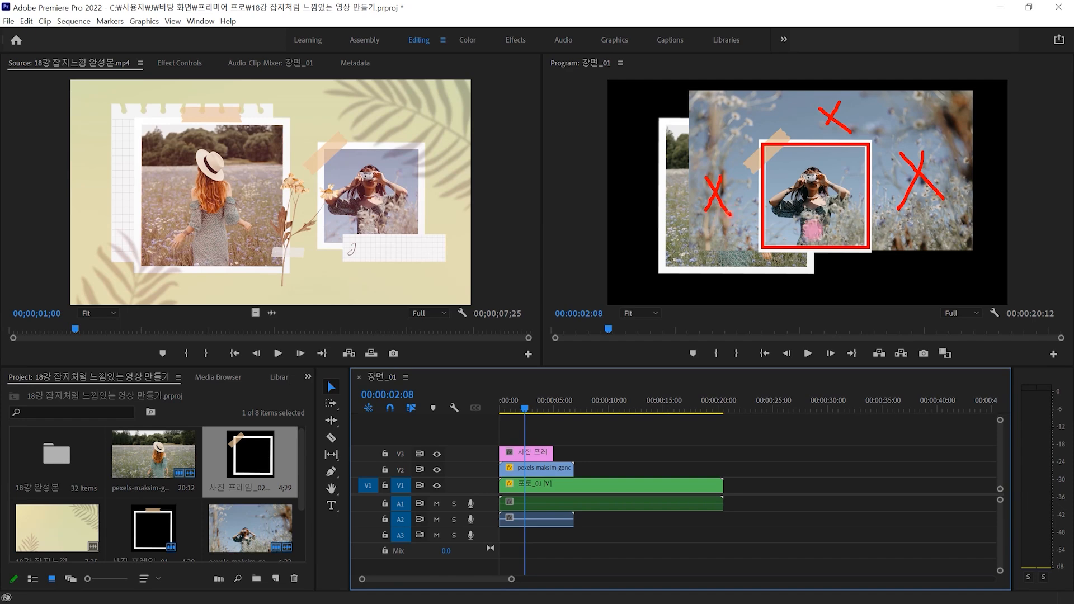
- Apply the Crop effect to the video clip on V2
click(307, 377)
click(341, 446)
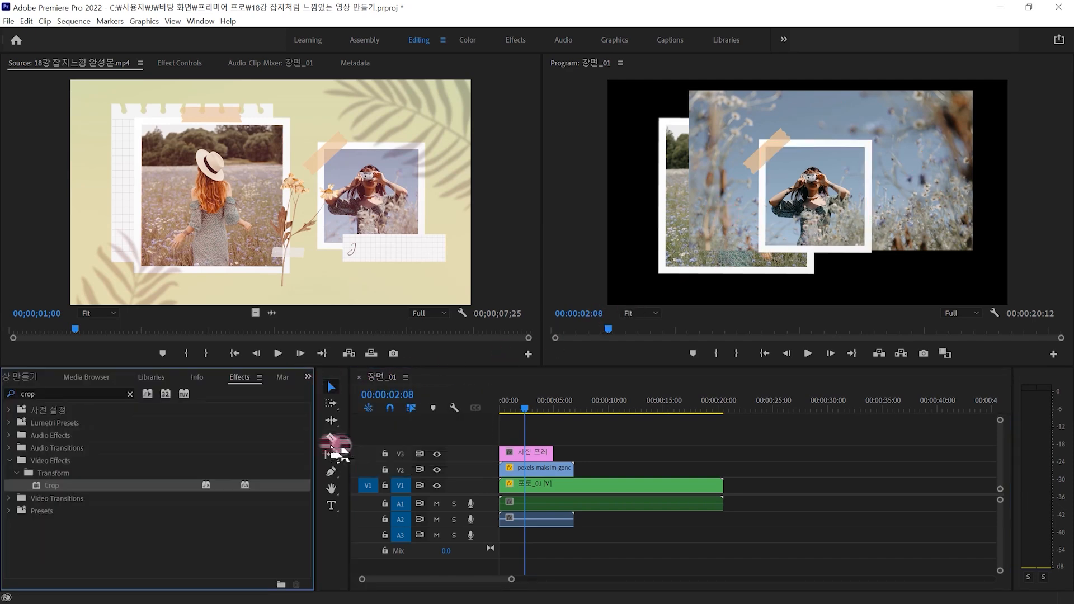
mouse_move(67, 488)
mouse_down()
mouse_move(73, 463)
mouse_move(342, 497)
mouse_move(510, 468)
mouse_up()
key(Escape)
mouse_move(66, 485)
mouse_down()
mouse_move(512, 470)
mouse_move(536, 486)
mouse_move(211, 191)
mouse_move(187, 91)
mouse_move(204, 48)
mouse_move(211, 104)
mouse_up()
key(Escape)
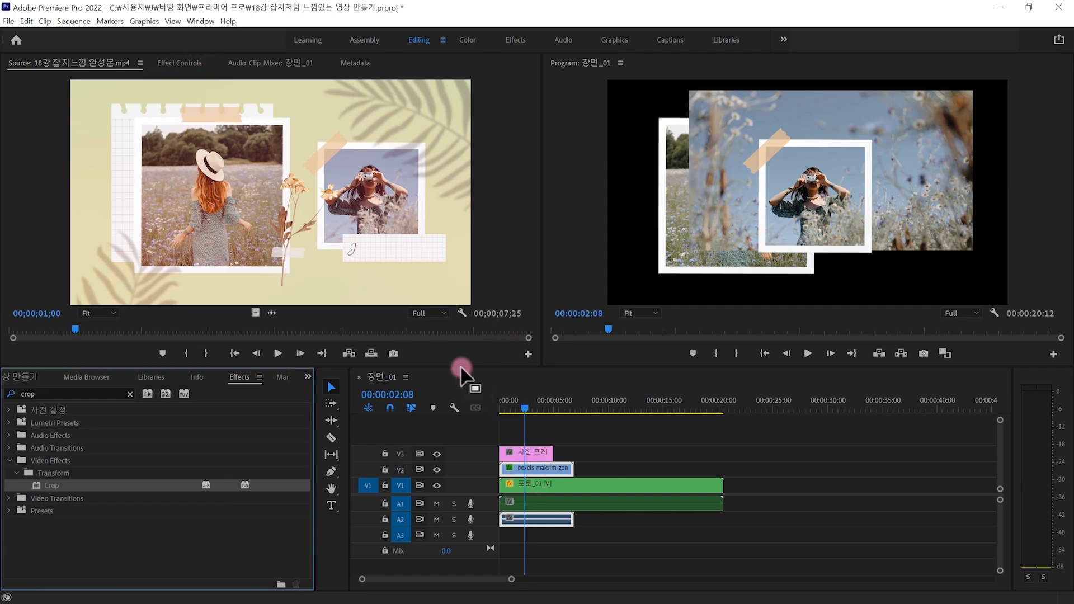
- Crop the V2 video to the small frame's edges, about 25.2% left, 32.7% top and 35.4% right
click(183, 64)
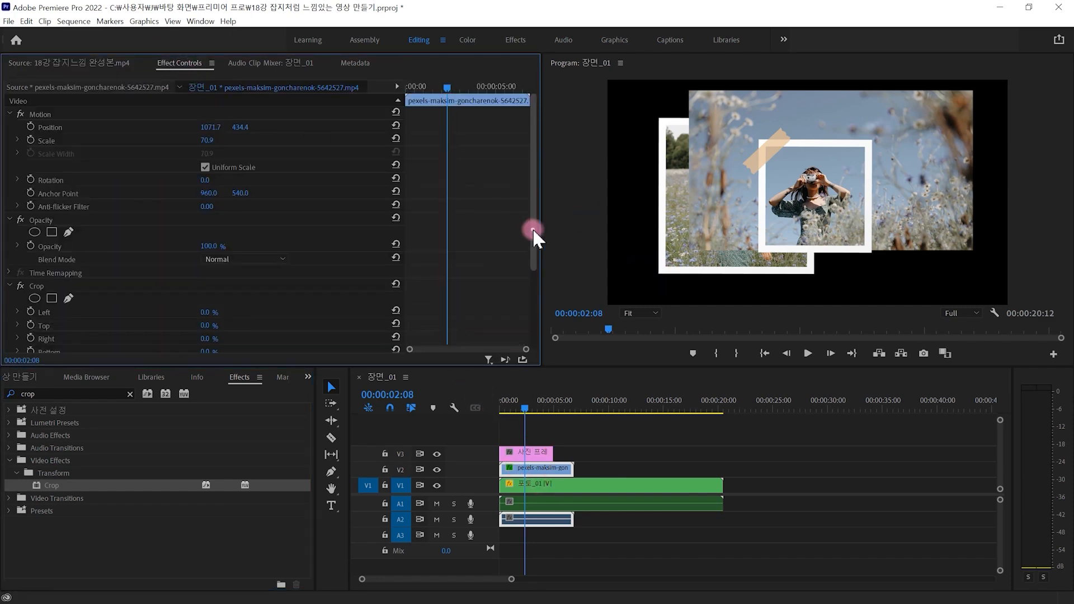
drag(532, 228, 541, 305)
scroll(394, 262, up, 1)
click(45, 200)
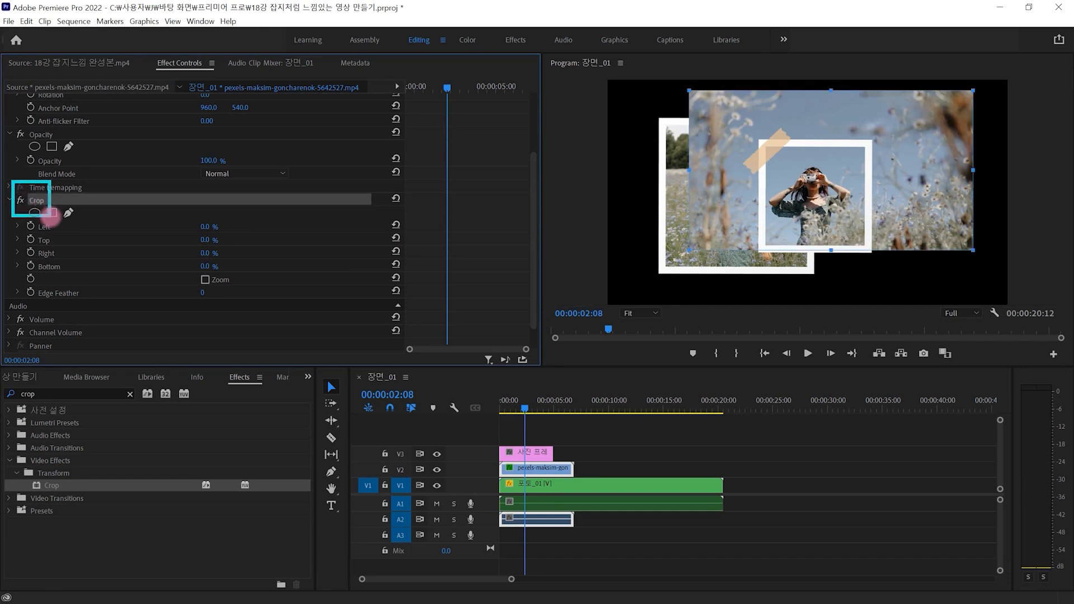
mouse_move(66, 204)
mouse_down()
mouse_move(87, 188)
mouse_move(354, 258)
mouse_move(551, 238)
mouse_move(660, 165)
mouse_move(659, 184)
mouse_move(680, 157)
mouse_move(713, 190)
mouse_up()
key(Escape)
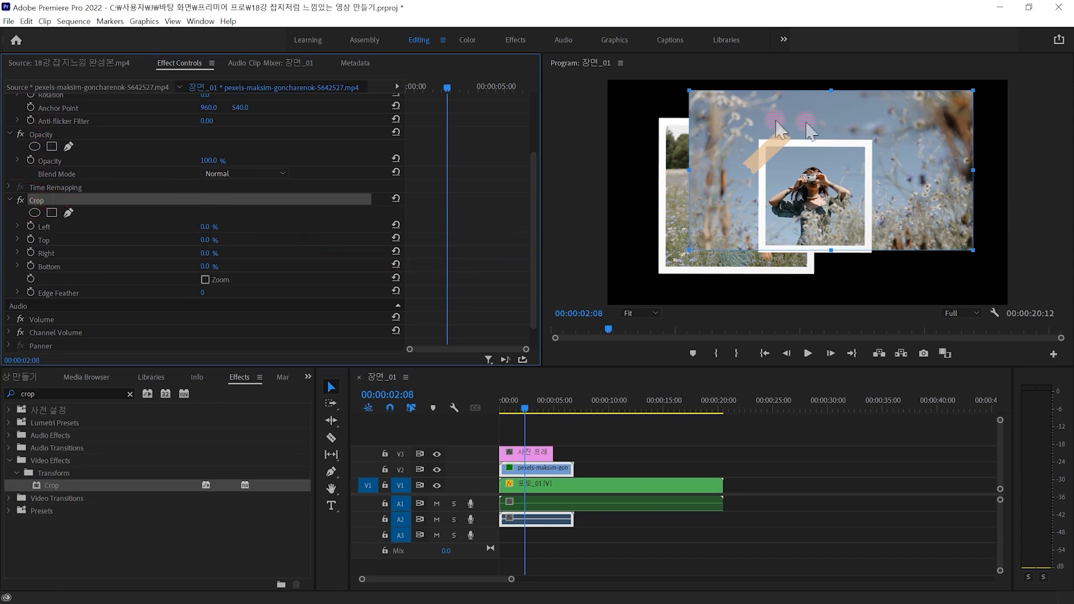
drag(828, 90, 825, 142)
drag(689, 196, 761, 202)
drag(972, 193, 876, 215)
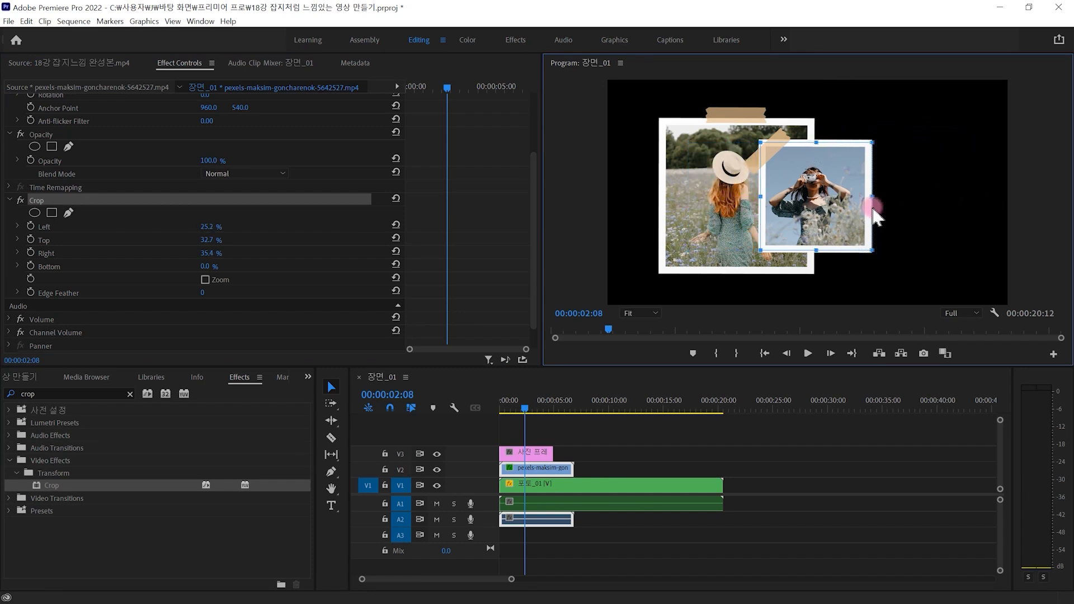
click(639, 438)
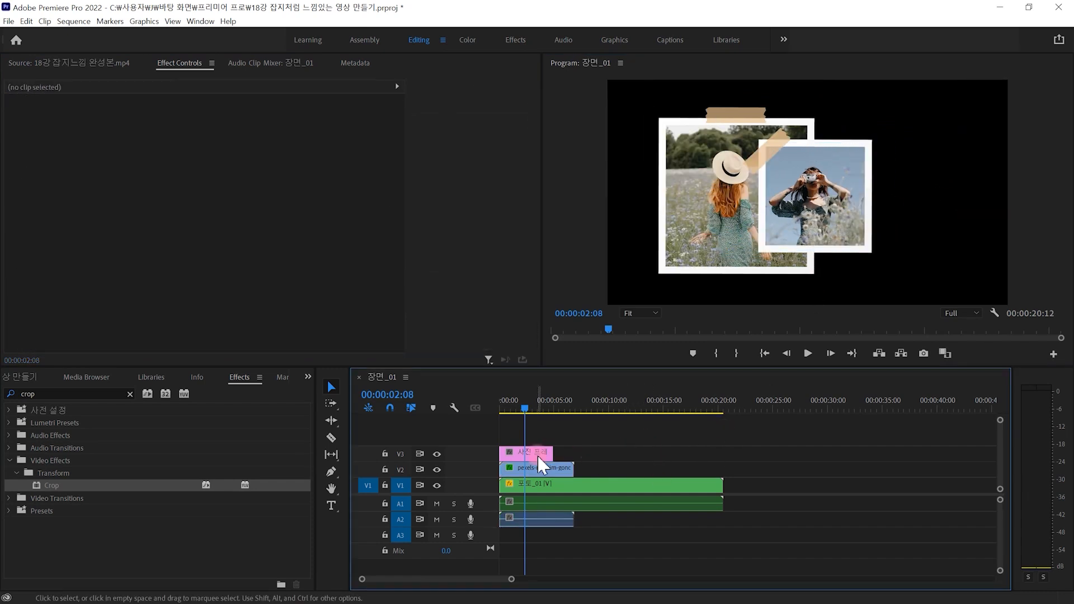
- Extend the 사진 프레임_02 clip on V3 to end together with the video clip on V2
drag(549, 452, 579, 452)
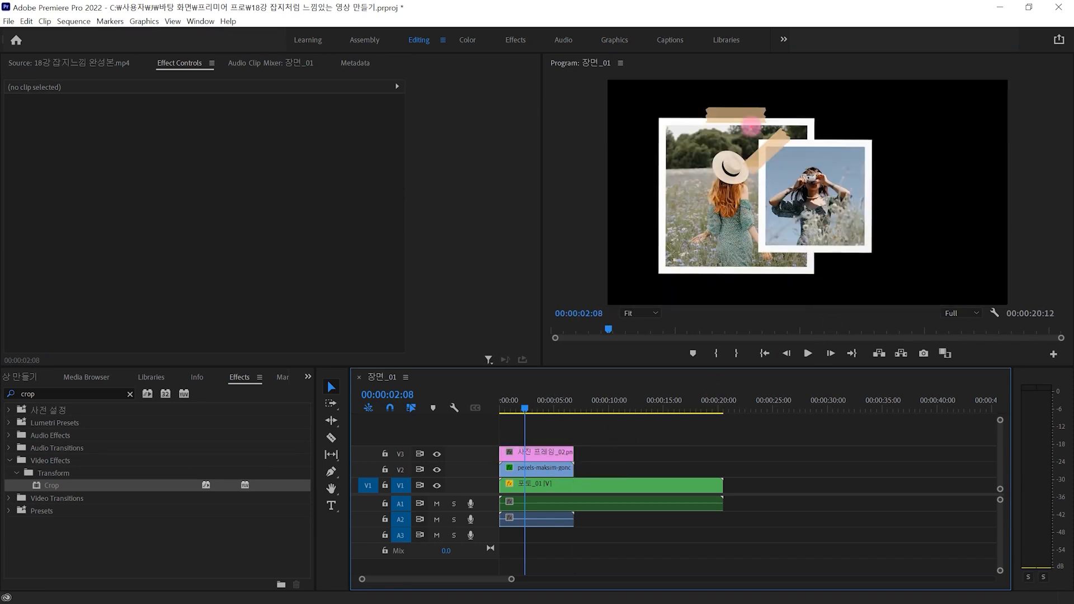
mouse_move(751, 128)
mouse_down()
mouse_move(801, 226)
mouse_move(882, 273)
mouse_up()
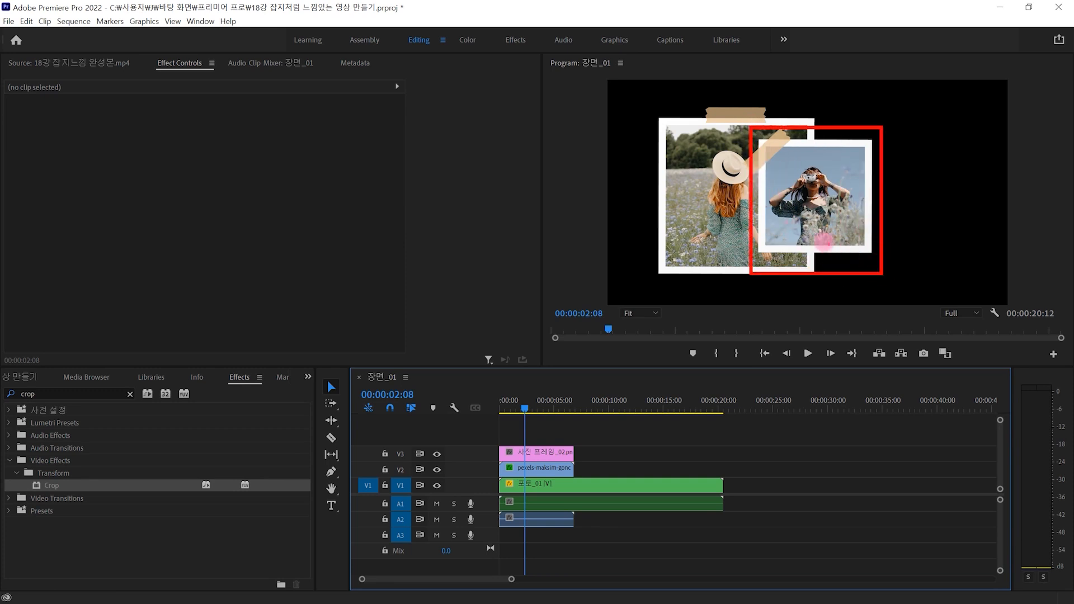
click(562, 443)
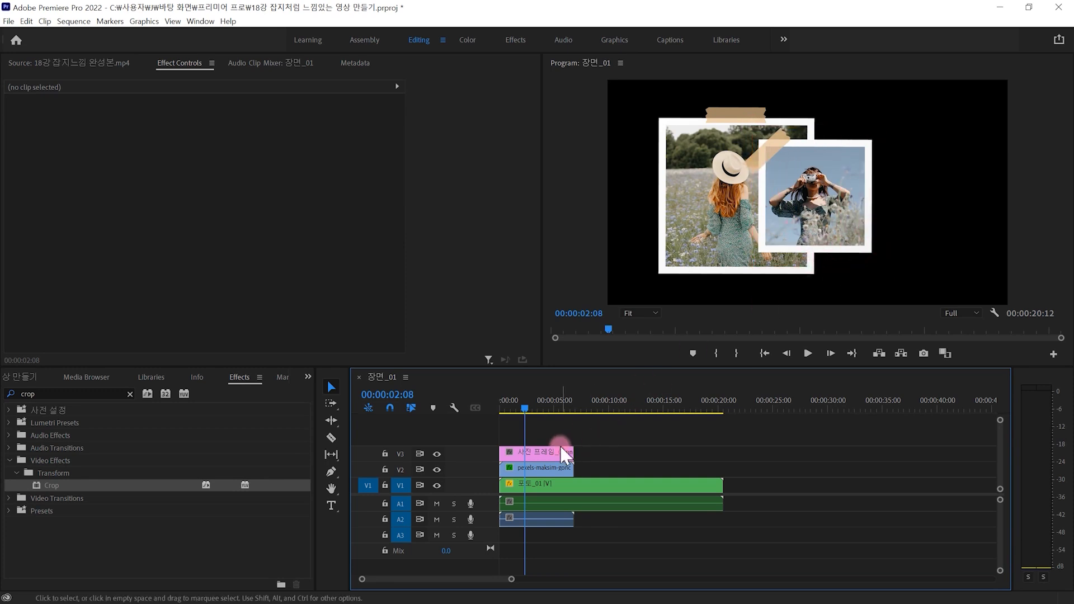
- Nest the second photo frame and its video clip together into one sequence named 포토_02
drag(611, 429, 542, 468)
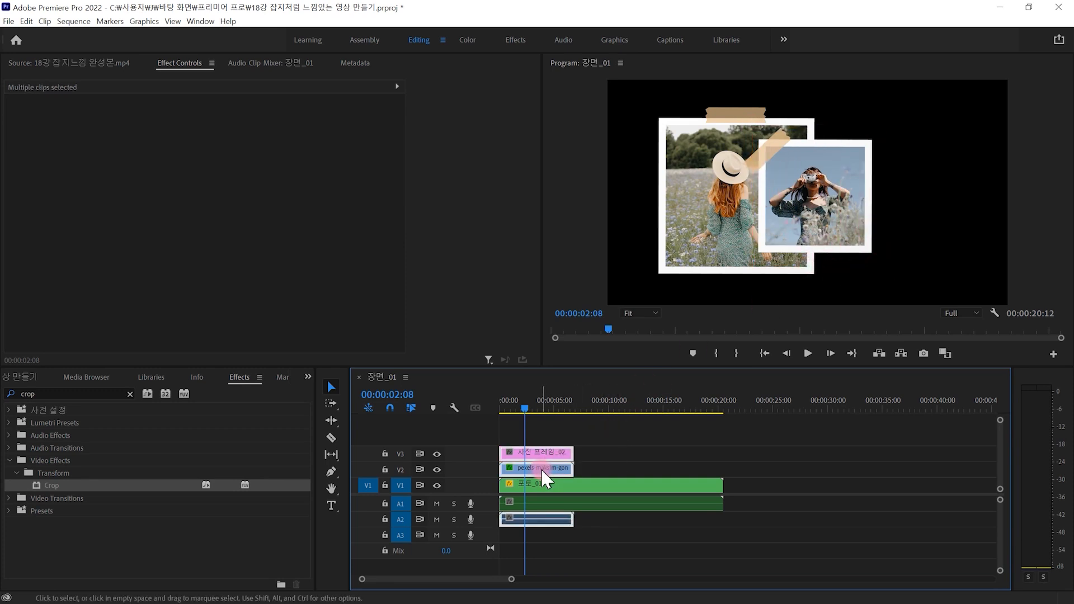
right_click(541, 469)
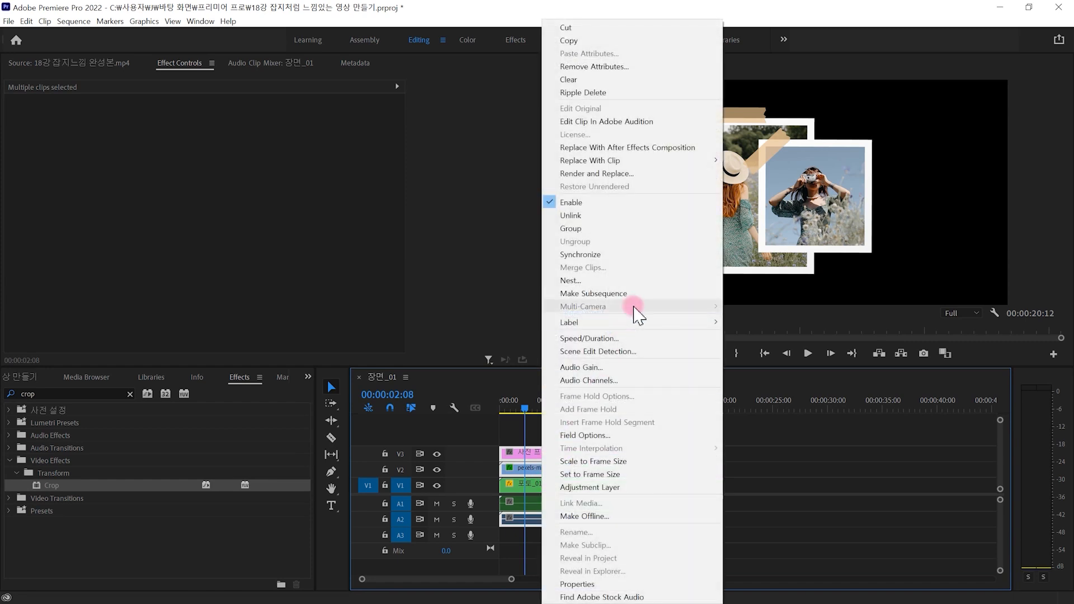
click(637, 280)
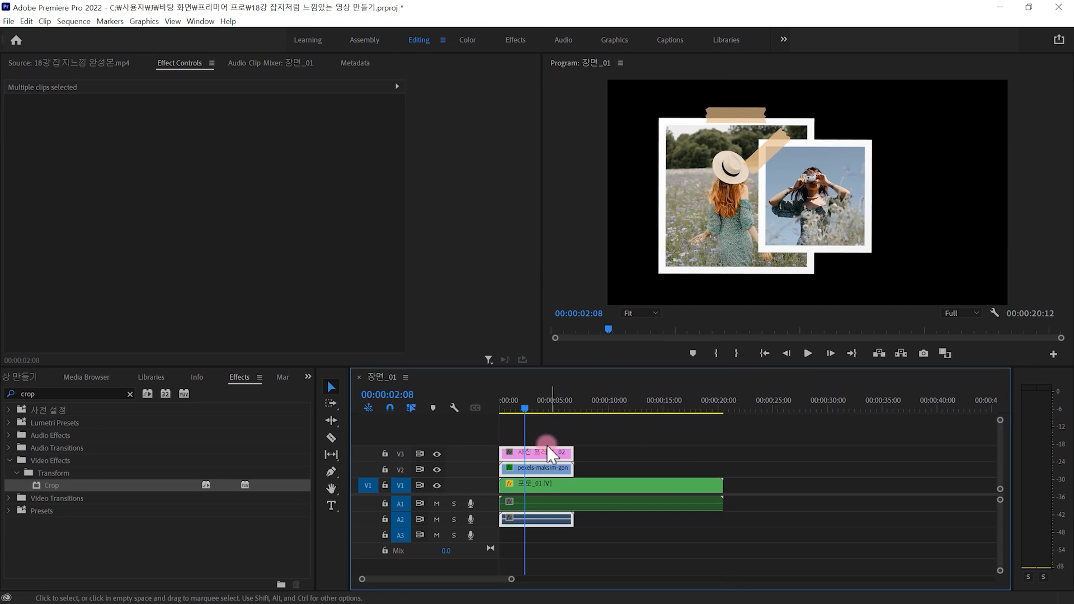
right_click(548, 458)
click(606, 287)
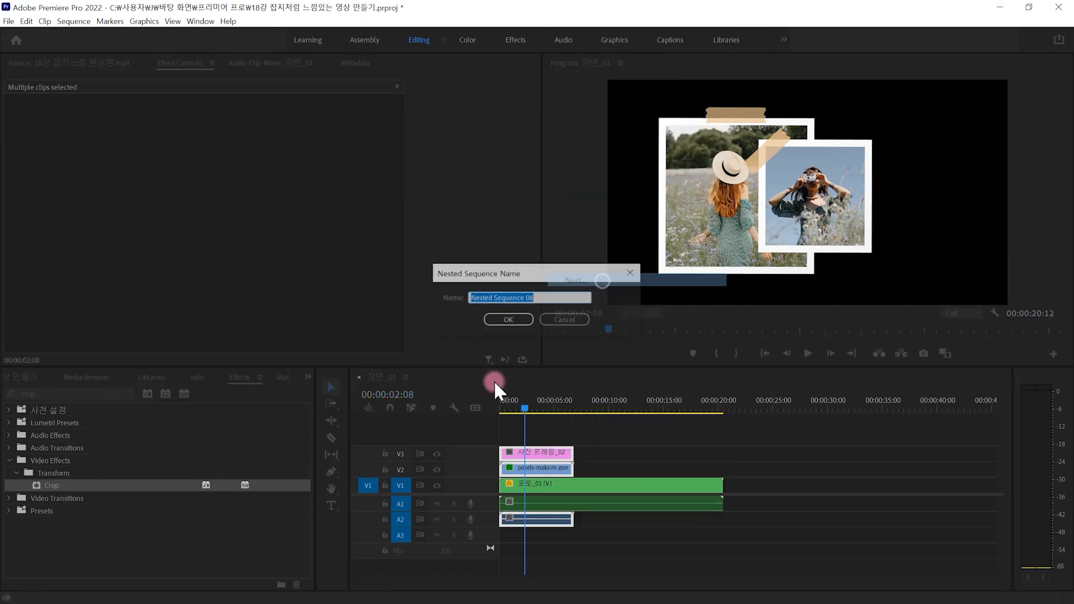
text(포토)
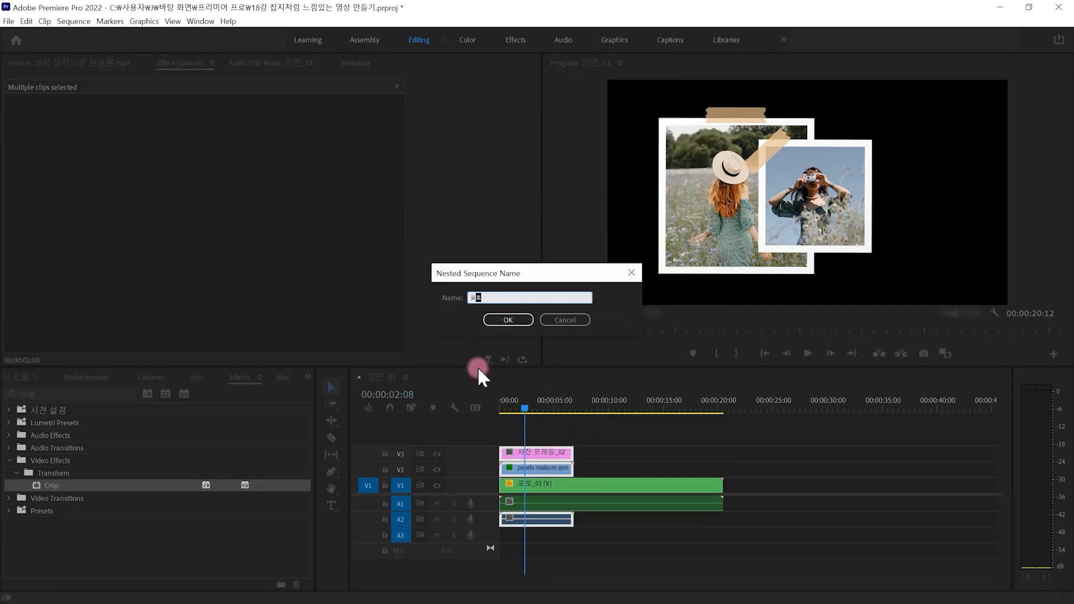
text(_02)
click(500, 328)
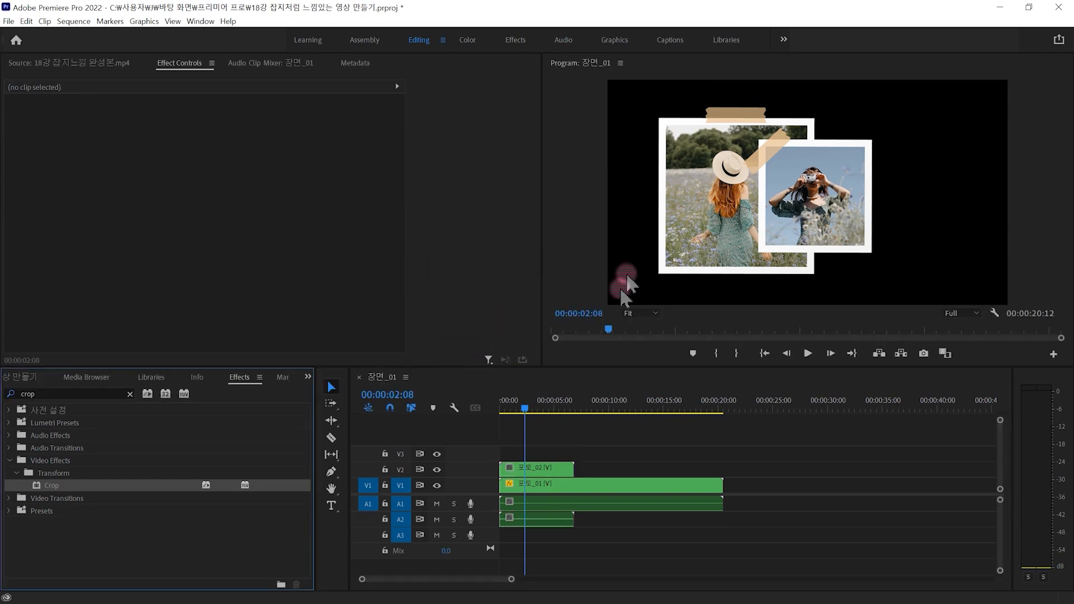
- Move the nested 포토_02 clip into the picture's right half, beside the first framed photo
drag(853, 161, 985, 265)
key(Escape)
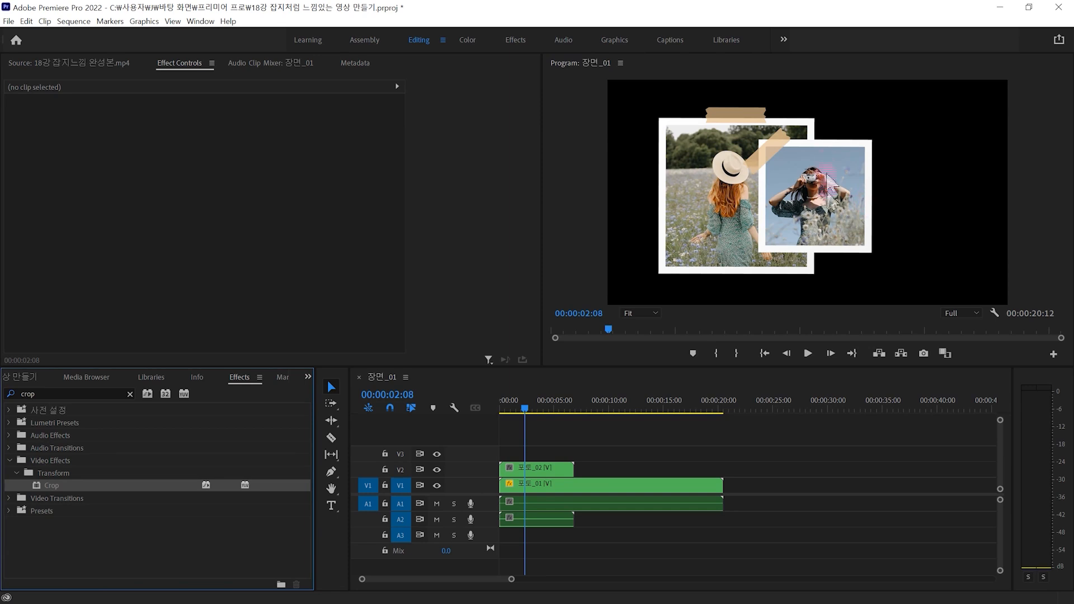
click(830, 207)
mouse_move(816, 240)
mouse_down()
mouse_move(904, 242)
mouse_move(897, 234)
mouse_up()
drag(897, 233, 897, 234)
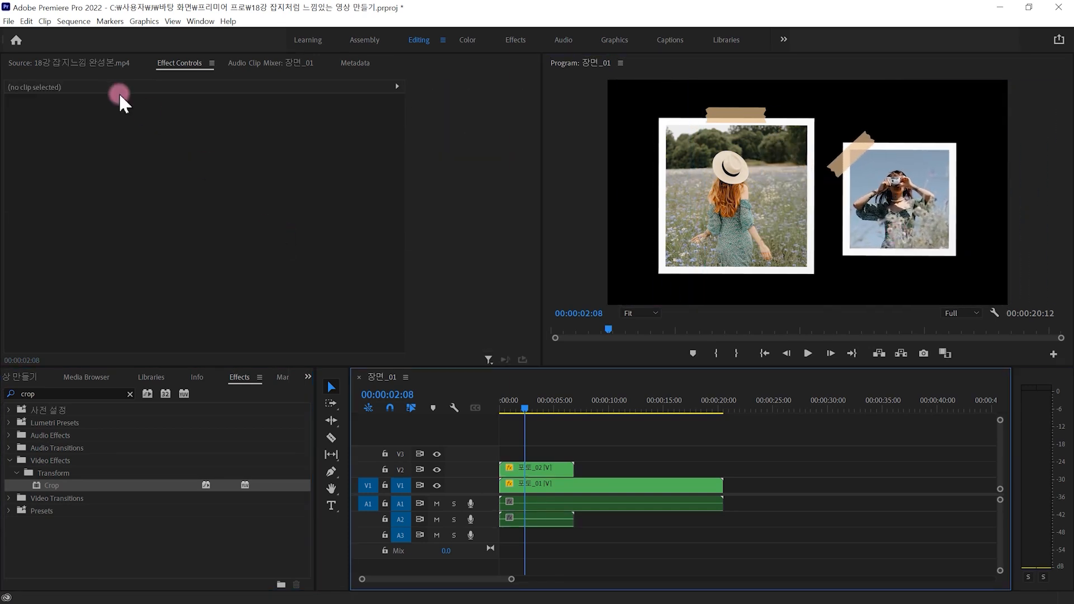
- Bring up the finished sample video to compare both framed photos with the current scene
key(ctrl+2)
mouse_move(46, 86)
mouse_down()
mouse_move(37, 35)
mouse_move(46, 86)
mouse_up()
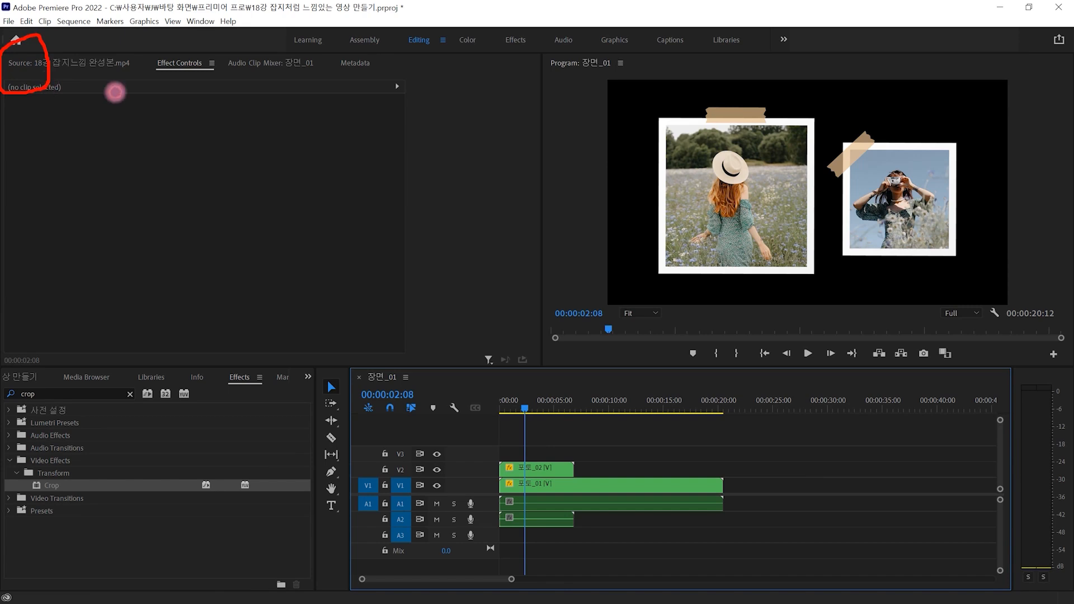
key(Escape)
click(53, 63)
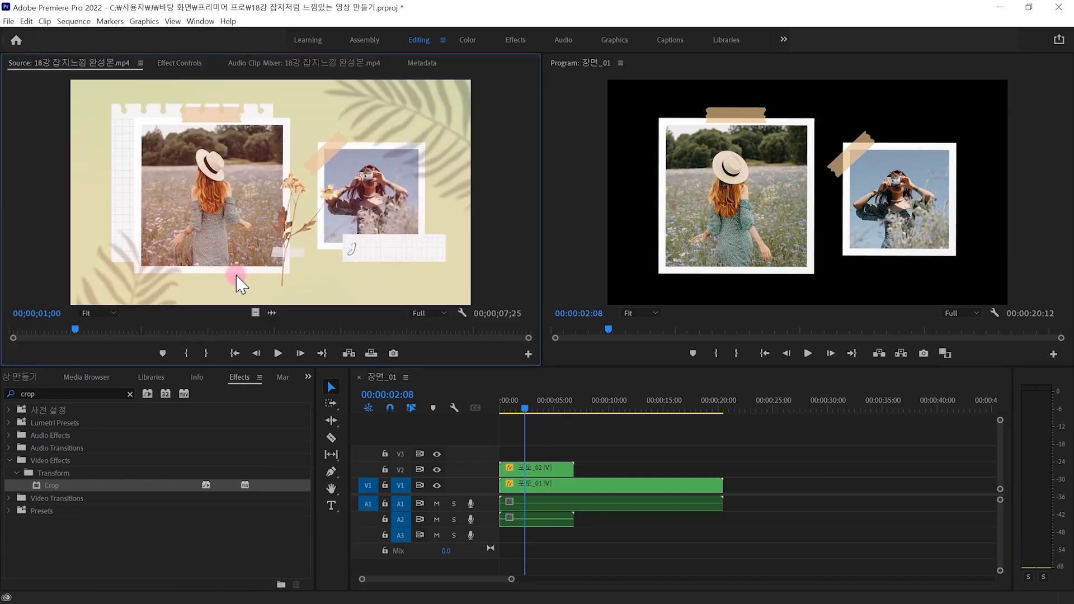
drag(265, 162, 309, 291)
drag(337, 229, 438, 277)
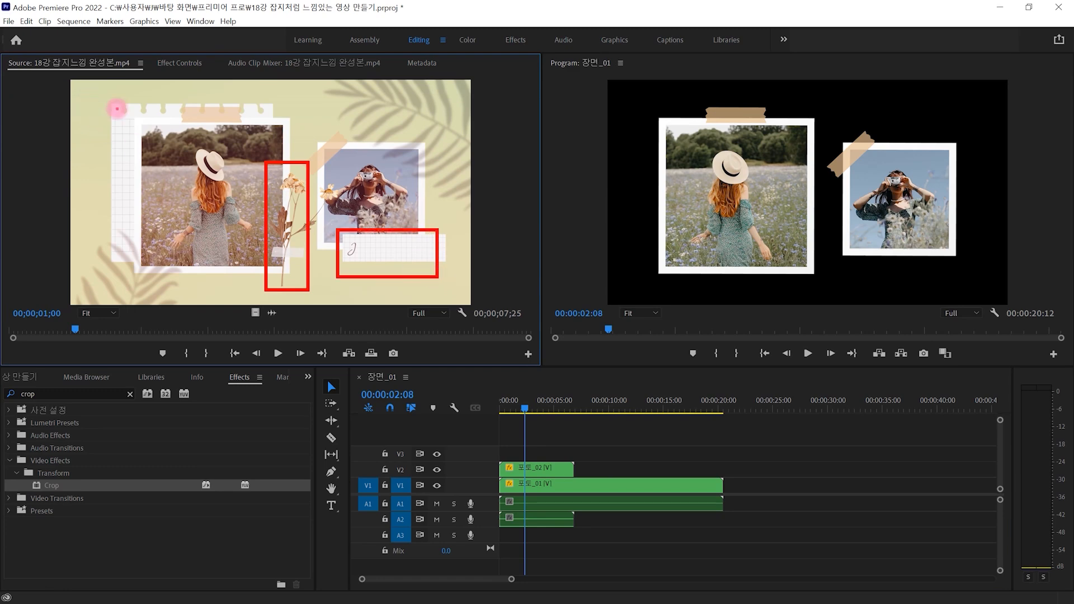
drag(102, 100, 245, 215)
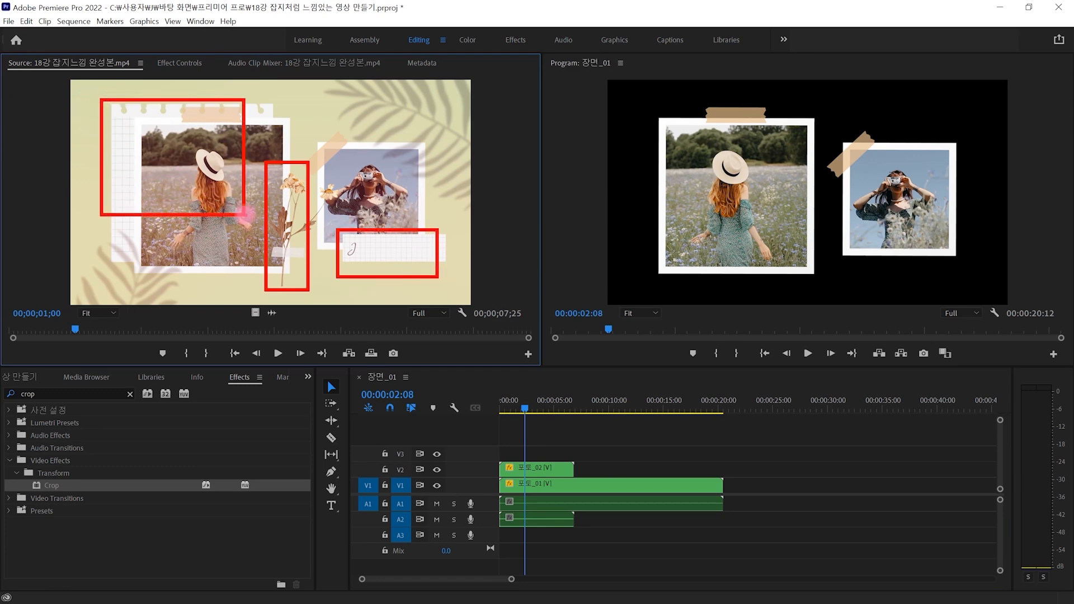
key(Escape)
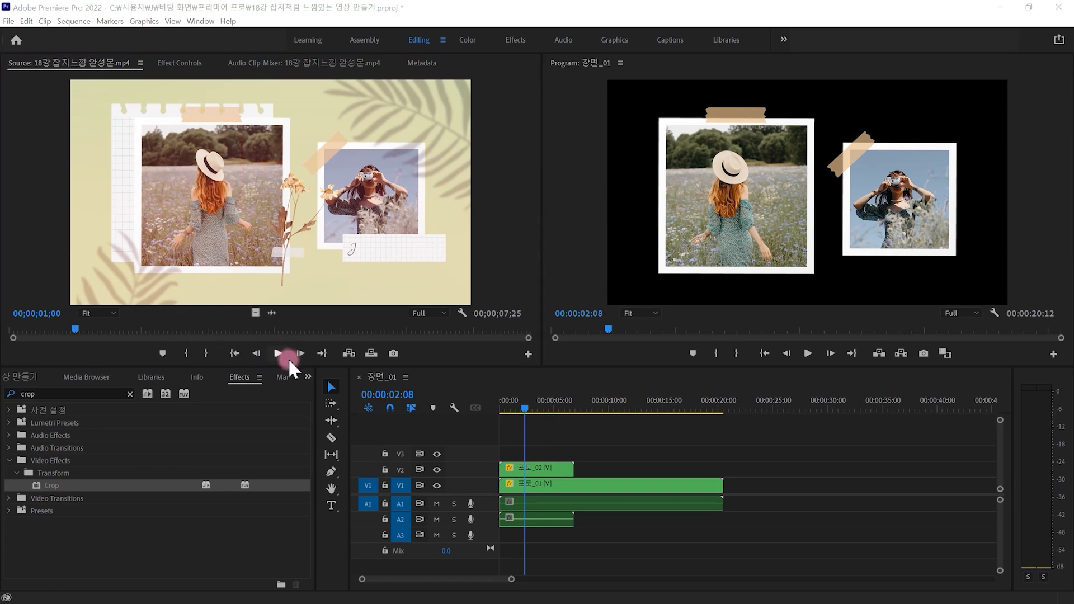
key(ctrl+s)
- Switch from the effects list to the project's media items
click(310, 376)
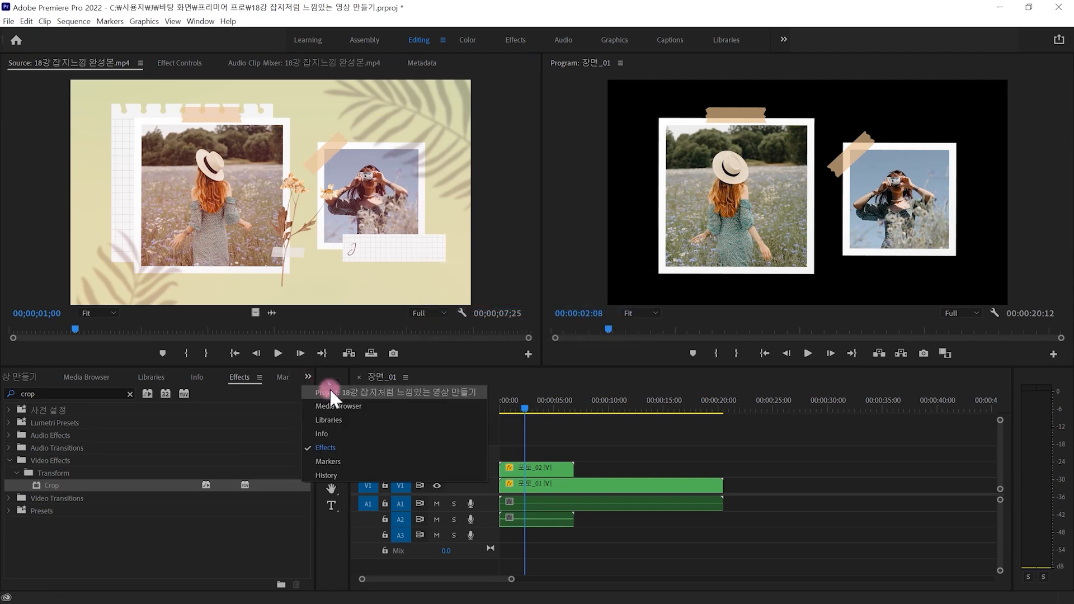
click(329, 387)
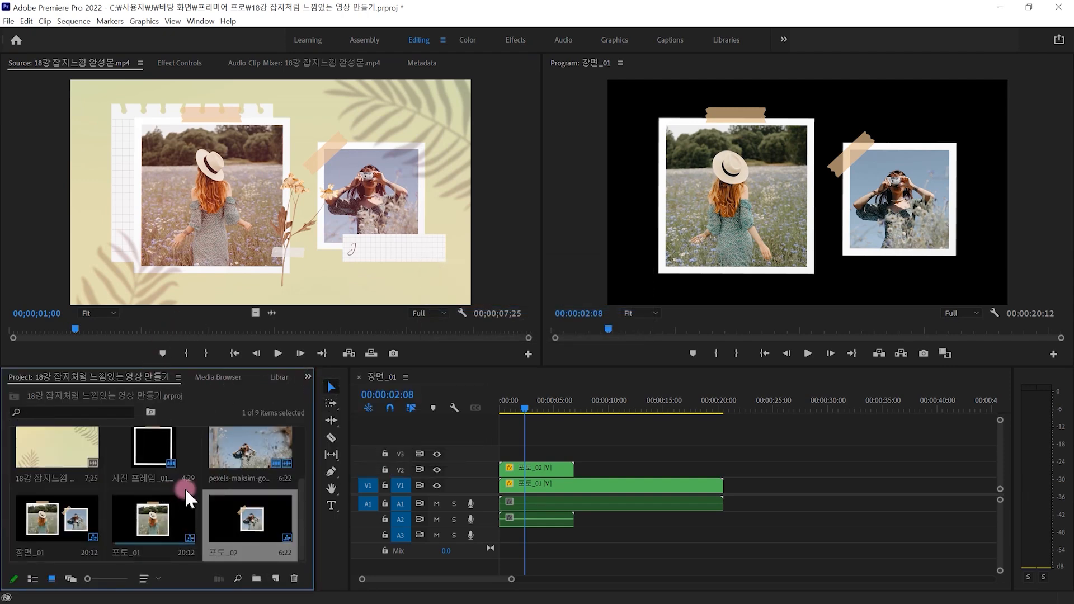
key(ctrl+2)
mouse_move(329, 272)
mouse_down()
mouse_move(337, 299)
mouse_move(348, 283)
mouse_up()
mouse_move(349, 298)
mouse_down()
mouse_move(328, 308)
mouse_move(352, 258)
mouse_move(343, 315)
mouse_up()
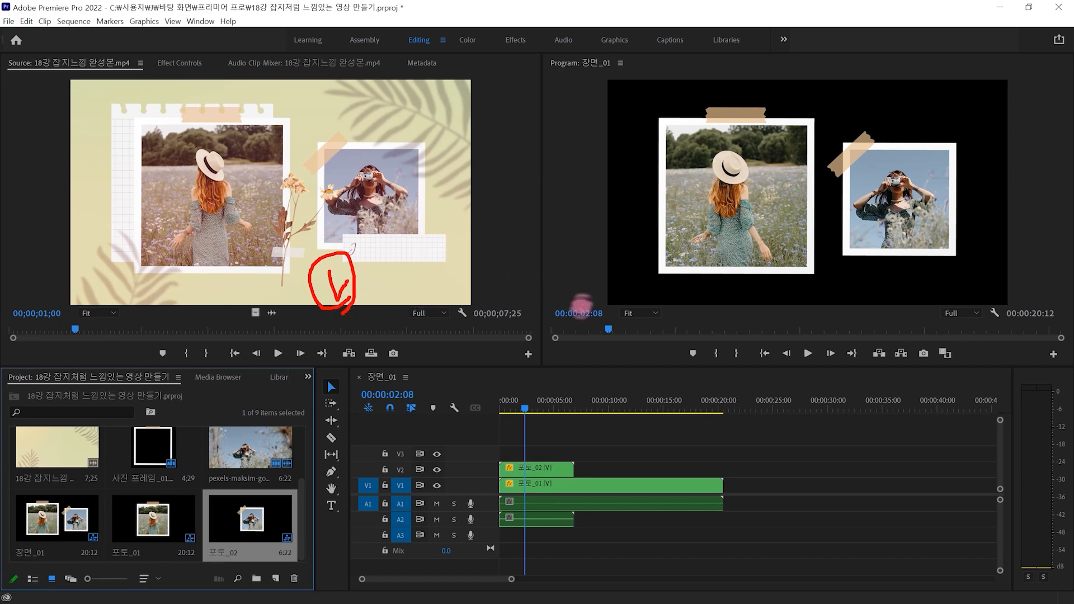
mouse_move(620, 275)
mouse_down()
mouse_move(632, 267)
mouse_move(614, 284)
mouse_move(626, 279)
mouse_up()
key(Escape)
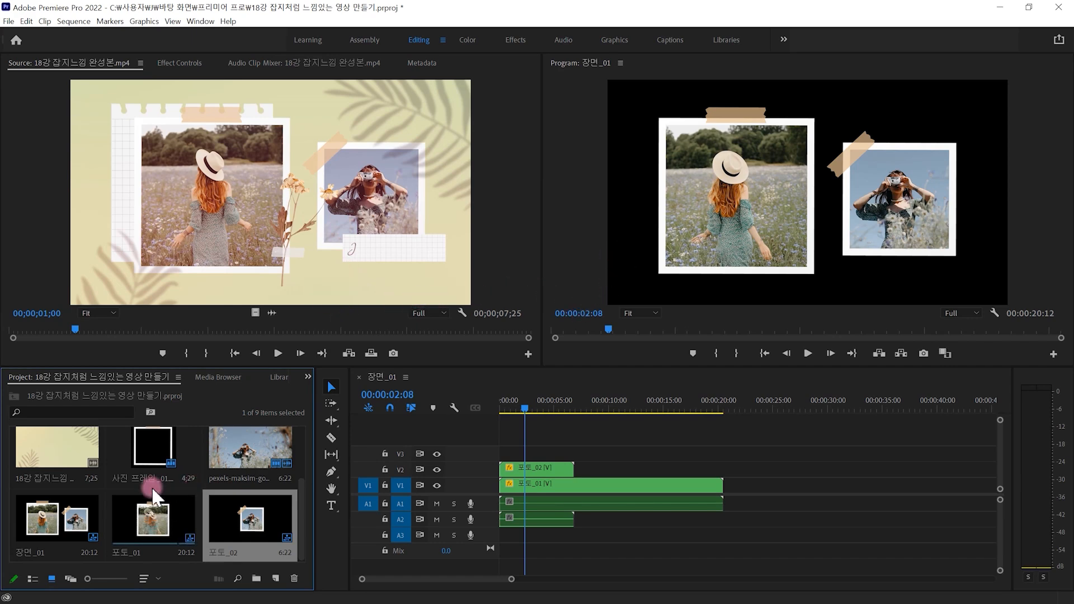
mouse_move(287, 568)
mouse_down()
mouse_move(262, 583)
mouse_move(288, 585)
mouse_up()
key(Escape)
- Create a colour matte in the beige DFDCB2 sampled from the finished video's background, keeping the name Color Matte
click(276, 578)
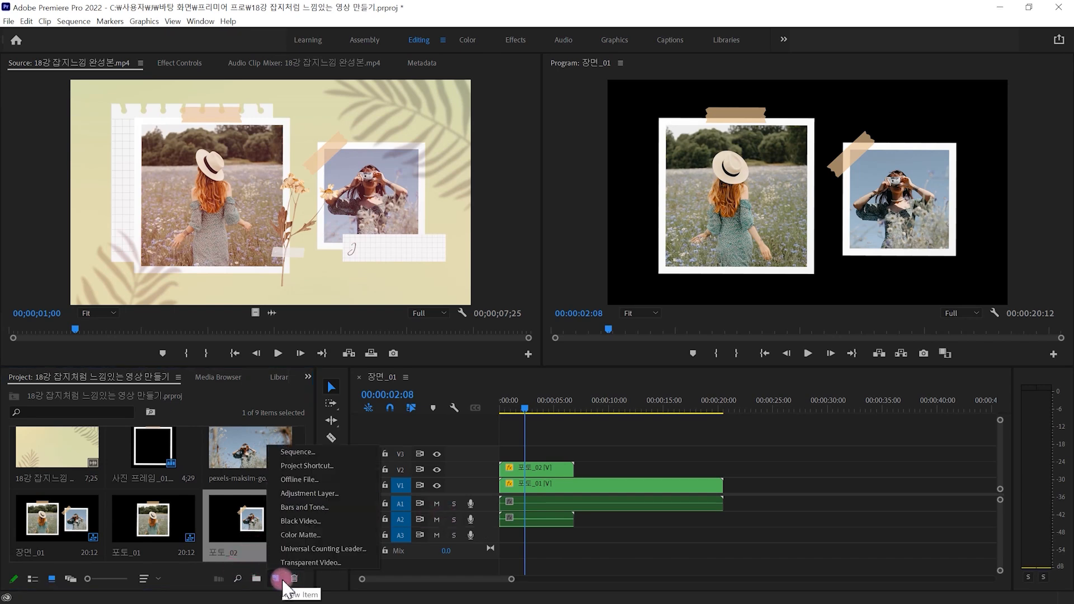
click(335, 536)
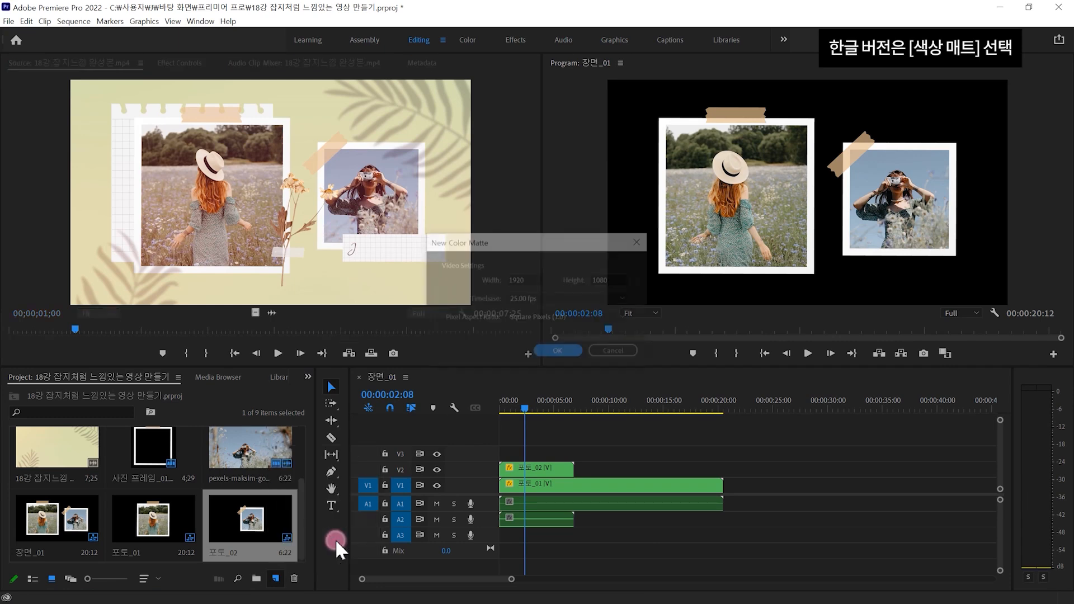
click(559, 352)
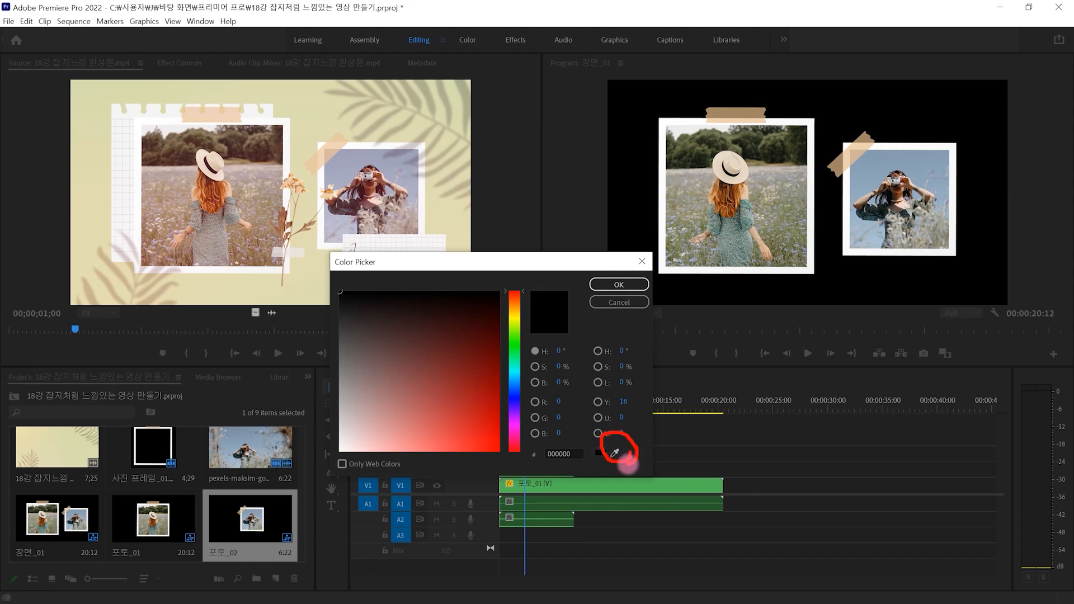
click(614, 453)
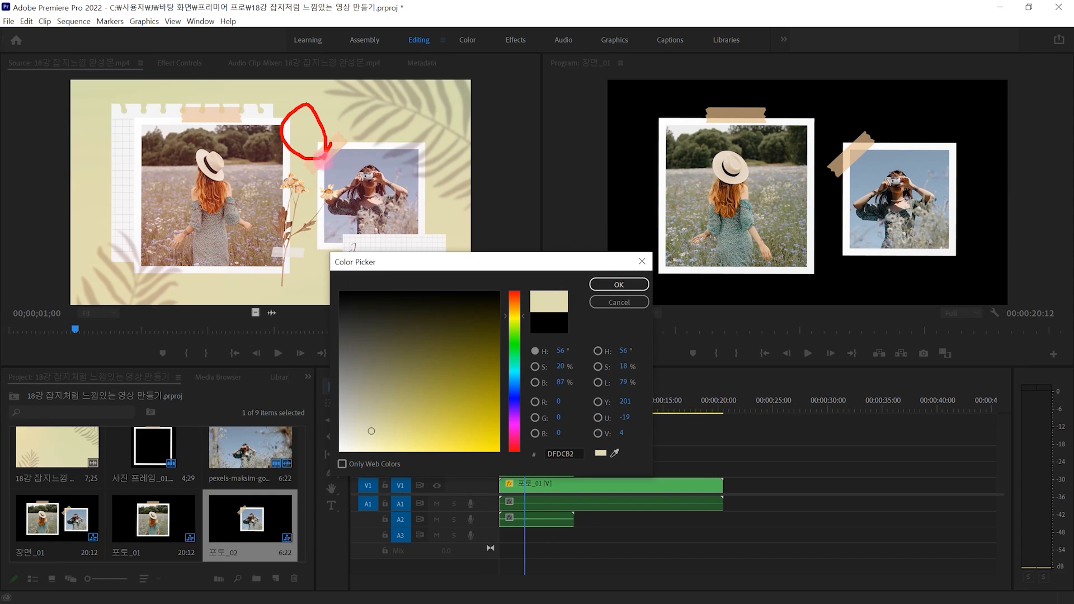
click(621, 285)
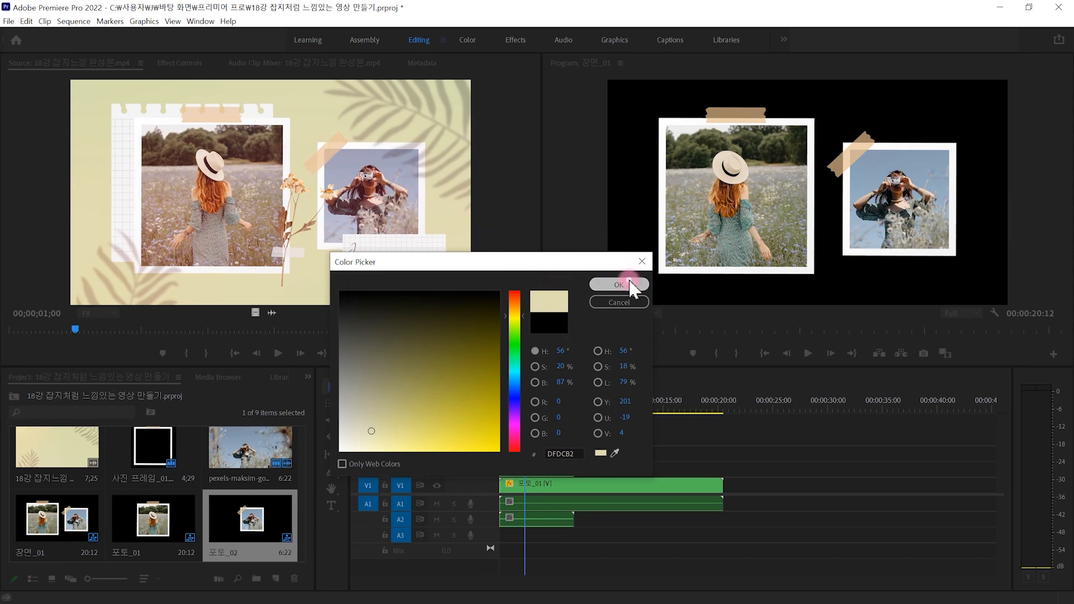
click(500, 330)
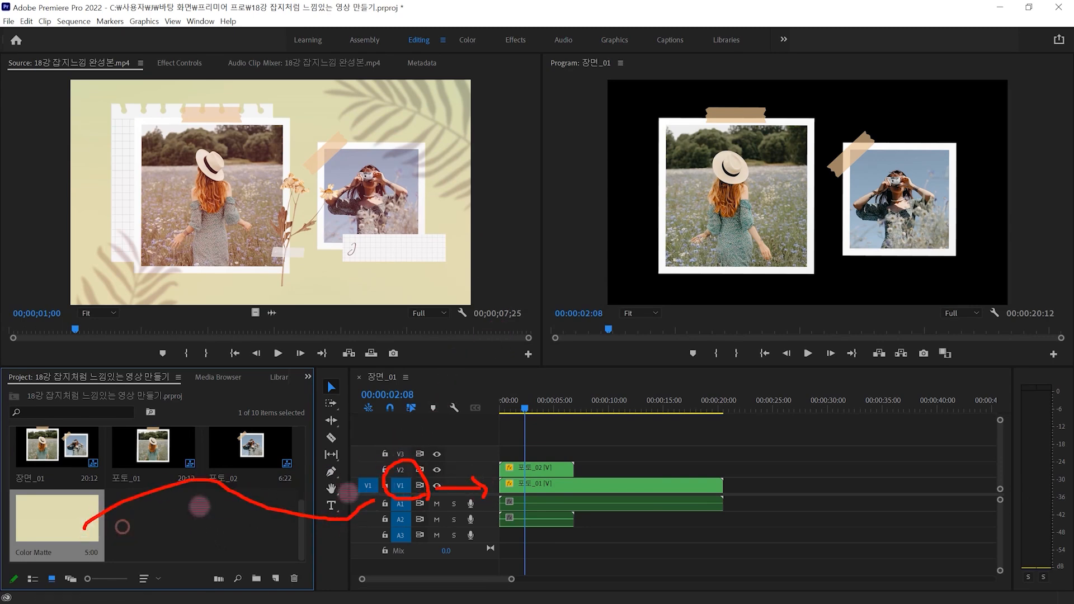
- Move both nested photo clips up one track and place the Color Matte on V1, lasting as long as 포토_02
mouse_move(791, 428)
mouse_down()
mouse_move(542, 482)
mouse_move(540, 495)
mouse_move(537, 470)
mouse_move(494, 472)
mouse_up()
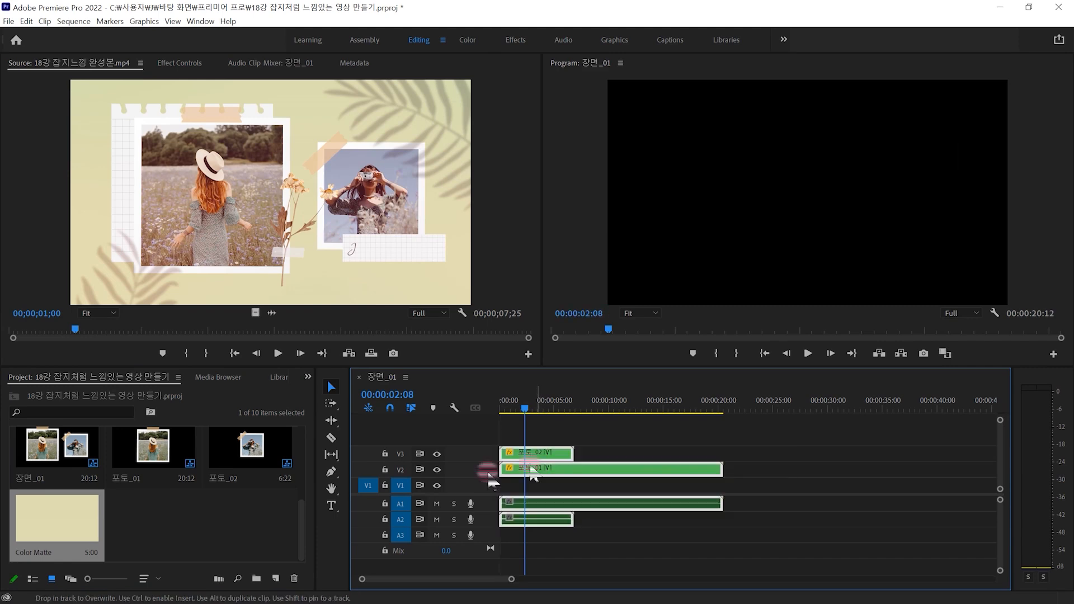
click(201, 528)
drag(352, 504, 573, 484)
- Trim the 포토_01 clip on V2 to end together with the 포토_02 clip on V3
click(619, 469)
drag(722, 469, 574, 473)
click(611, 456)
drag(299, 246, 303, 258)
drag(415, 263, 389, 241)
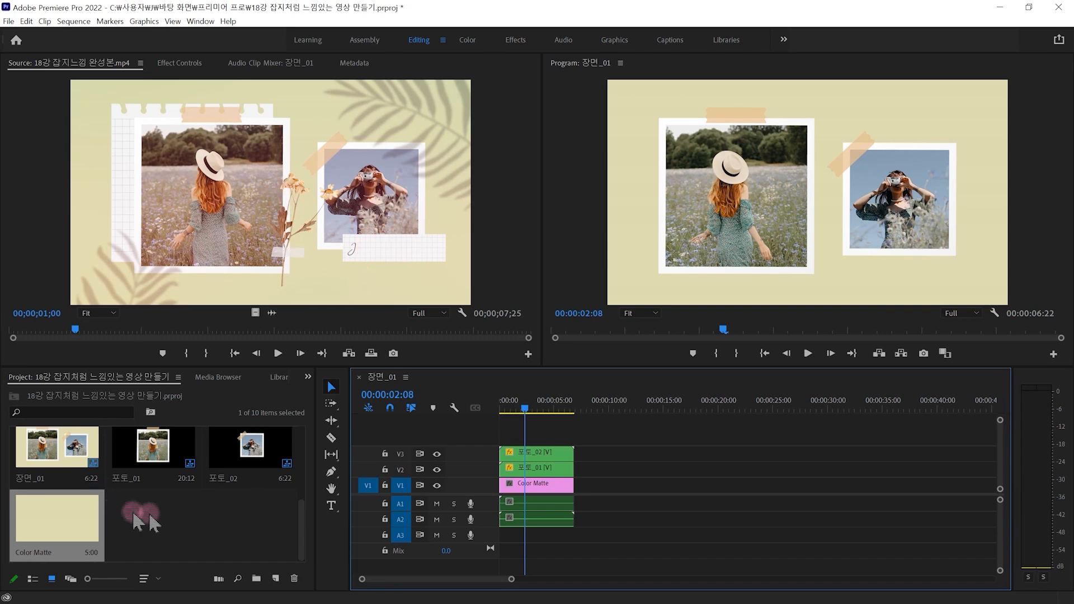
- Import 드라이플라워_01.png, 메모지.png and 메모지2.png from the 18강 수업 소스 folder
click(213, 514)
double_click(213, 513)
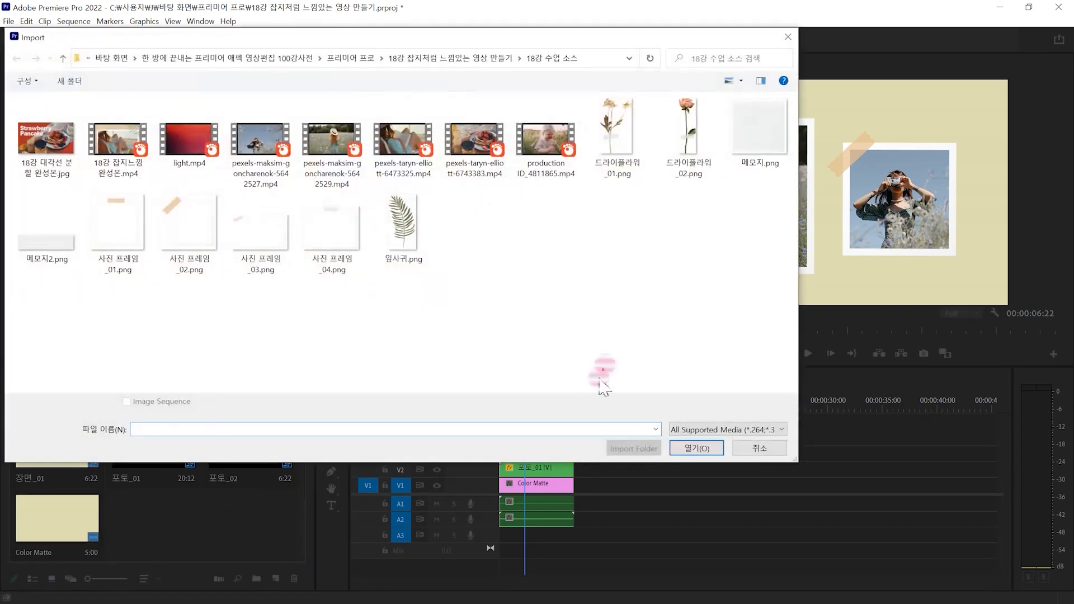
drag(592, 95, 645, 196)
drag(723, 95, 788, 176)
drag(12, 220, 61, 282)
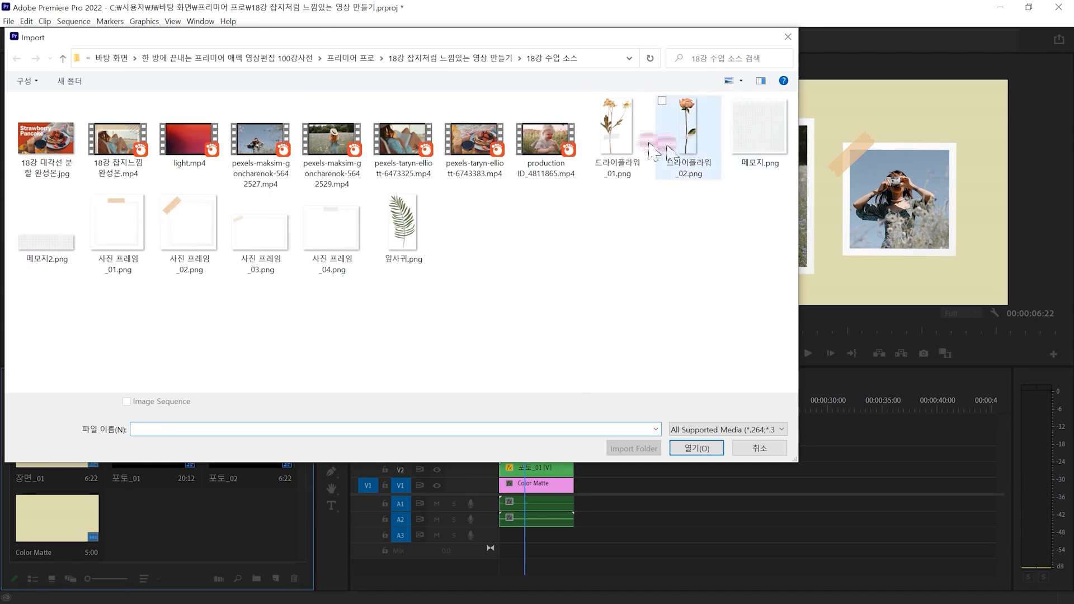
click(618, 140)
ctrl+click(758, 134)
ctrl+click(46, 240)
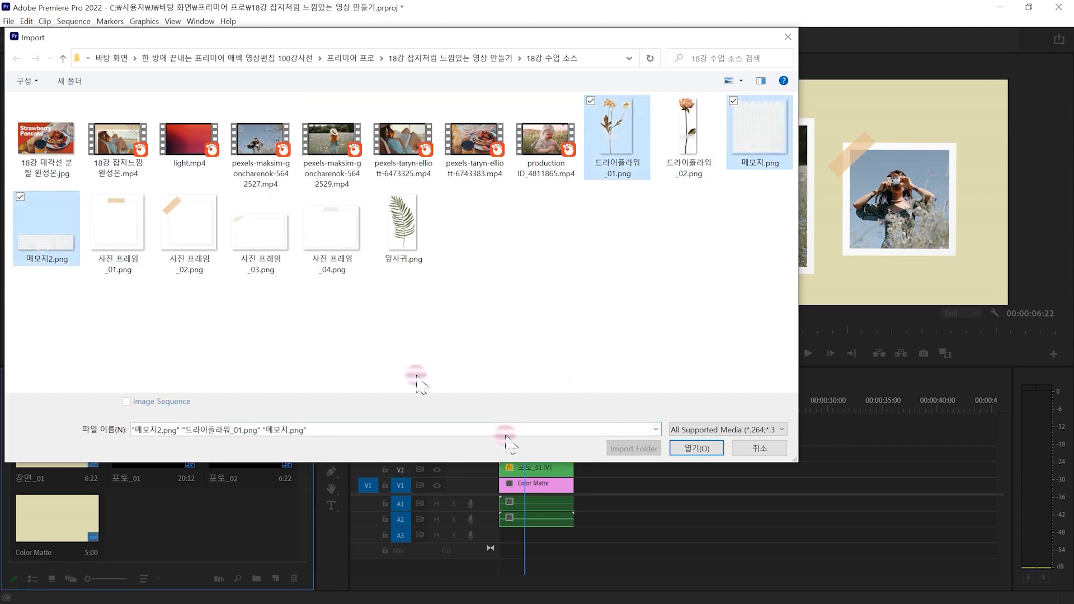
click(697, 449)
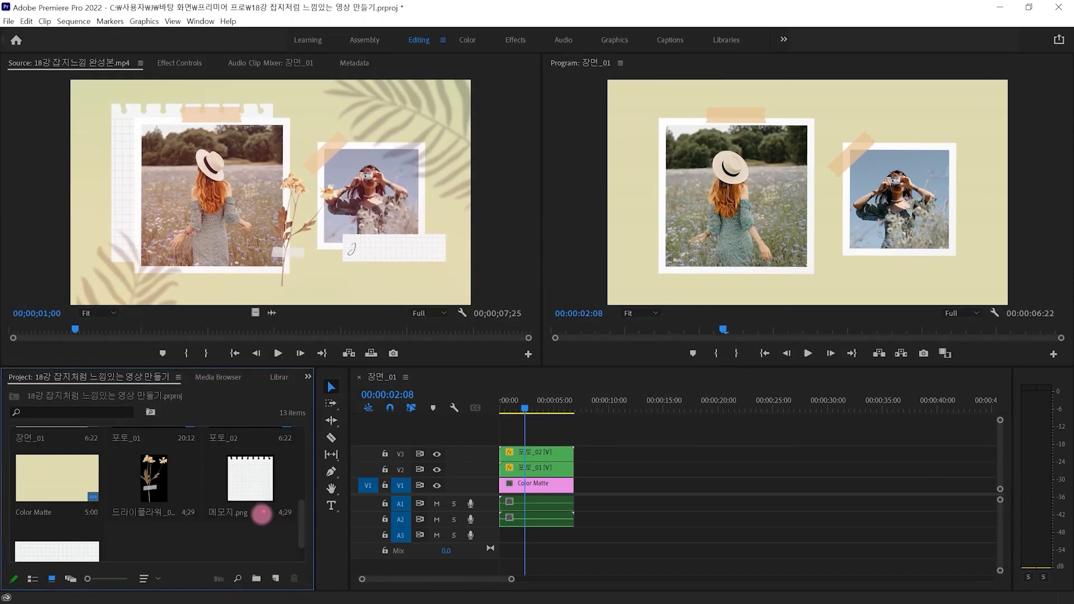
- Move the nested photo clips up to V3 and V4 and place 메모지.png on V2 above the Color Matte
mouse_move(262, 512)
mouse_down()
mouse_move(202, 476)
mouse_move(284, 468)
mouse_move(256, 519)
mouse_move(393, 480)
mouse_move(489, 485)
mouse_up()
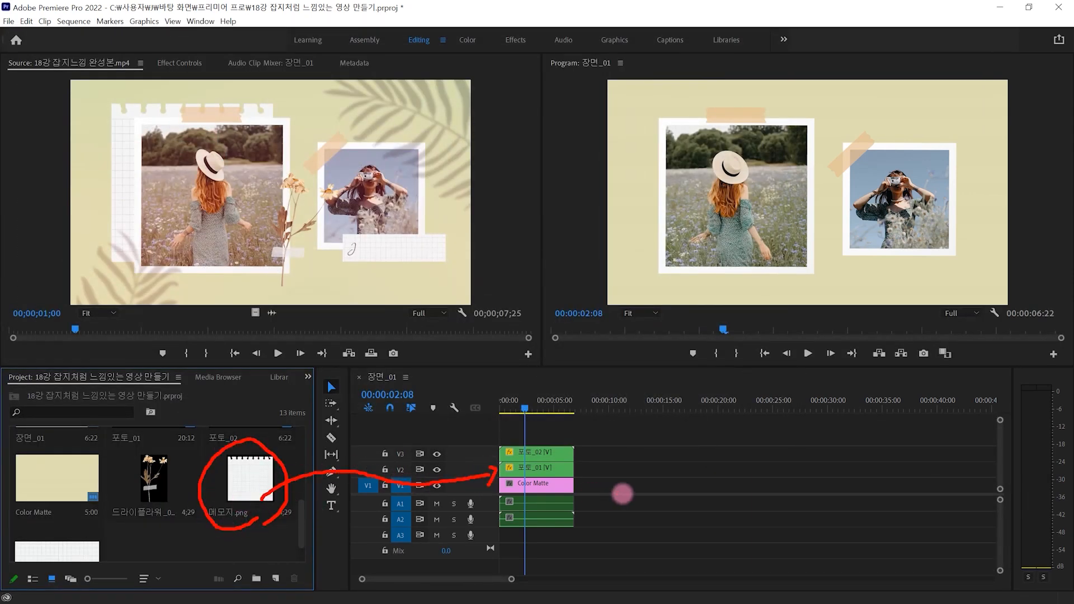
key(Escape)
drag(587, 452, 547, 467)
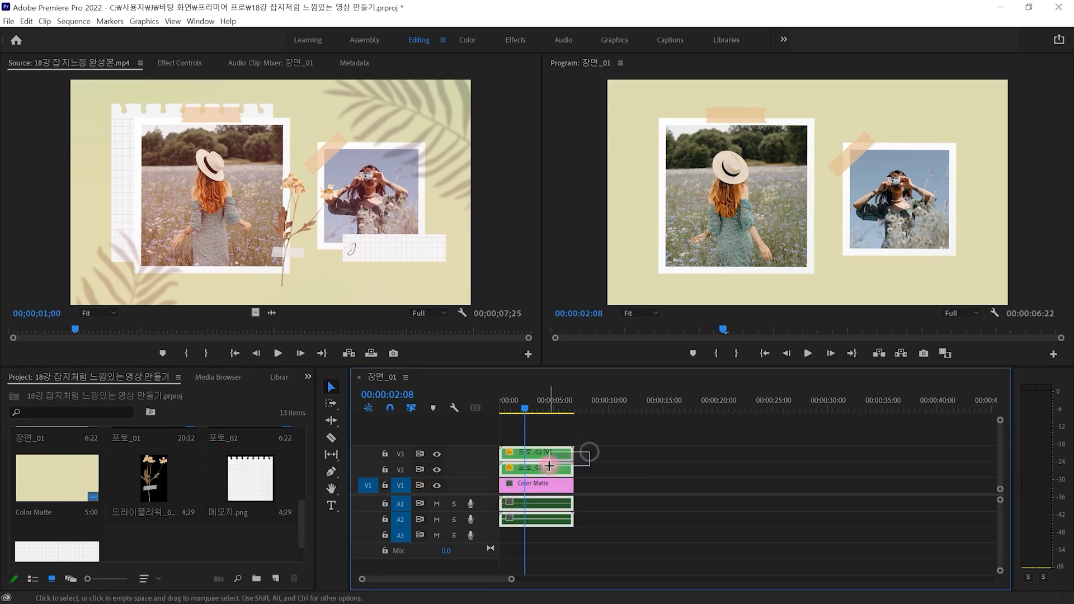
drag(546, 464, 575, 451)
drag(263, 475, 455, 497)
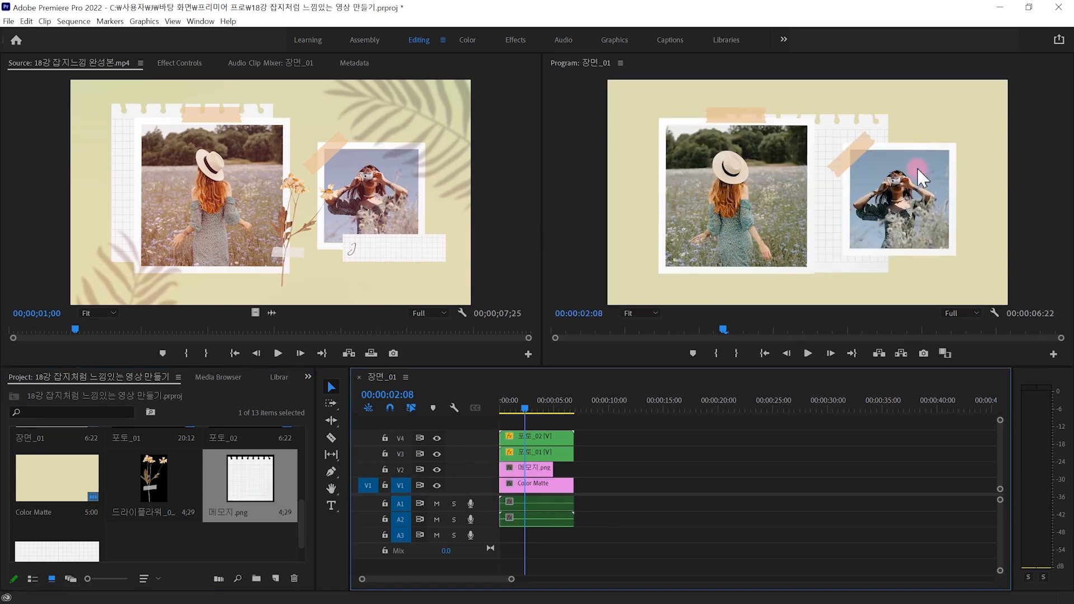
- Try to move the notebook paper in the picture while the photo tracks are unlocked, and undo the move
drag(689, 147, 707, 134)
mouse_move(763, 162)
mouse_down()
mouse_move(828, 152)
mouse_move(856, 112)
mouse_move(867, 144)
mouse_up()
key(Escape)
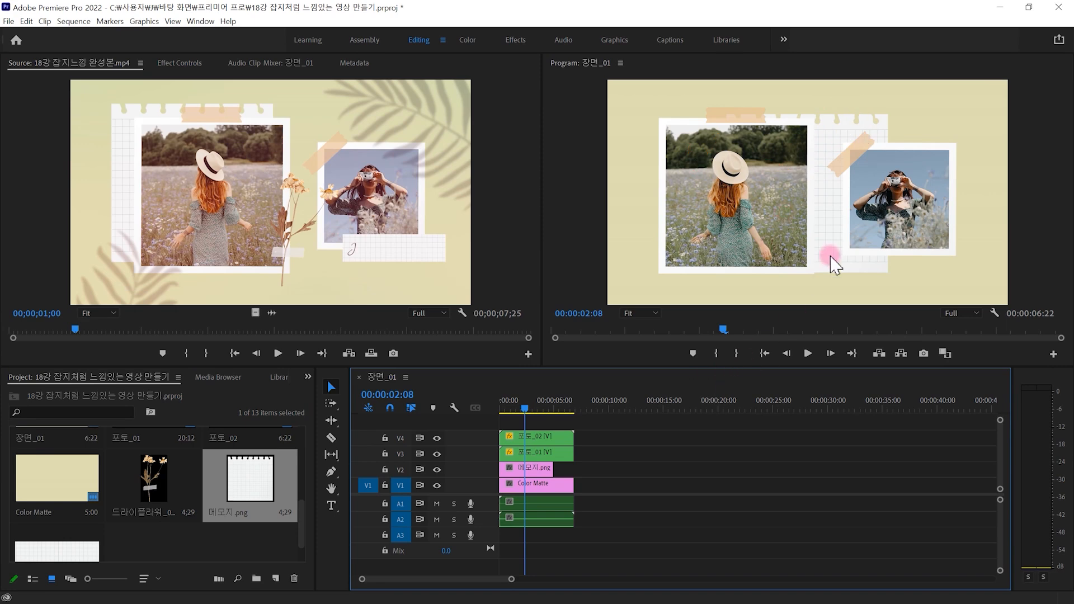
click(835, 265)
drag(827, 257, 766, 254)
drag(768, 260, 895, 278)
key(ctrl+z)
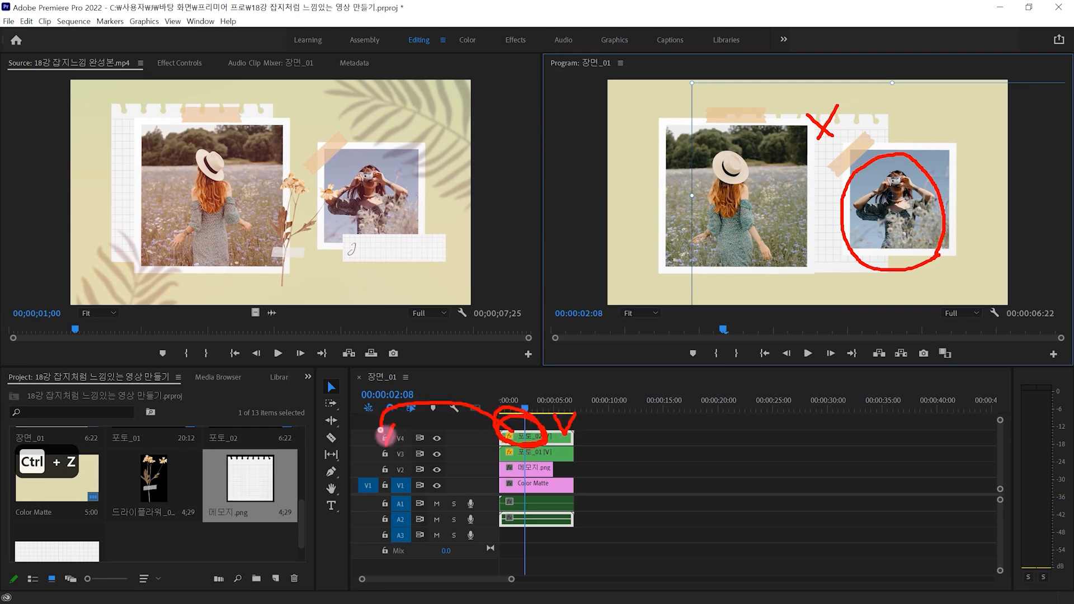
- Lock the V4 and V3 tracks that hold the nested photos
click(385, 439)
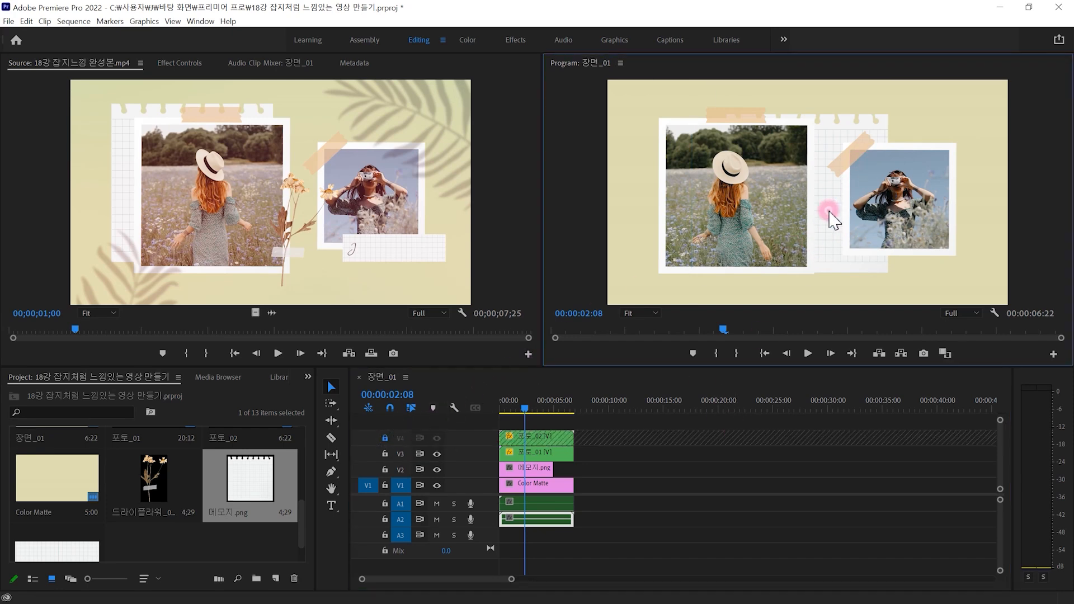
click(833, 223)
drag(833, 235, 870, 247)
key(ctrl+z)
click(386, 455)
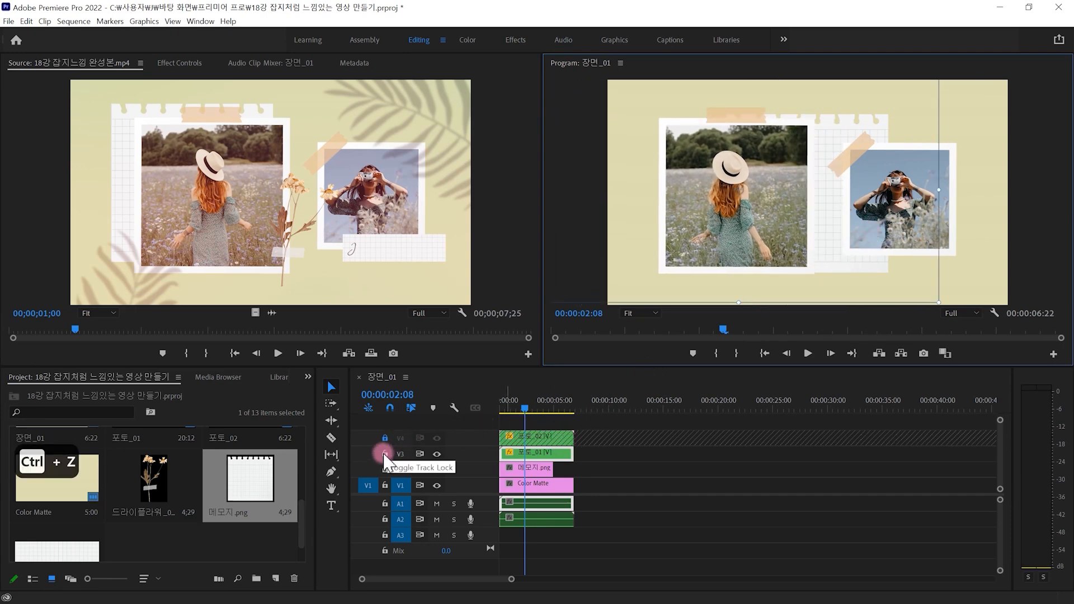
click(385, 454)
- Move the notebook paper behind the first photo's upper-left edge and extend its clip to the end of the Color Matte
click(828, 123)
drag(822, 220, 735, 222)
click(588, 506)
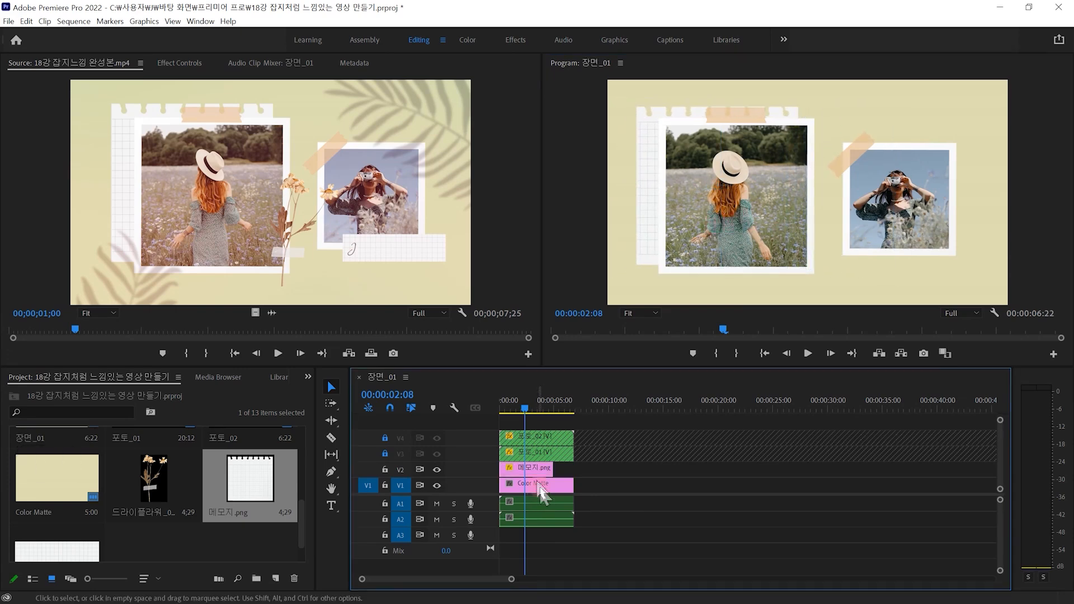
drag(550, 466, 565, 470)
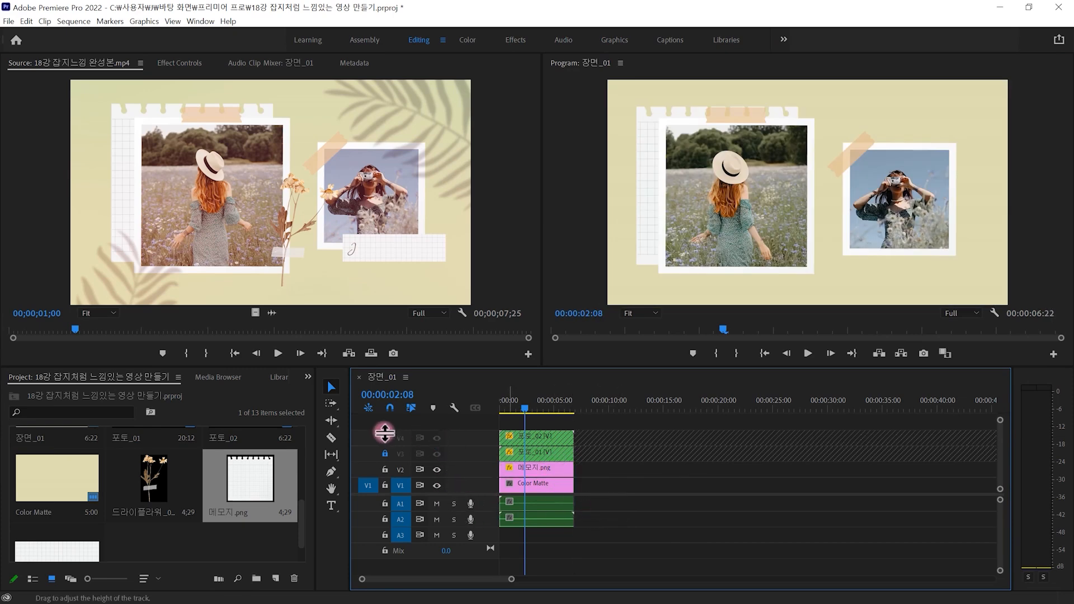
key(ctrl+2)
mouse_move(174, 507)
mouse_down()
mouse_move(110, 466)
mouse_move(188, 501)
mouse_up()
mouse_move(160, 486)
mouse_down()
mouse_move(282, 373)
mouse_move(730, 249)
mouse_up()
drag(810, 240, 801, 237)
key(Escape)
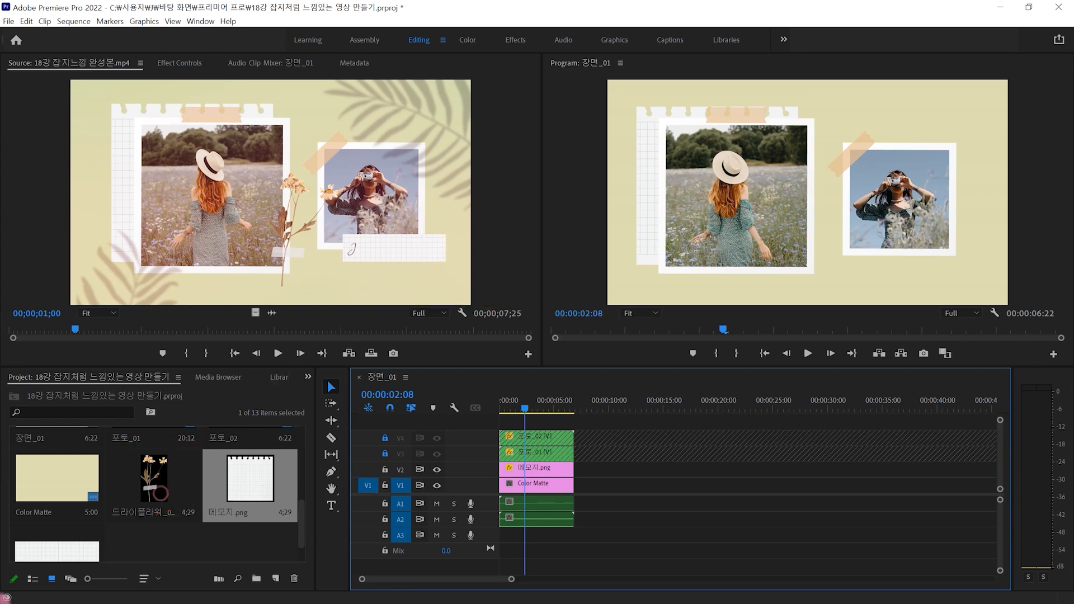
- Place 드라이플라워_01.png on V5, shrink the flower and position it over the first photo's right edge, between both photos
click(145, 490)
drag(147, 497, 495, 432)
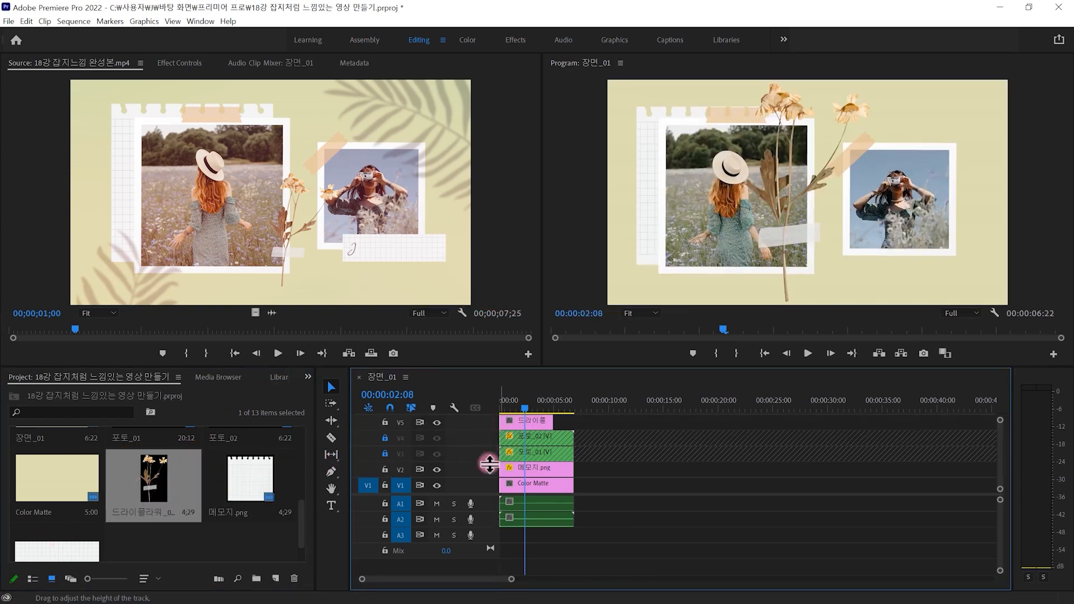
click(789, 201)
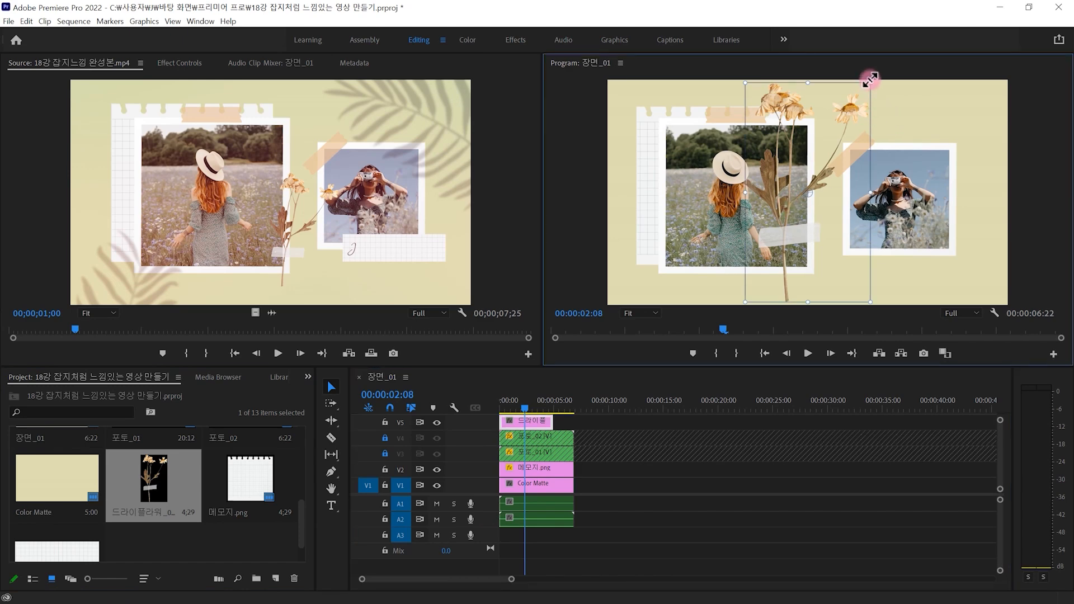
drag(863, 98, 845, 126)
drag(812, 219, 823, 245)
drag(853, 152, 848, 159)
drag(810, 258, 799, 262)
click(772, 497)
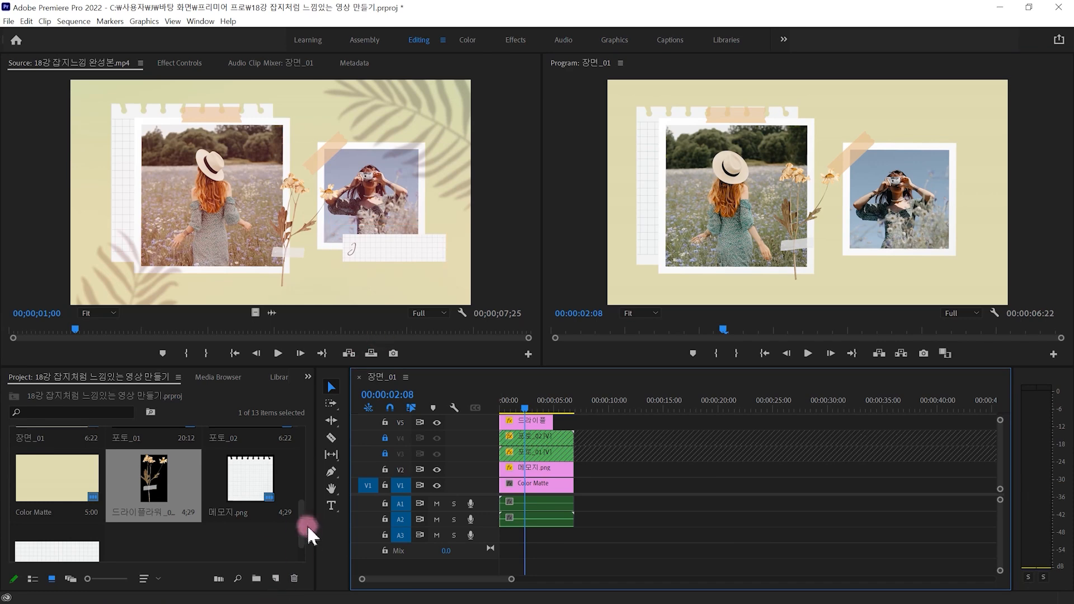
- Place 메모지2.png on V6 above the dried flower and position the paper strip over the second photo's lower edge
scroll(307, 532, down, 1)
click(55, 541)
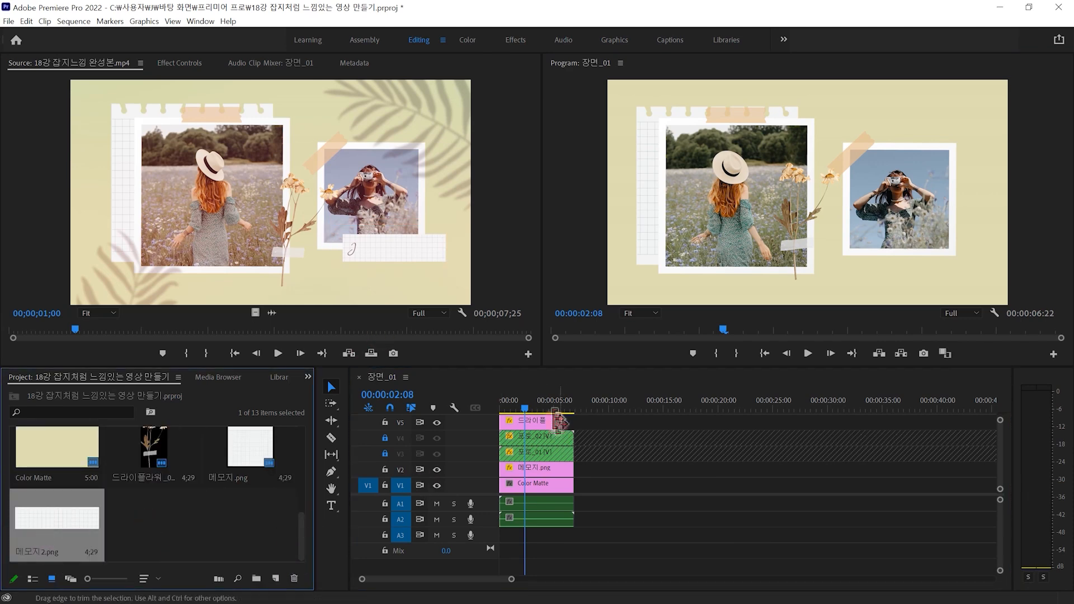
mouse_move(56, 519)
mouse_down()
mouse_move(583, 369)
mouse_move(579, 301)
mouse_up()
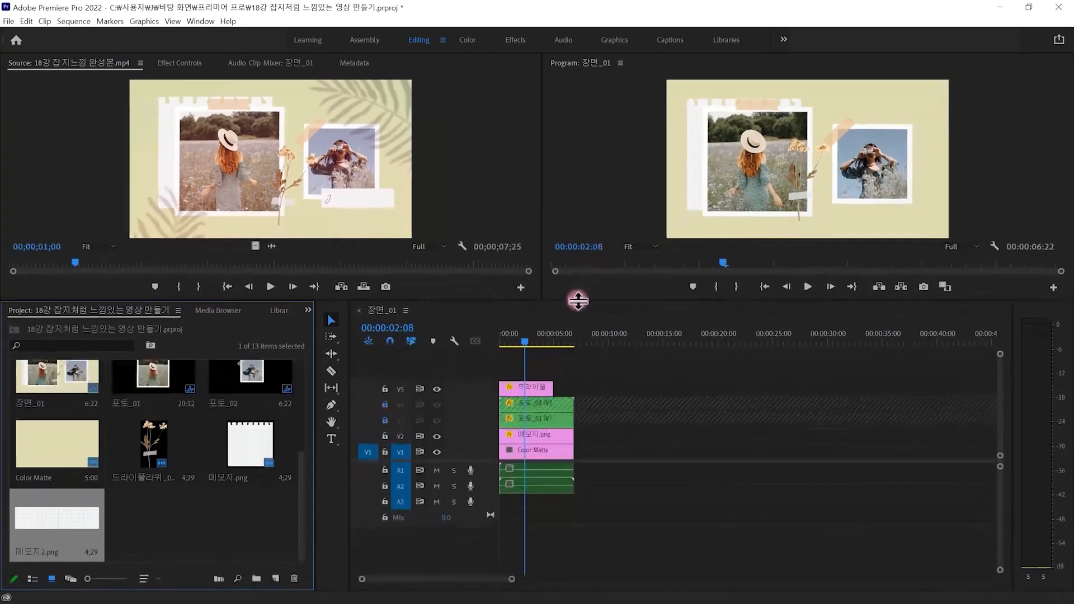
click(79, 518)
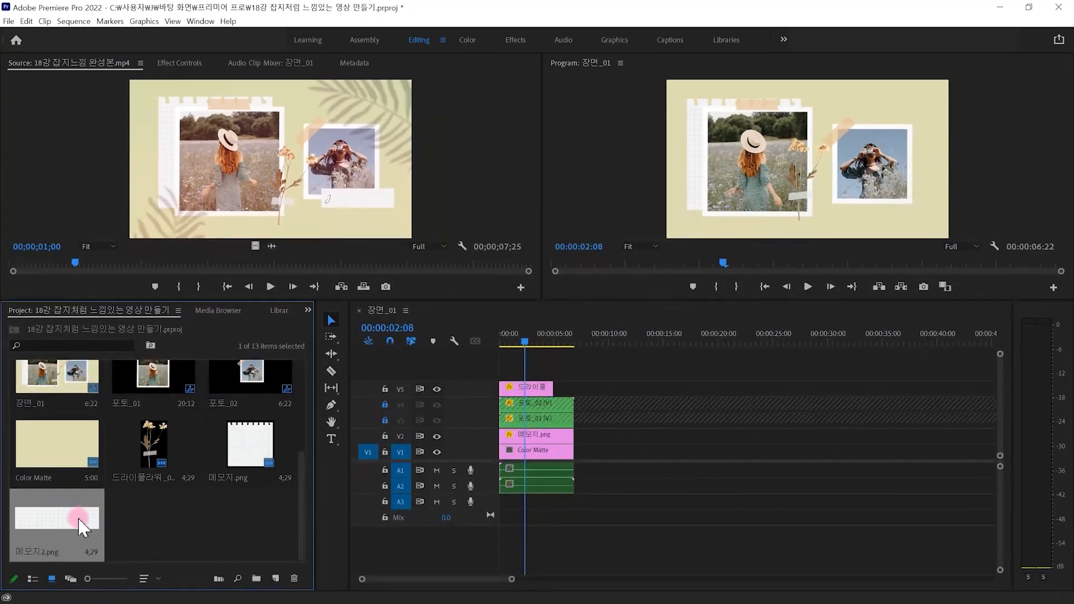
drag(91, 517, 498, 386)
click(815, 165)
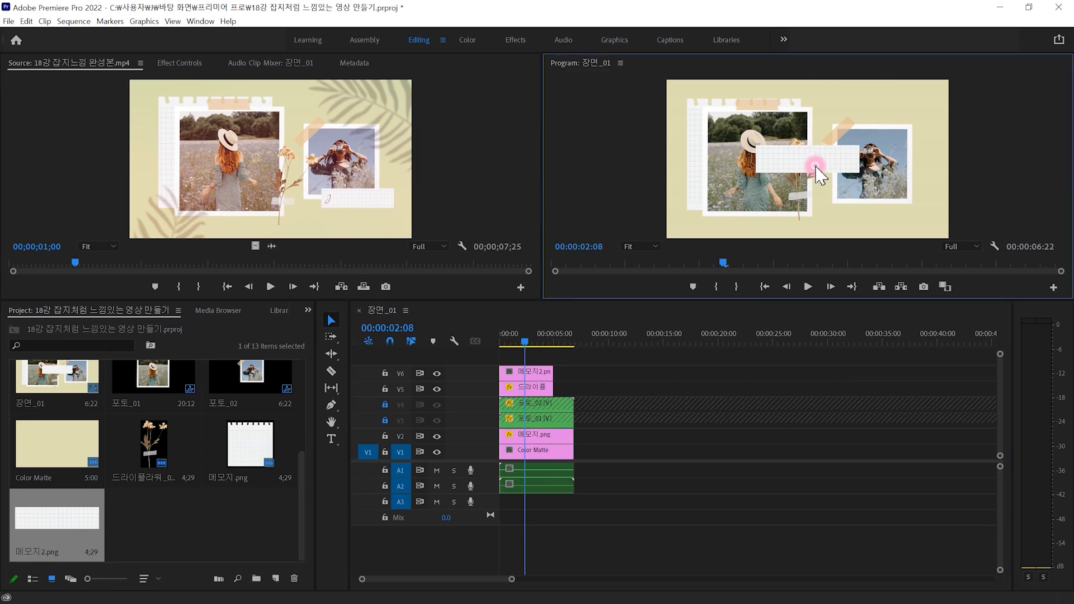
drag(834, 166, 932, 206)
- Extend the V5 flower and V6 memo paper clips to the end of the Color Matte and unlock V4 and V3
click(852, 508)
drag(595, 371, 573, 387)
key(ctrl+2)
mouse_move(591, 496)
mouse_down()
mouse_move(468, 409)
mouse_move(593, 417)
mouse_move(561, 494)
mouse_up()
drag(375, 393, 384, 423)
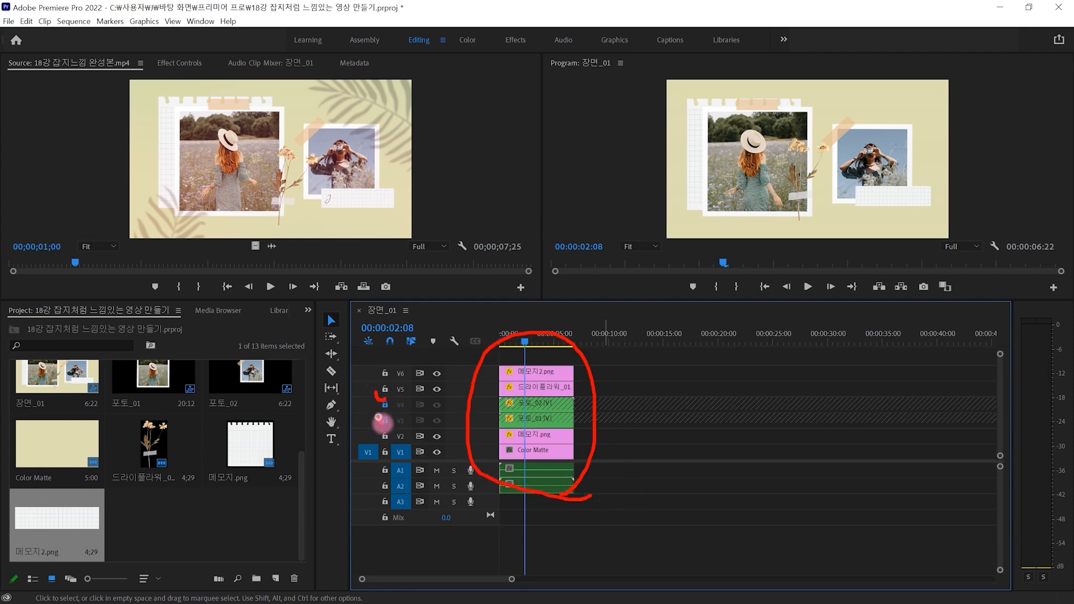
key(Escape)
click(387, 403)
click(385, 420)
drag(569, 301, 569, 397)
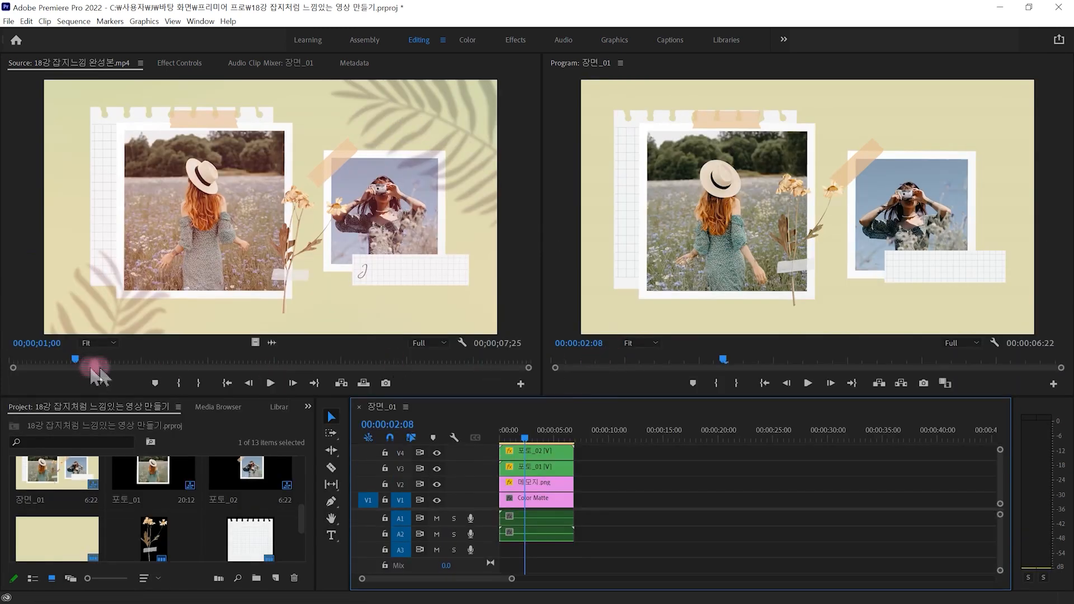
- Scrub through the finished sample to examine the first scene's handwriting text and the layouts of the second and third scenes
mouse_move(74, 364)
mouse_down()
mouse_move(15, 365)
mouse_move(85, 367)
mouse_up()
drag(205, 199, 237, 200)
drag(359, 241, 382, 221)
key(Escape)
mouse_move(85, 364)
mouse_down()
mouse_move(19, 371)
mouse_move(84, 367)
mouse_up()
mouse_move(347, 237)
mouse_down()
mouse_move(263, 278)
mouse_move(230, 163)
mouse_move(332, 240)
mouse_up()
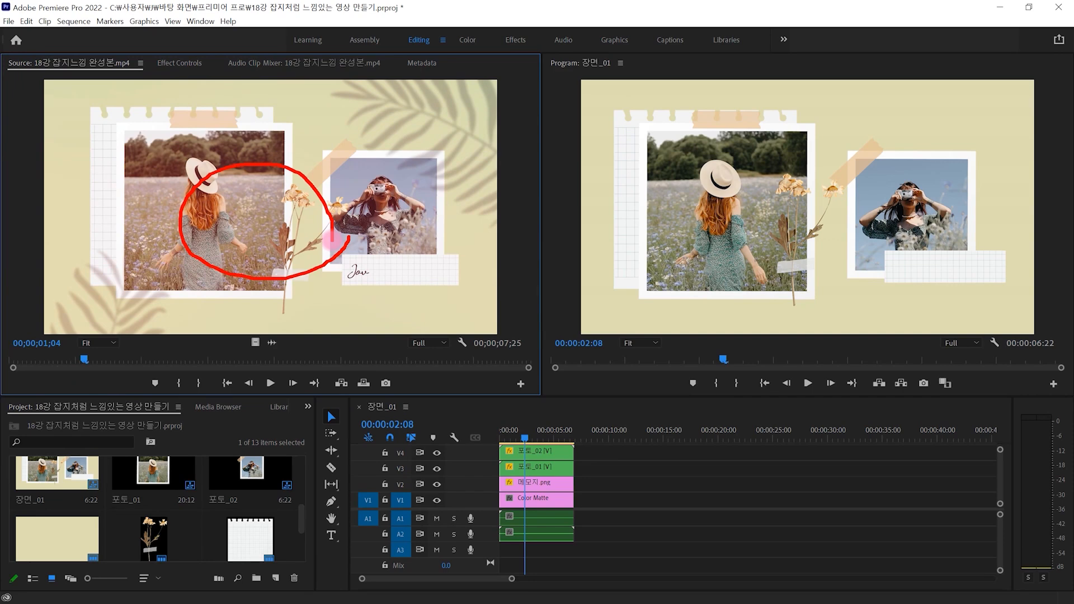
key(Escape)
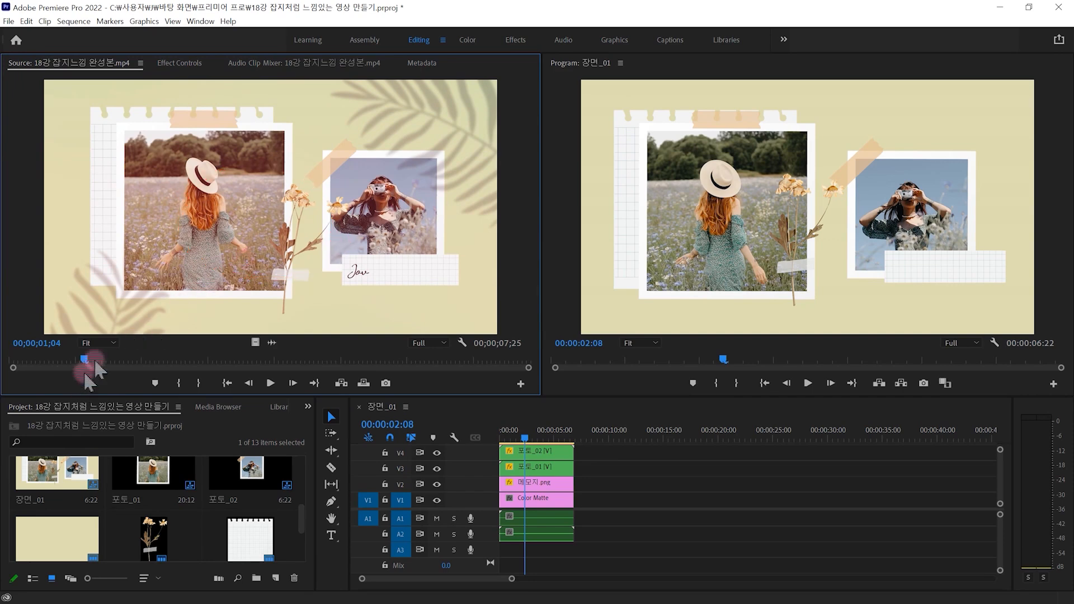
drag(87, 363, 226, 367)
drag(111, 101, 424, 318)
key(Escape)
drag(226, 361, 374, 358)
mouse_move(80, 99)
mouse_down()
mouse_move(403, 327)
mouse_move(476, 334)
mouse_up()
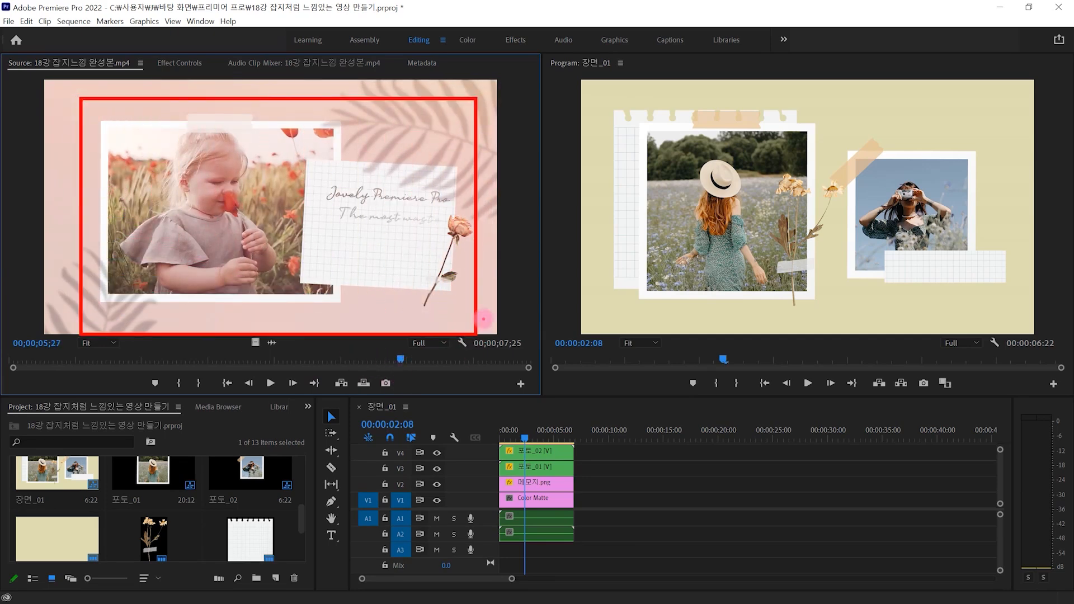
drag(88, 136, 139, 127)
key(Escape)
mouse_move(391, 367)
mouse_down()
mouse_move(393, 359)
mouse_move(240, 368)
mouse_move(265, 367)
mouse_up()
key(ctrl+2)
mouse_move(74, 89)
mouse_down()
mouse_move(517, 352)
mouse_move(482, 324)
mouse_up()
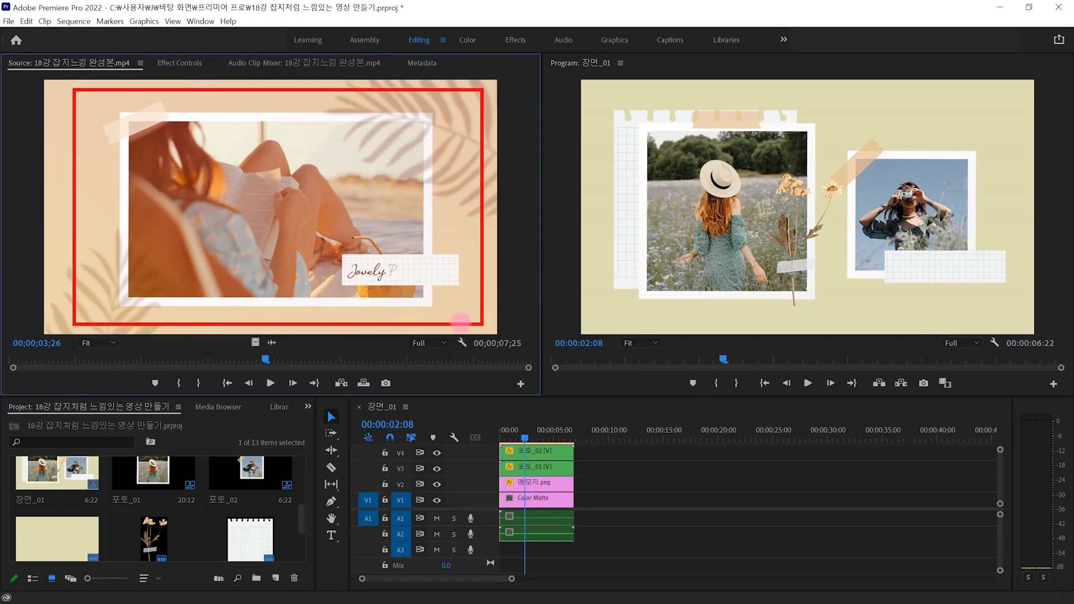
mouse_move(379, 290)
mouse_down()
mouse_move(595, 318)
mouse_move(603, 388)
mouse_move(630, 434)
mouse_move(598, 469)
mouse_move(611, 479)
mouse_move(599, 484)
mouse_move(606, 460)
mouse_move(587, 455)
mouse_move(615, 491)
mouse_move(724, 511)
mouse_up()
drag(722, 411, 674, 484)
drag(663, 421, 731, 479)
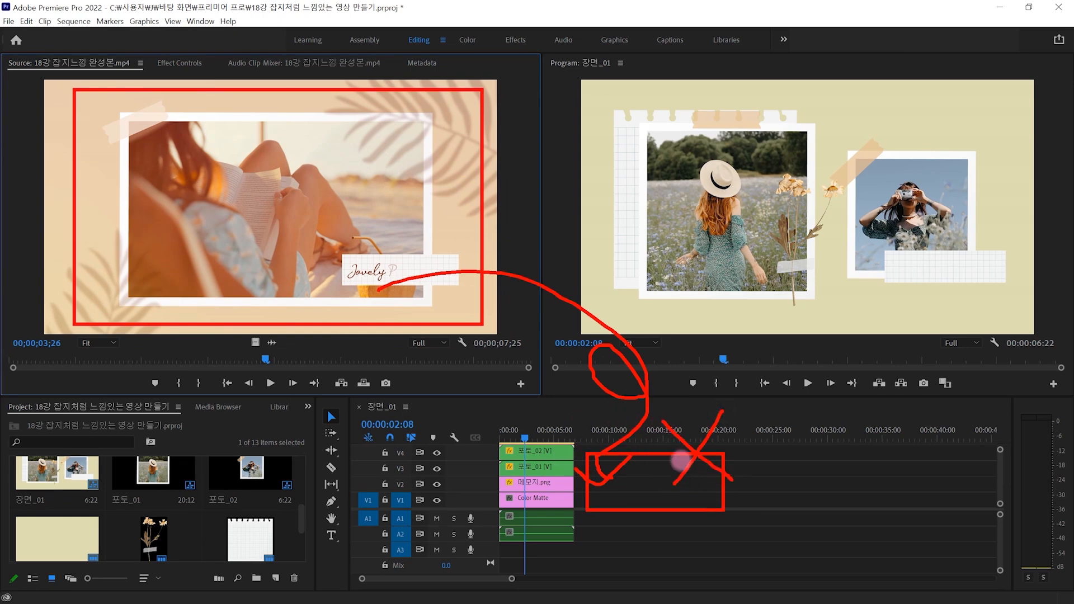
key(Escape)
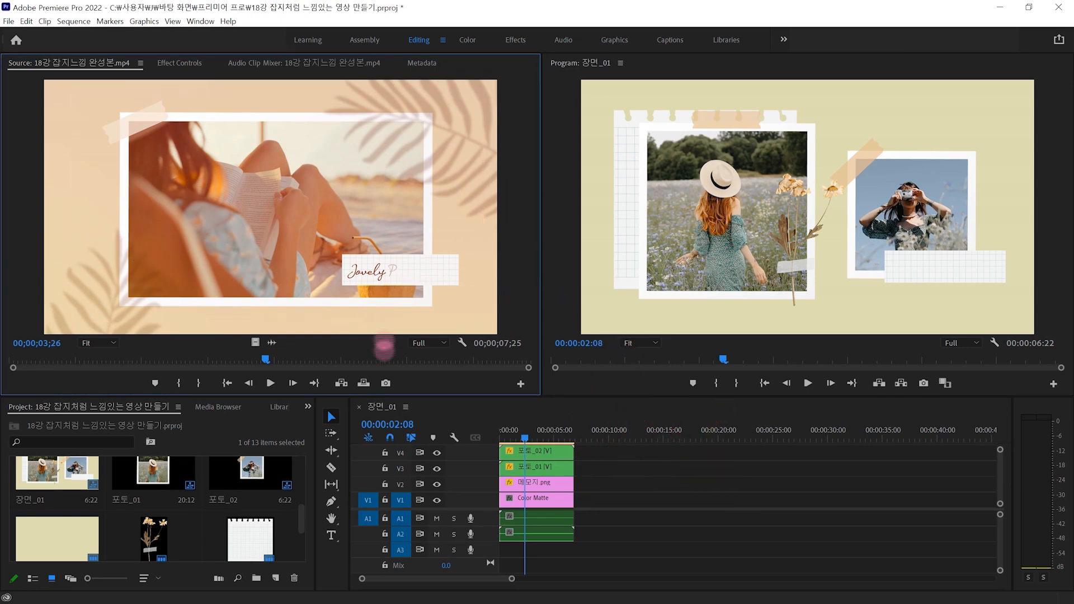
drag(343, 391, 407, 429)
drag(427, 389, 482, 422)
drag(527, 381, 591, 422)
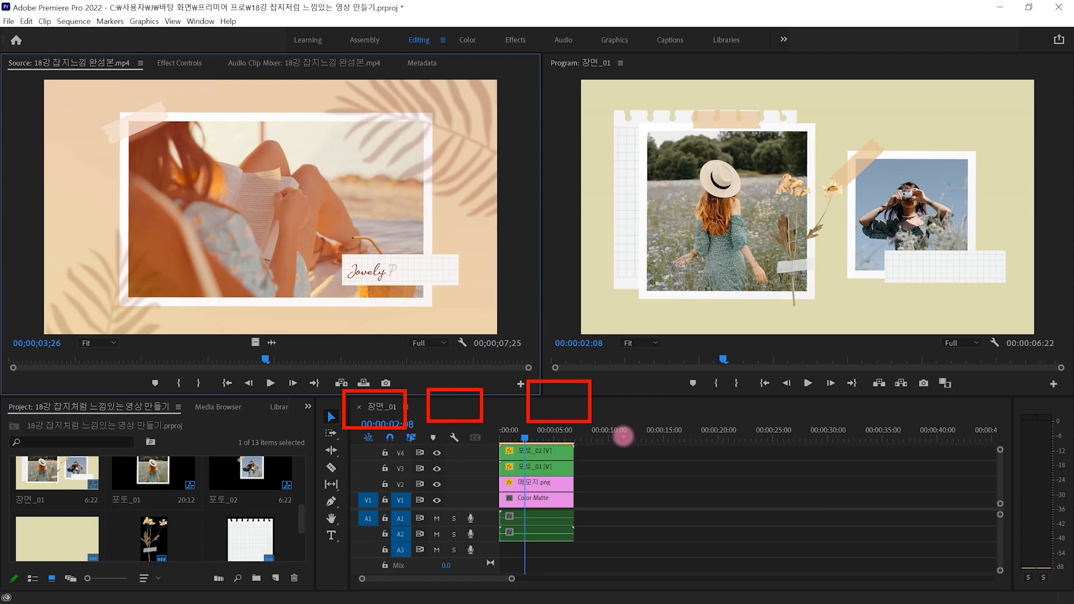
key(Escape)
drag(123, 112, 419, 300)
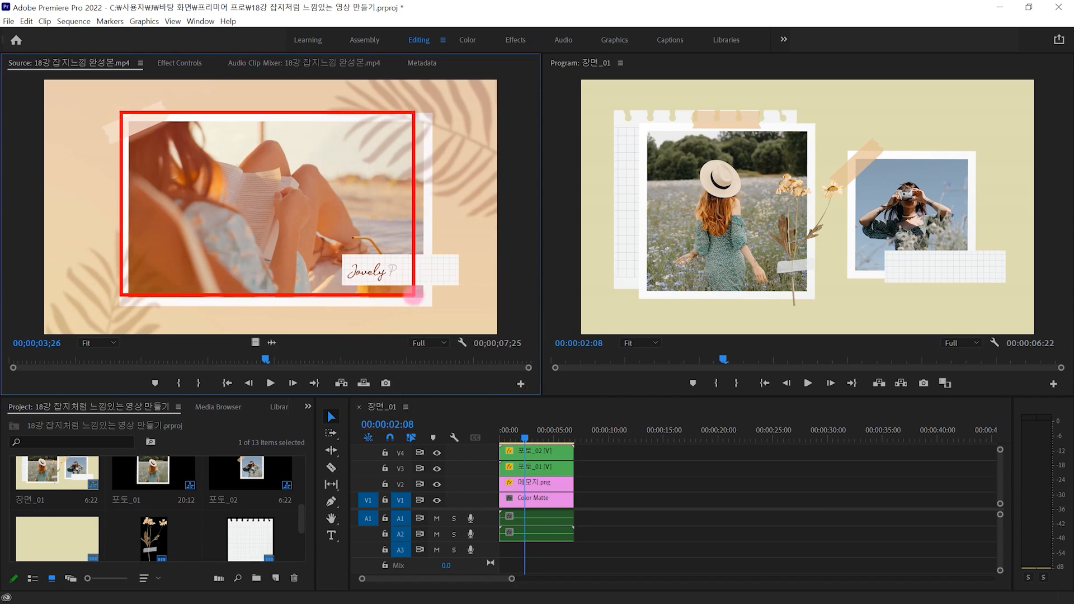
key(Escape)
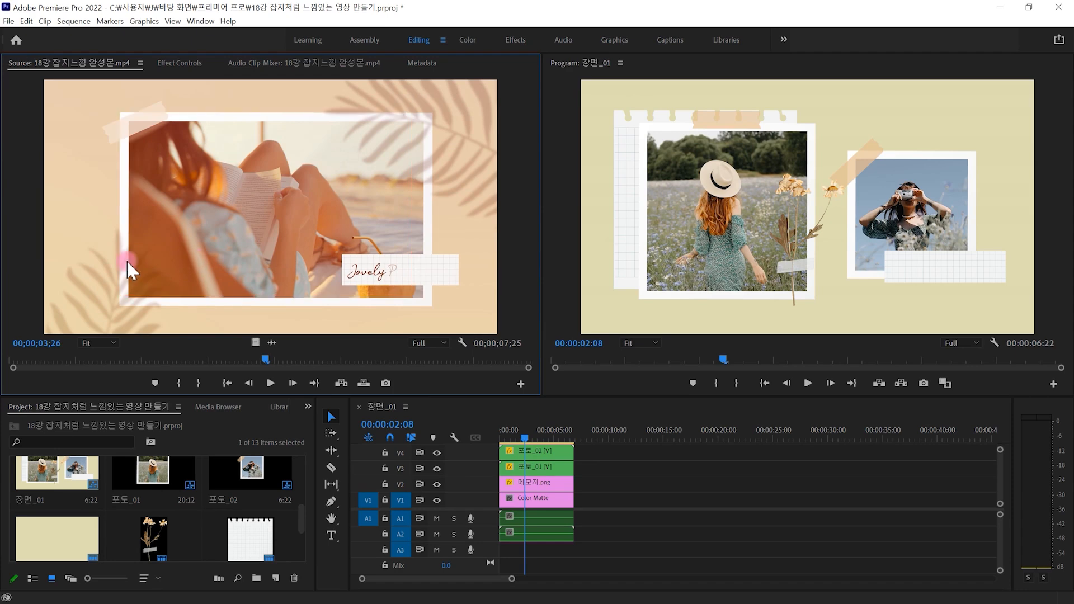
- Import the Pexels beach video of the woman reading into the project
click(205, 507)
double_click(204, 506)
click(417, 159)
mouse_move(431, 178)
mouse_down()
mouse_move(351, 115)
mouse_move(441, 182)
mouse_up()
key(Escape)
double_click(405, 137)
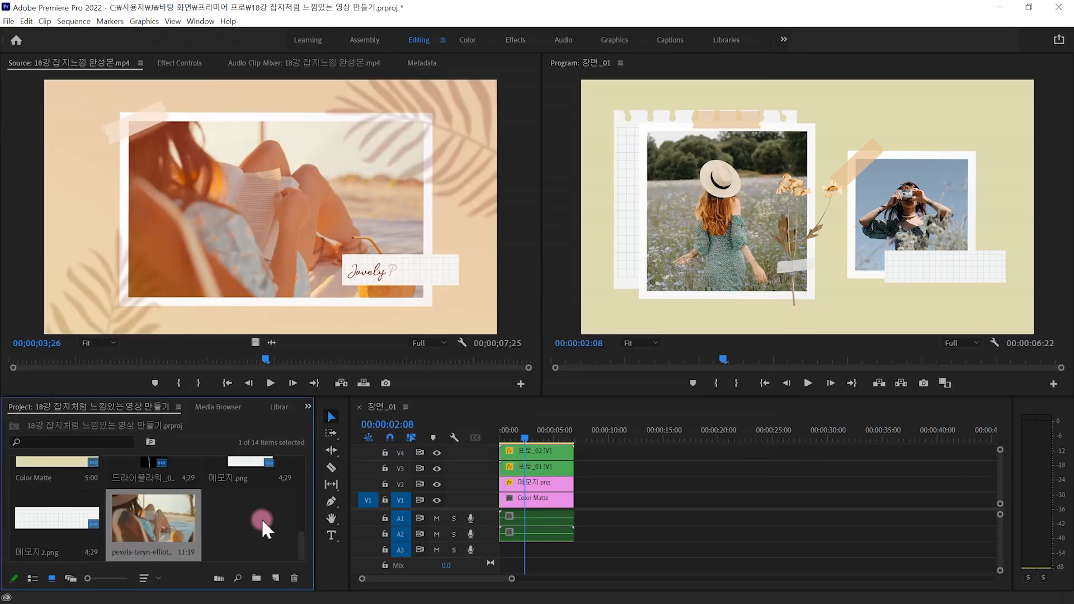
- Create a new sequence from the imported beach video and rename the sequence 장면_02
mouse_move(208, 526)
mouse_down()
mouse_move(117, 546)
mouse_move(185, 515)
mouse_up()
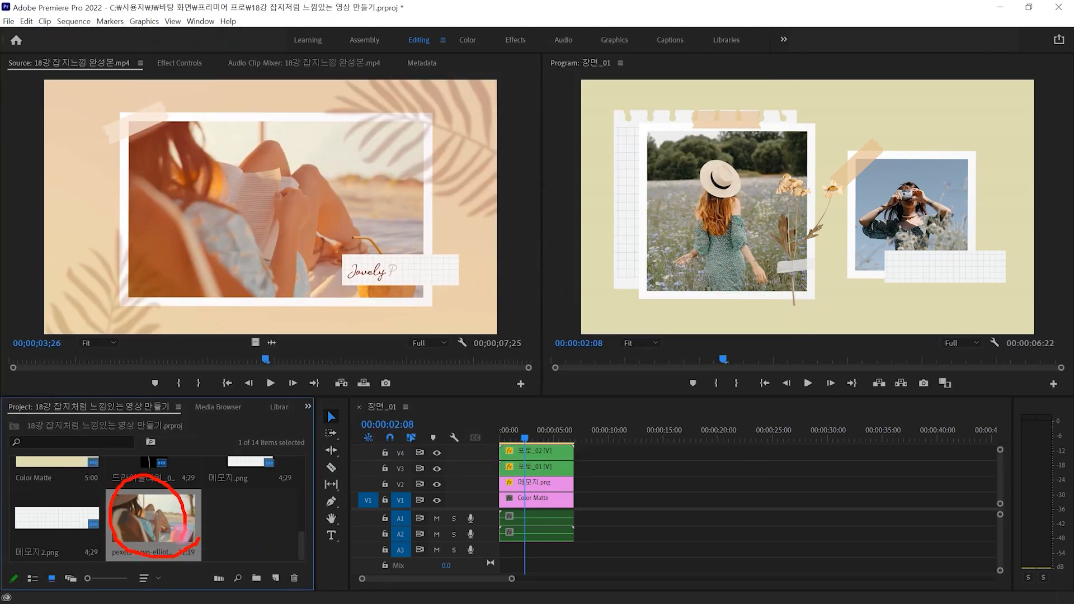
mouse_move(158, 510)
mouse_down()
mouse_move(223, 473)
mouse_move(337, 473)
mouse_move(395, 428)
mouse_up()
key(Escape)
mouse_move(107, 490)
mouse_down()
mouse_move(179, 563)
mouse_move(197, 571)
mouse_move(180, 525)
mouse_move(223, 543)
mouse_move(248, 538)
mouse_move(267, 550)
mouse_move(283, 564)
mouse_up()
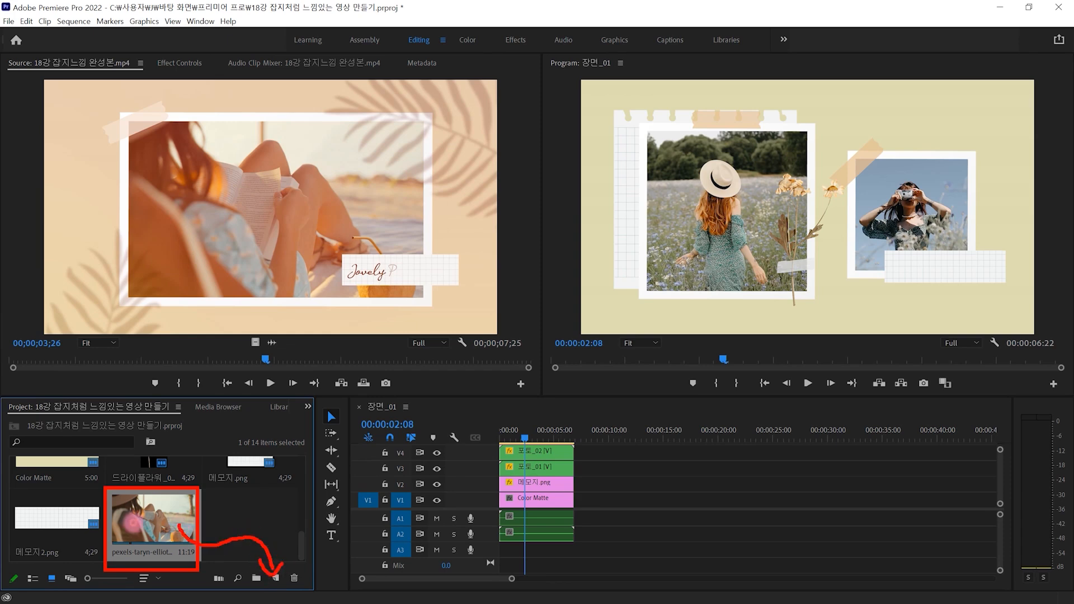
mouse_move(120, 528)
mouse_down()
mouse_move(153, 521)
mouse_move(224, 543)
mouse_move(275, 578)
mouse_up()
mouse_move(509, 424)
mouse_down()
mouse_move(475, 372)
mouse_move(518, 423)
mouse_up()
mouse_move(196, 503)
mouse_down()
mouse_move(126, 555)
mouse_move(184, 537)
mouse_move(279, 474)
mouse_move(409, 474)
mouse_move(422, 529)
mouse_up()
mouse_move(275, 559)
mouse_down()
mouse_move(223, 552)
mouse_move(282, 562)
mouse_up()
right_click(488, 438)
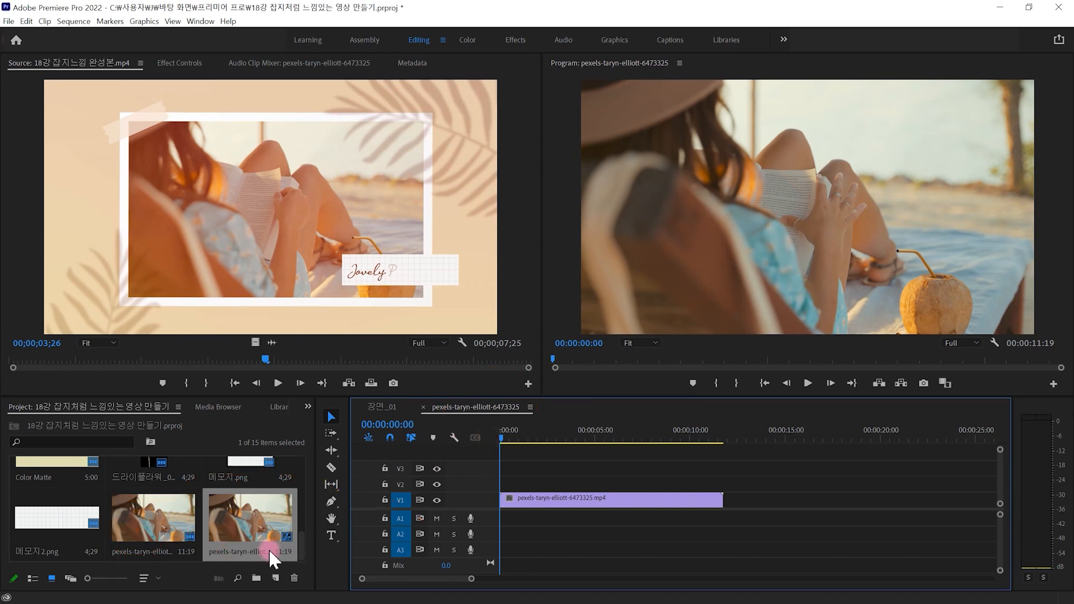
click(271, 552)
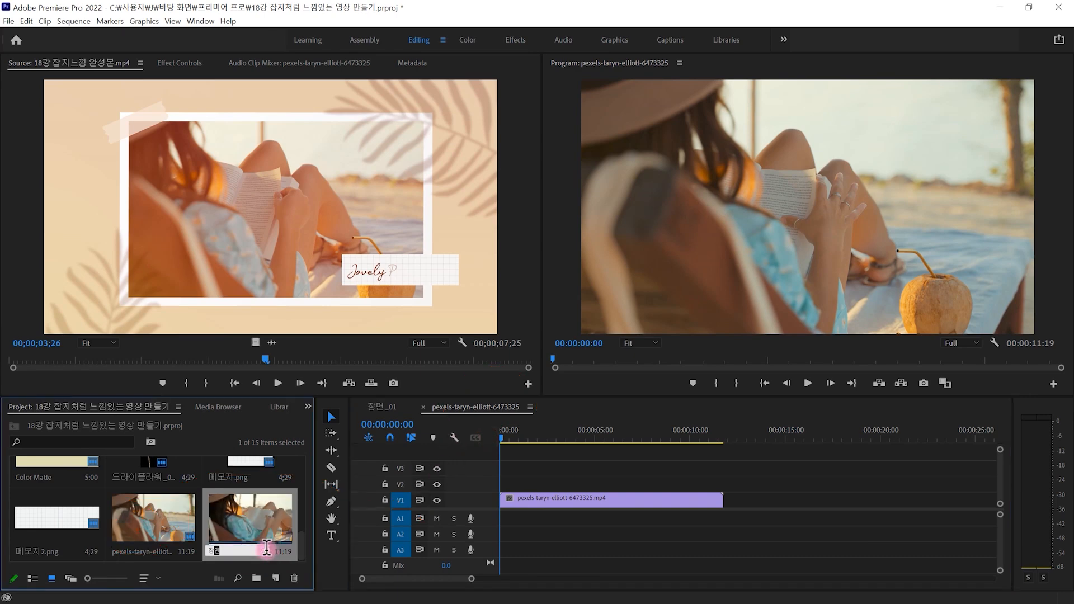
key(Return)
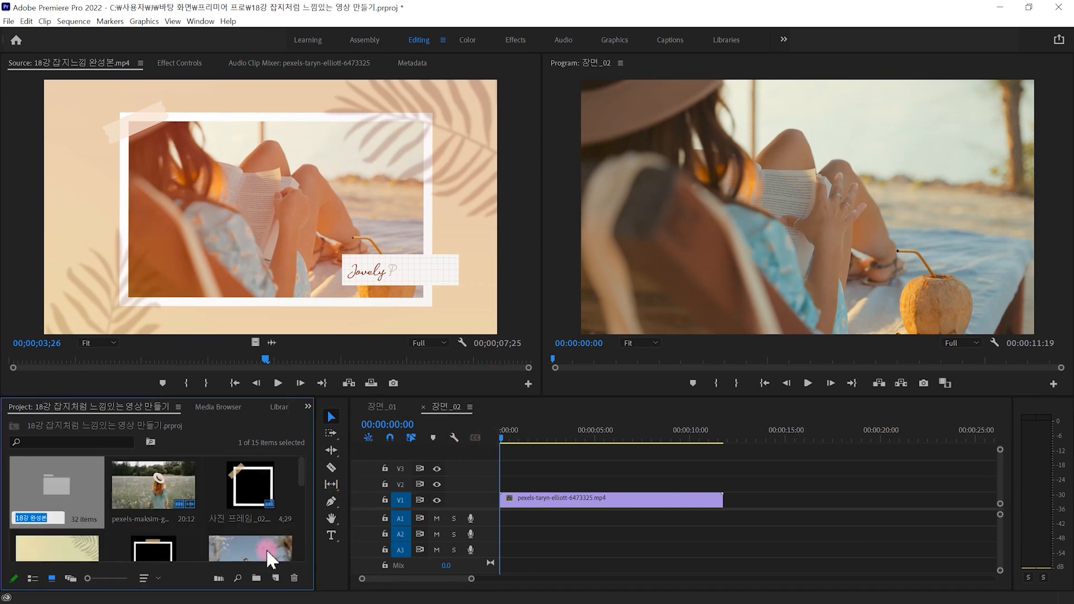
drag(485, 415, 733, 498)
right_click(508, 441)
mouse_move(53, 84)
mouse_down()
mouse_move(162, 173)
mouse_move(476, 316)
mouse_move(475, 327)
mouse_up()
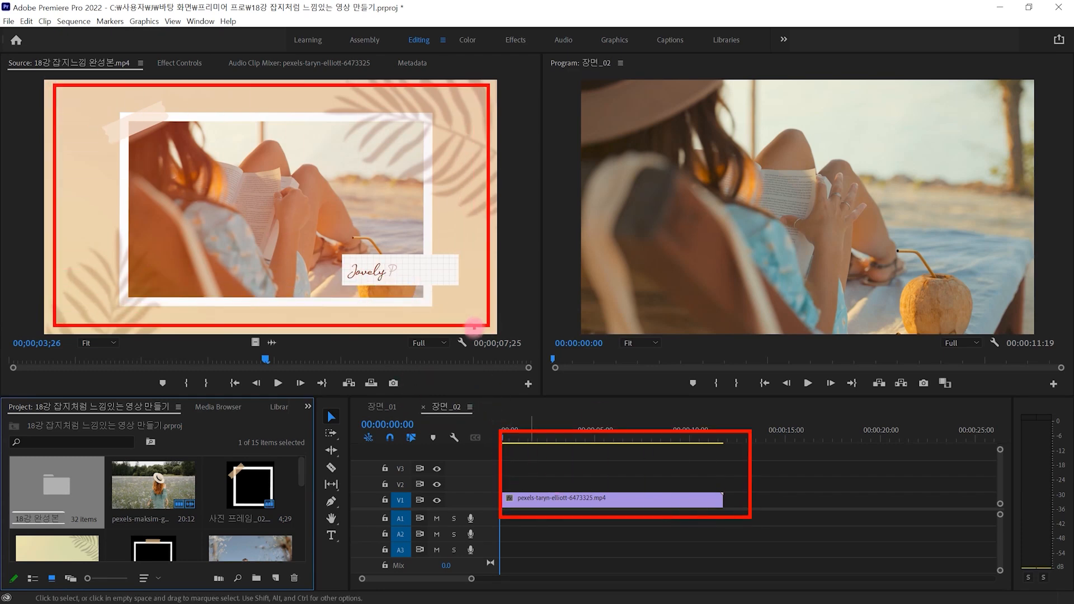
key(Escape)
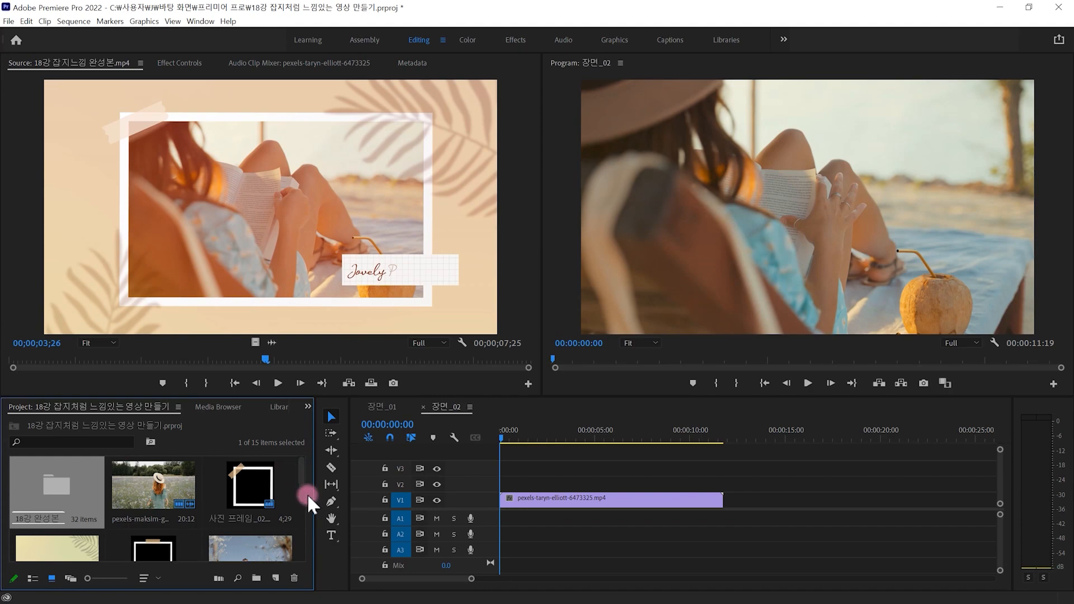
- Import 사진 프레임_03.png and place it on V2 above the beach video at the start of 장면_02
drag(300, 472, 307, 500)
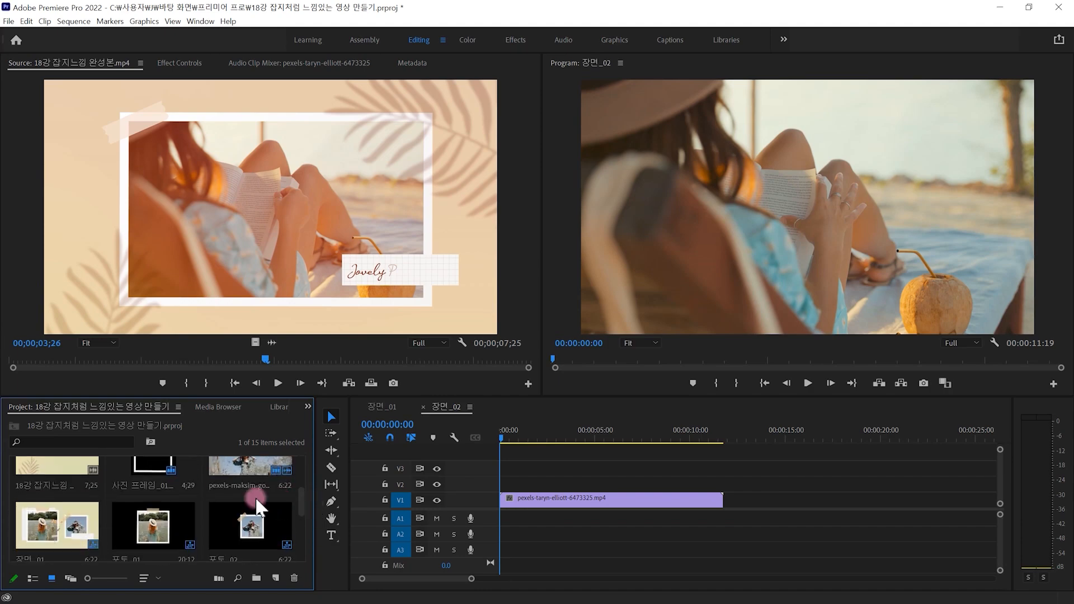
double_click(201, 493)
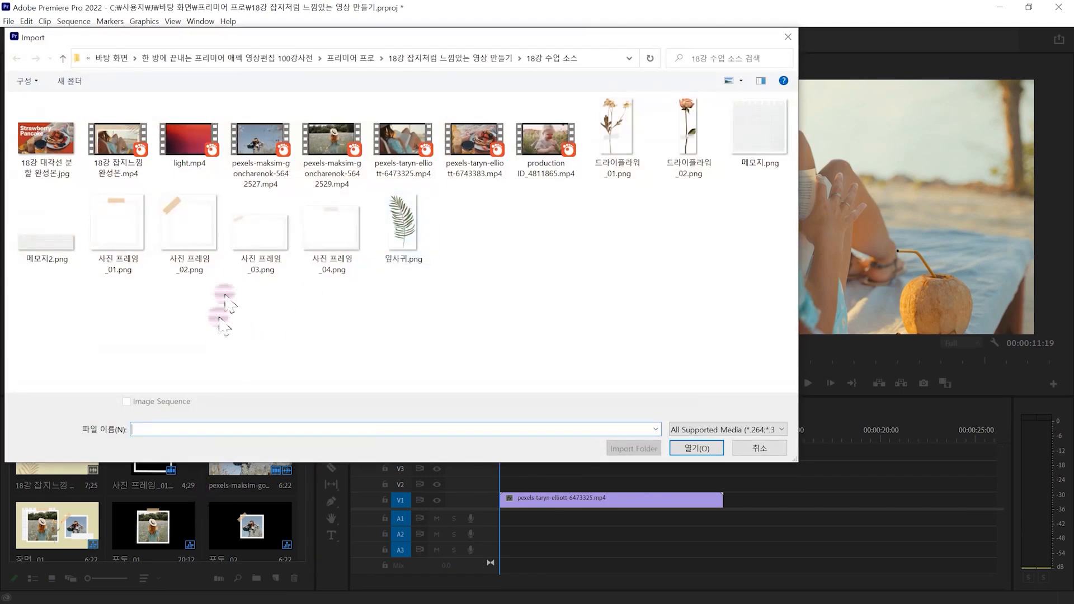
click(251, 246)
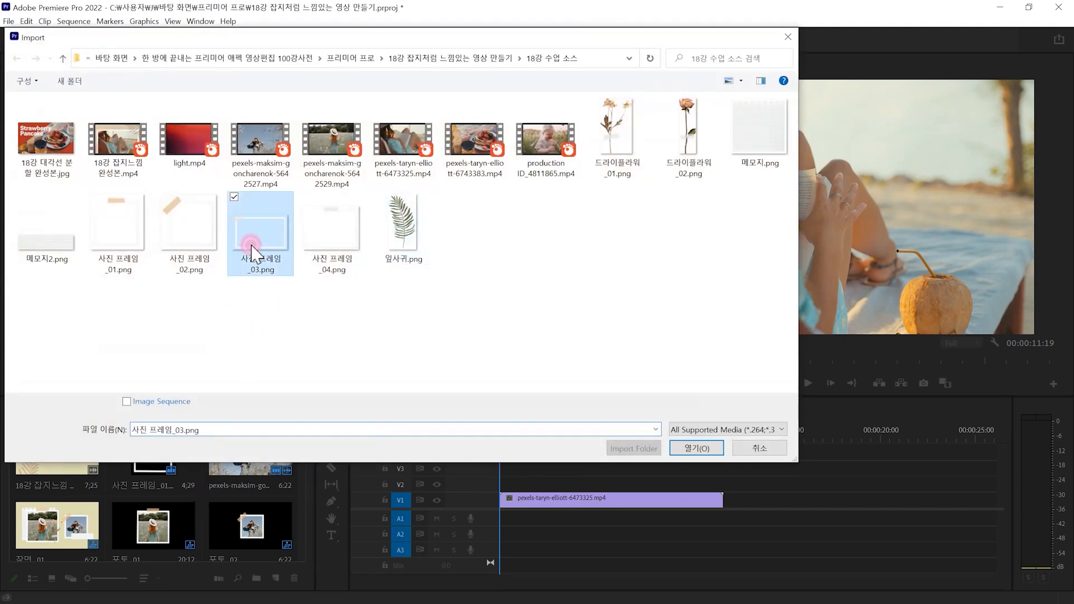
double_click(254, 245)
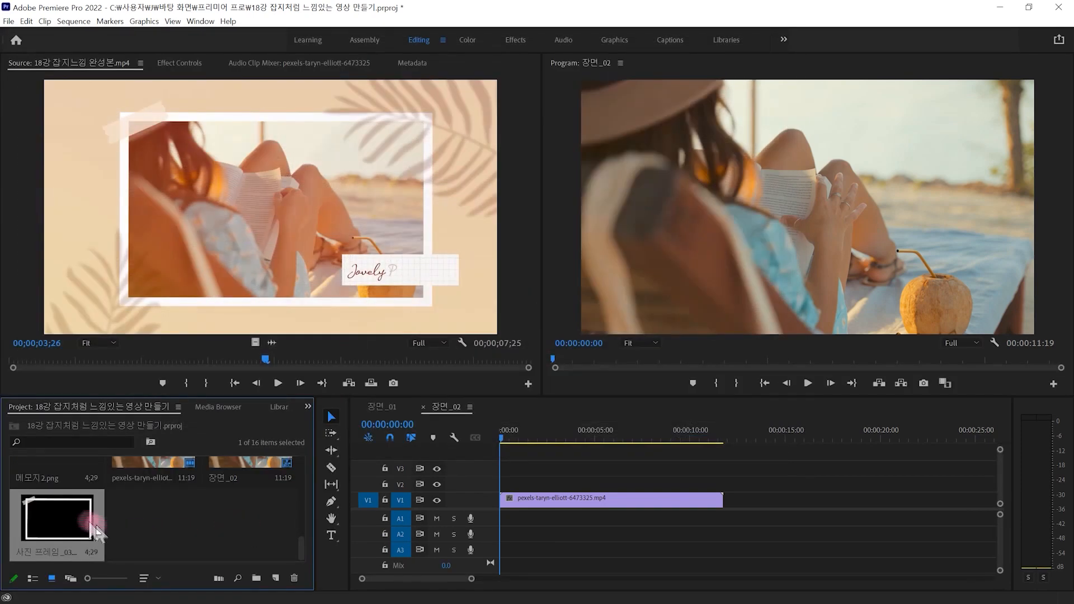
drag(254, 508, 503, 481)
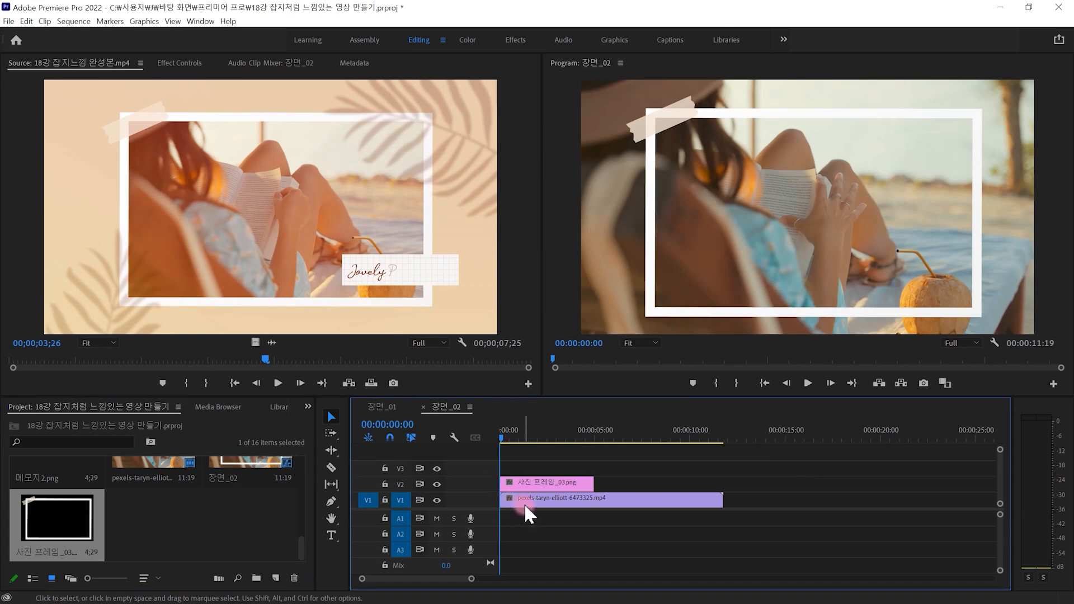
- Shrink the beach video to about 81.2% scale so it fits the photo frame, and apply the Crop effect to it
click(605, 271)
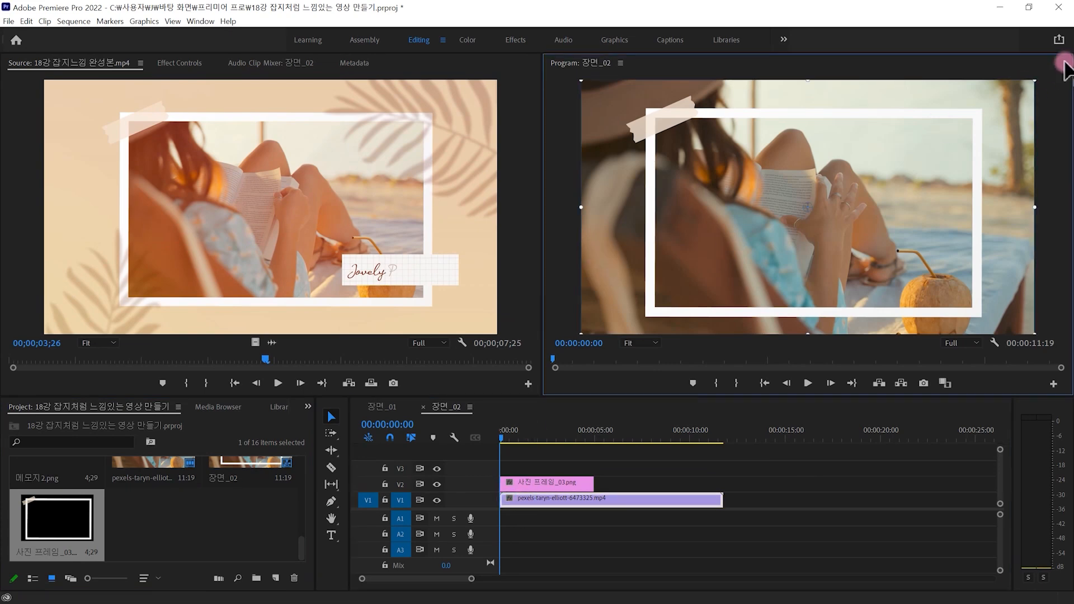
drag(1034, 80, 1030, 108)
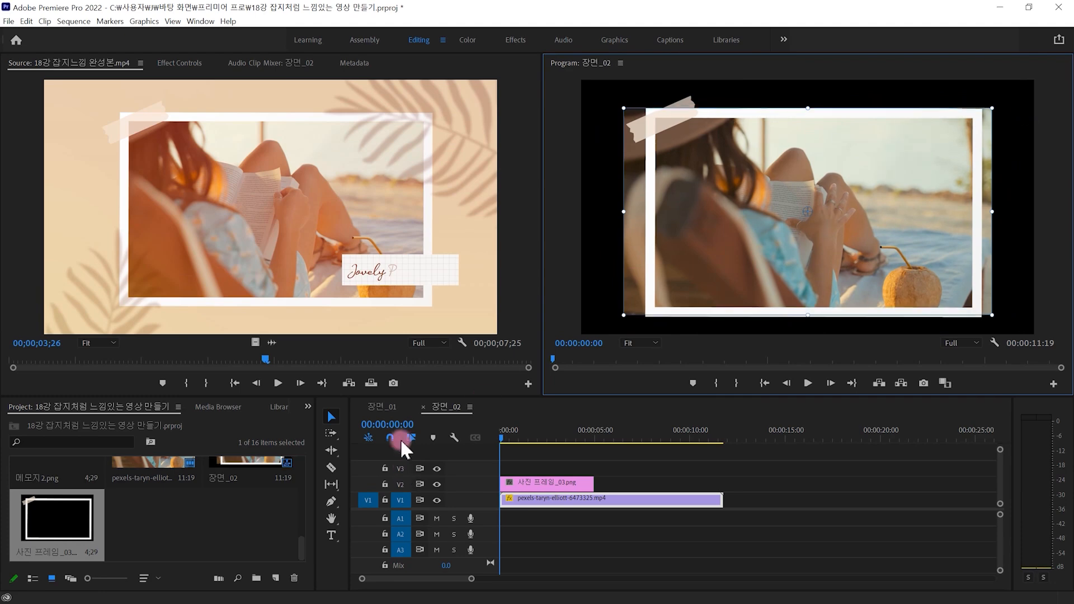
click(308, 407)
click(339, 483)
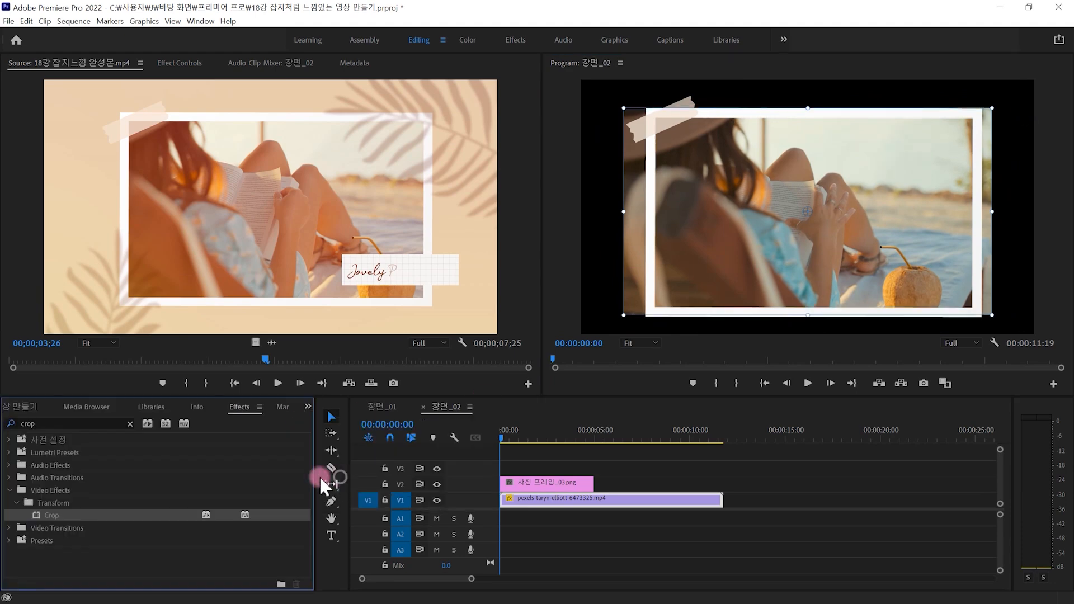
drag(77, 517, 568, 501)
click(171, 63)
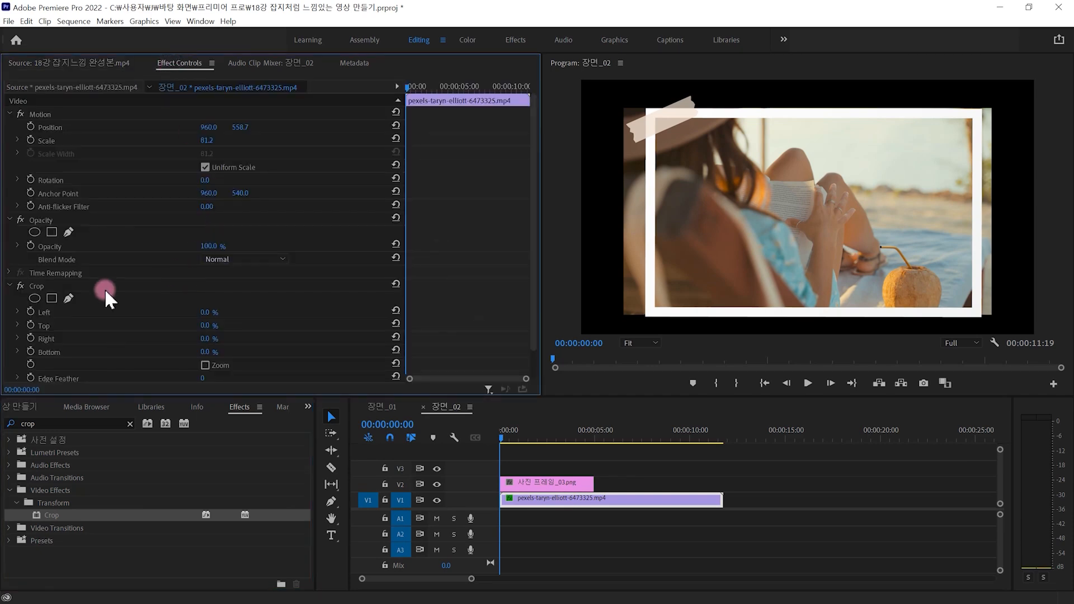
- Crop the beach video to the photo frame's edges, about 7.4% left, 3.5% right and 0.9% top
click(139, 281)
drag(624, 211, 651, 213)
drag(993, 210, 983, 216)
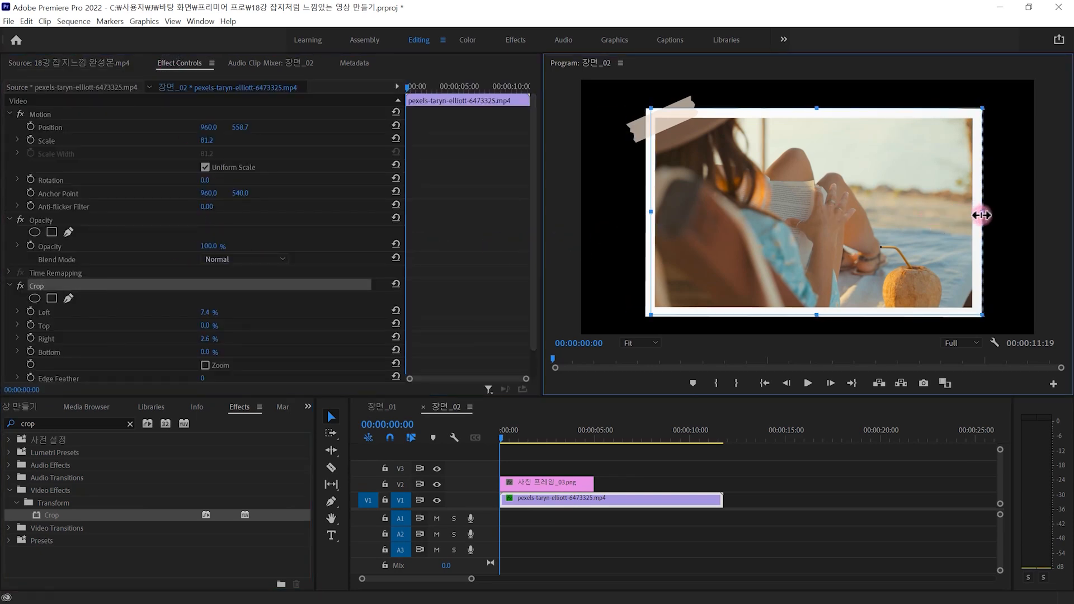
drag(813, 105, 814, 109)
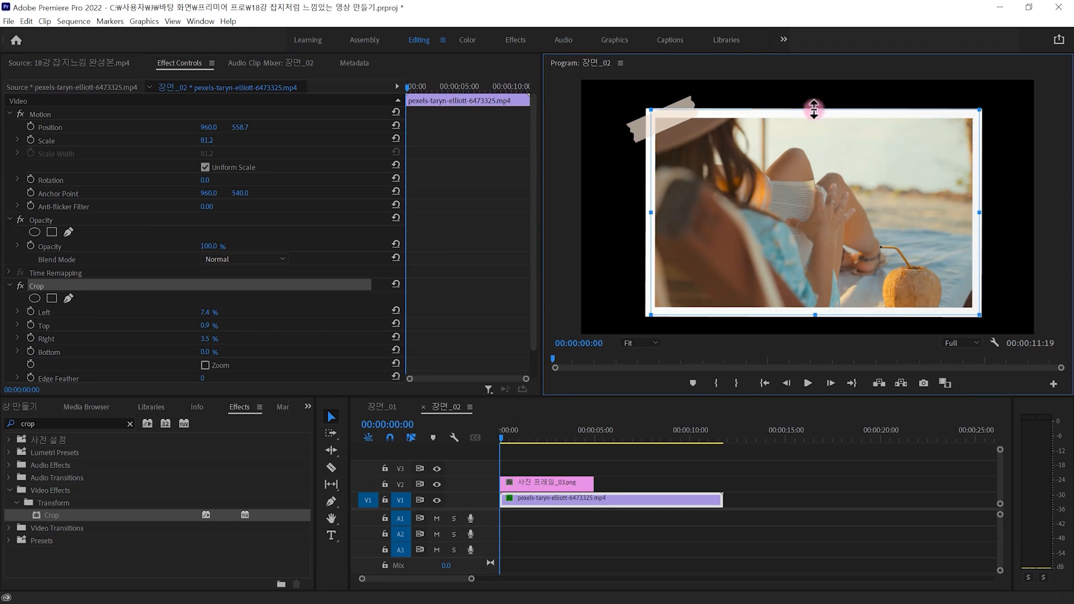
- Extend the photo frame clip to the beach video's length and nest both clips as 포토_03
click(801, 454)
drag(593, 481, 723, 471)
drag(794, 451, 662, 503)
right_click(627, 501)
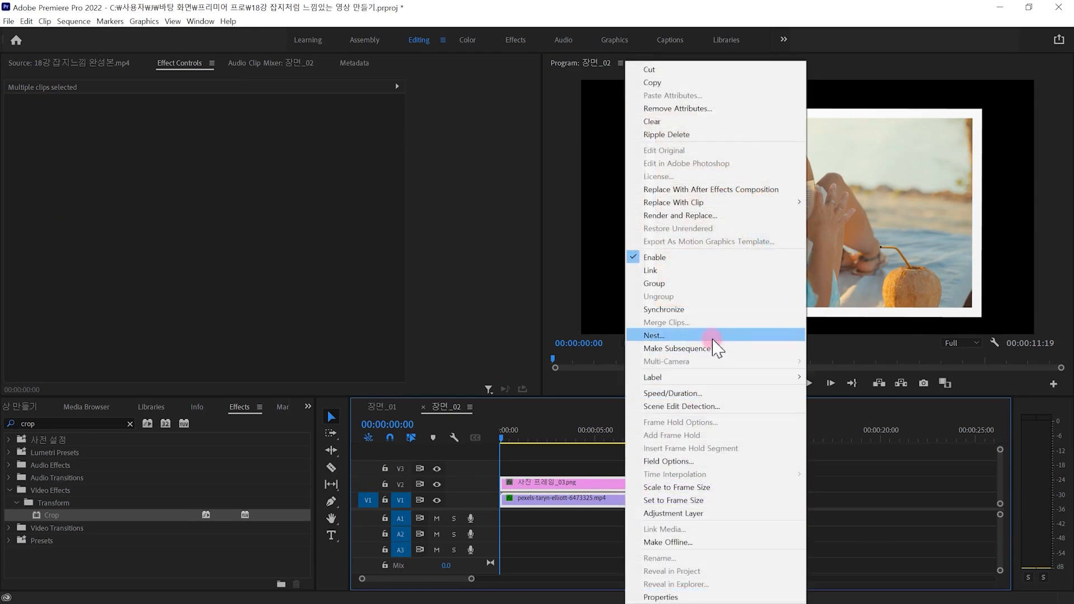
click(714, 336)
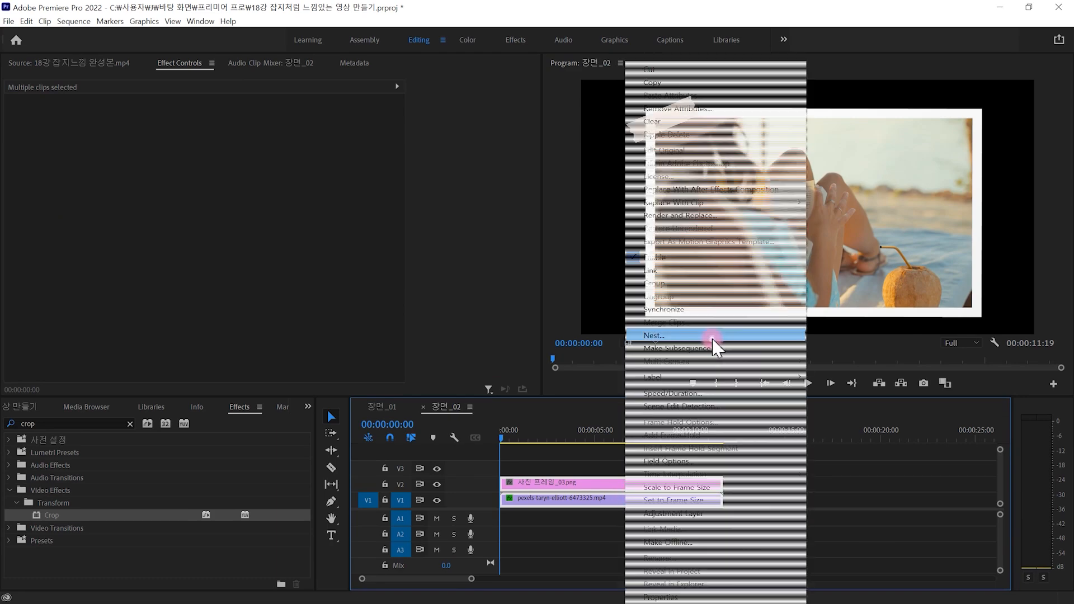
text(ㅈ)
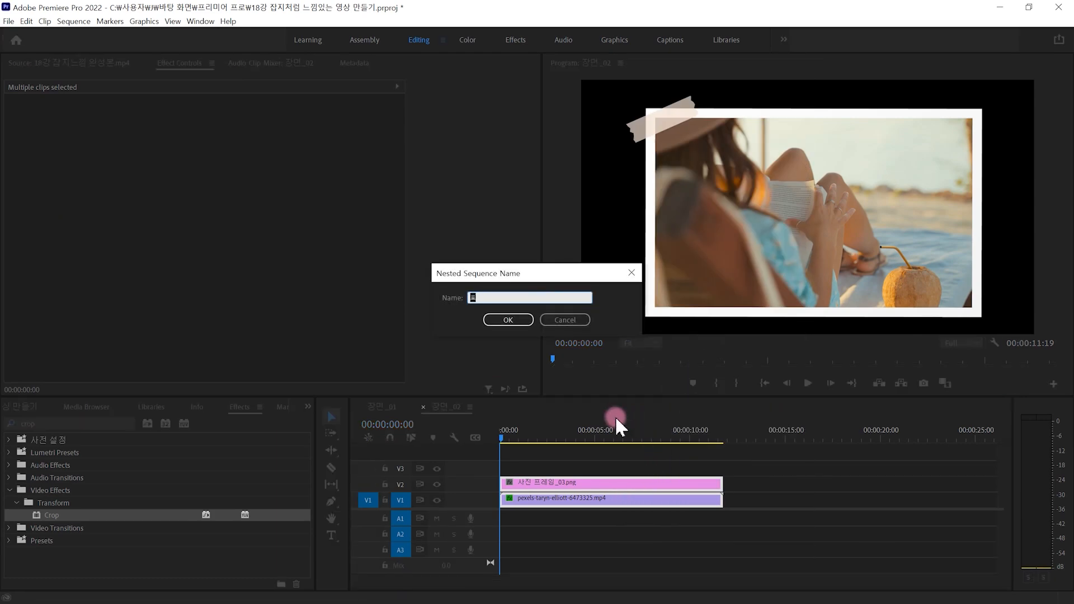
text(토_03)
key(Return)
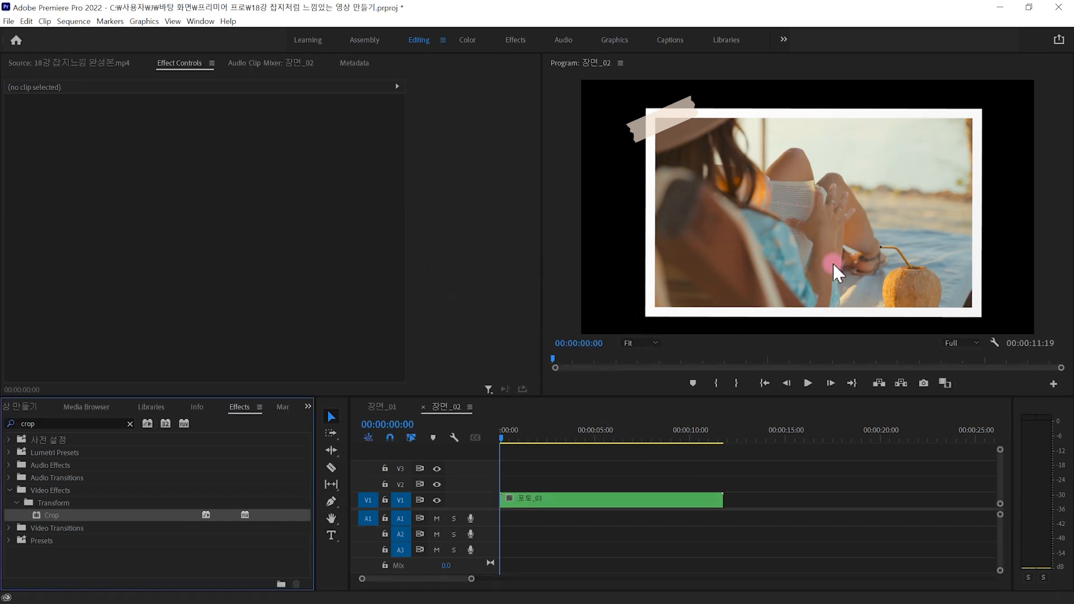
- Scale the nested 포토_03 clip to about 90.1% and move it slightly upward in the frame
click(898, 205)
mouse_move(1034, 85)
mouse_down()
mouse_move(1023, 103)
mouse_move(1028, 93)
mouse_up()
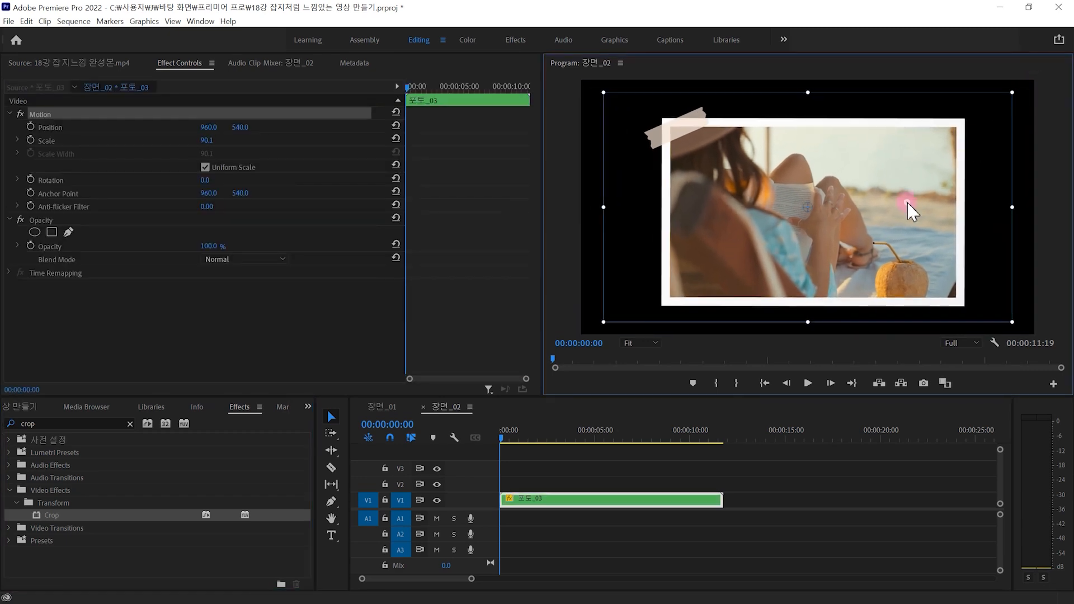
drag(912, 212, 906, 202)
click(858, 483)
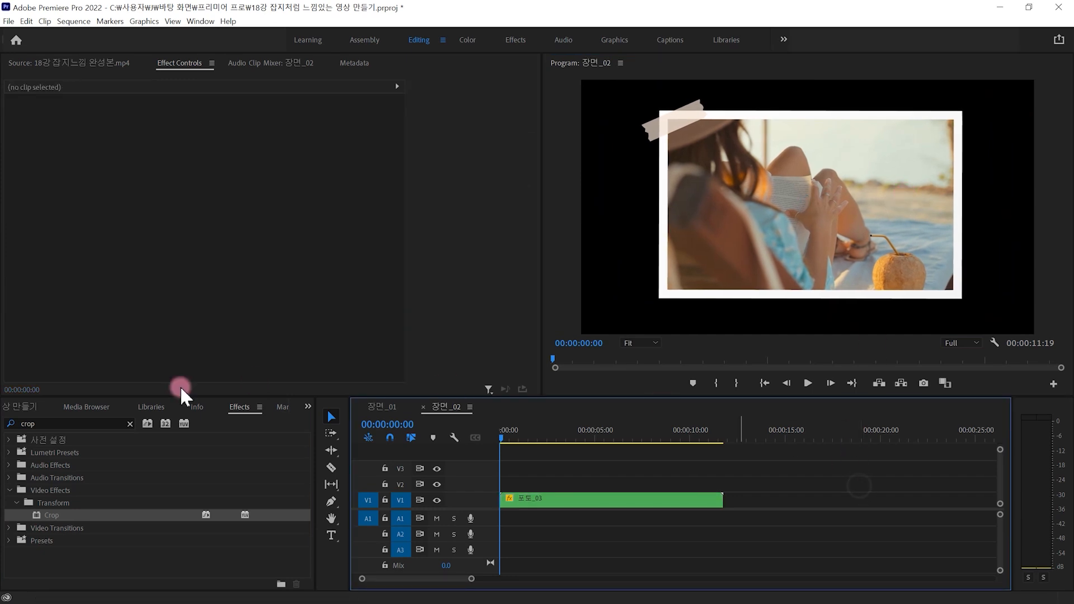
- Create a 1920 × 1080 color matte in the beige background color sampled from the sample video's beach scene
click(90, 61)
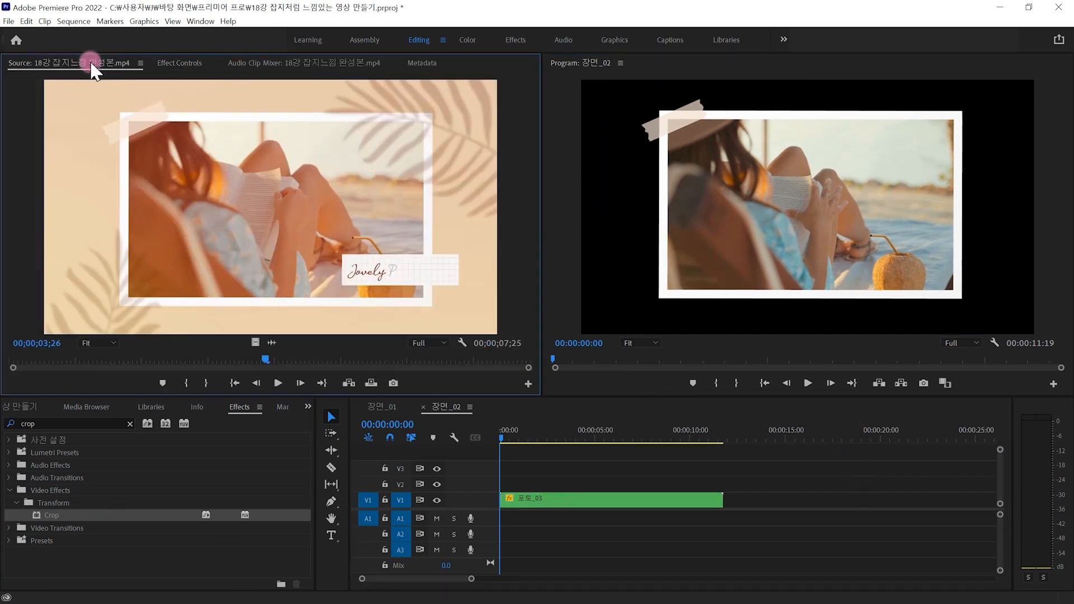
drag(492, 315, 495, 315)
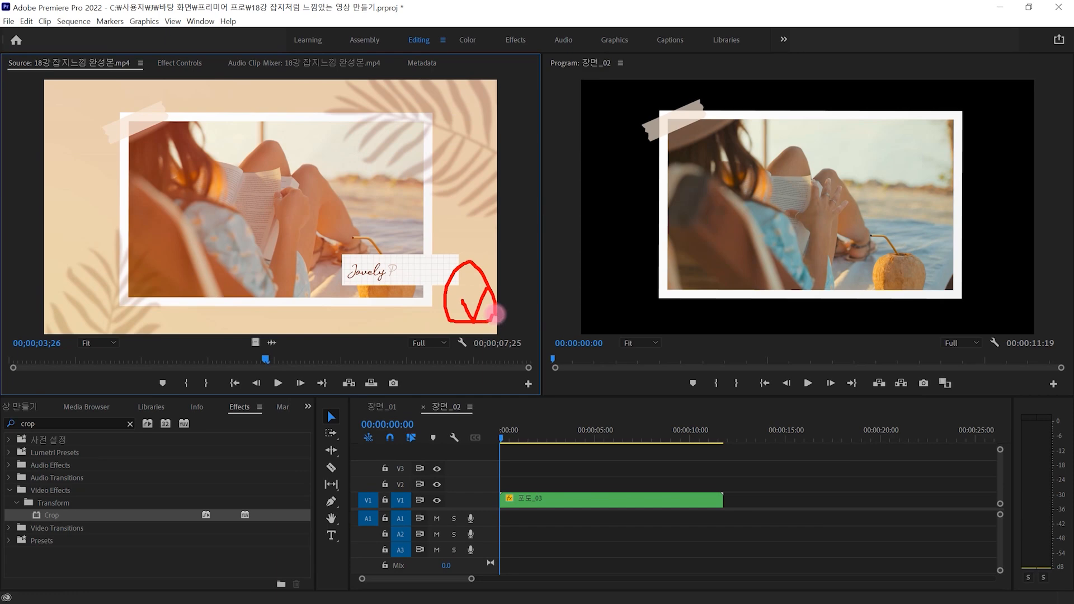
click(308, 407)
click(301, 426)
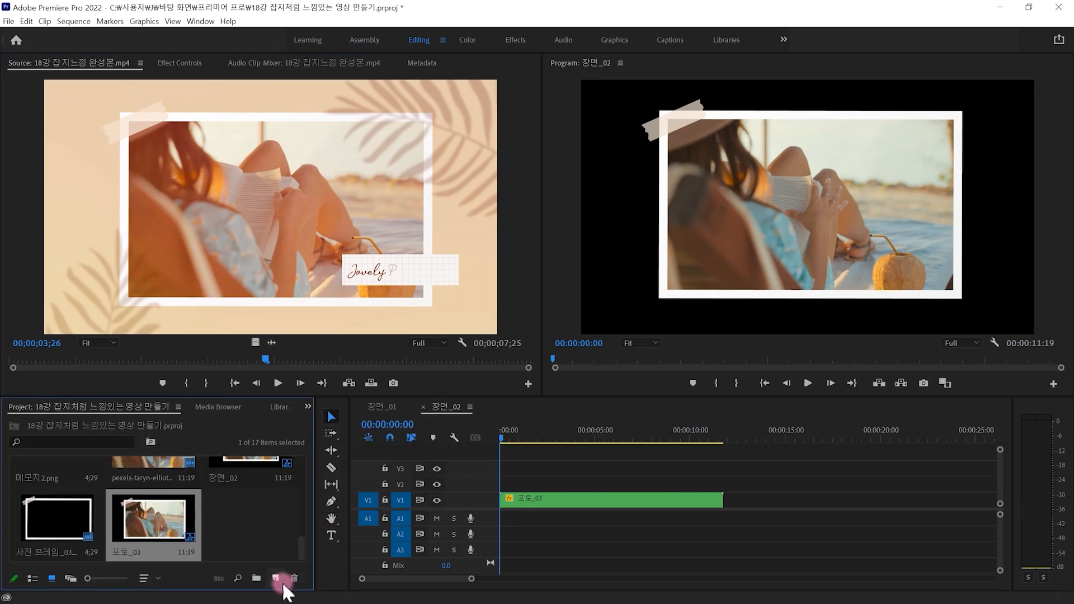
click(275, 578)
click(322, 534)
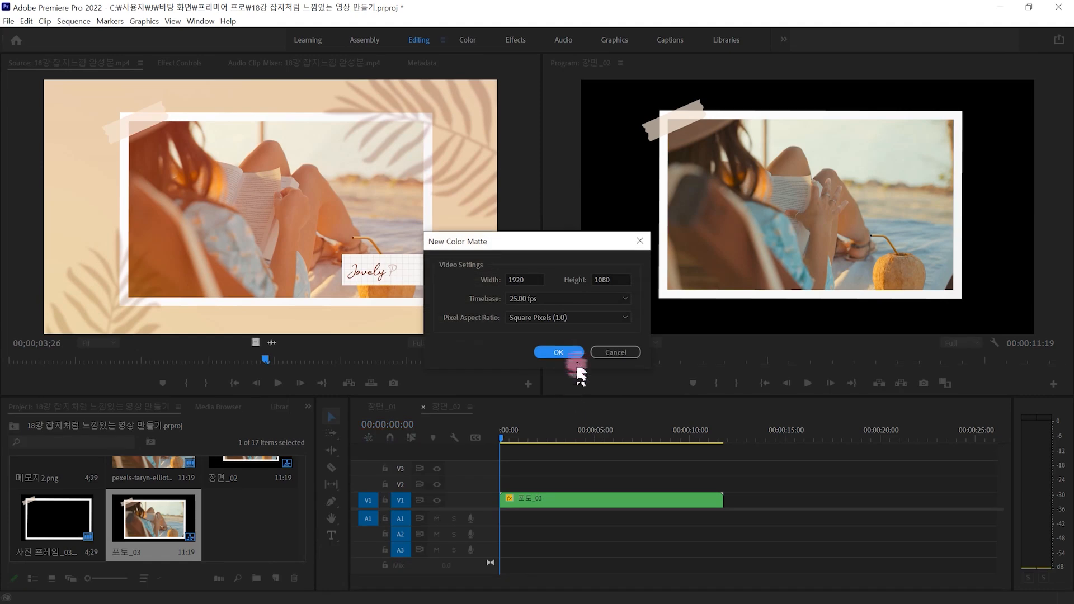
click(568, 357)
click(618, 454)
click(89, 148)
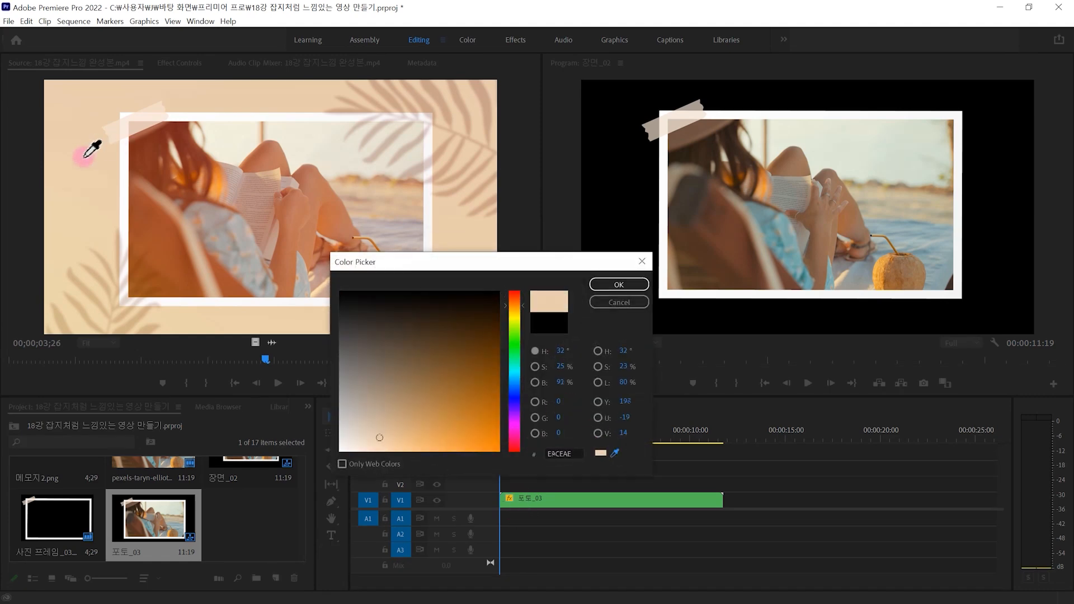
click(610, 285)
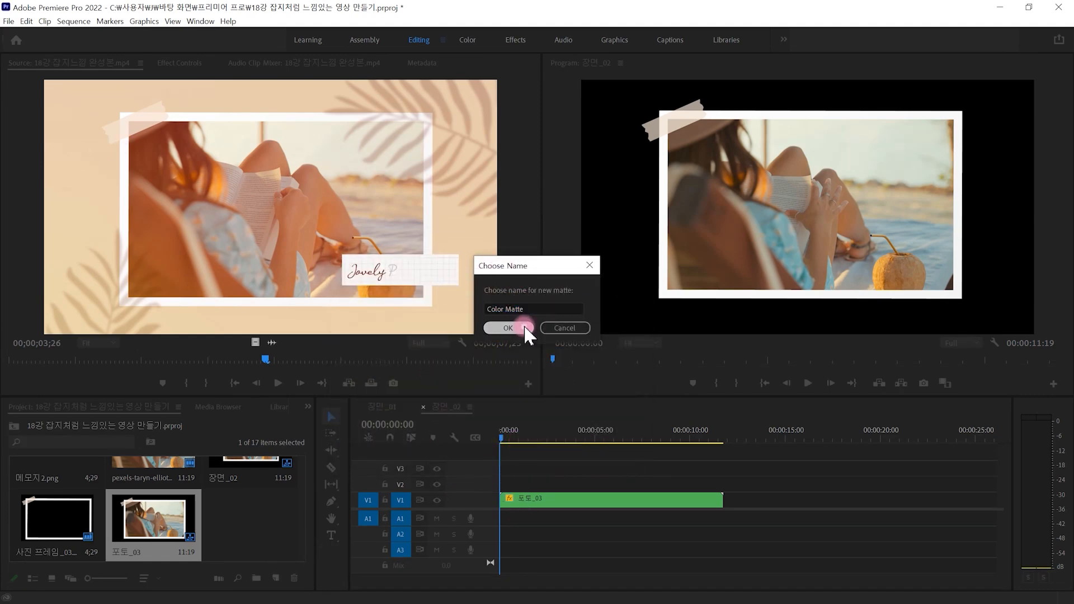
click(528, 328)
- Place the beige color matte on V1 beneath 포토_03 on V2 and extend it to the same length
drag(250, 521, 531, 485)
drag(283, 516, 512, 500)
drag(599, 504, 723, 504)
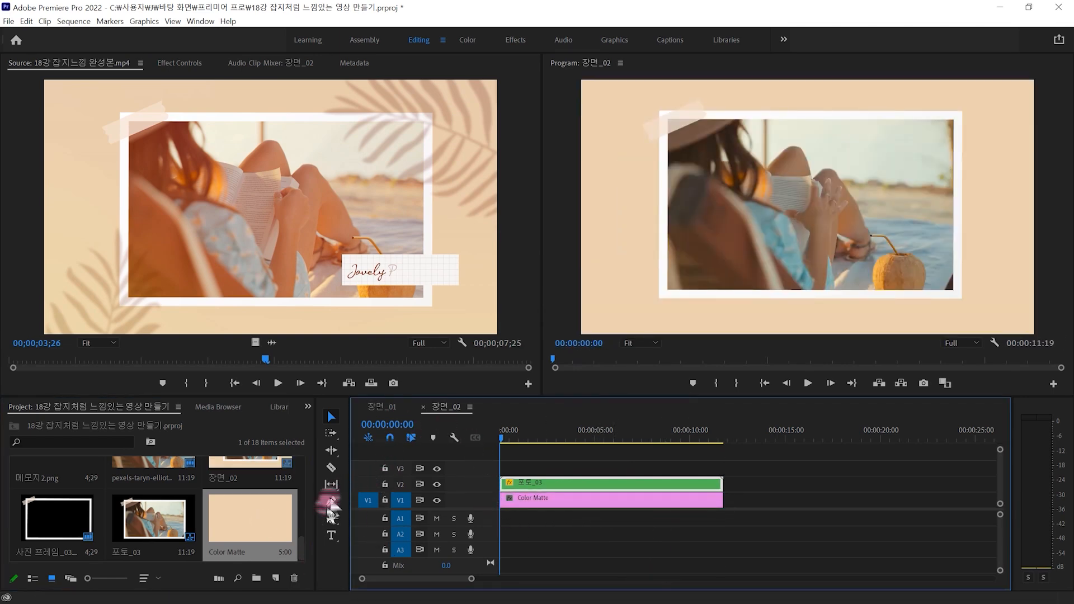
- Add 메모지2.png on V3, position it over the photo frame's lower-right corner, and extend it to the other clips' length
drag(302, 543, 312, 527)
click(70, 527)
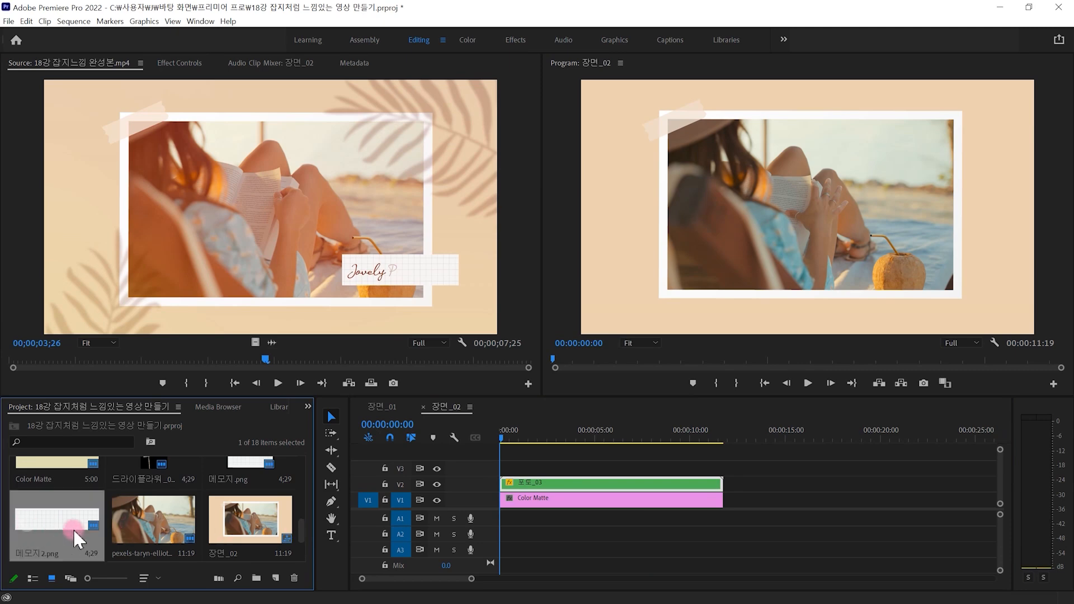
drag(53, 528, 503, 468)
click(529, 435)
click(799, 211)
drag(889, 186, 970, 269)
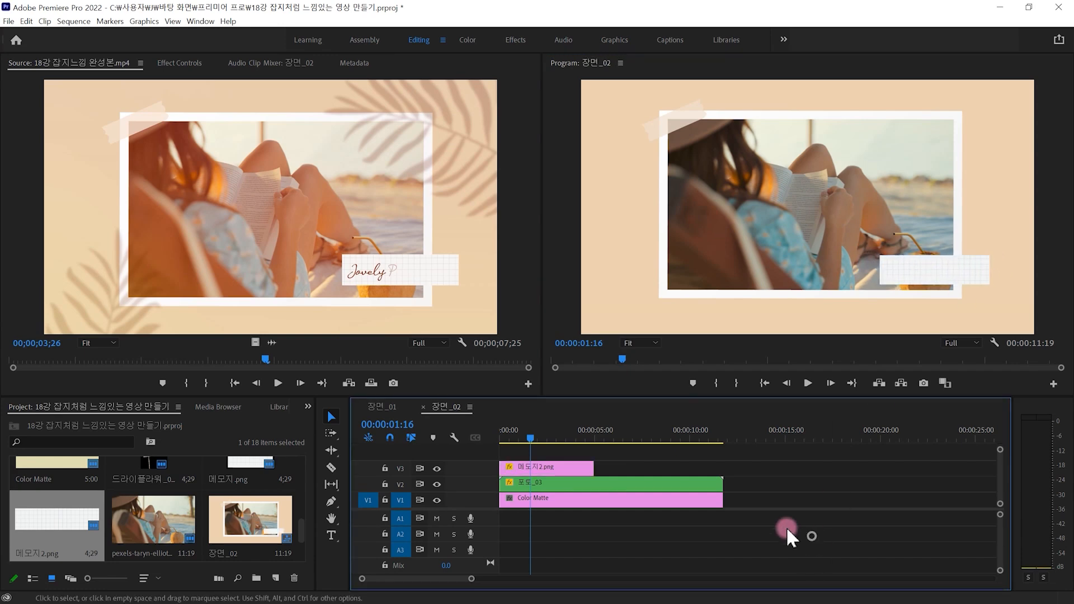
drag(593, 466, 722, 466)
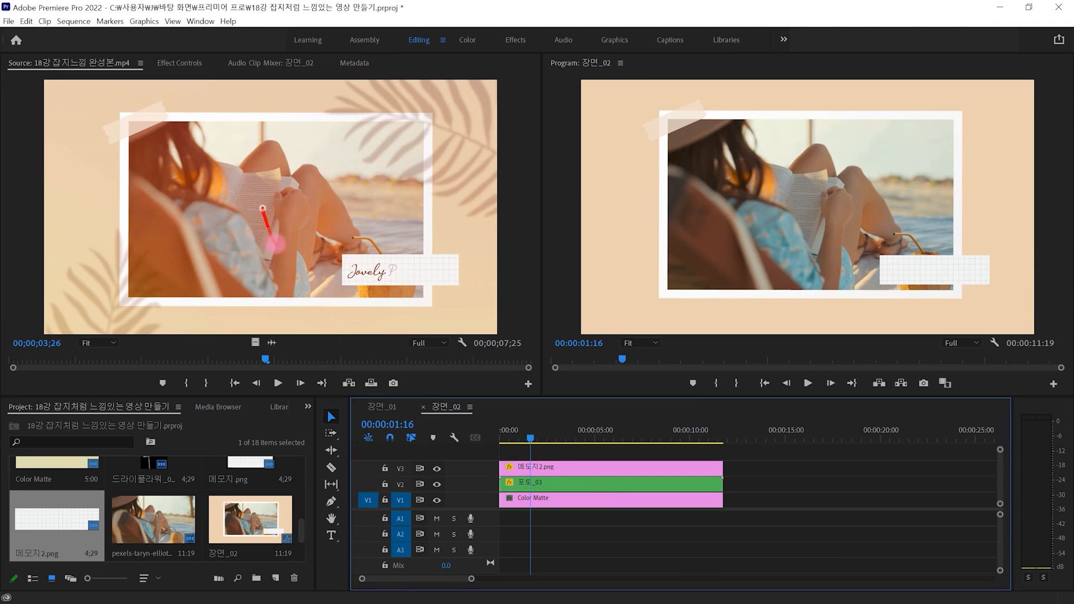
- Check the sample video's scene of the girl with poppies and import the matching video production ID_4811865.mp4
drag(266, 359, 428, 365)
mouse_move(421, 252)
mouse_down()
mouse_move(153, 285)
mouse_move(345, 260)
mouse_up()
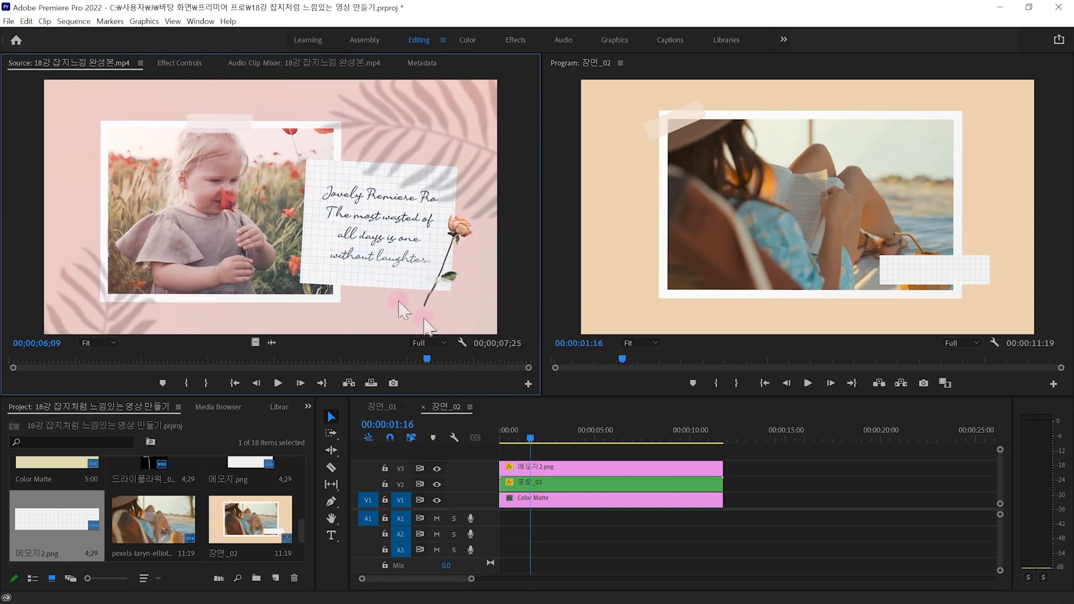
drag(266, 244, 293, 226)
key(Escape)
double_click(194, 496)
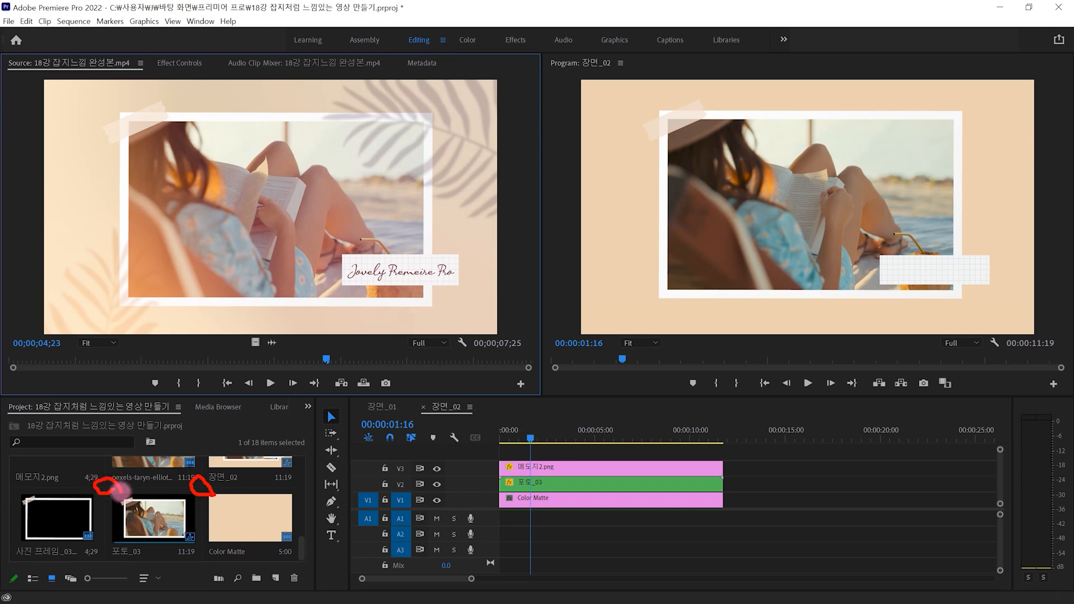
double_click(203, 491)
drag(527, 110, 542, 103)
double_click(546, 140)
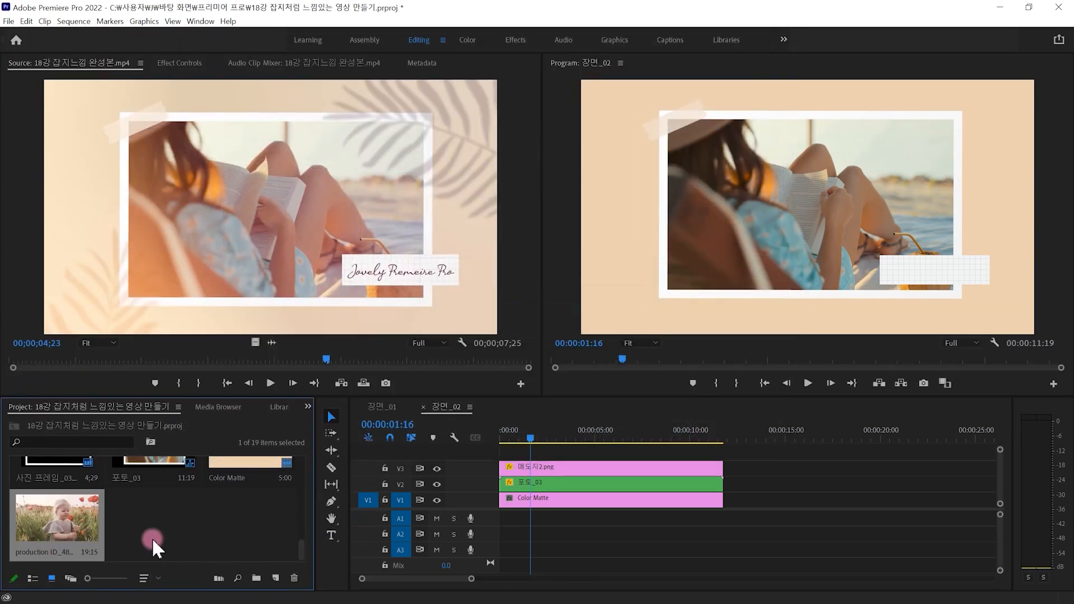
- Create a new sequence from the imported poppy-field video and rename the sequence 장면_03
mouse_move(79, 551)
mouse_down()
mouse_move(84, 523)
mouse_move(172, 541)
mouse_move(271, 541)
mouse_move(275, 565)
mouse_up()
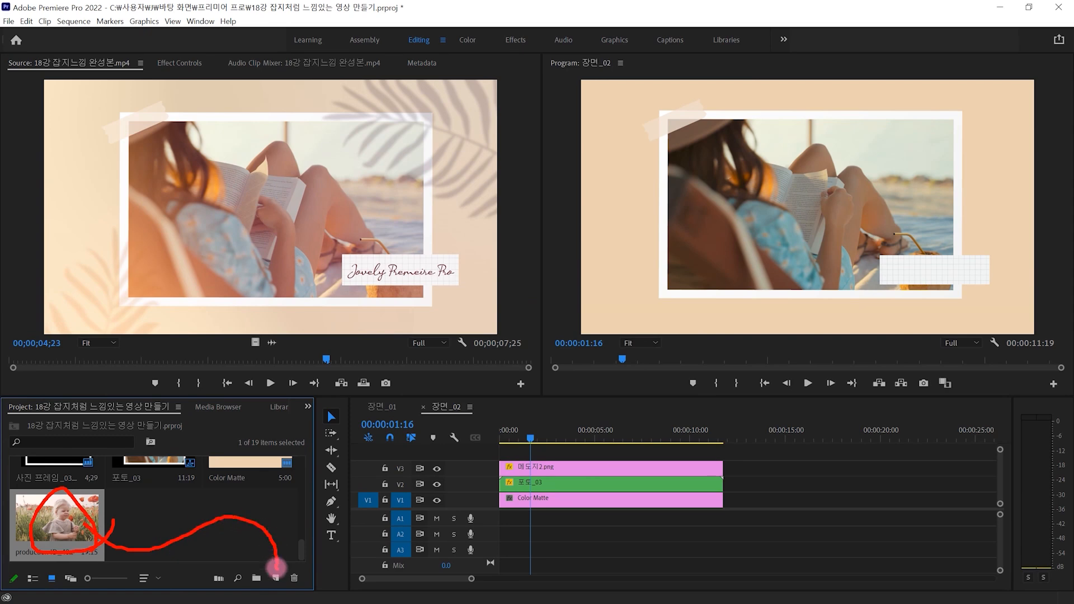
key(Escape)
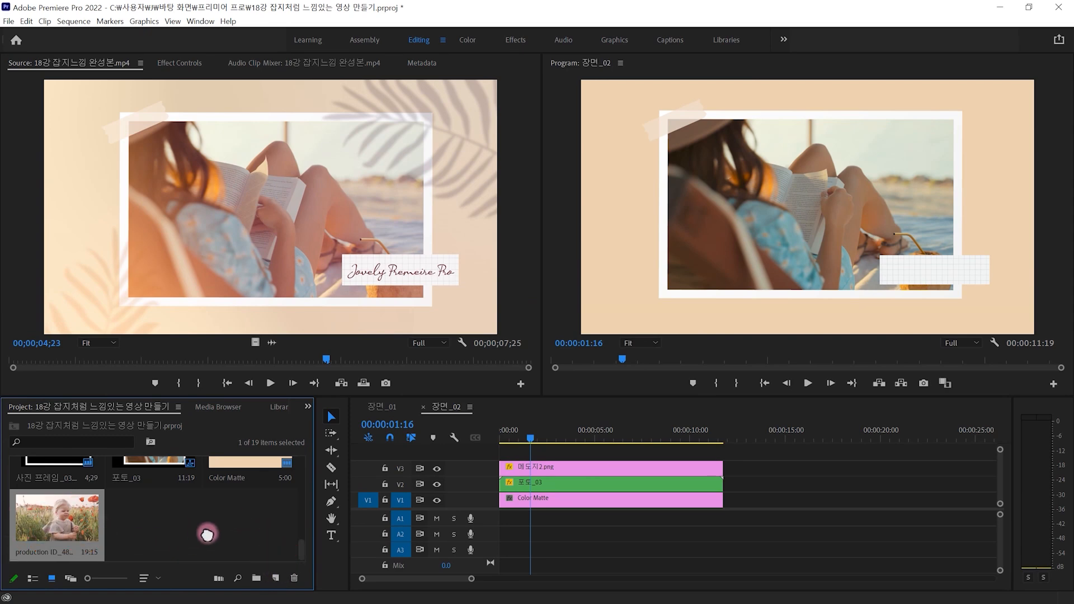
drag(277, 579, 277, 580)
click(134, 548)
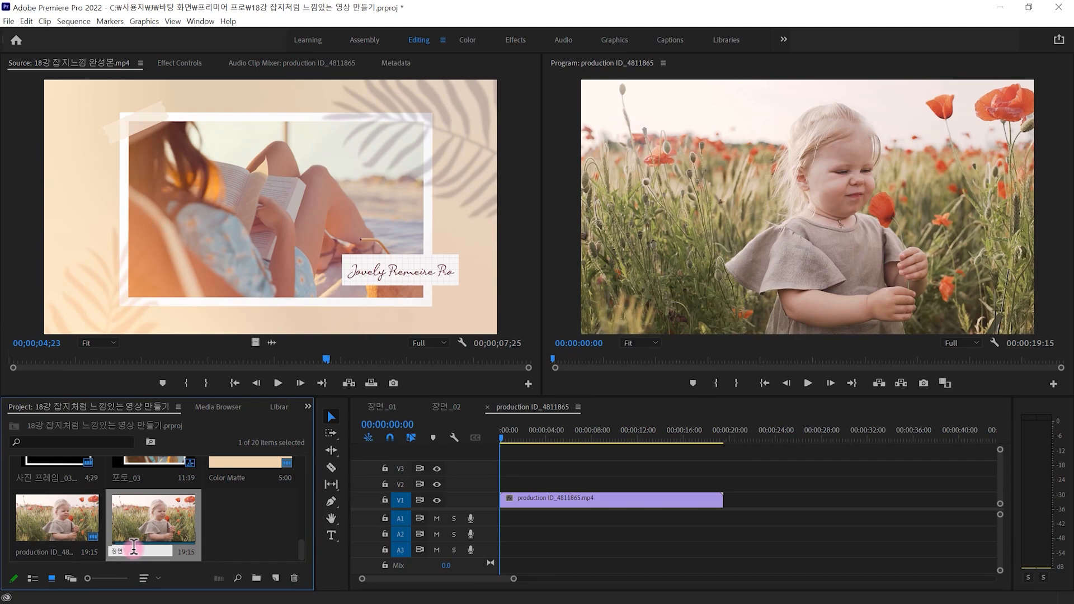
text(장면_03)
key(Return)
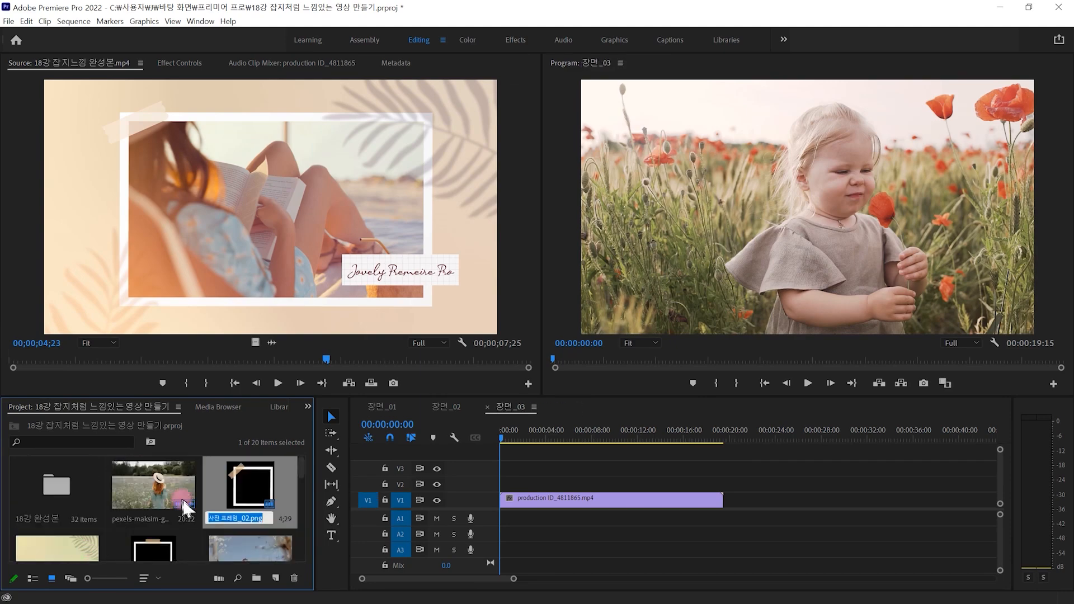
- Import 사진 프레임_04.png and place it on V2 above the poppy-field video at the start of 장면_03
scroll(197, 506, down, 5)
drag(329, 358, 424, 363)
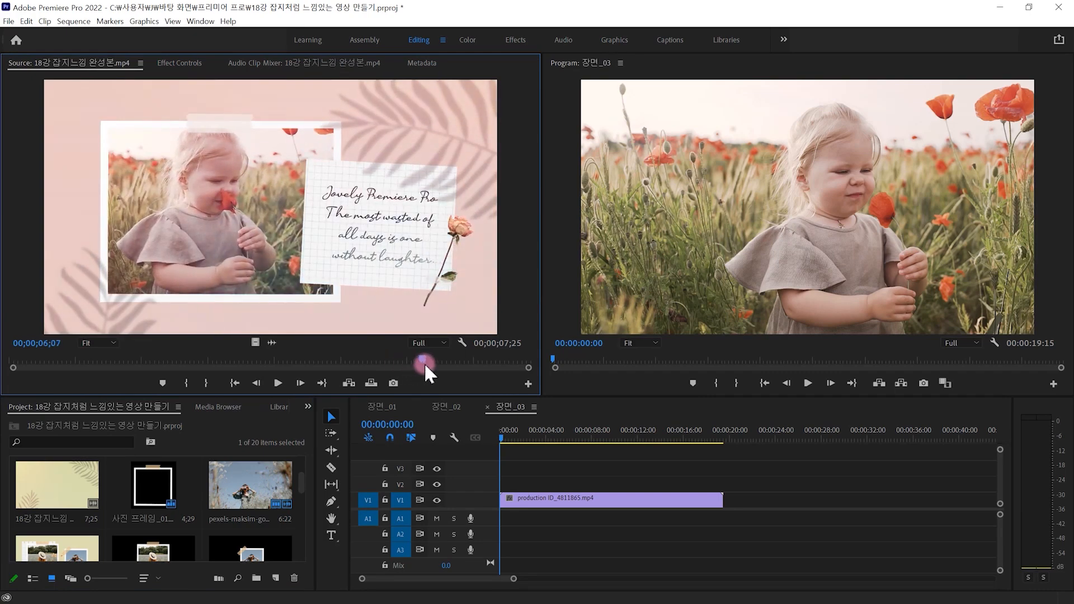
scroll(197, 534, down, 5)
click(205, 490)
double_click(204, 490)
click(307, 245)
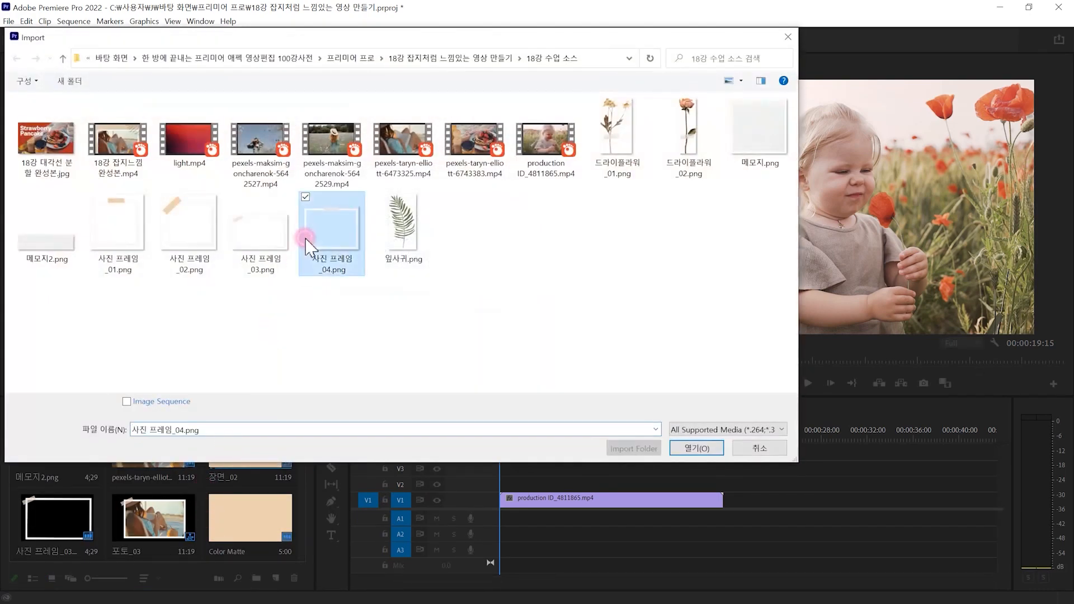
mouse_move(356, 282)
mouse_down()
mouse_move(323, 292)
mouse_move(392, 235)
mouse_up()
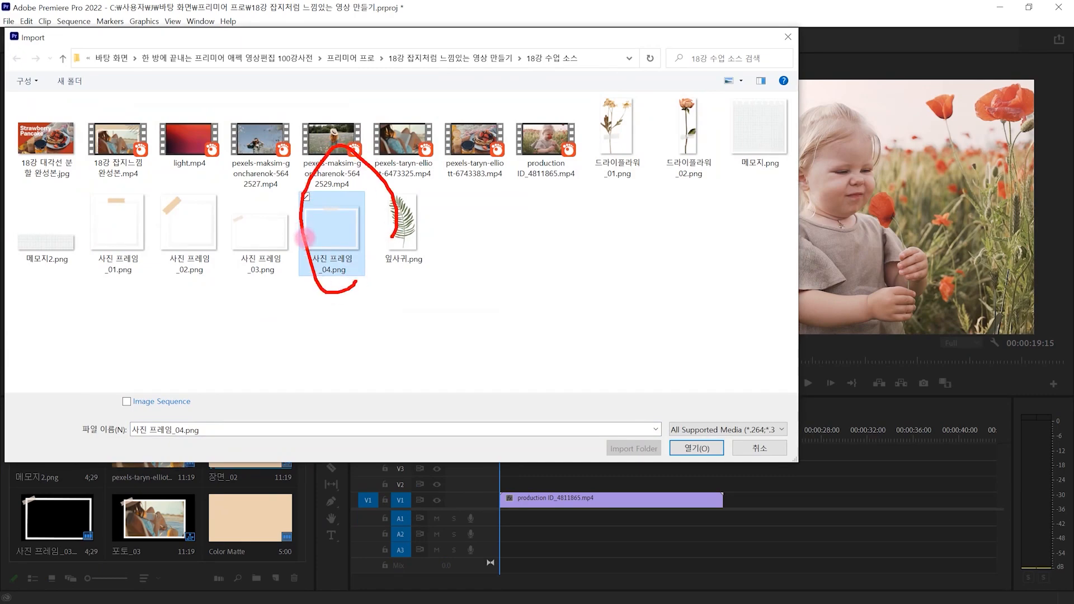
double_click(347, 233)
click(264, 519)
drag(255, 520, 480, 480)
- Shrink the poppy-field video to the photo frame's height and position it behind the frame
click(564, 506)
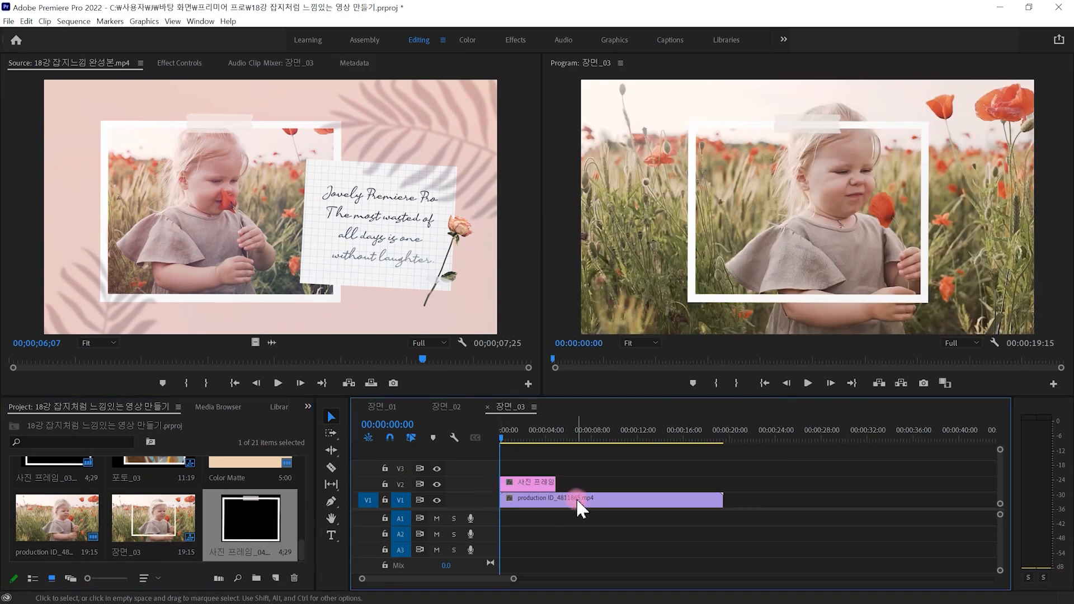
click(674, 204)
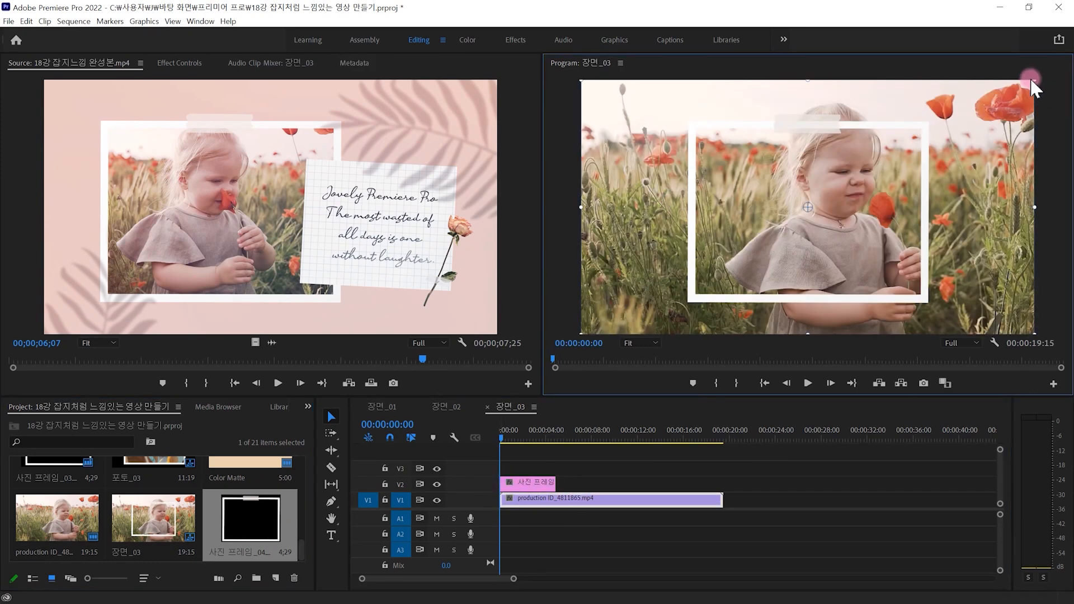
drag(1036, 80, 1017, 120)
drag(780, 228, 770, 236)
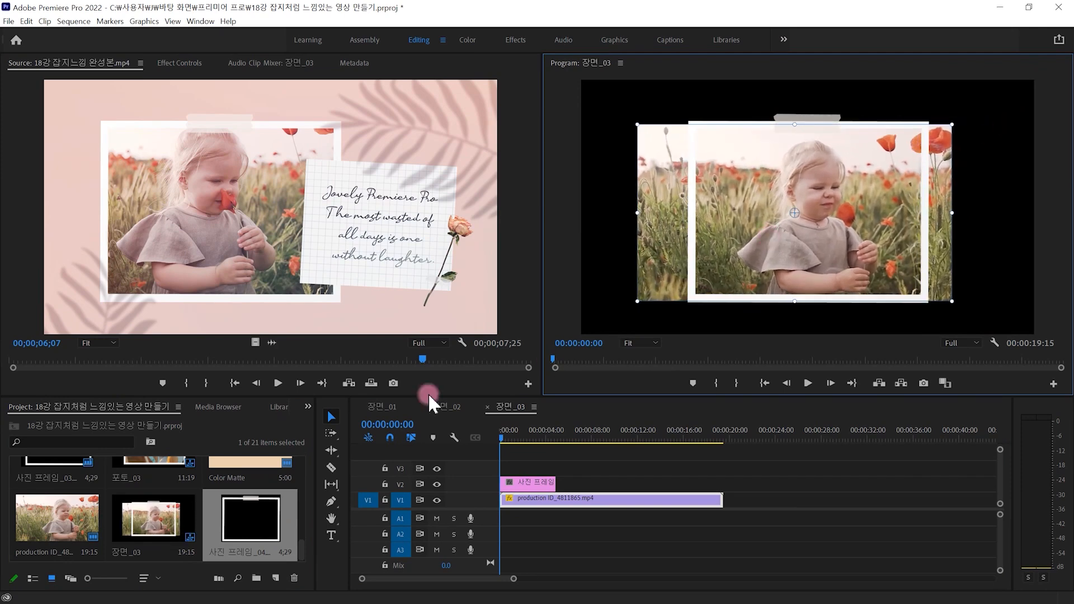
- Apply the Crop effect to the poppy-field video and crop its left and right sides to the photo frame's edges
click(308, 407)
click(335, 484)
drag(72, 515, 528, 501)
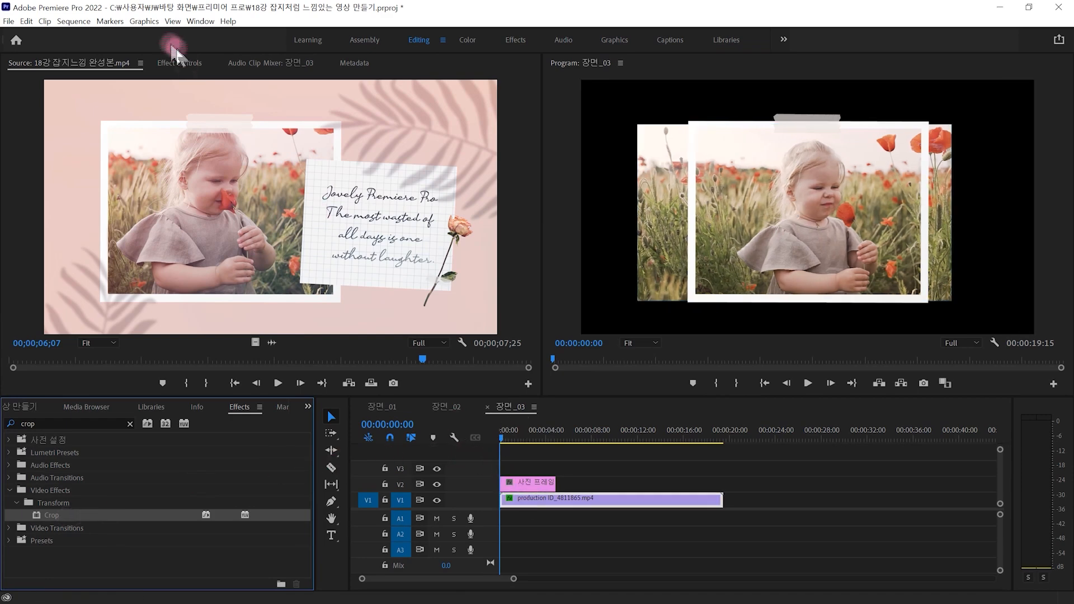
click(179, 62)
click(50, 288)
drag(629, 223, 689, 219)
drag(951, 215, 927, 218)
- Create a 1920 × 1080 color matte in pink EBCAC4, sampled from the background of the sample video's third scene
click(69, 63)
click(308, 407)
click(322, 422)
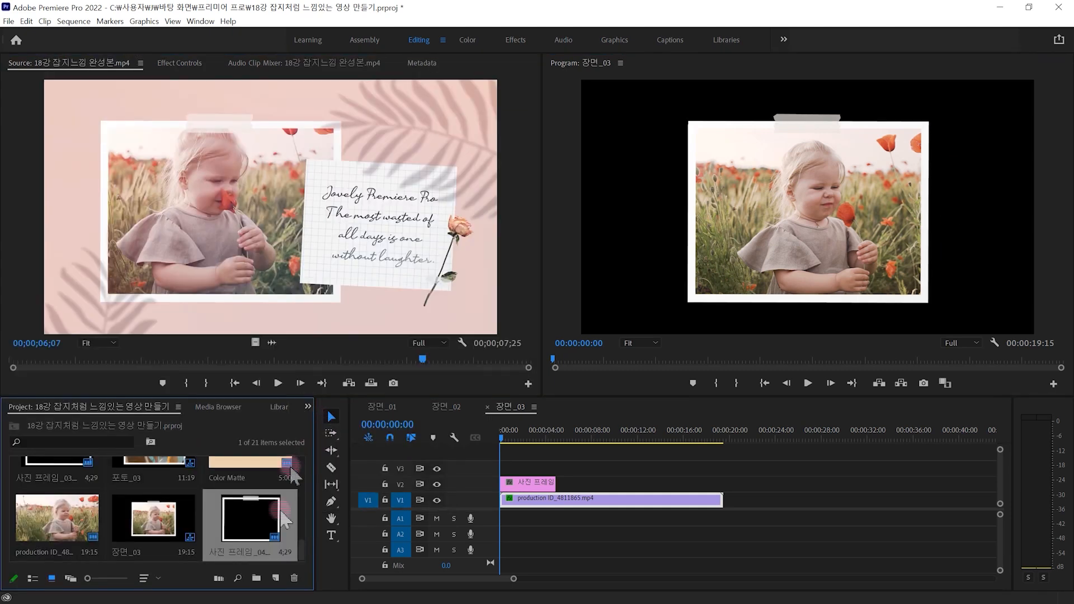
click(281, 568)
click(313, 536)
click(583, 351)
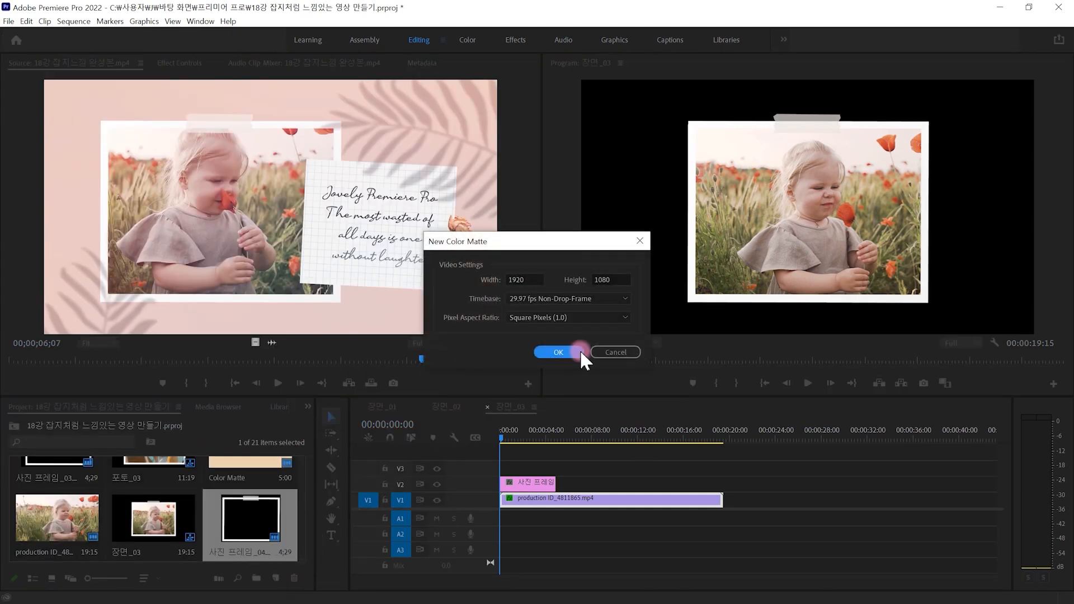
click(614, 454)
click(71, 155)
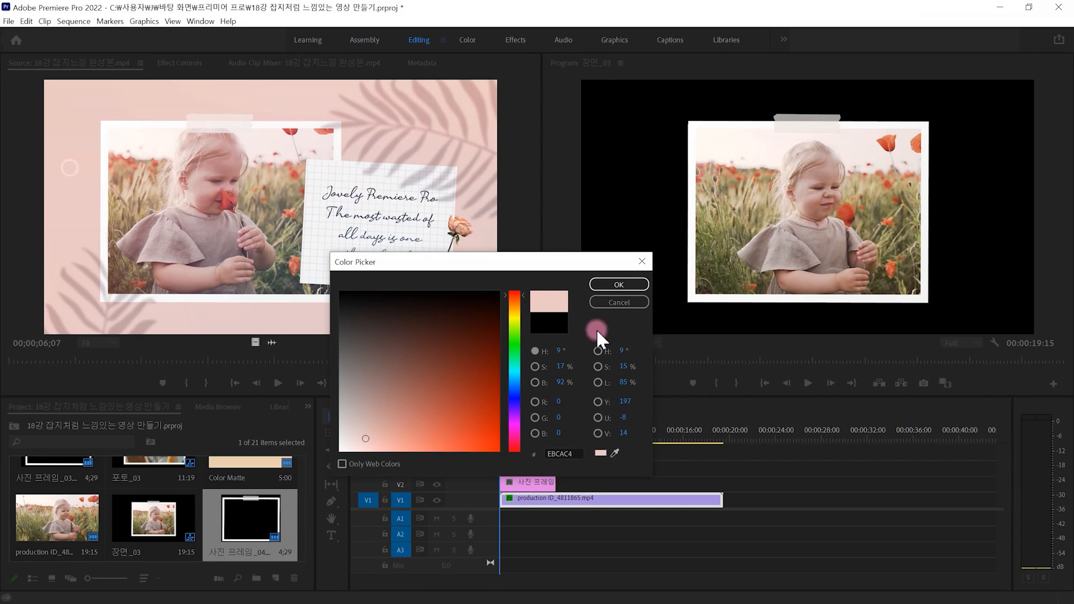
click(627, 284)
click(506, 330)
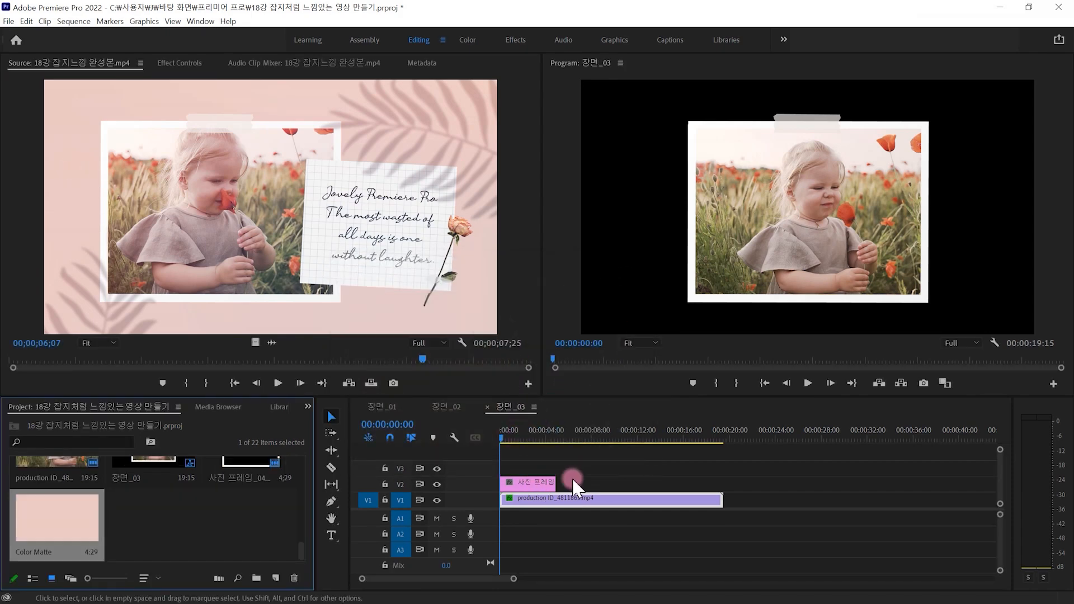
- Put the pink color matte on V1 beneath the poppy-field video and photo frame, extending matte and frame to the video's length
drag(552, 478, 662, 486)
drag(55, 524, 723, 502)
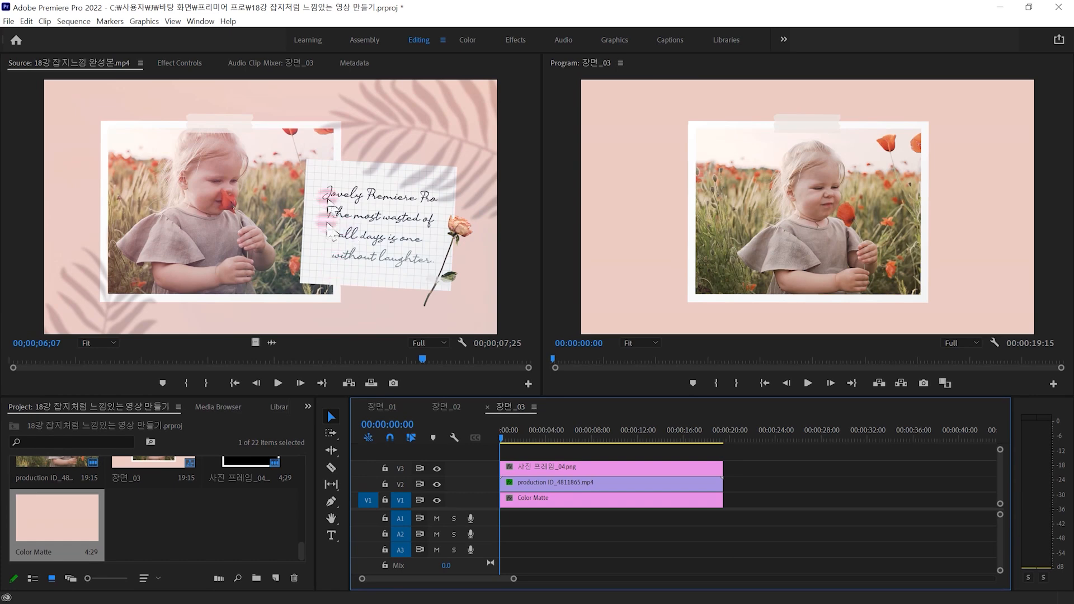
- Put 메모지.png on V4 at the start of 장면_03 and position it beside the photo at about 1587, 569
mouse_move(301, 275)
mouse_down()
mouse_move(357, 291)
mouse_move(519, 291)
mouse_move(483, 238)
mouse_move(473, 168)
mouse_up()
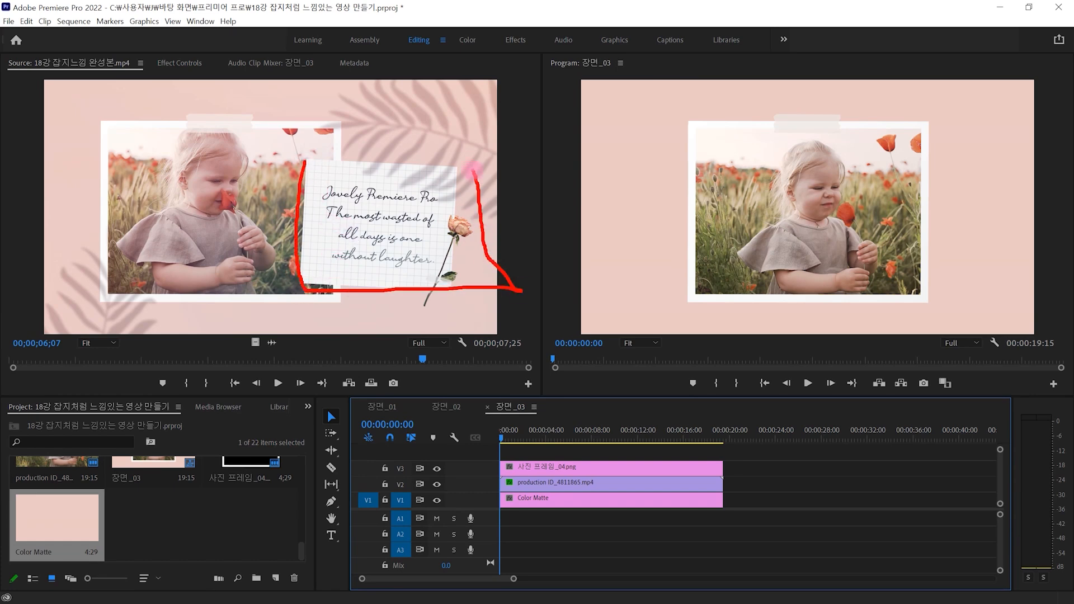
key(Escape)
scroll(300, 546, up, 3)
scroll(301, 540, down, 3)
mouse_move(277, 538)
mouse_down()
mouse_move(254, 546)
mouse_move(195, 482)
mouse_move(283, 515)
mouse_up()
key(Escape)
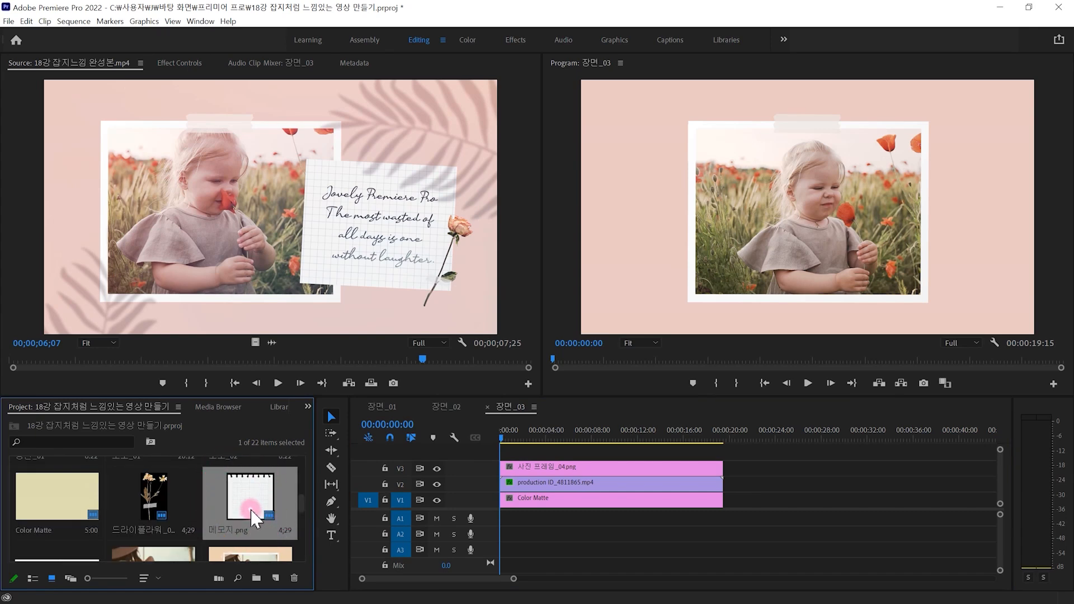
drag(289, 501, 512, 452)
drag(830, 228, 901, 266)
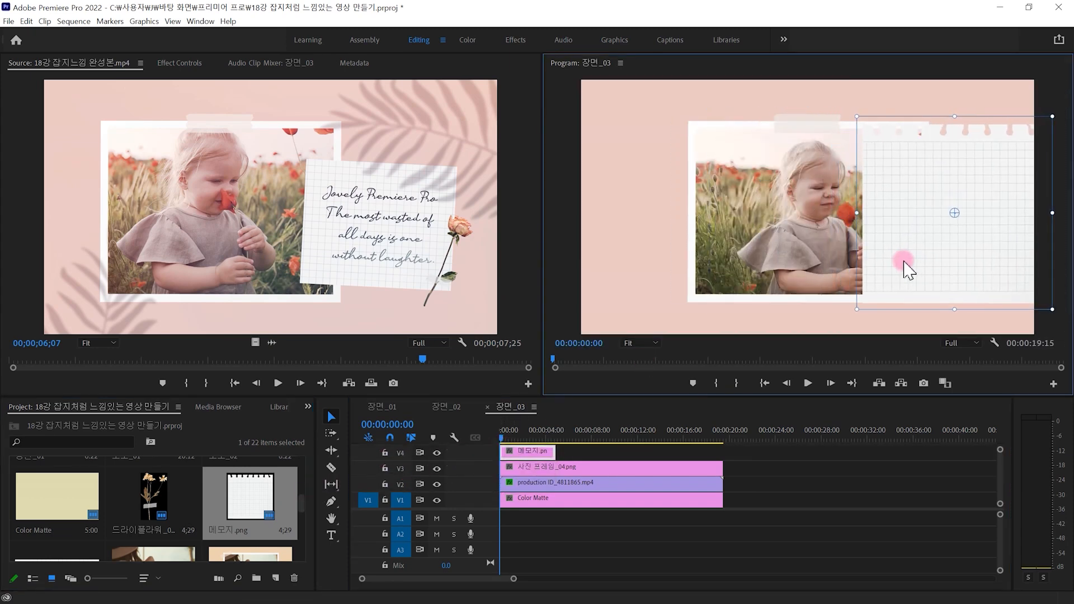
click(730, 498)
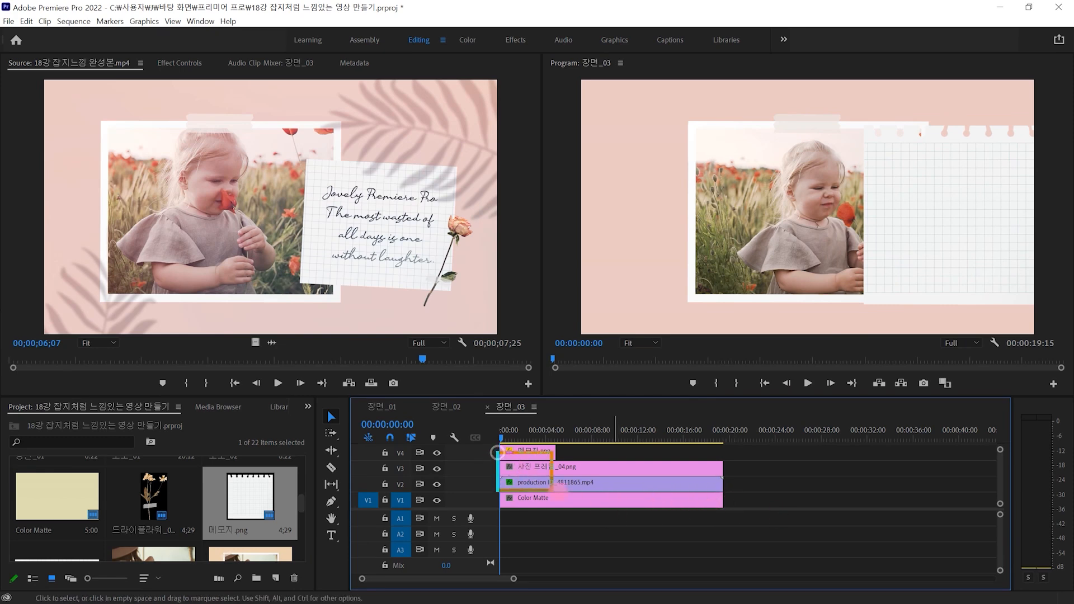
- Nest the photo frame and poppy-field video clips into a sequence named 포토_04
drag(761, 466, 667, 483)
right_click(644, 489)
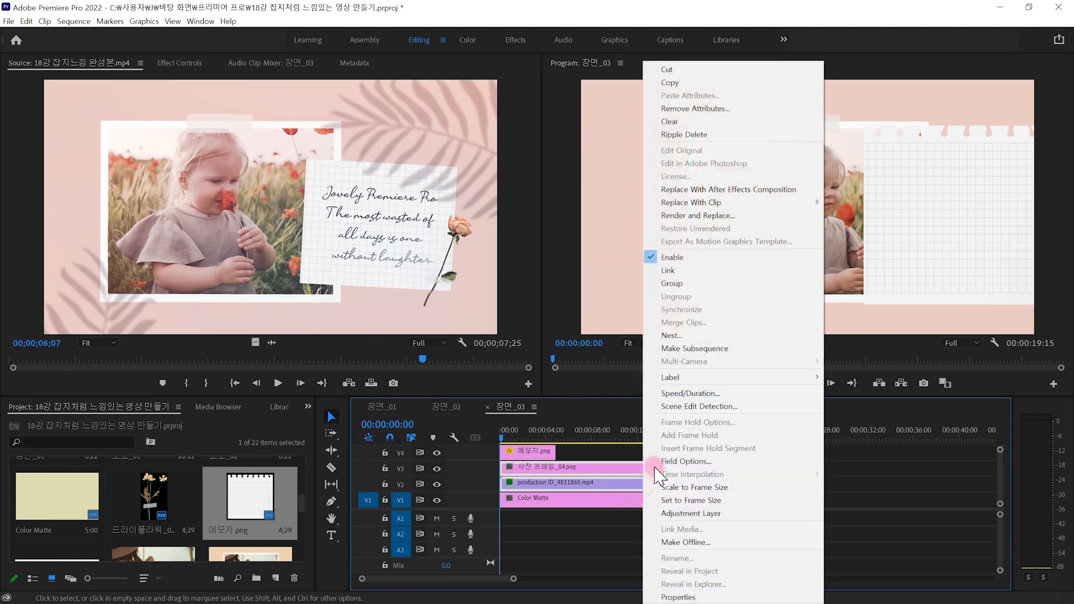
click(725, 336)
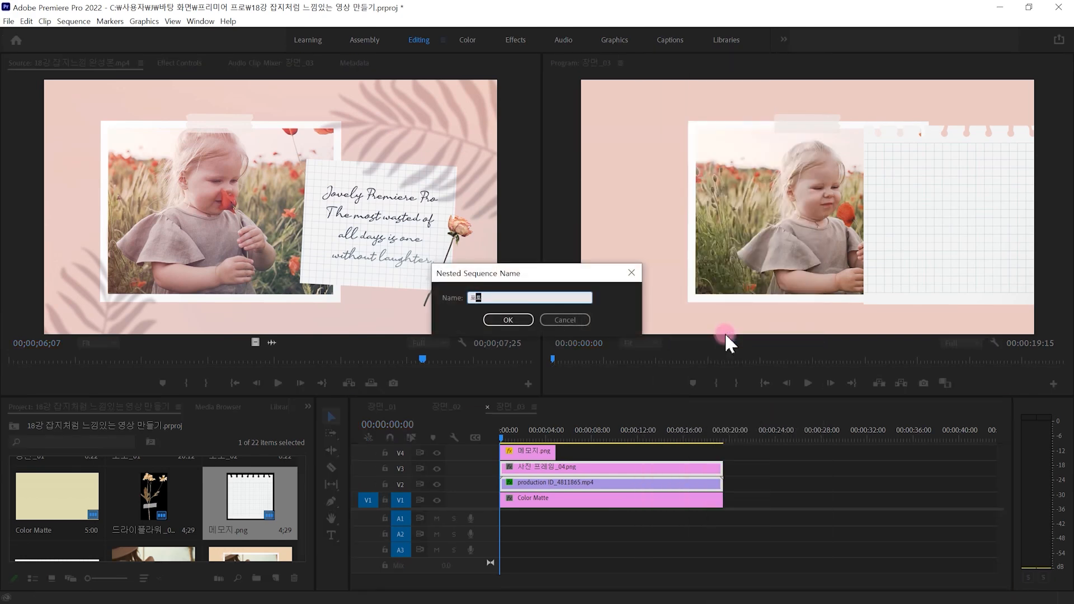
text(포토_04)
click(529, 320)
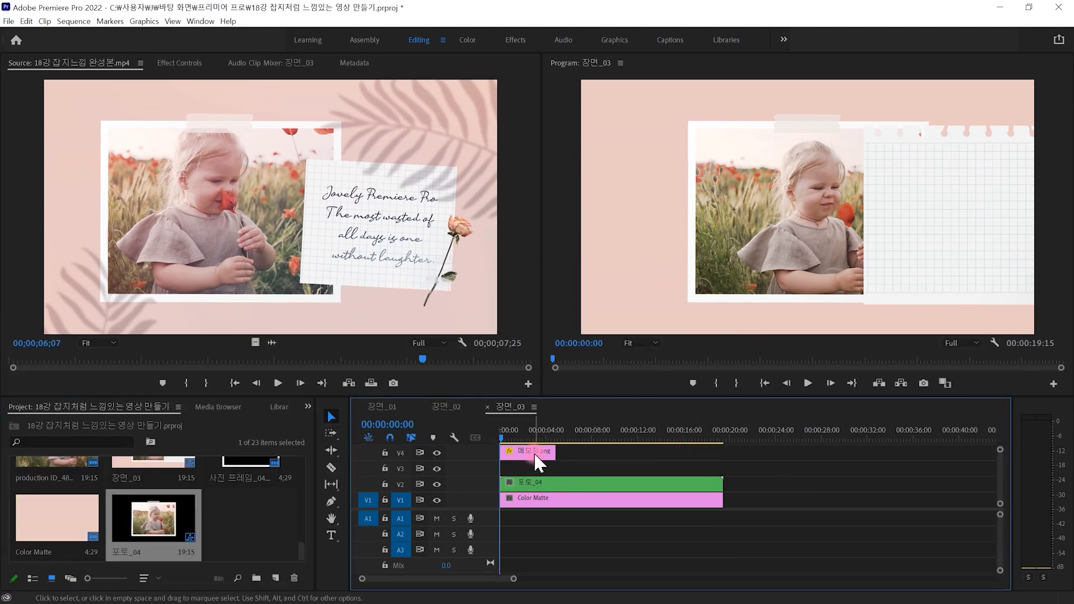
- Place the memo paper clip on V3 and shift the nested 포토_04 photo left until it meets the memo paper's edge
click(733, 227)
drag(745, 261, 676, 256)
click(833, 508)
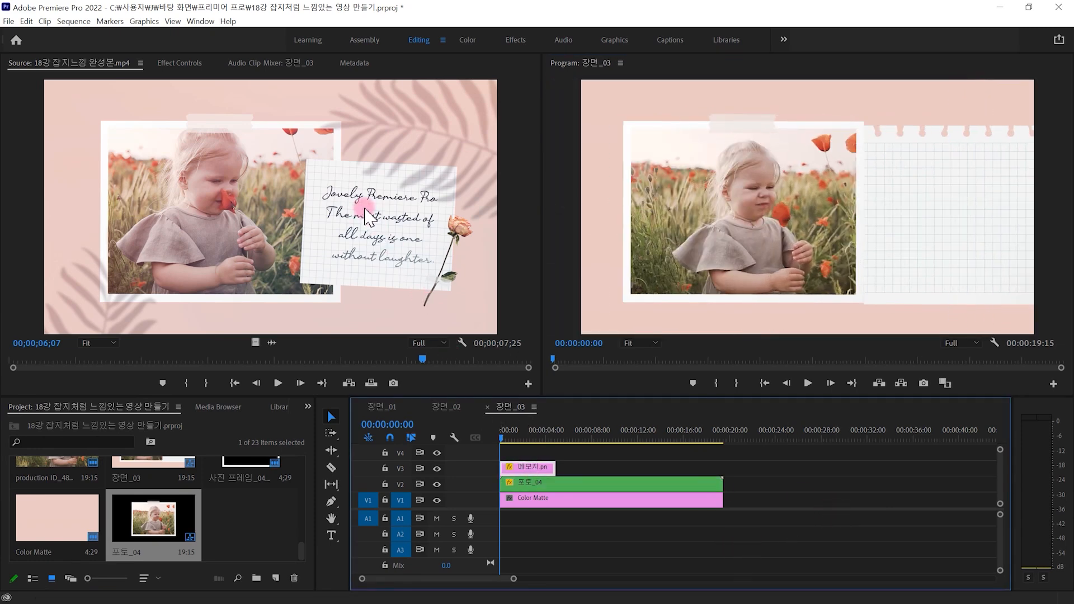
- Apply the Crop effect to the 메모지.png clip on V3
mouse_move(316, 152)
mouse_down()
mouse_move(310, 239)
mouse_move(333, 269)
mouse_move(429, 276)
mouse_move(321, 164)
mouse_up()
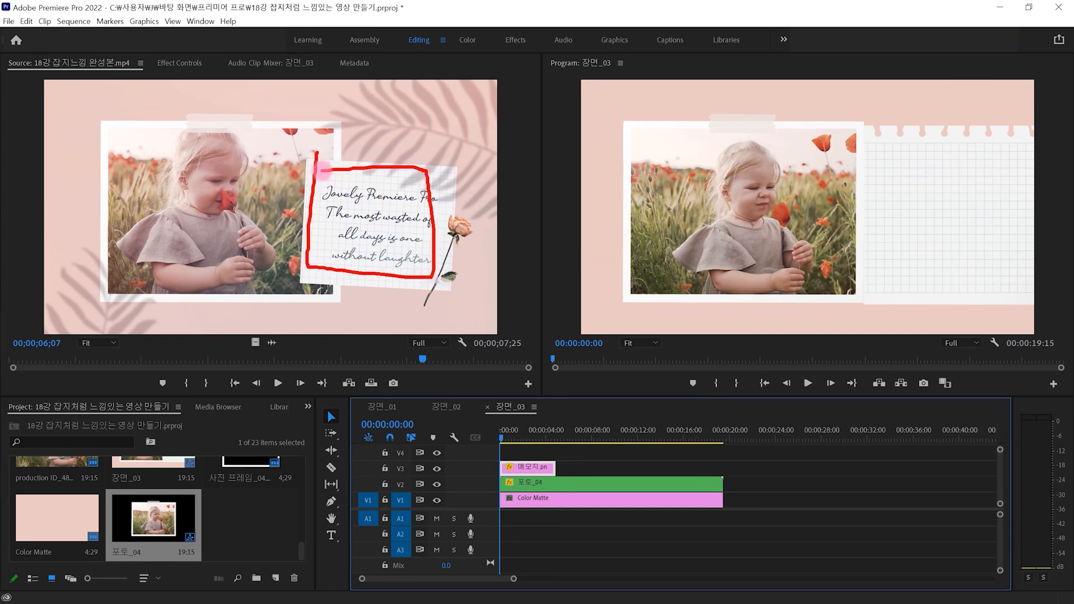
key(Escape)
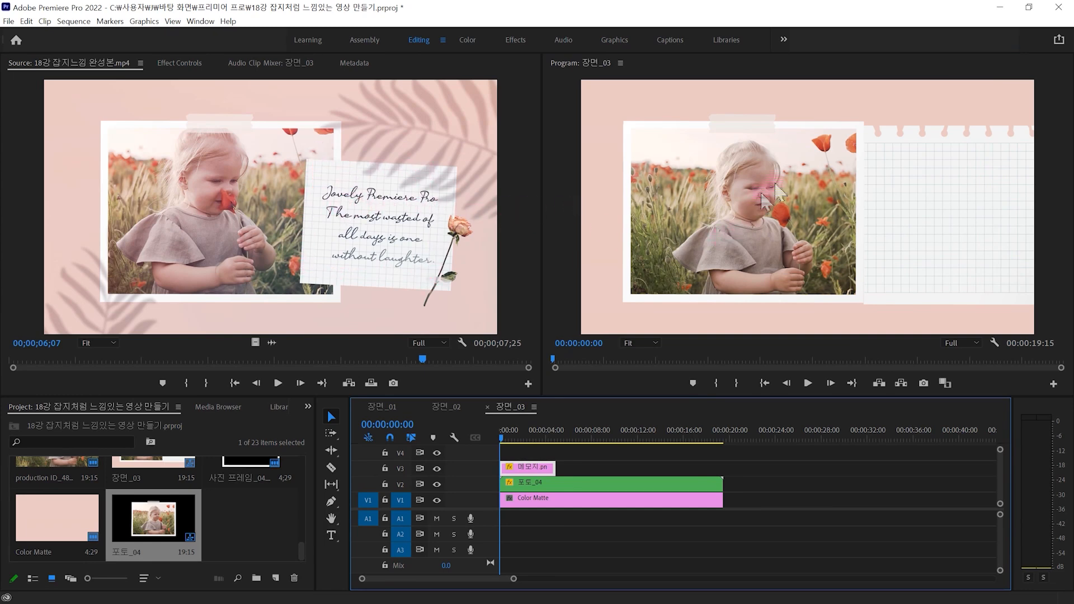
mouse_move(875, 162)
mouse_down()
mouse_move(1001, 171)
mouse_move(1023, 190)
mouse_move(1030, 263)
mouse_move(970, 282)
mouse_move(906, 273)
mouse_move(887, 255)
mouse_move(878, 161)
mouse_up()
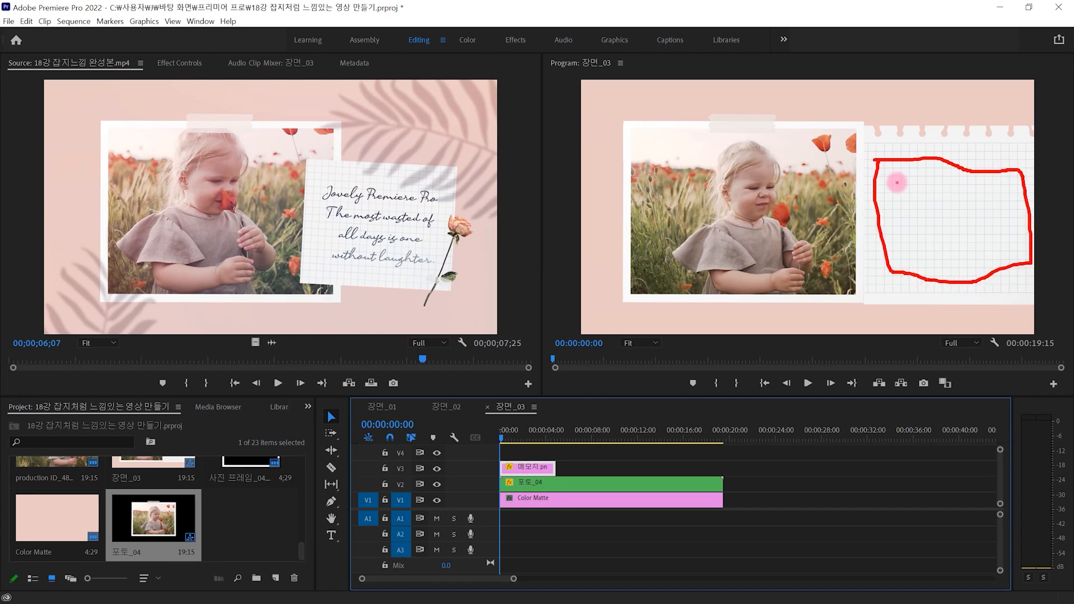
key(Escape)
click(308, 407)
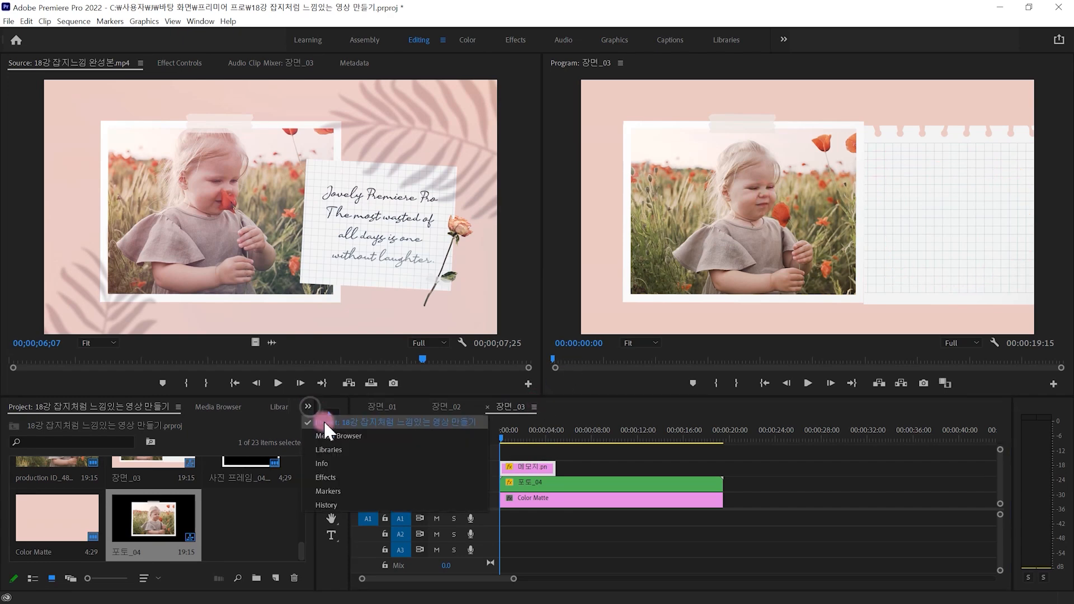
click(332, 478)
mouse_move(70, 516)
mouse_down()
mouse_move(76, 523)
mouse_move(27, 526)
mouse_move(70, 534)
mouse_move(52, 513)
mouse_move(324, 403)
mouse_move(612, 422)
mouse_move(647, 438)
mouse_move(663, 470)
mouse_up()
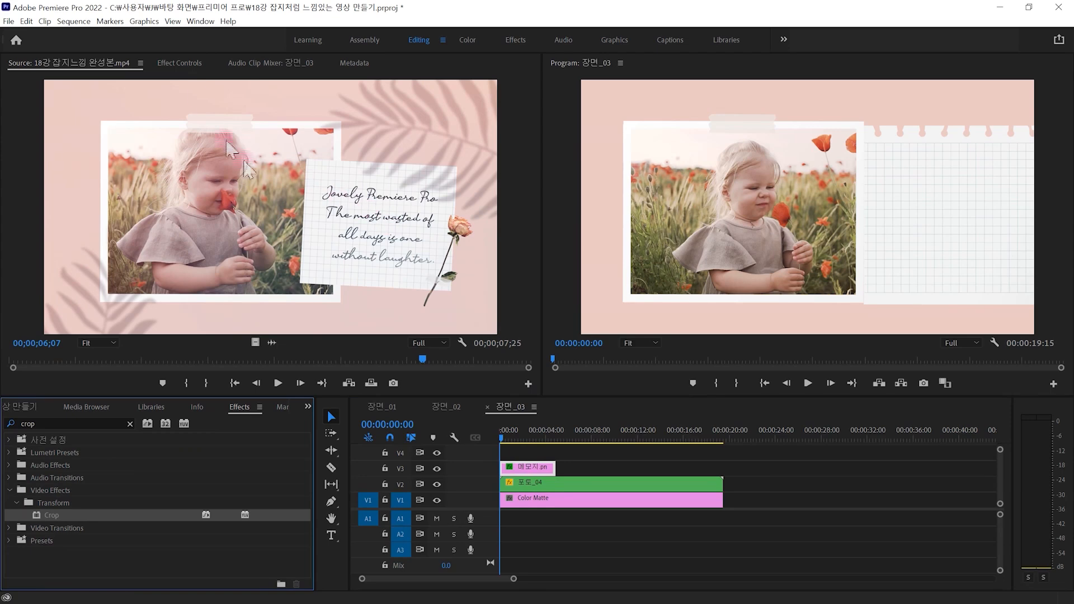
- Crop the memo paper to a small grid rectangle: about 9.4% left, 20.8% top, 17.1% right and 23.8% bottom
click(179, 63)
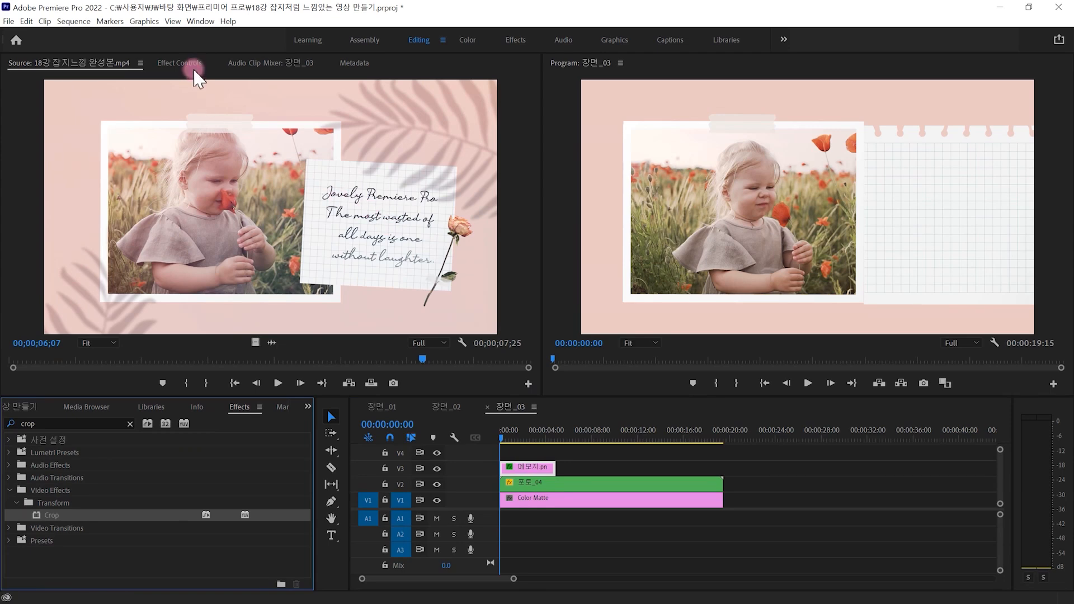
scroll(533, 229, down, 1)
click(34, 270)
click(64, 257)
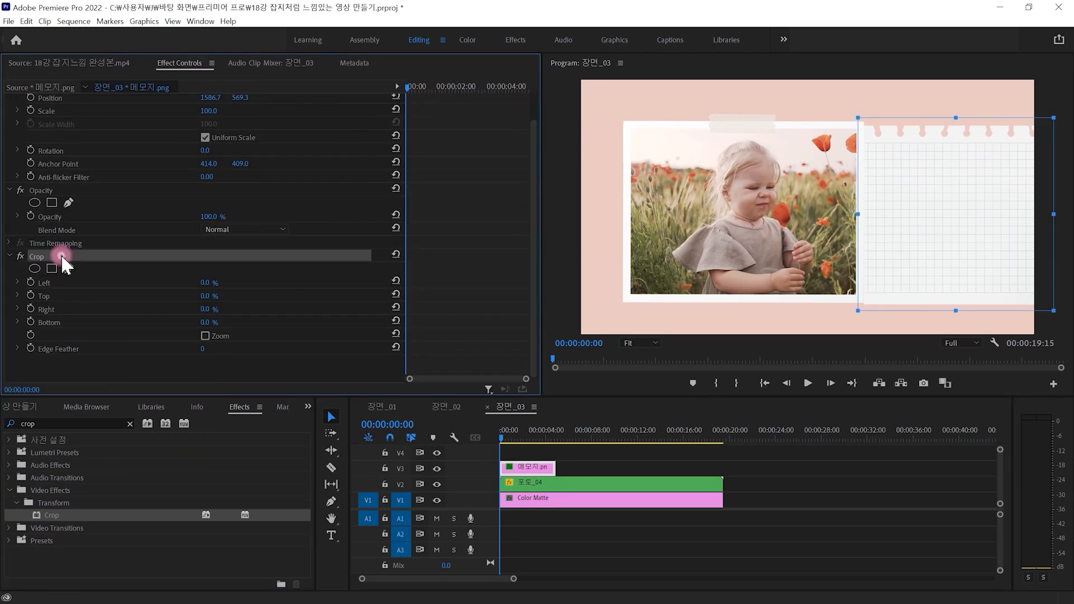
mouse_move(86, 263)
mouse_down()
mouse_move(83, 226)
mouse_move(91, 285)
mouse_up()
mouse_move(61, 230)
mouse_down()
mouse_move(75, 271)
mouse_move(357, 180)
mouse_move(751, 170)
mouse_move(827, 145)
mouse_up()
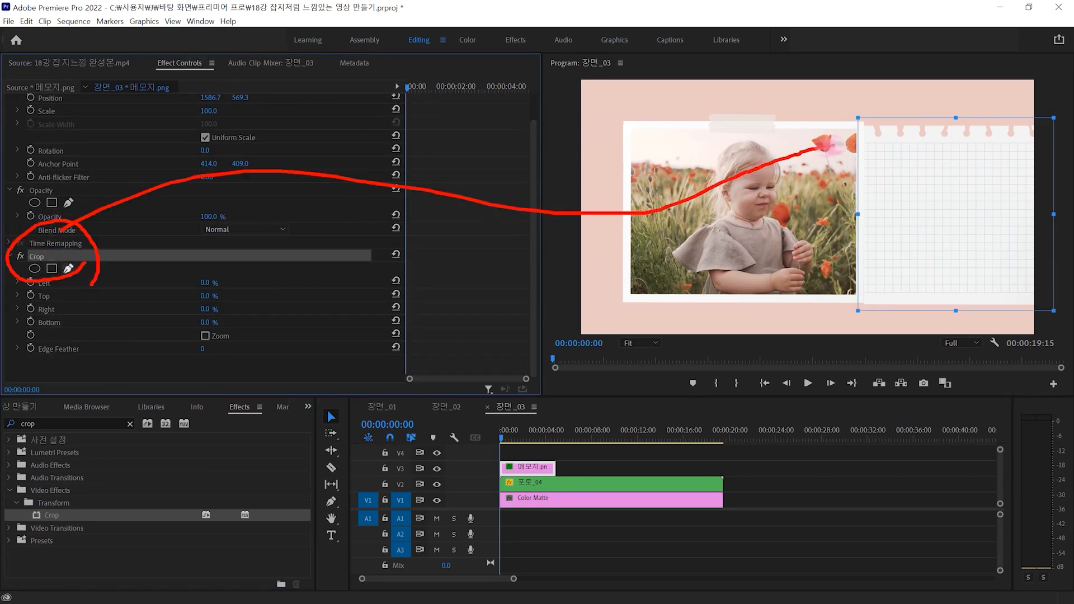
mouse_move(958, 117)
mouse_down()
mouse_move(971, 136)
mouse_move(957, 157)
mouse_up()
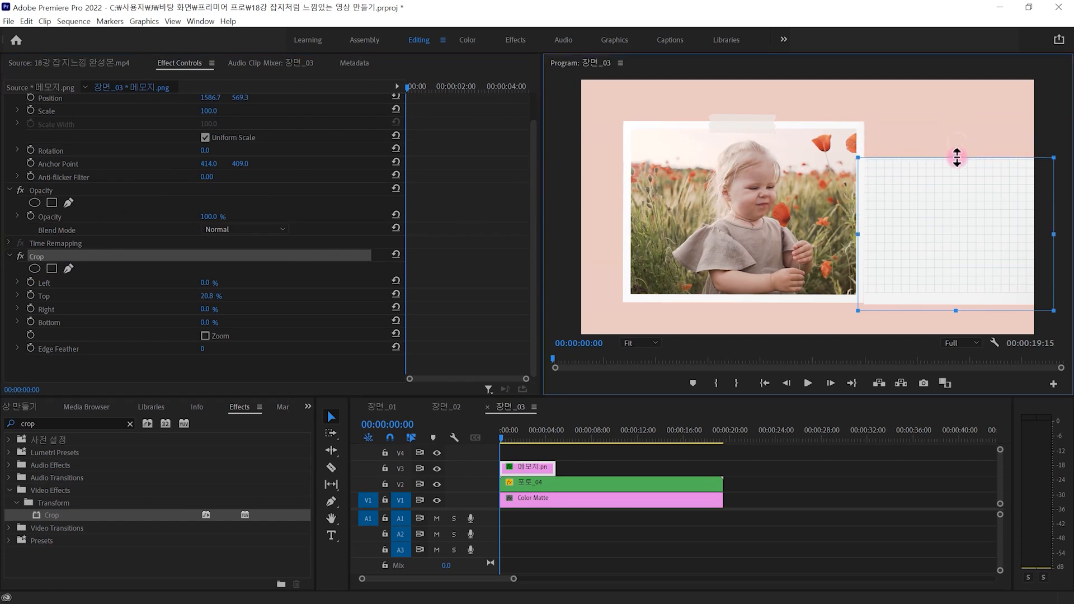
drag(1058, 234, 1021, 242)
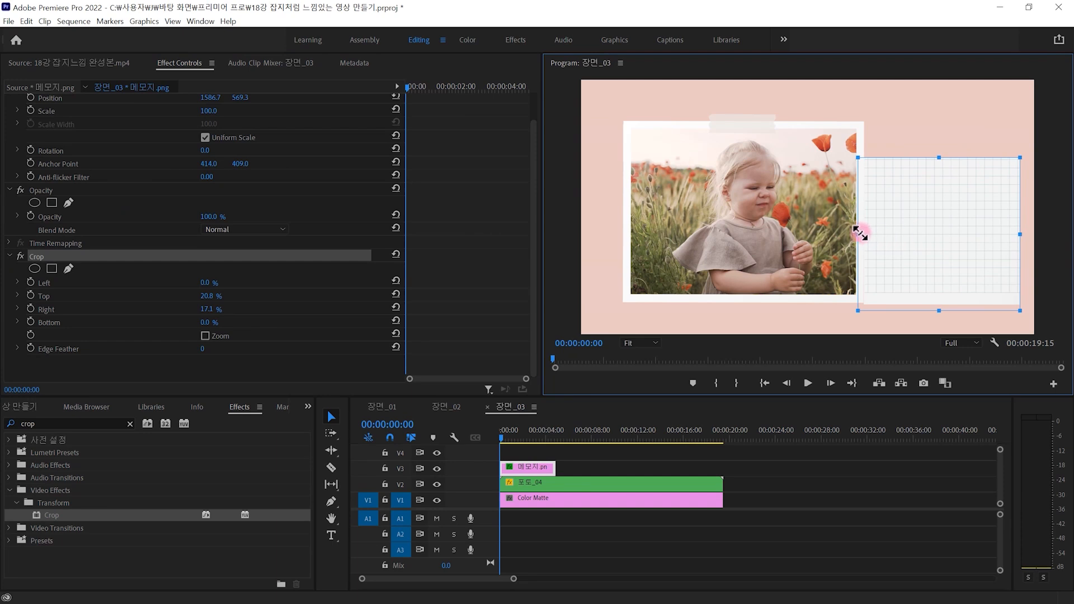
drag(857, 235, 876, 235)
drag(946, 307, 951, 266)
click(837, 496)
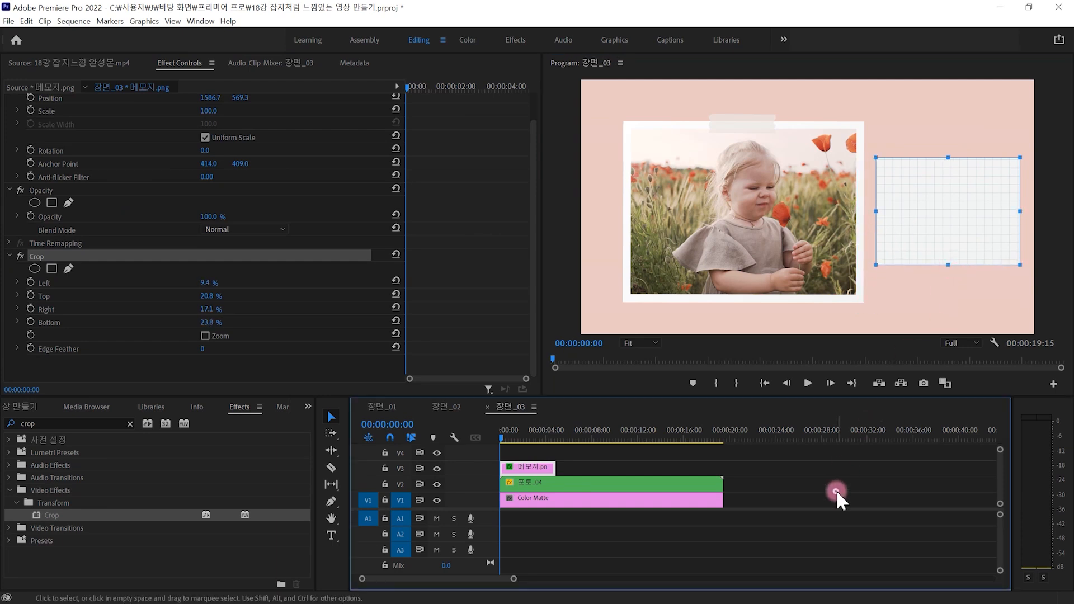
- Extend the memo paper clip to the end of 포토_04 and move it to about 1440, 599, overlapping the photo's right edge
click(517, 468)
drag(549, 466, 723, 468)
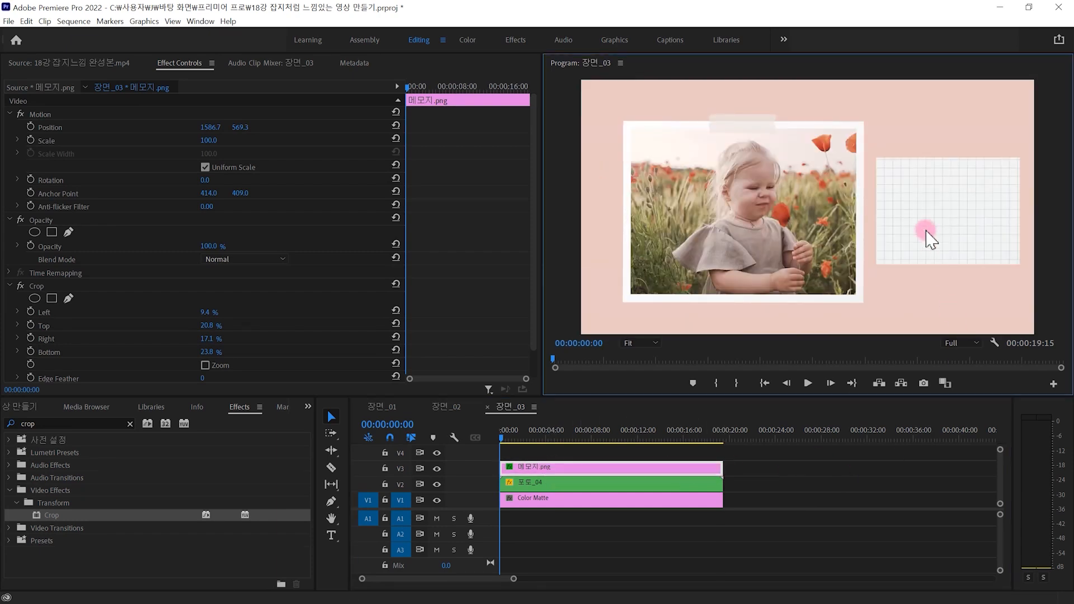
click(927, 236)
drag(931, 254, 891, 256)
click(839, 477)
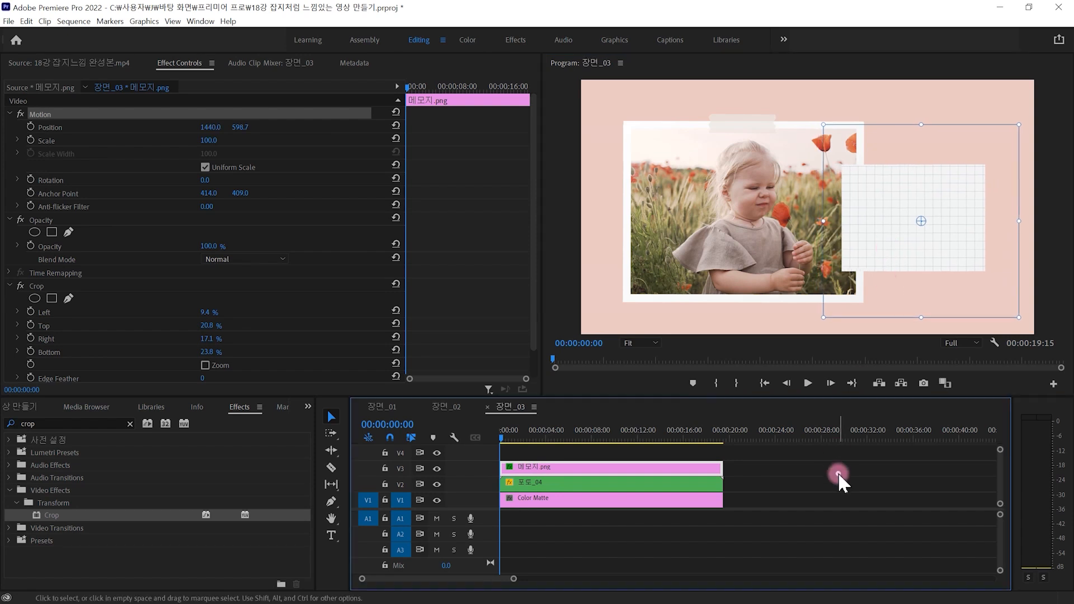
- Nudge the nested 포토_04 photo slightly to the right, further under the memo paper
click(649, 484)
mouse_move(677, 277)
mouse_down()
mouse_move(669, 268)
mouse_move(686, 280)
mouse_up()
click(874, 506)
- Rotate the memo paper slightly clockwise
click(585, 468)
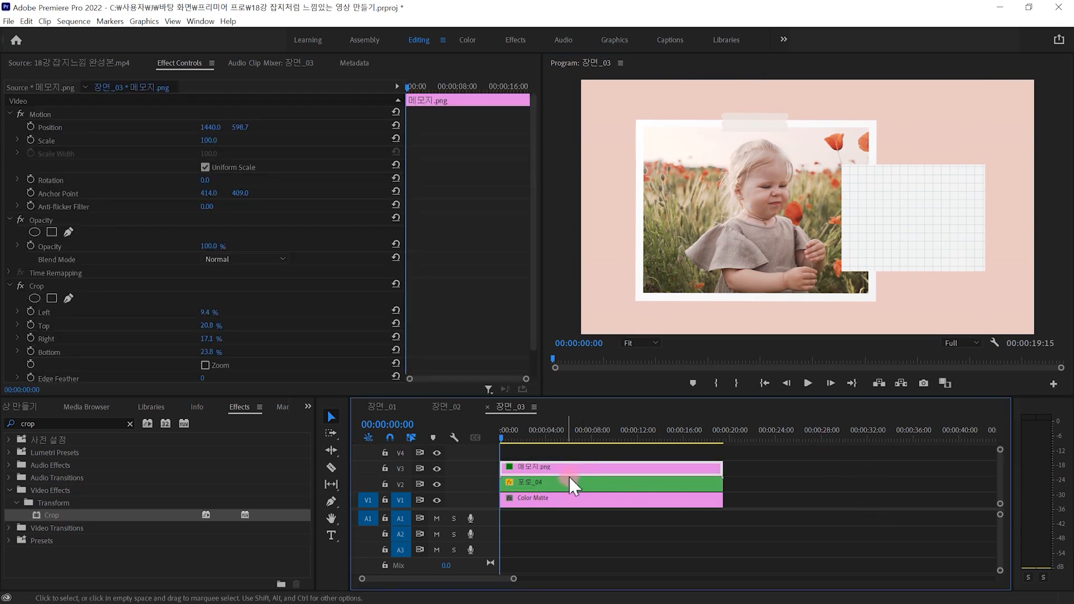
drag(526, 449, 568, 495)
mouse_move(530, 456)
mouse_down()
mouse_move(547, 291)
mouse_move(488, 201)
mouse_move(427, 180)
mouse_move(330, 171)
mouse_move(201, 182)
mouse_move(227, 183)
mouse_up()
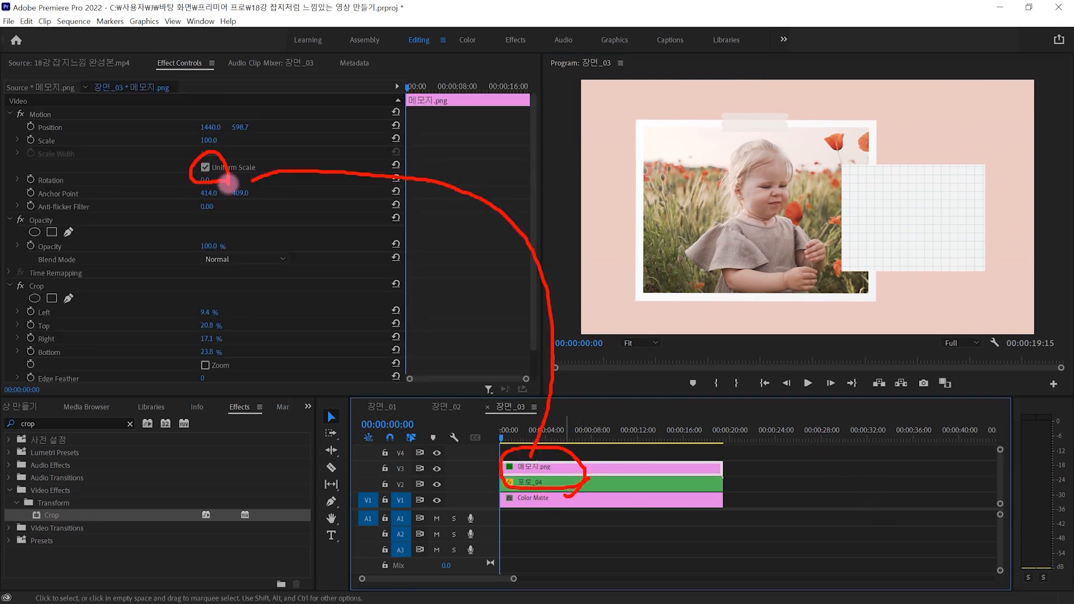
click(213, 179)
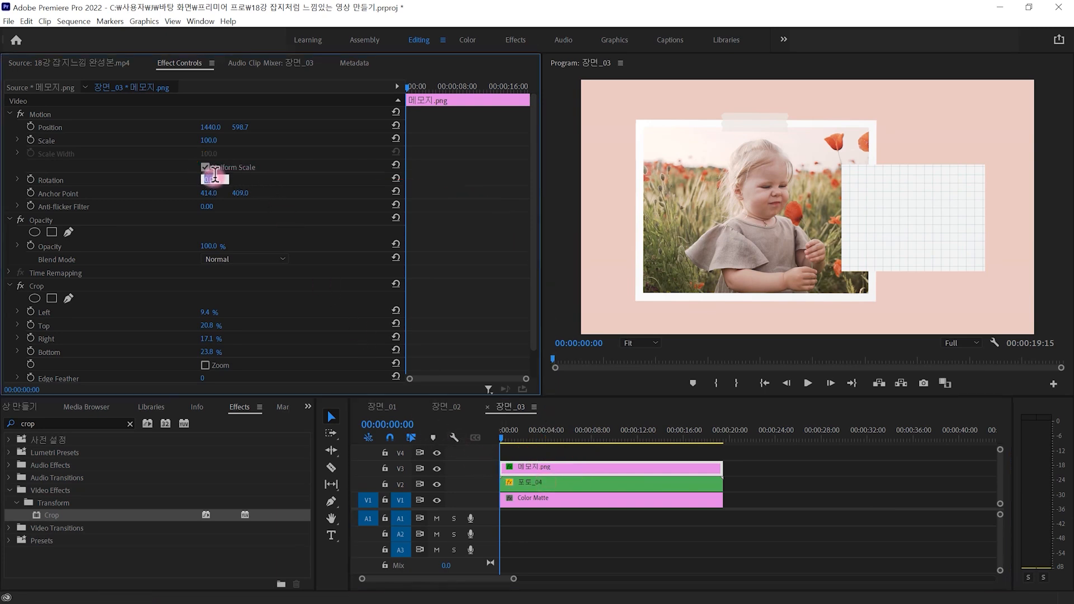
key(Return)
mouse_move(221, 194)
mouse_down()
mouse_move(155, 161)
mouse_move(222, 155)
mouse_move(221, 201)
mouse_move(273, 150)
mouse_move(609, 237)
mouse_move(799, 213)
mouse_up()
mouse_move(832, 149)
mouse_down()
mouse_move(806, 271)
mouse_move(916, 279)
mouse_move(992, 221)
mouse_up()
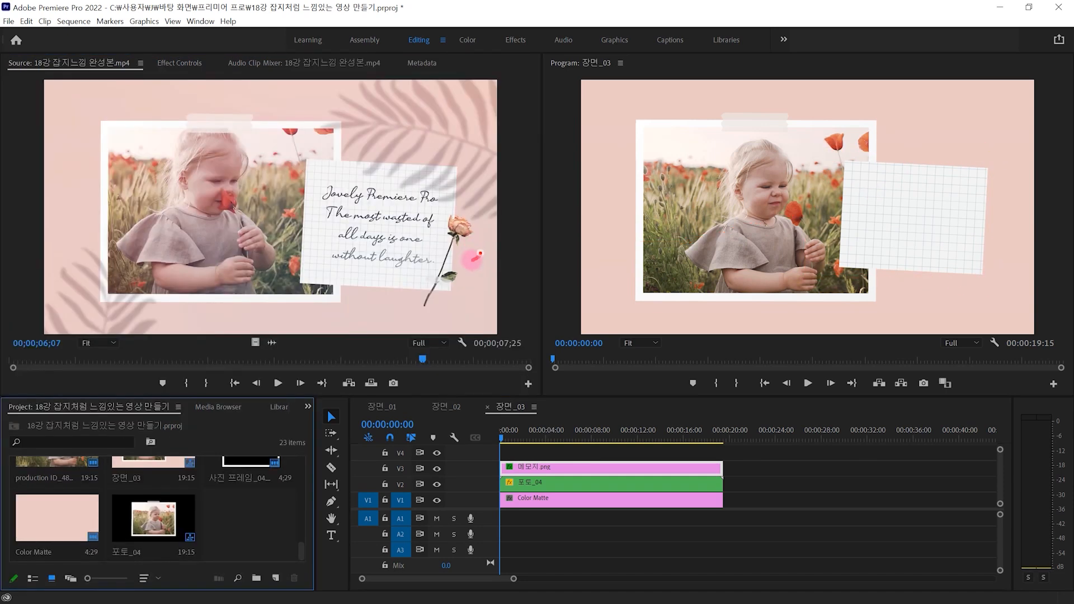
- Import the rose image 드라이플라워_02.png from the 18강 수업 소스 folder into the project
mouse_move(480, 253)
mouse_down()
mouse_move(441, 252)
mouse_move(436, 191)
mouse_up()
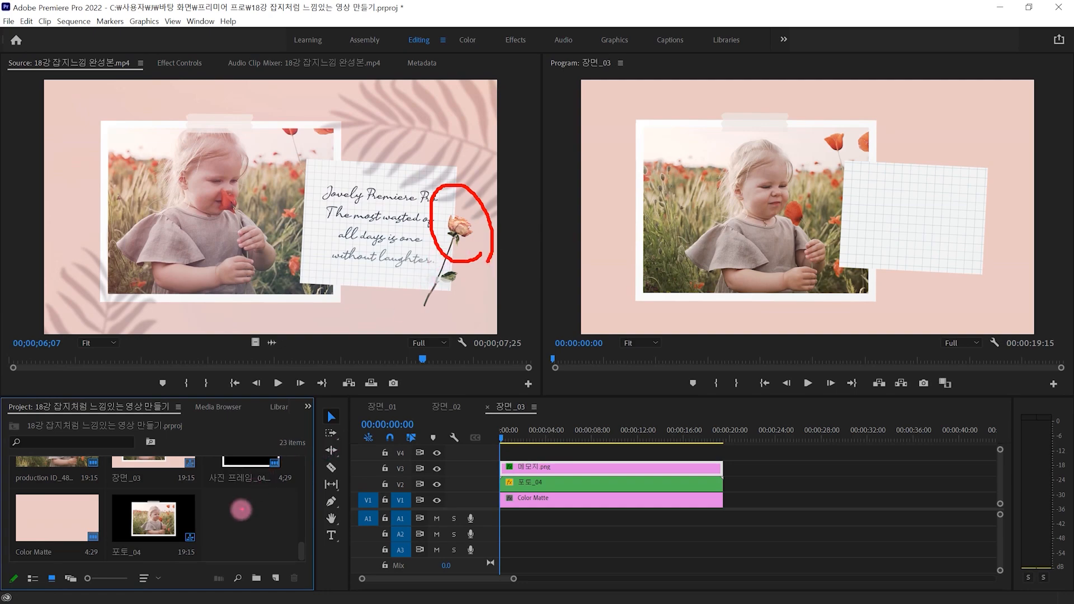
double_click(264, 523)
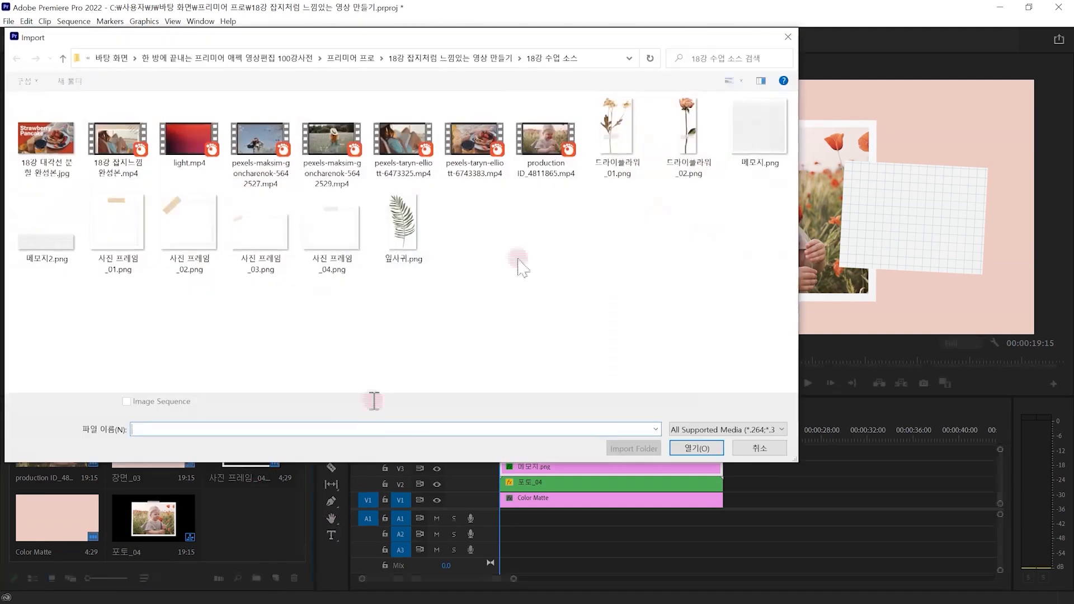
mouse_move(689, 199)
mouse_down()
mouse_move(653, 160)
mouse_move(727, 107)
mouse_move(716, 193)
mouse_move(682, 202)
mouse_up()
click(719, 140)
click(697, 448)
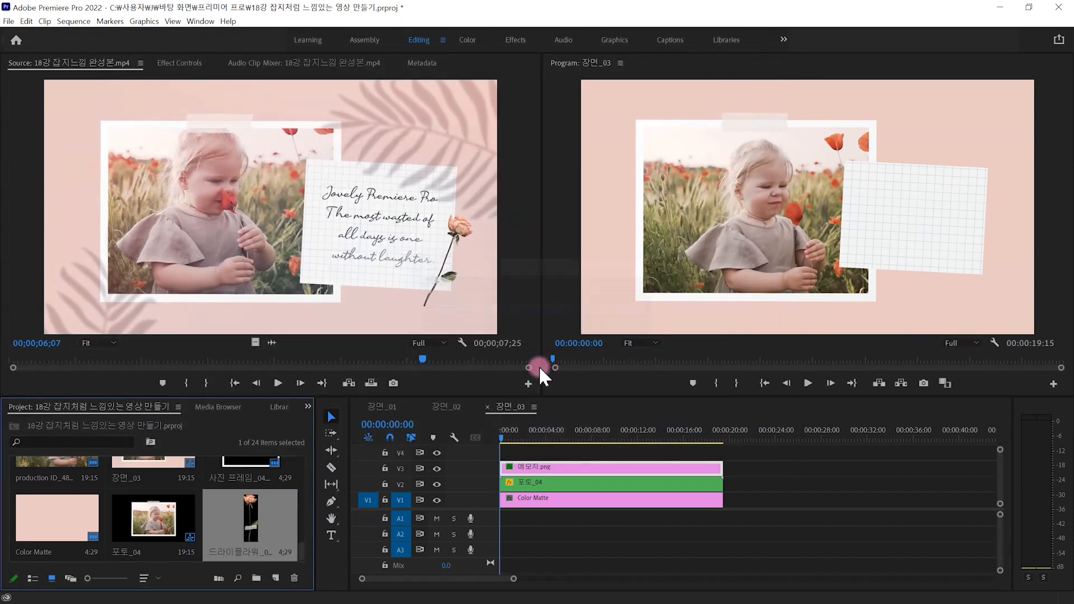
- Put the rose image on V4 at the sequence start and fit it, reduced and tilted clockwise, over the memo paper's lower right edge
drag(311, 529, 501, 453)
click(800, 220)
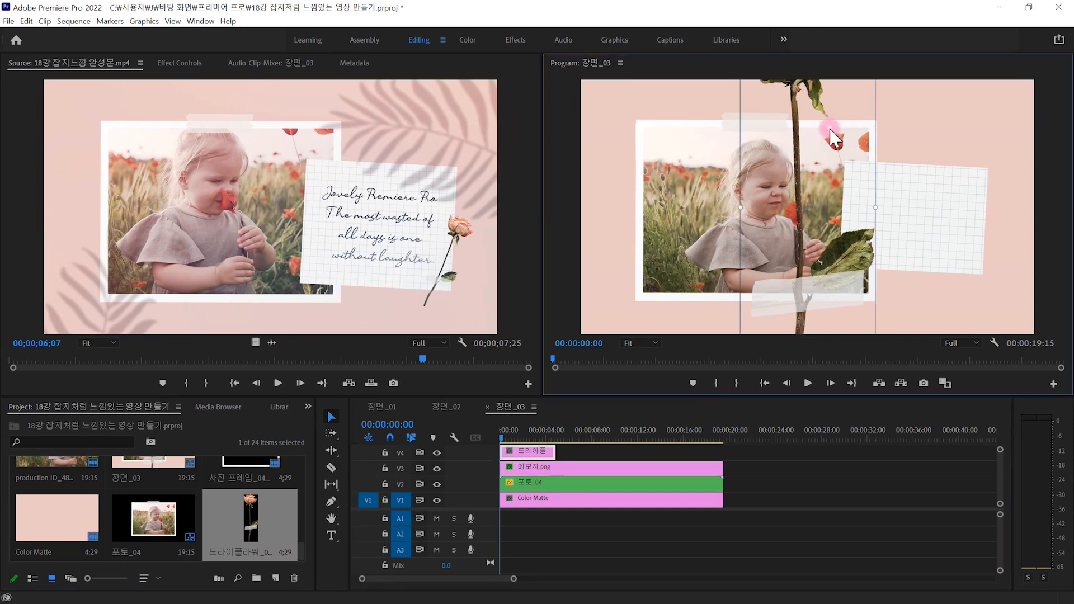
drag(845, 124, 840, 189)
drag(865, 141, 849, 214)
drag(817, 253, 985, 258)
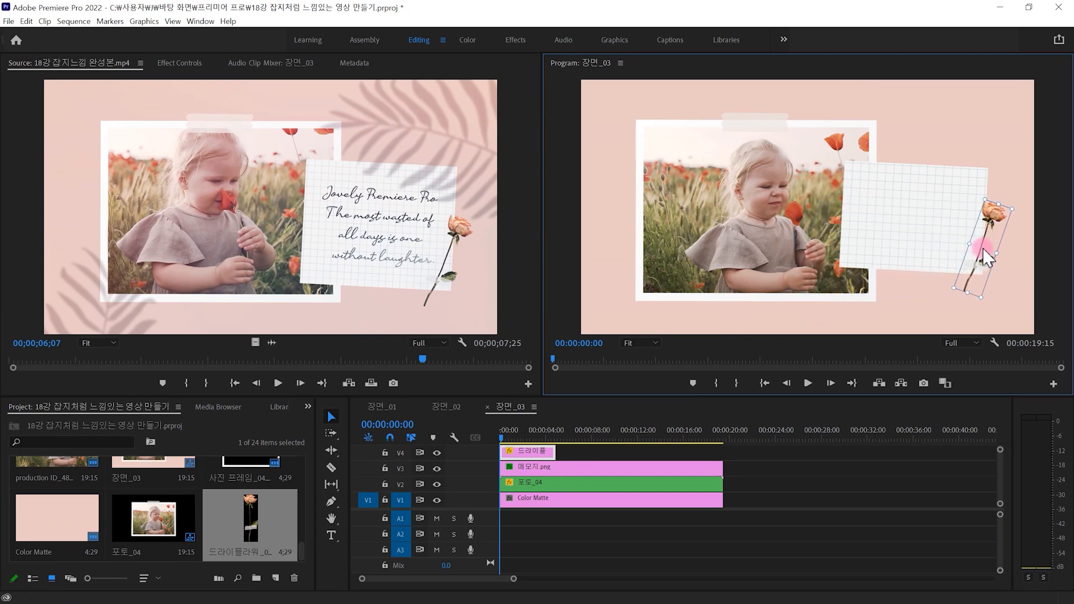
click(794, 457)
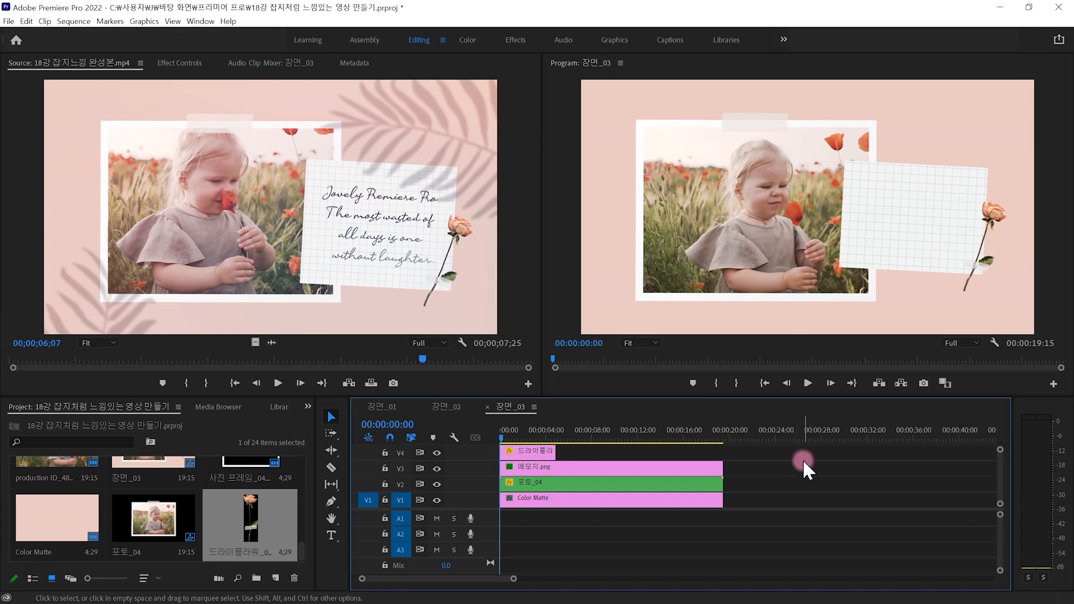
drag(910, 160, 954, 145)
mouse_move(1007, 282)
mouse_down()
mouse_move(963, 306)
mouse_move(944, 198)
mouse_move(1017, 179)
mouse_move(995, 283)
mouse_up()
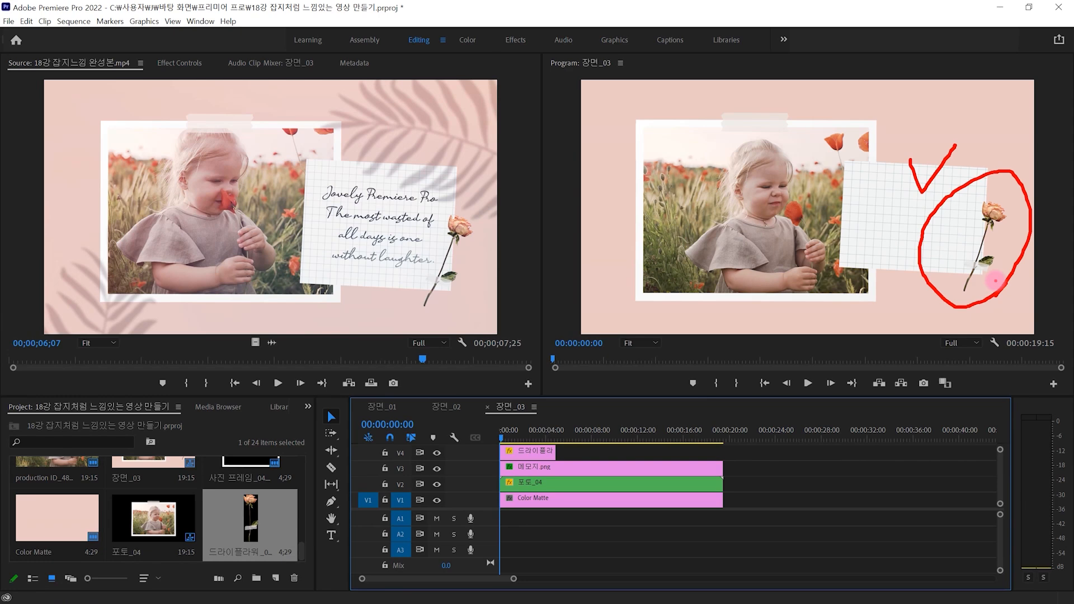
key(e)
mouse_move(1014, 255)
mouse_down()
mouse_move(951, 283)
mouse_move(1006, 180)
mouse_move(1005, 262)
mouse_up()
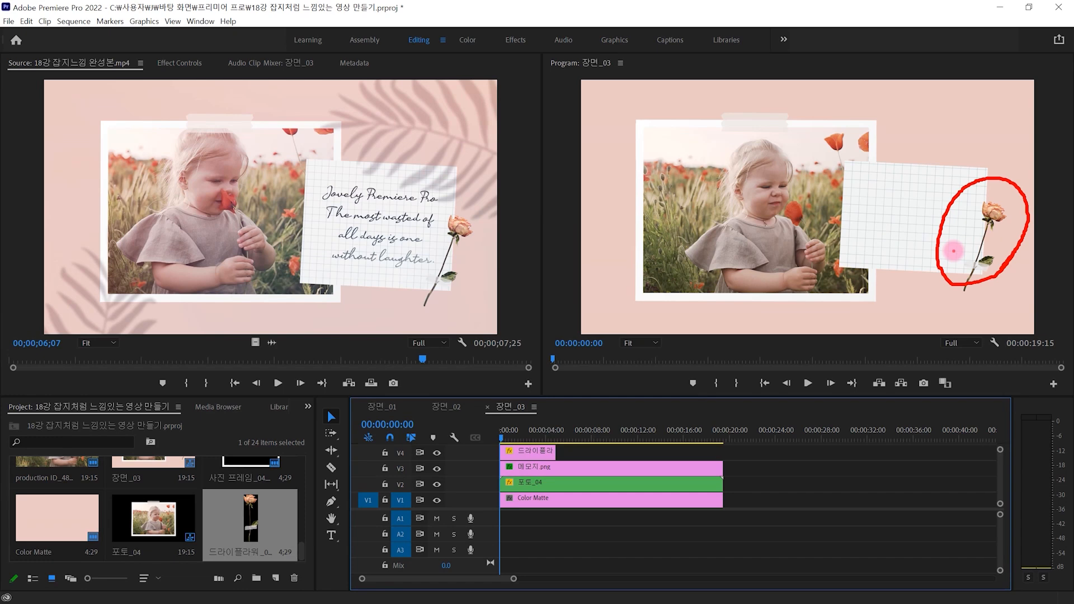
mouse_move(980, 200)
mouse_down()
mouse_move(940, 287)
mouse_move(977, 302)
mouse_move(1028, 204)
mouse_up()
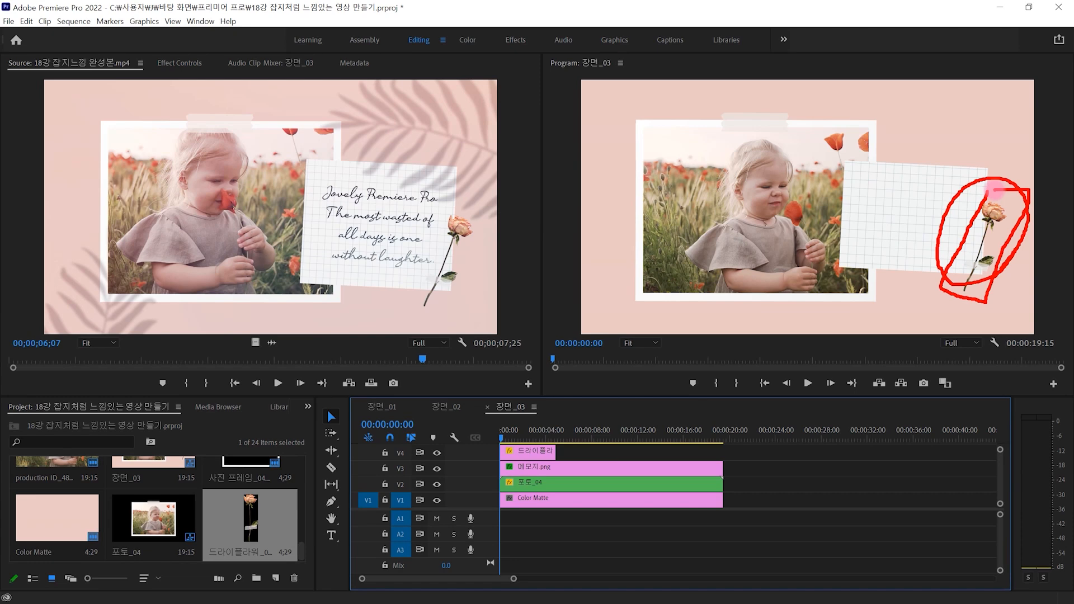
drag(893, 170, 908, 157)
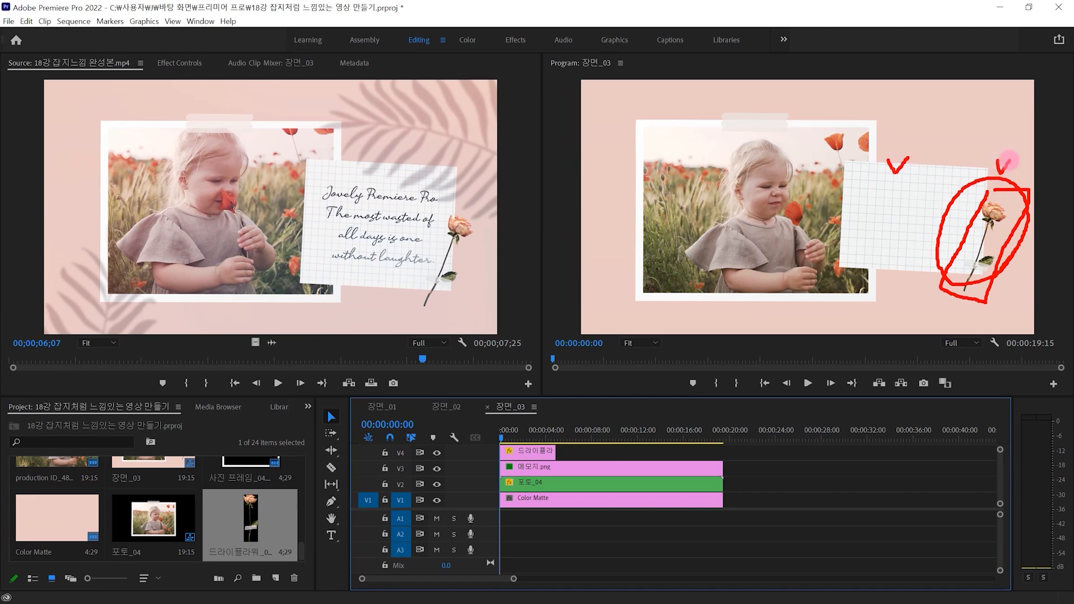
- Extend the rose clip on V4 to end together with the memo paper and photo clips below it
key(Escape)
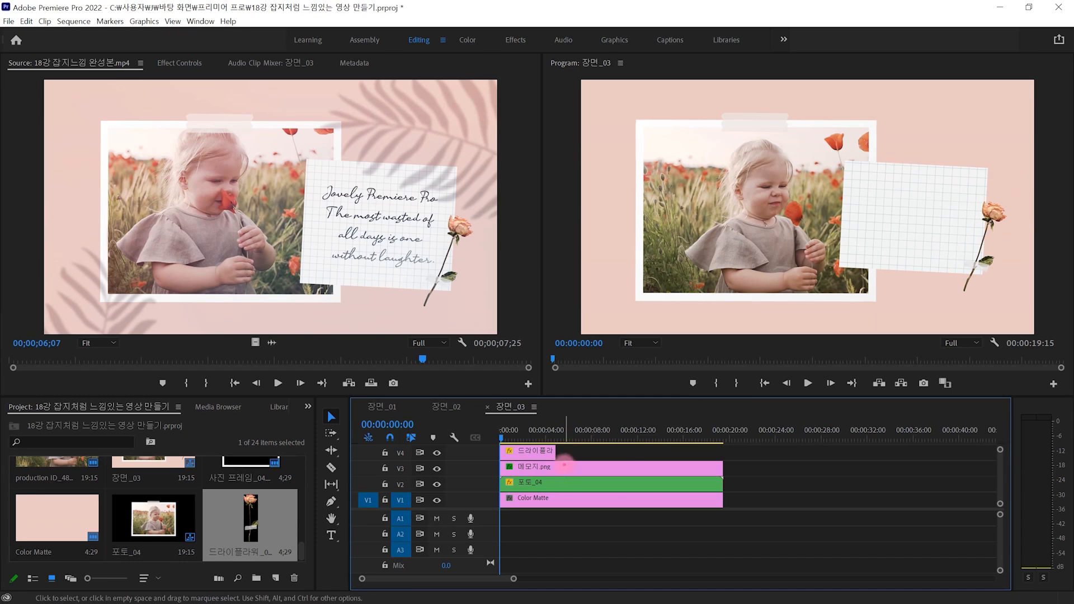
mouse_move(564, 463)
mouse_down()
mouse_move(580, 479)
mouse_move(643, 452)
mouse_move(723, 452)
mouse_up()
key(Escape)
- Review the compositions in the 장면_01, 장면_02 and 장면_03 sequences
mouse_move(528, 386)
mouse_down()
mouse_move(391, 384)
mouse_move(360, 403)
mouse_move(412, 423)
mouse_move(413, 406)
mouse_up()
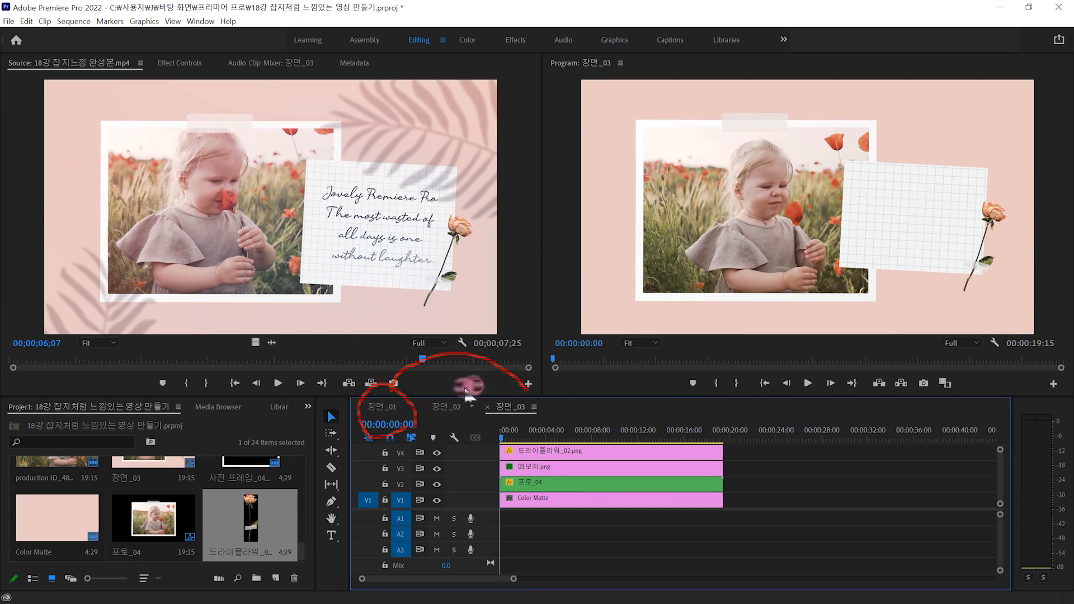
click(391, 406)
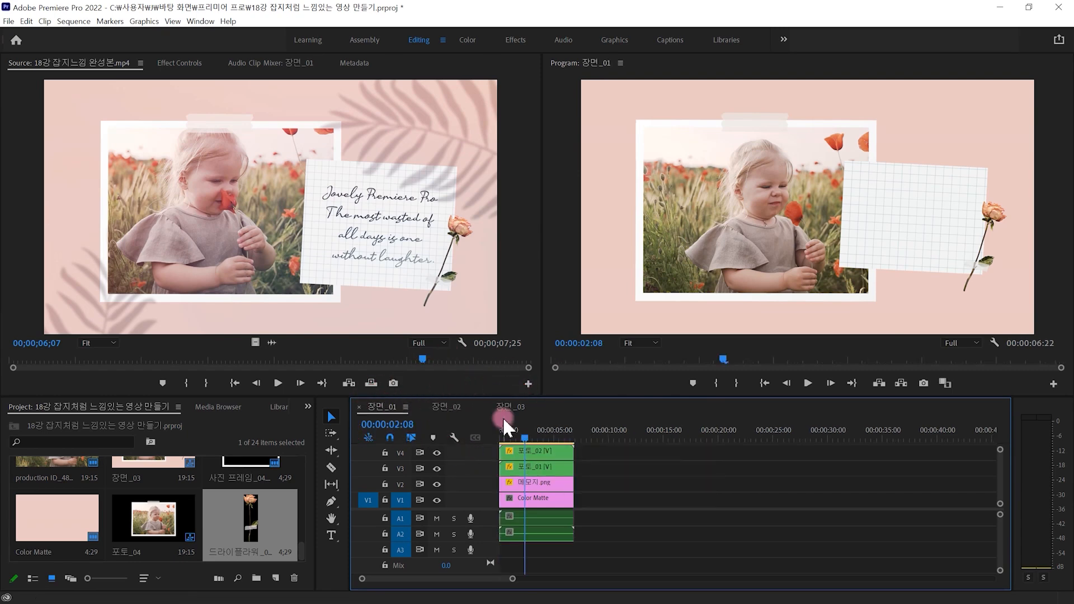
click(451, 407)
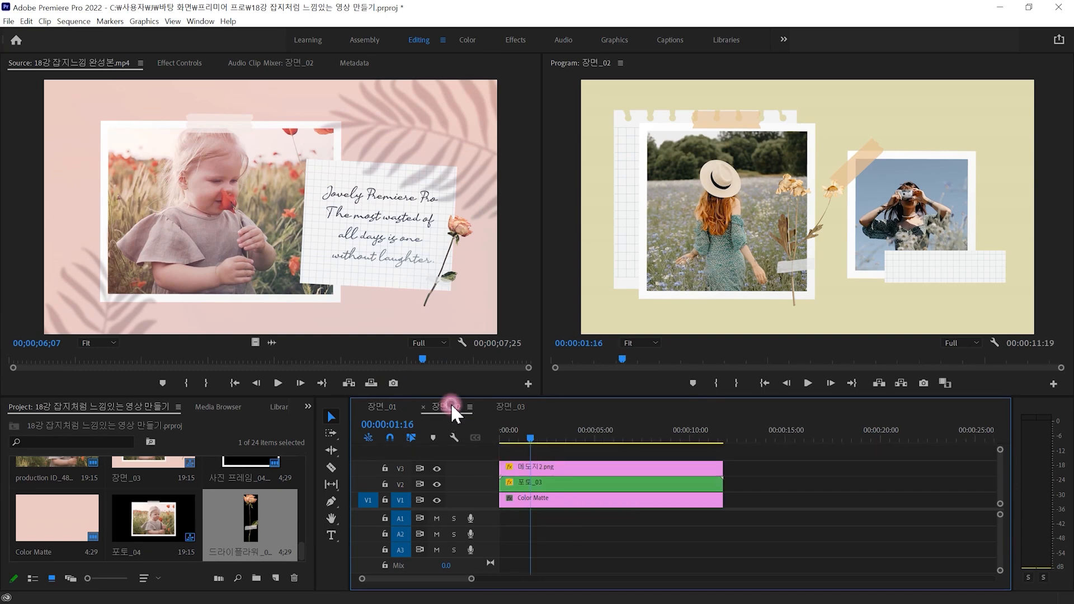
click(511, 407)
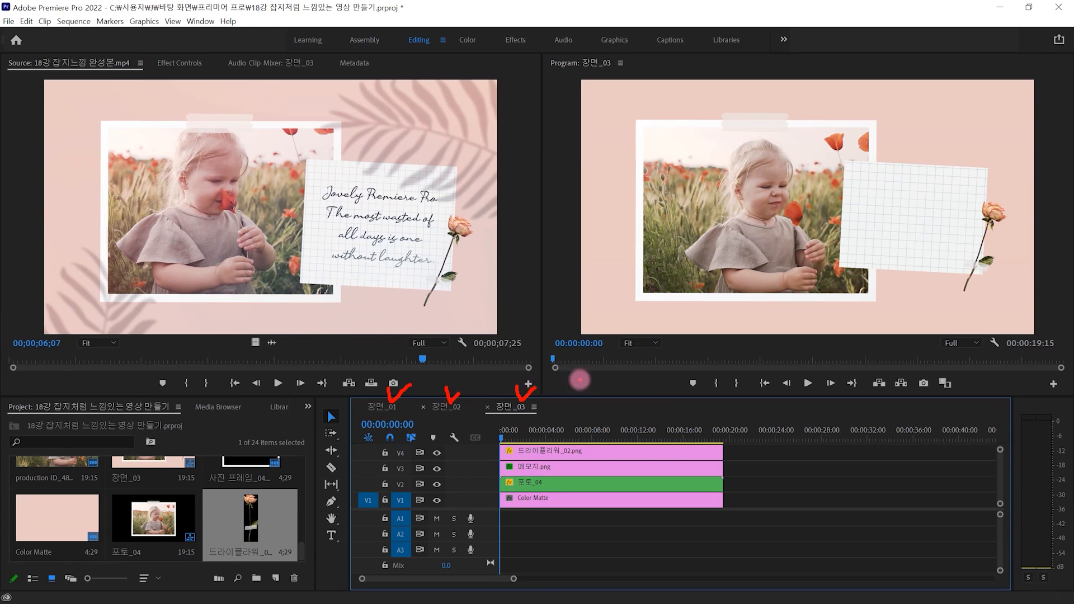
mouse_move(356, 382)
mouse_down()
mouse_move(400, 420)
mouse_move(548, 427)
mouse_up()
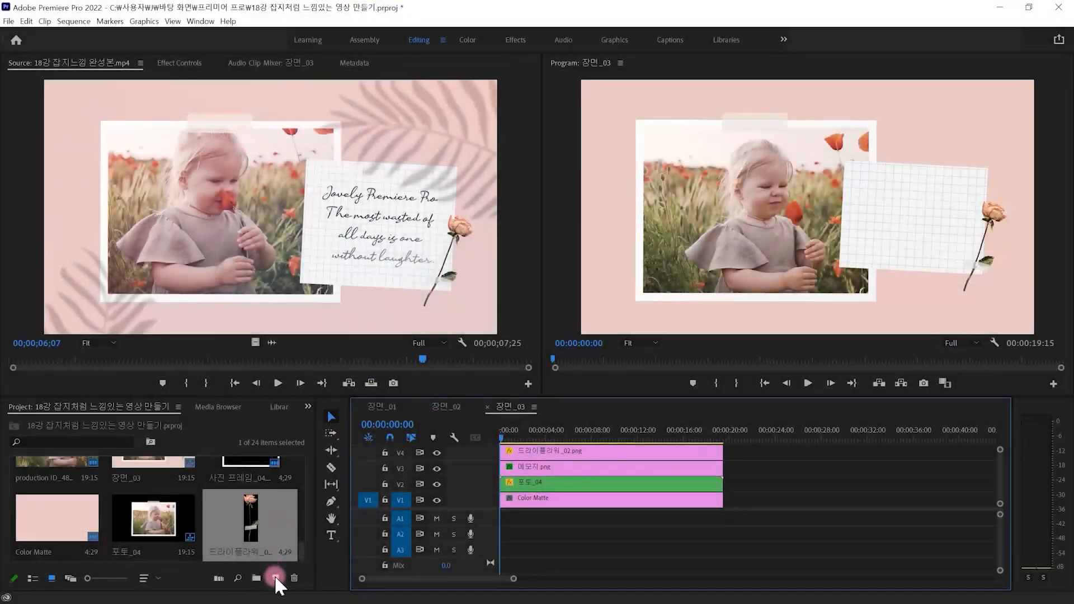
- Create a new sequence named 최종 시퀀스 from the Digital SLR preset DSLR 1080p30
click(275, 577)
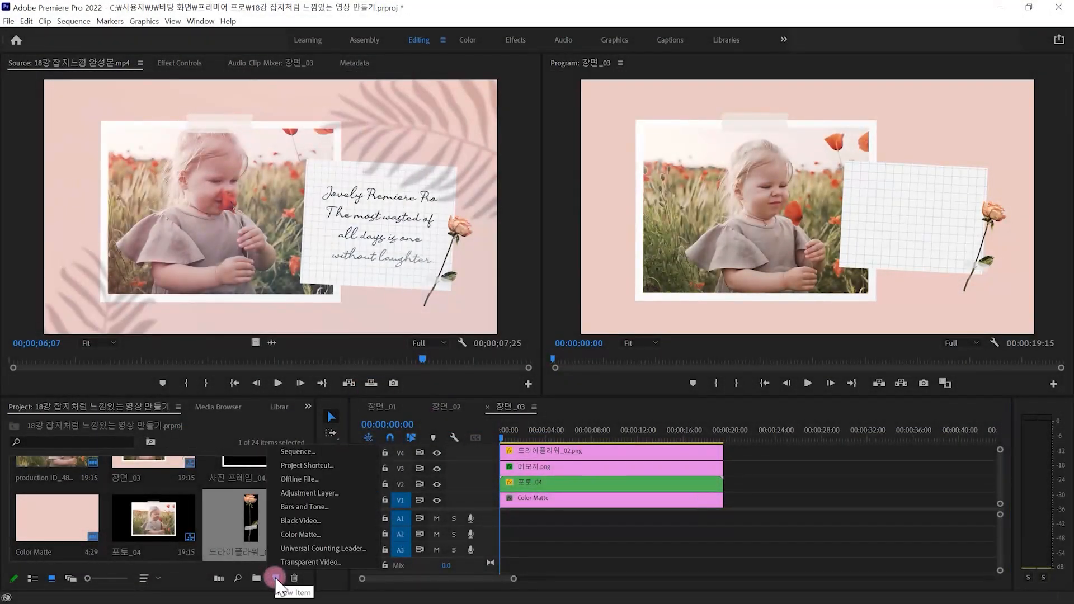
click(317, 454)
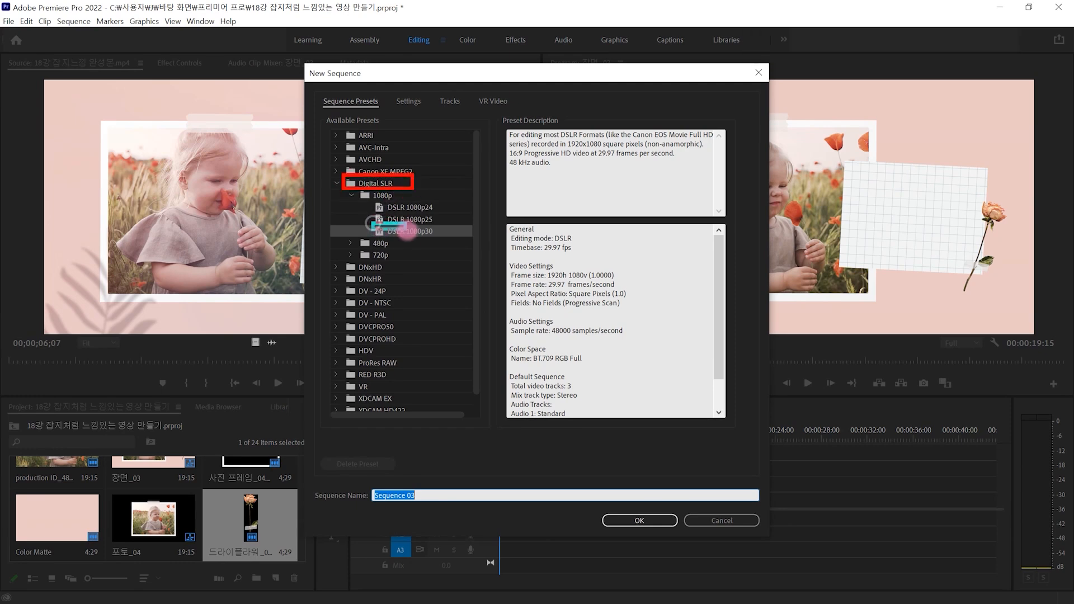
mouse_move(433, 244)
mouse_down()
mouse_move(460, 340)
mouse_move(412, 433)
mouse_move(409, 479)
mouse_move(397, 469)
mouse_move(421, 460)
mouse_move(410, 495)
mouse_up()
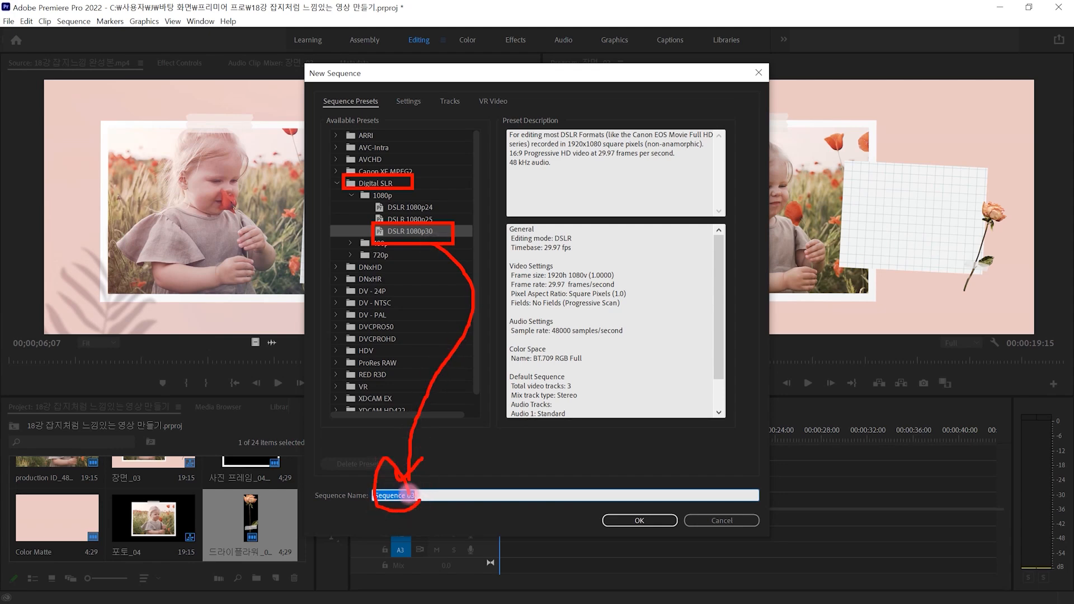
key(Escape)
text(ㅈ)
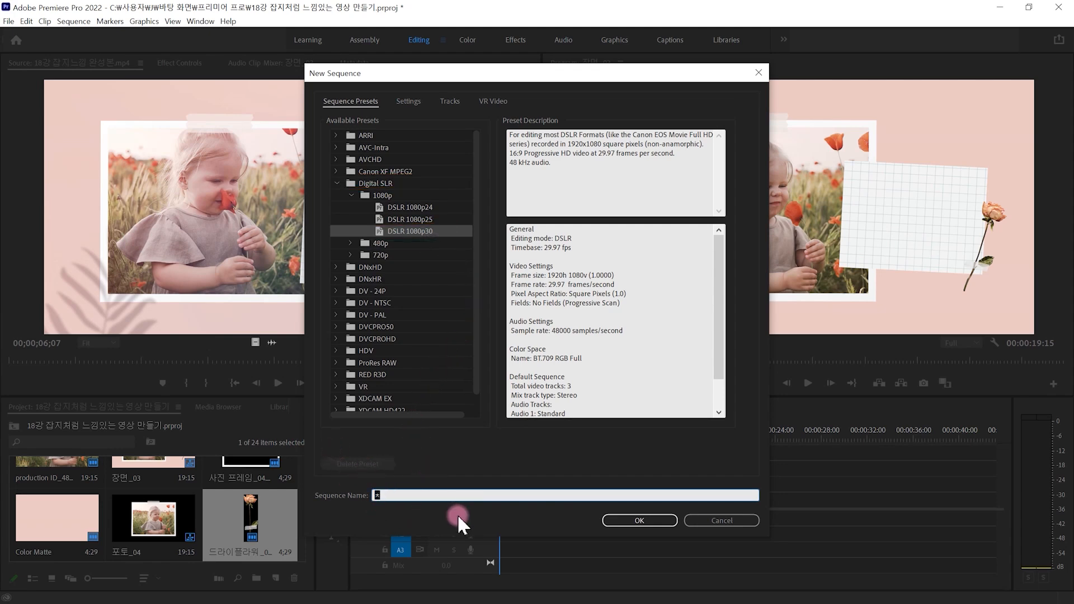
text(최종 시ㅋ퀀스)
click(658, 519)
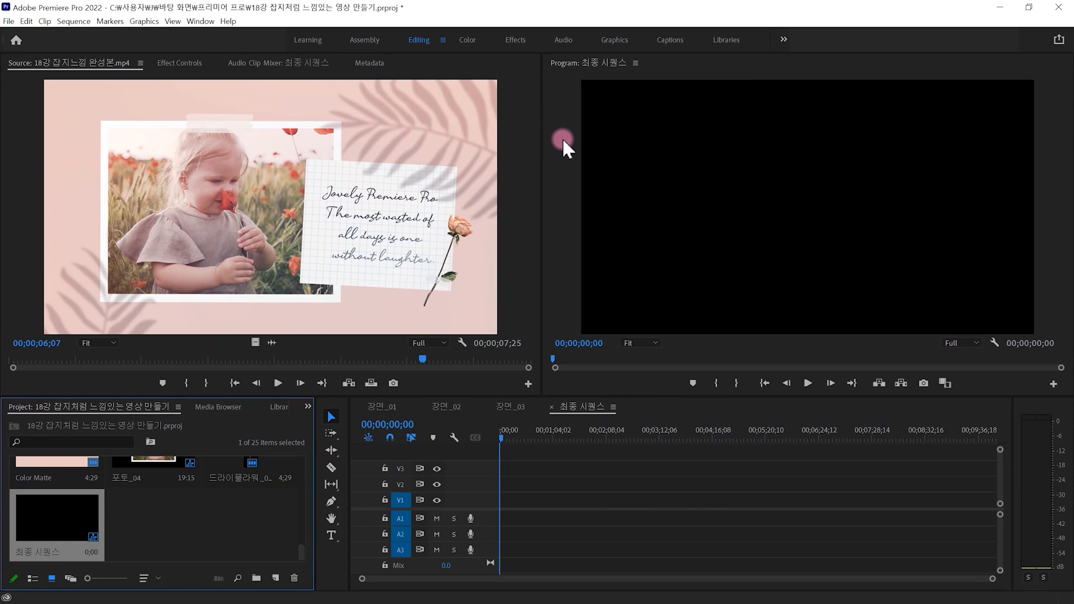
drag(575, 77, 1034, 332)
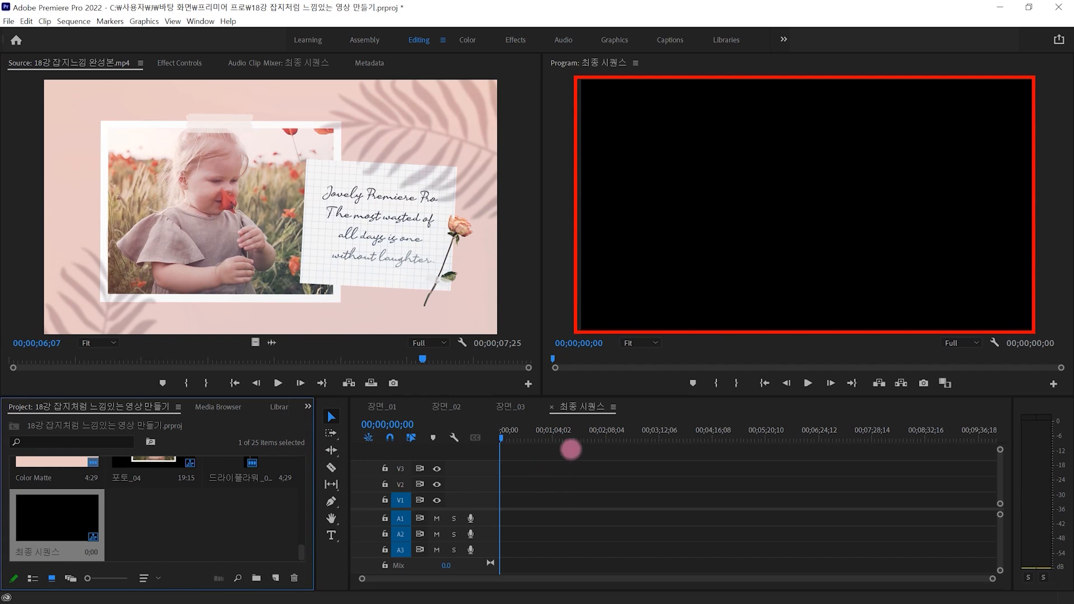
mouse_move(398, 401)
mouse_down()
mouse_move(392, 415)
mouse_move(521, 473)
mouse_move(467, 379)
mouse_move(554, 498)
mouse_up()
mouse_move(545, 418)
mouse_down()
mouse_move(494, 376)
mouse_move(537, 423)
mouse_up()
drag(528, 421, 595, 503)
click(619, 487)
right_click(562, 139)
click(200, 525)
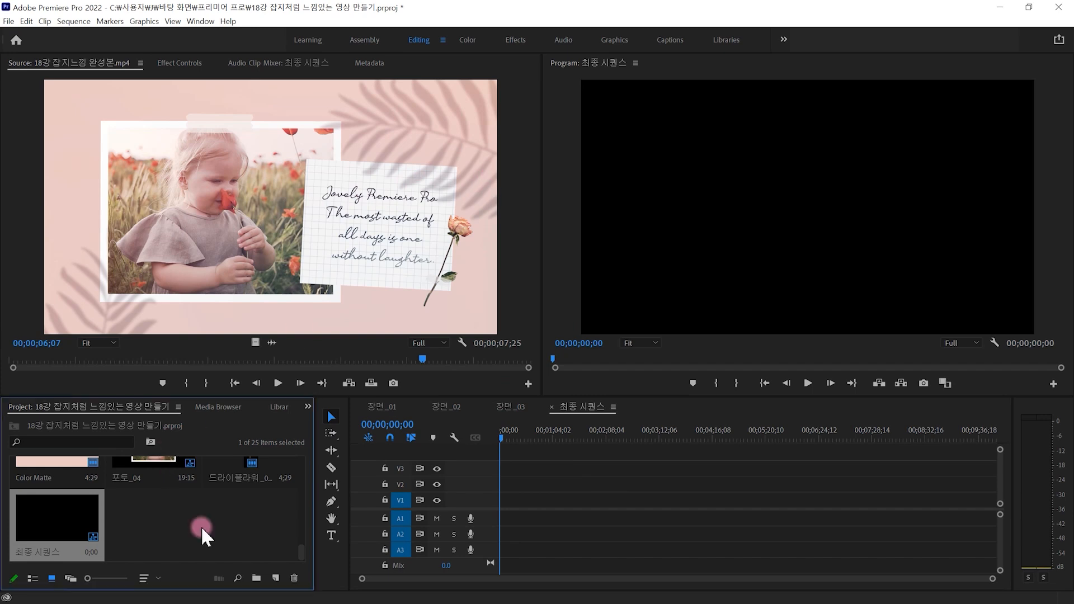
mouse_move(130, 409)
mouse_down()
mouse_move(49, 544)
mouse_move(40, 588)
mouse_move(23, 591)
mouse_move(36, 565)
mouse_move(47, 588)
mouse_up()
right_click(147, 491)
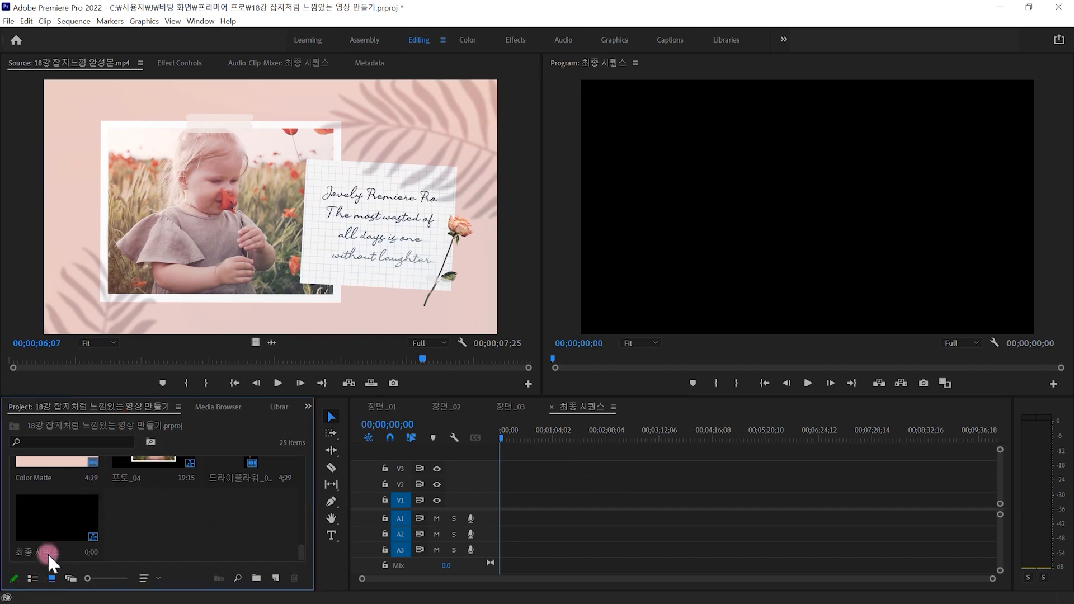
- List the project items by name and place 장면_01 and 장면_02 back to back on V1 from the start, keeping the existing sequence settings
click(34, 579)
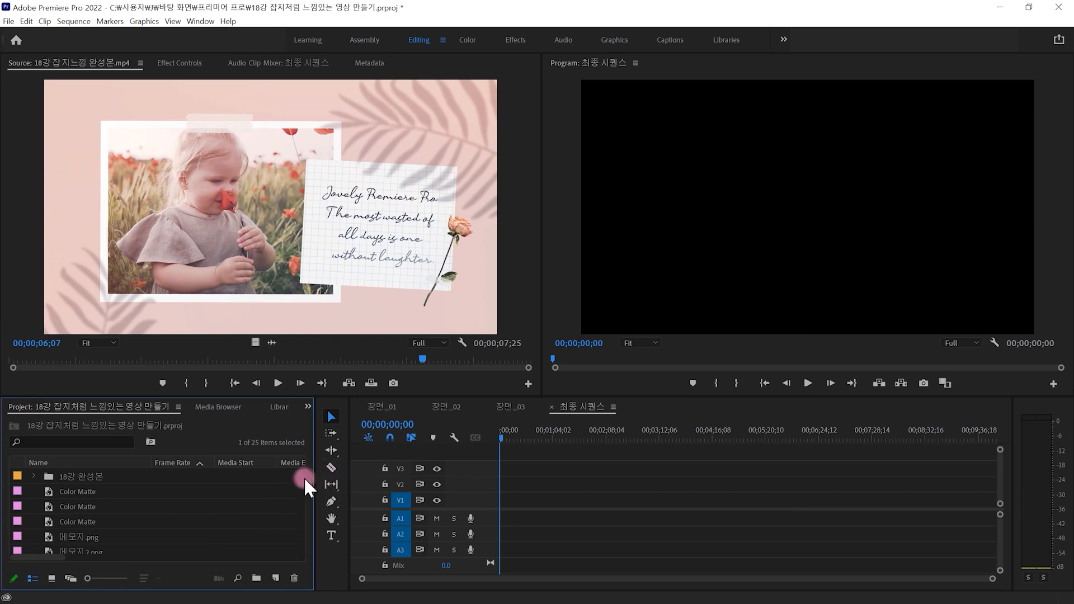
drag(304, 495, 309, 529)
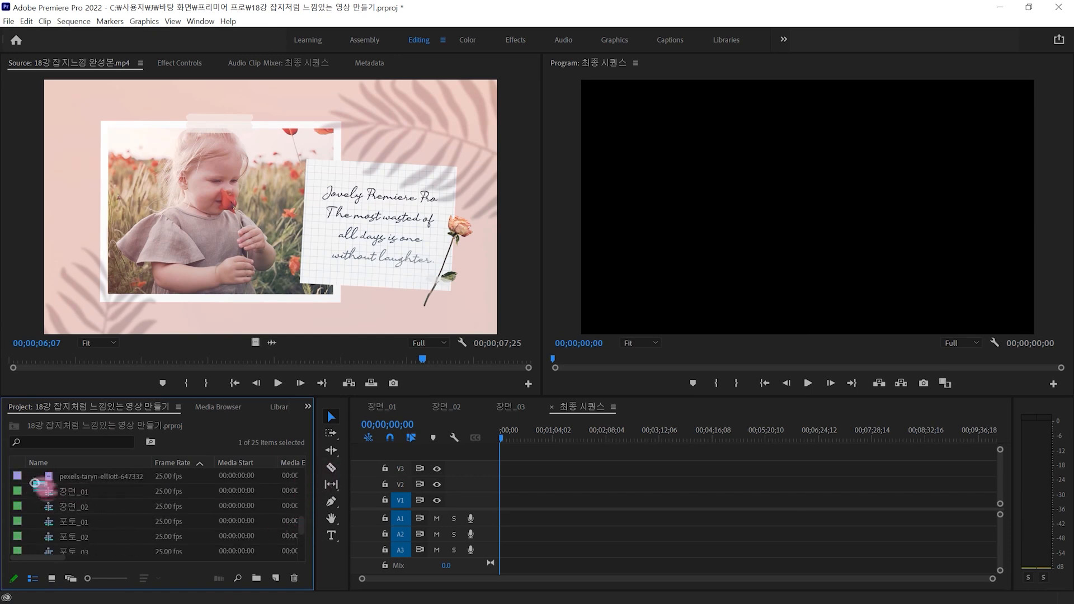
drag(72, 496, 501, 501)
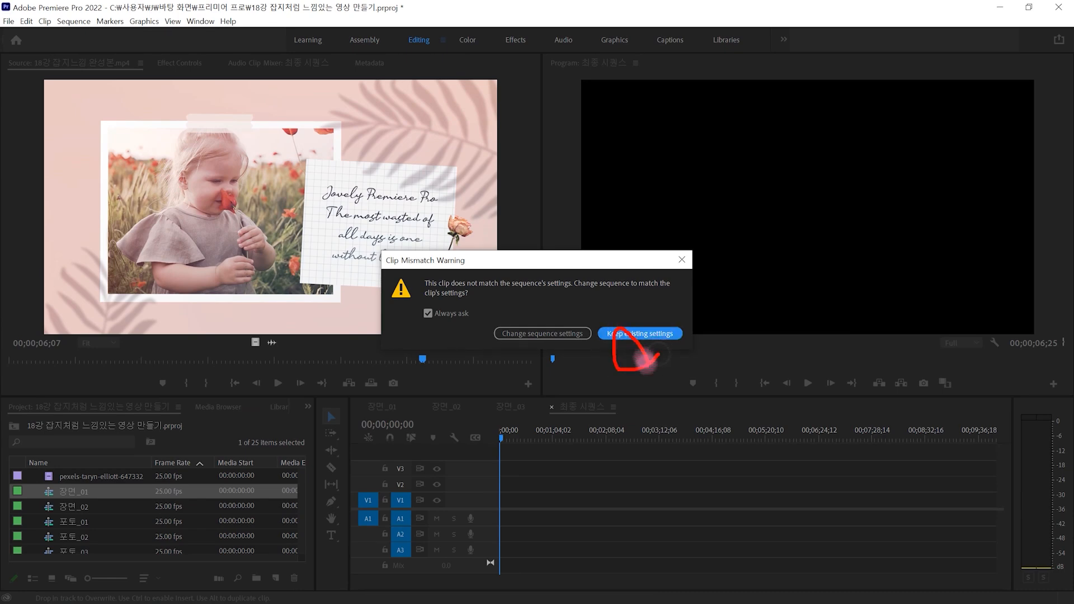
drag(73, 506, 509, 526)
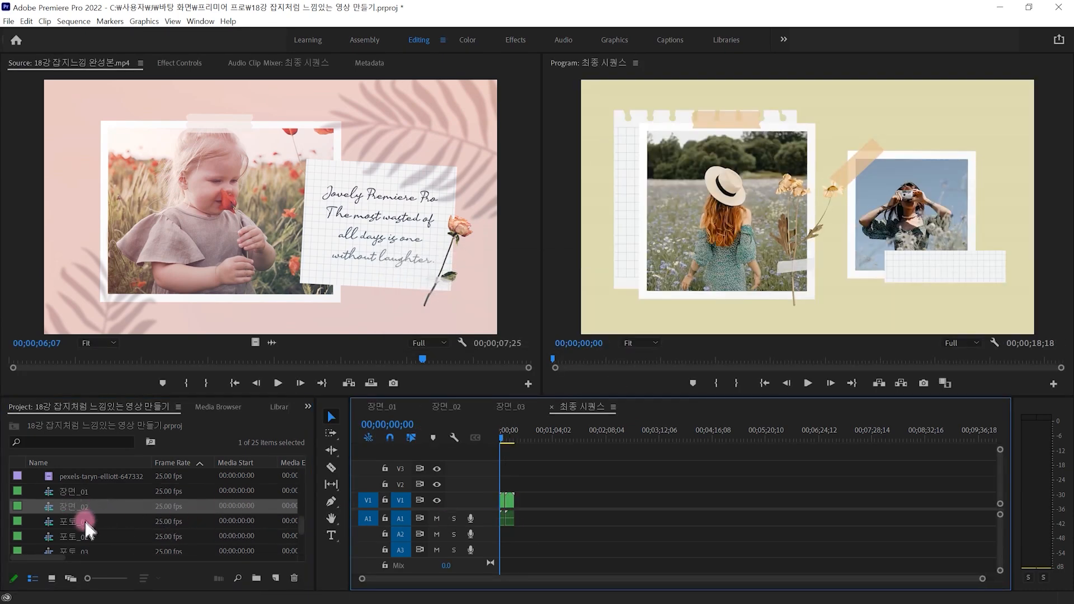
- Append the 장면_03 sequence directly after 장면_02 on V1 of 최종 시퀀스
scroll(89, 539, down, 1)
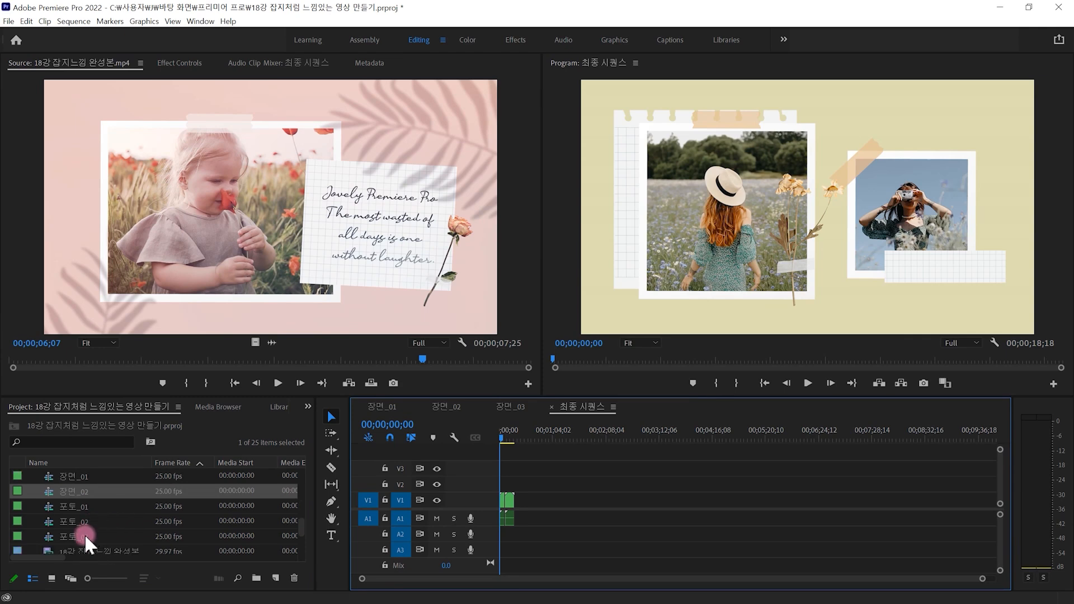
scroll(99, 506, down, 5)
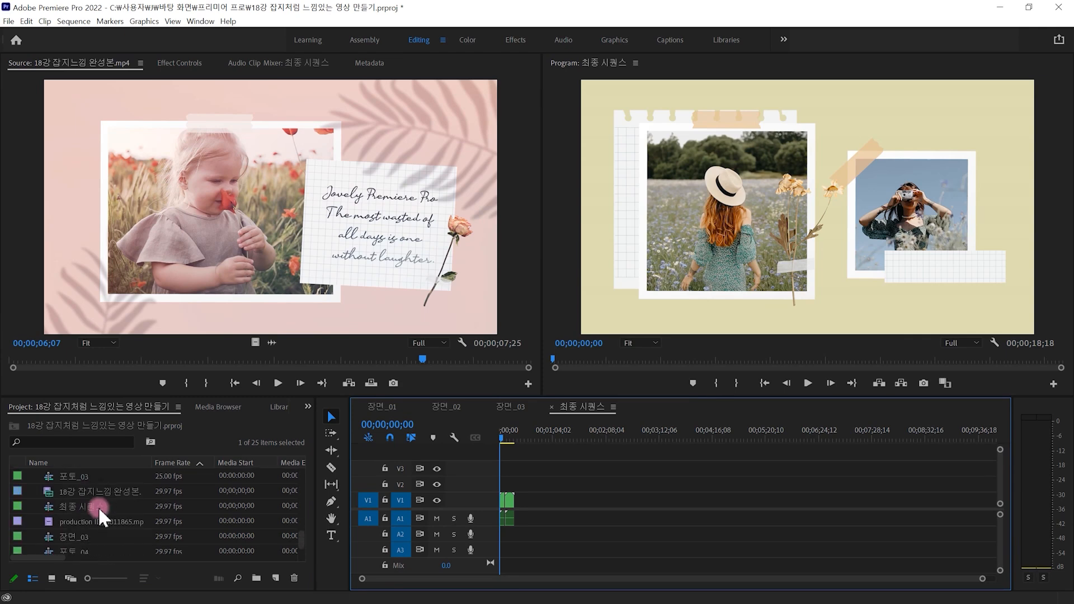
drag(72, 521, 578, 490)
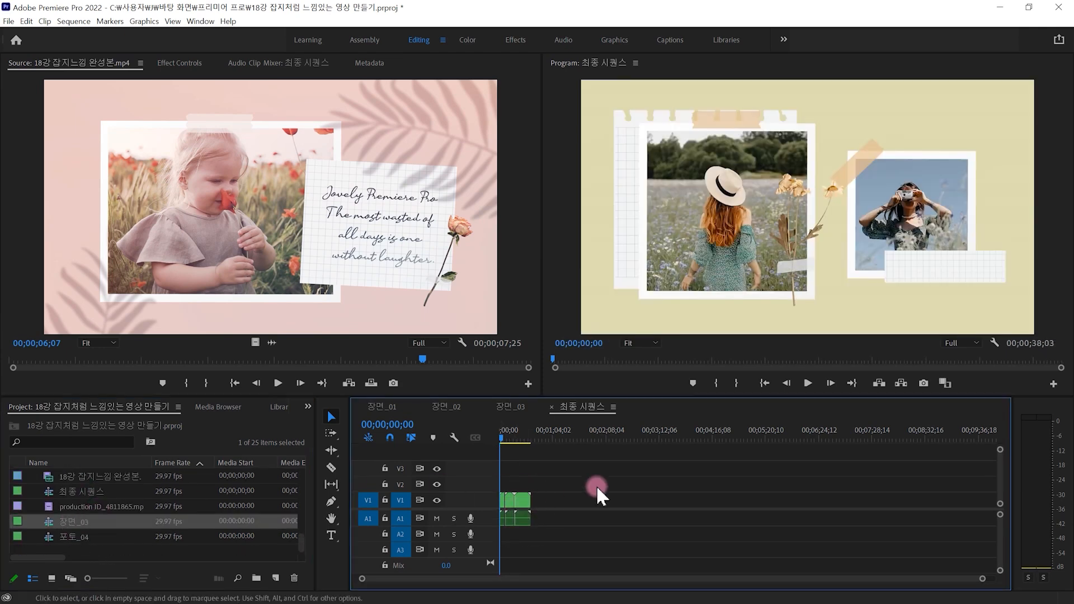
mouse_move(514, 462)
mouse_down()
mouse_move(551, 459)
mouse_move(534, 478)
mouse_move(552, 460)
mouse_up()
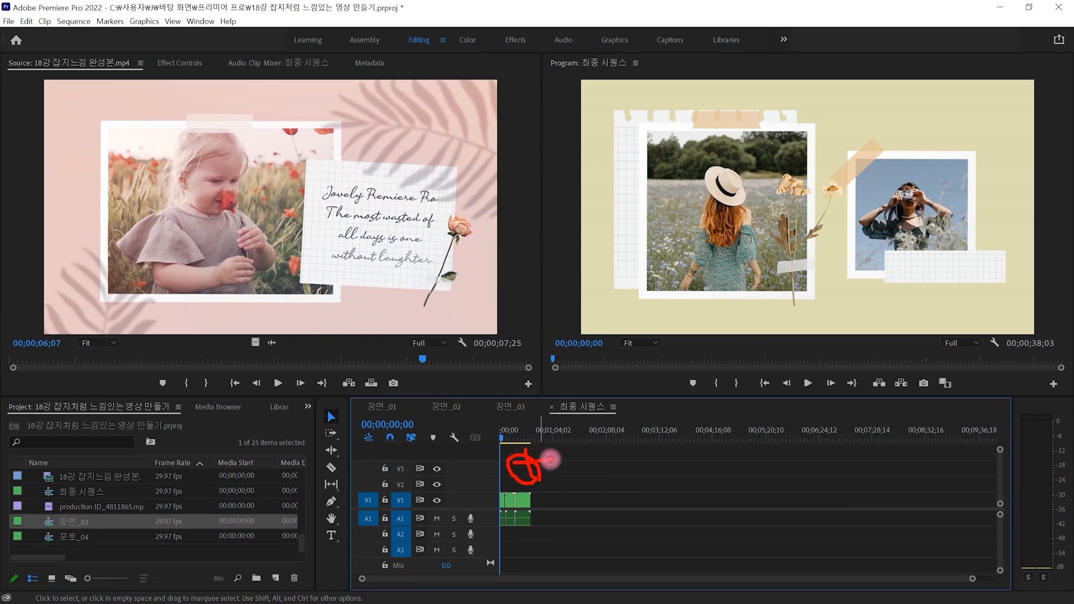
key(equal)
key(equal)
key(equal)
key(equal)
key(minus)
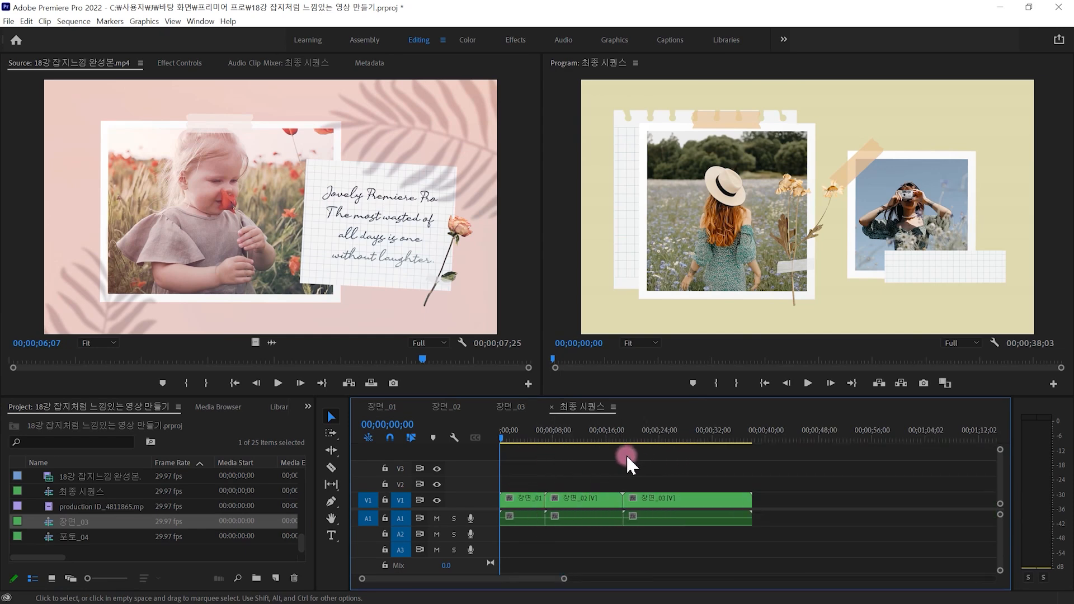
drag(524, 442, 487, 472)
drag(311, 73, 523, 213)
drag(22, 228, 174, 351)
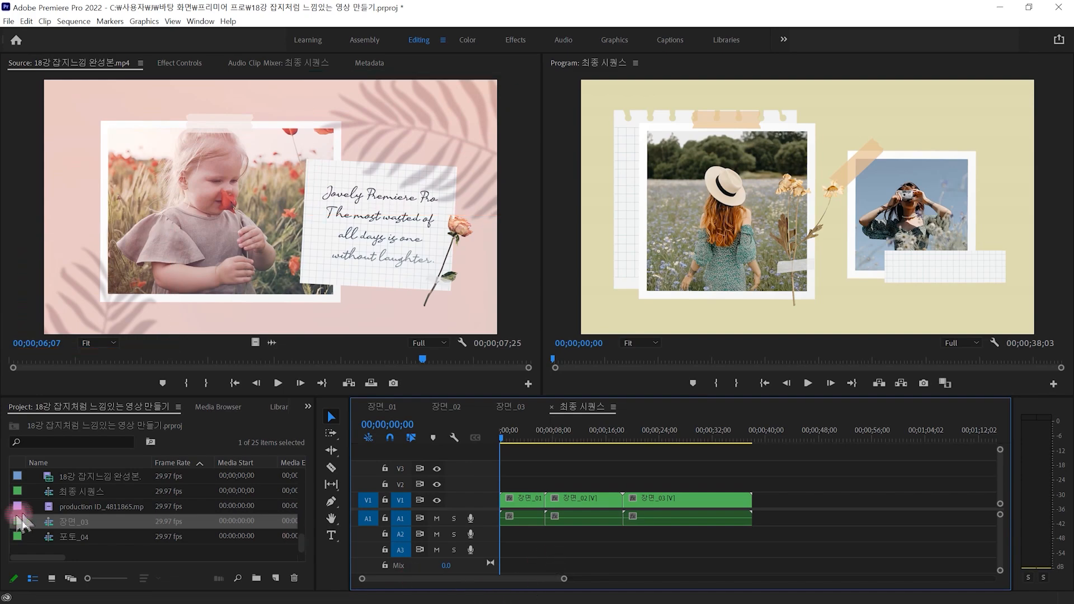
- Import the leaf image 잎사귀.png from the 18강 수업 소스 folder into the project
click(35, 505)
double_click(35, 504)
click(390, 246)
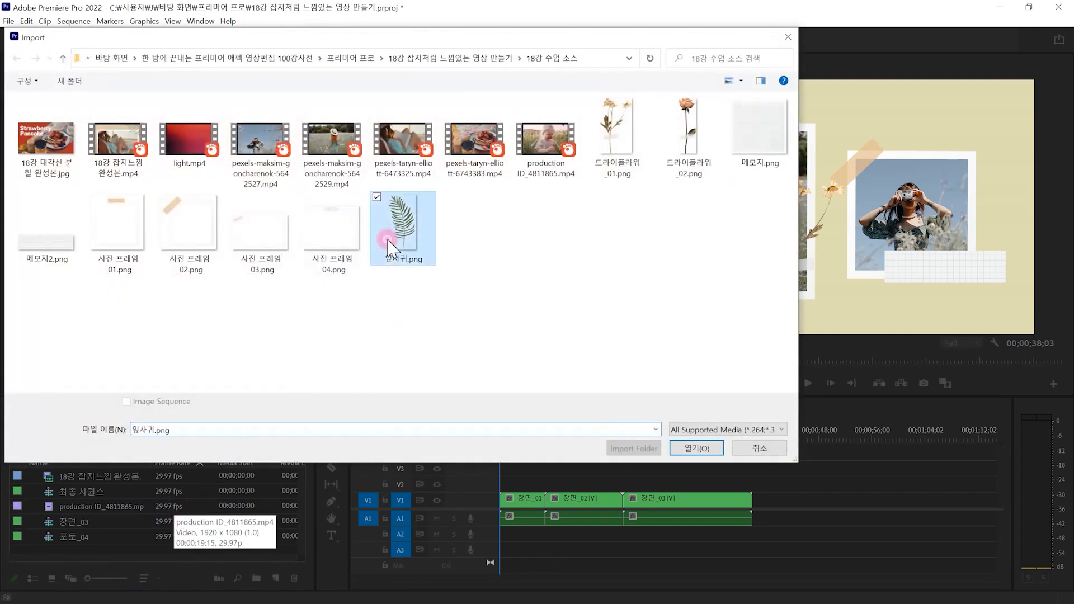
mouse_move(419, 298)
mouse_down()
mouse_move(371, 185)
mouse_move(427, 280)
mouse_up()
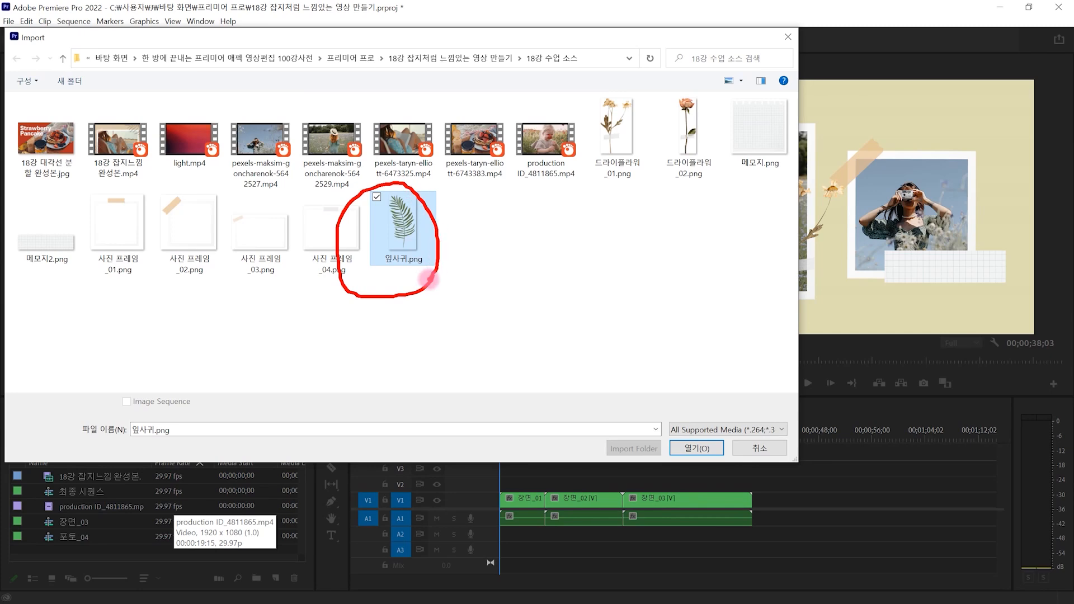
right_click(409, 250)
double_click(403, 224)
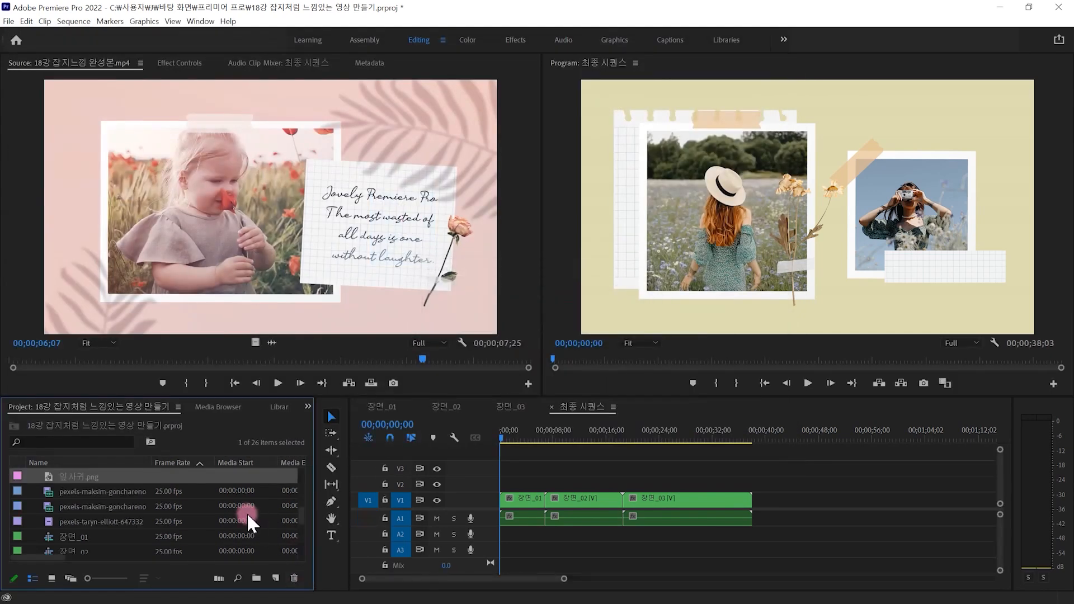
- Place the leaf image 잎사귀.png on V2 at the start of 최종 시퀀스
drag(120, 481, 512, 484)
mouse_move(861, 218)
mouse_down()
mouse_move(716, 253)
mouse_move(749, 147)
mouse_move(863, 165)
mouse_move(860, 226)
mouse_up()
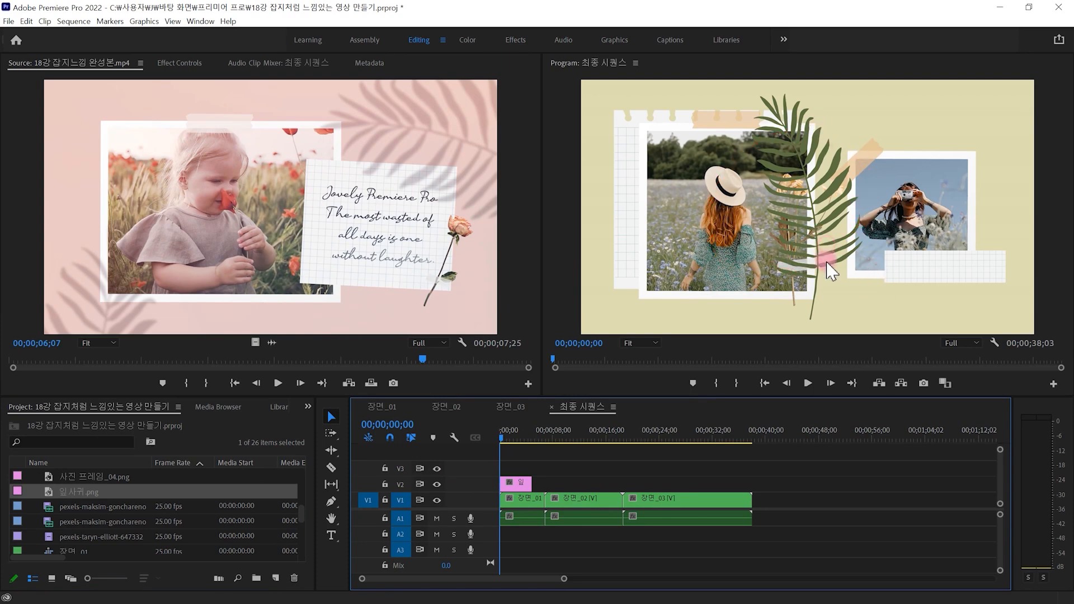
mouse_move(846, 241)
mouse_down()
mouse_move(764, 193)
mouse_move(874, 230)
mouse_move(672, 154)
mouse_move(511, 163)
mouse_move(517, 195)
mouse_move(381, 224)
mouse_move(327, 130)
mouse_move(510, 151)
mouse_up()
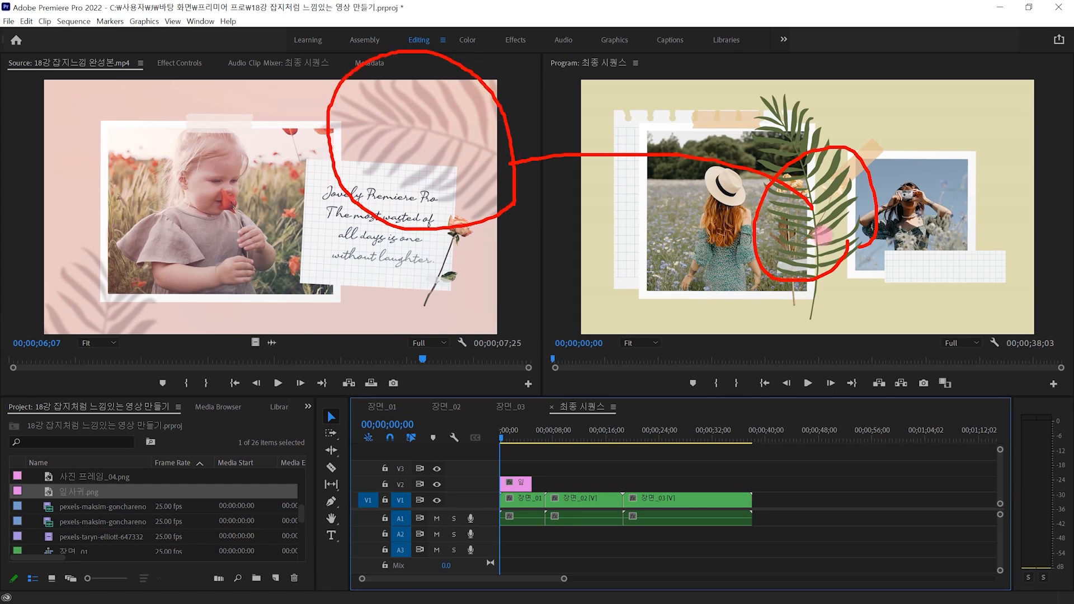
- Enlarge the leaf, rotate it counterclockwise and fit it over the upper right corner of the frame, partly outside the edge
click(825, 221)
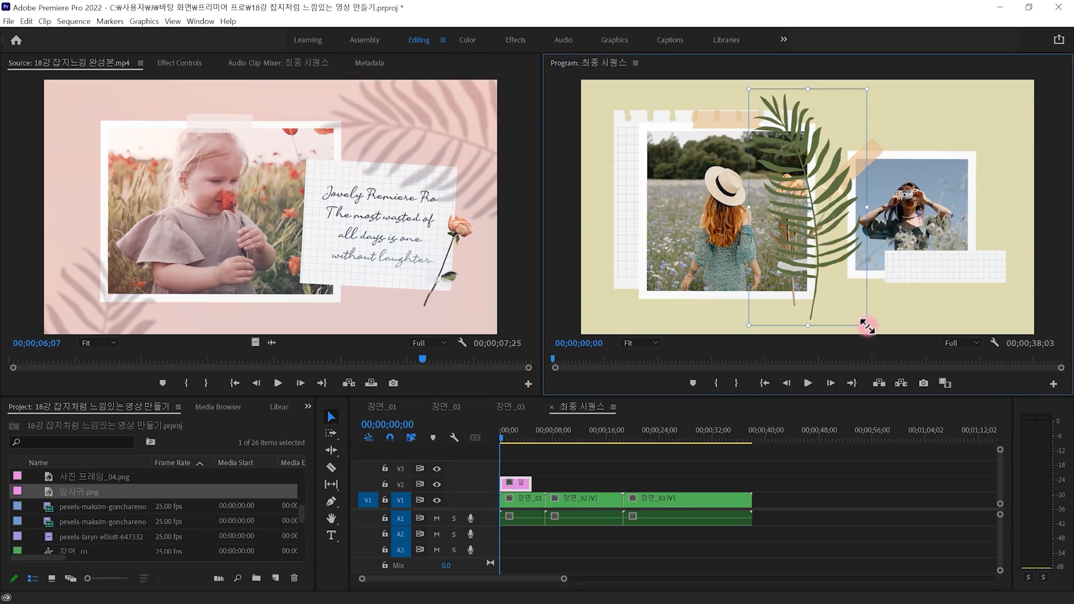
drag(869, 324, 916, 307)
drag(892, 156, 842, 237)
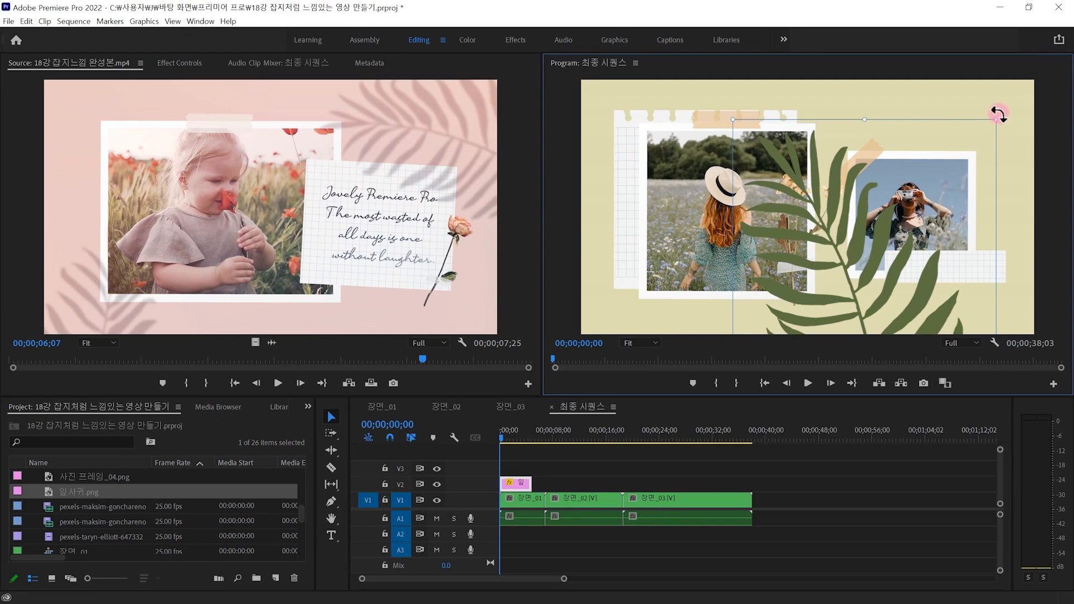
drag(975, 112, 1066, 63)
click(600, 454)
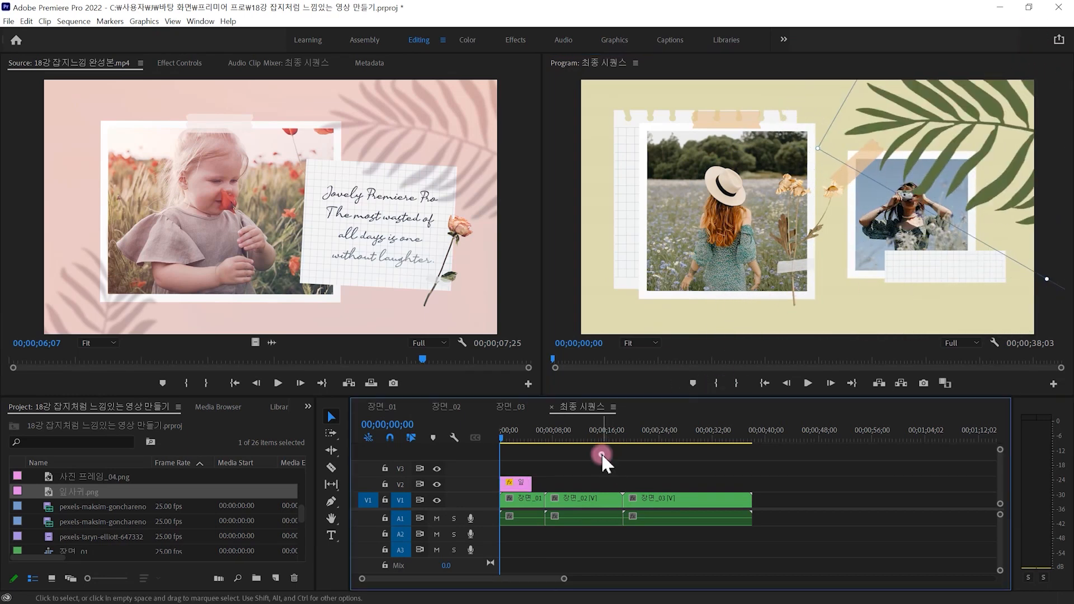
- Extend the leaf clip on V2 to the end of 장면_03 and select it
mouse_move(537, 478)
mouse_down()
mouse_move(748, 478)
mouse_move(751, 487)
mouse_up()
mouse_move(584, 484)
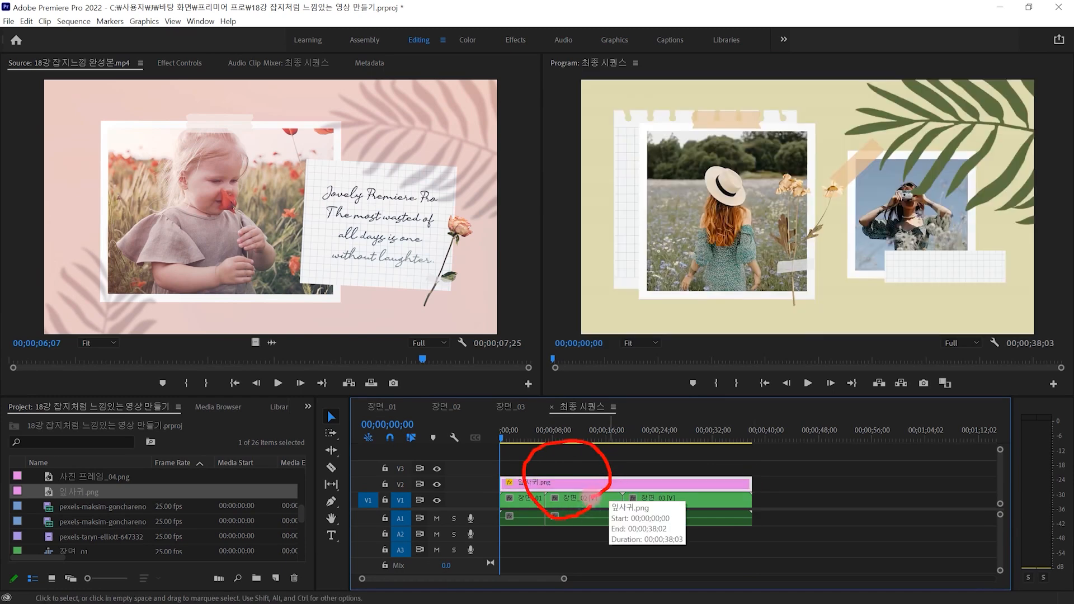
mouse_move(1035, 175)
mouse_down()
mouse_move(992, 91)
mouse_move(997, 164)
mouse_up()
drag(901, 142, 541, 131)
mouse_move(529, 204)
mouse_down()
mouse_move(490, 226)
mouse_move(390, 220)
mouse_move(368, 207)
mouse_move(332, 154)
mouse_move(344, 98)
mouse_move(411, 77)
mouse_move(478, 95)
mouse_move(519, 180)
mouse_move(518, 209)
mouse_up()
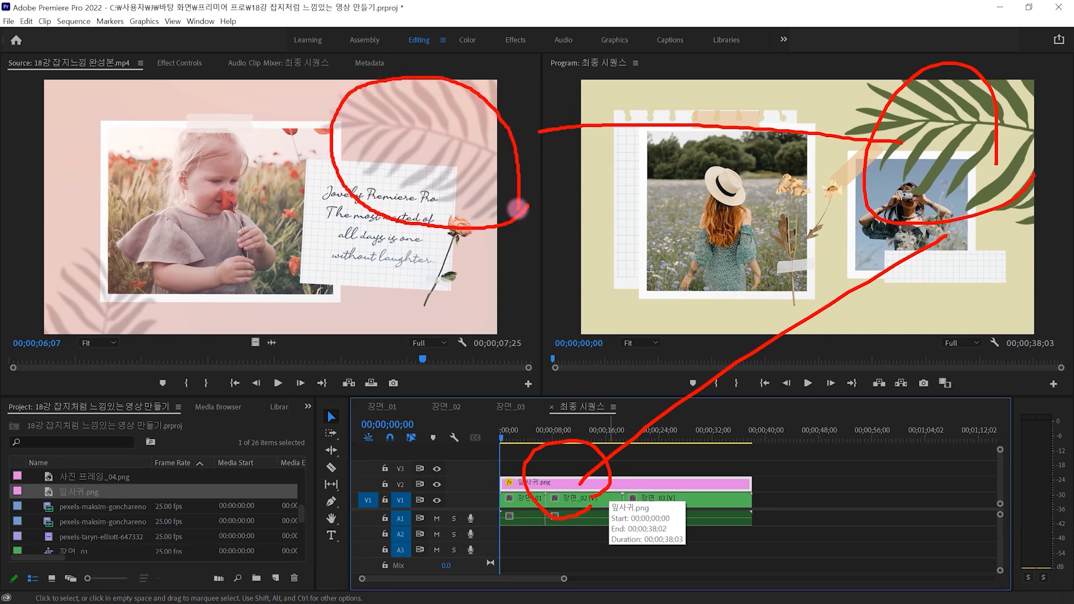
click(610, 481)
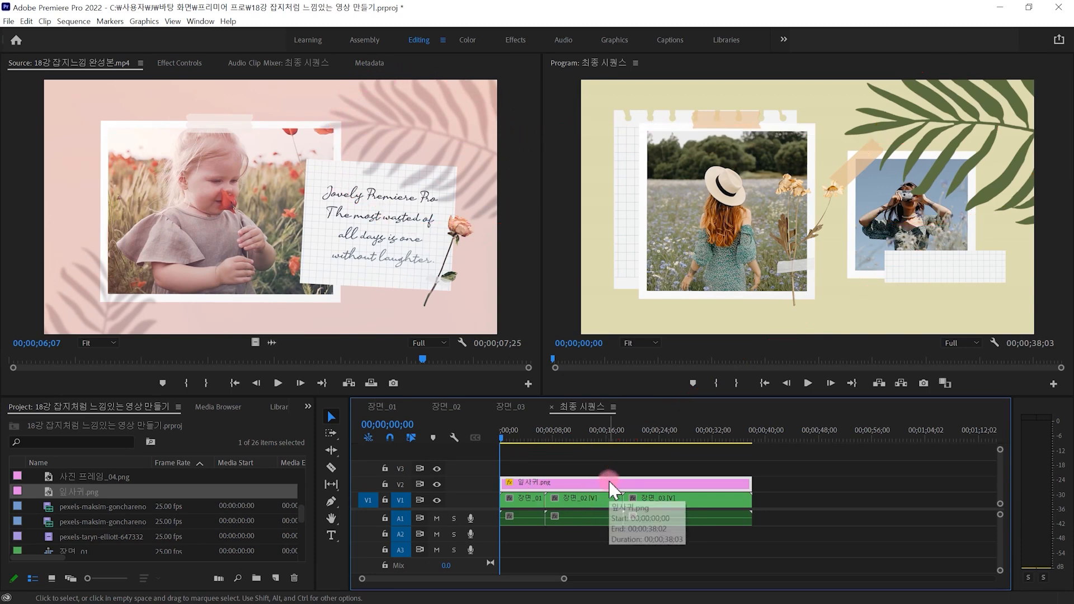
- Search the effects for "drop sh"
click(766, 492)
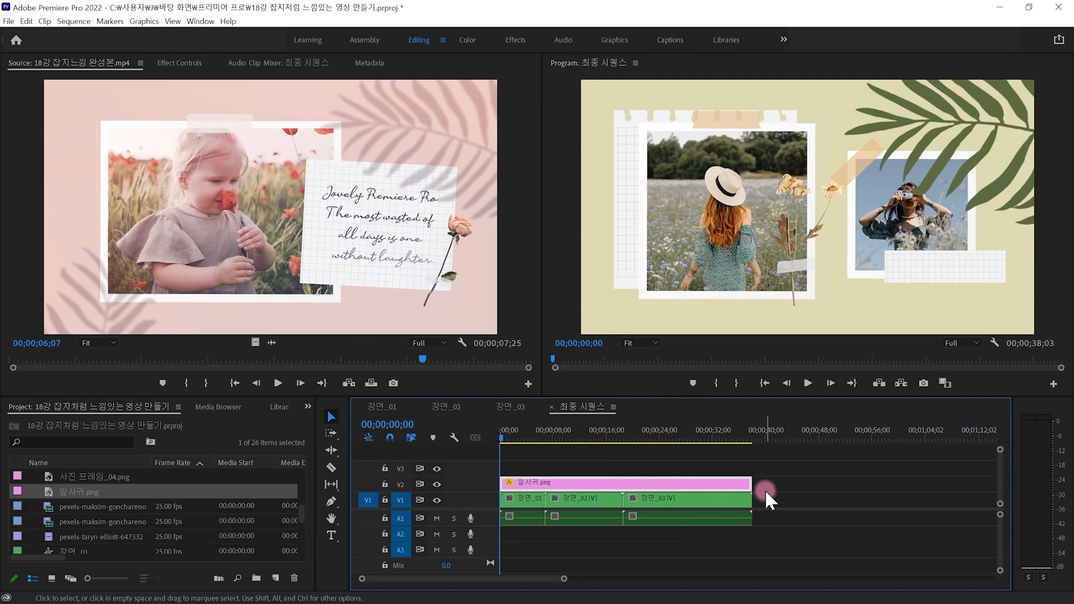
click(437, 469)
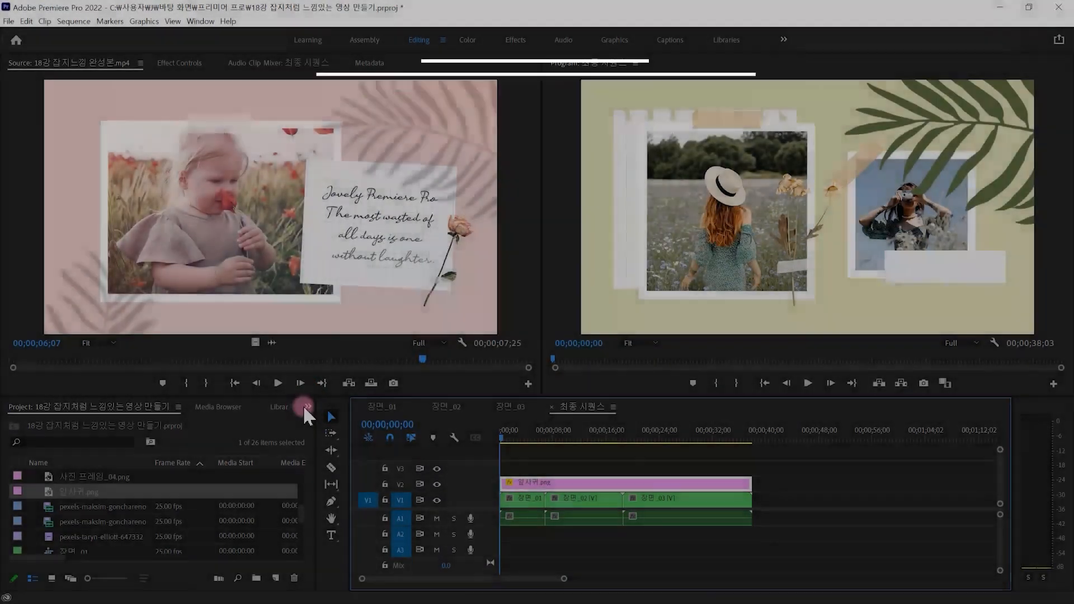
click(306, 407)
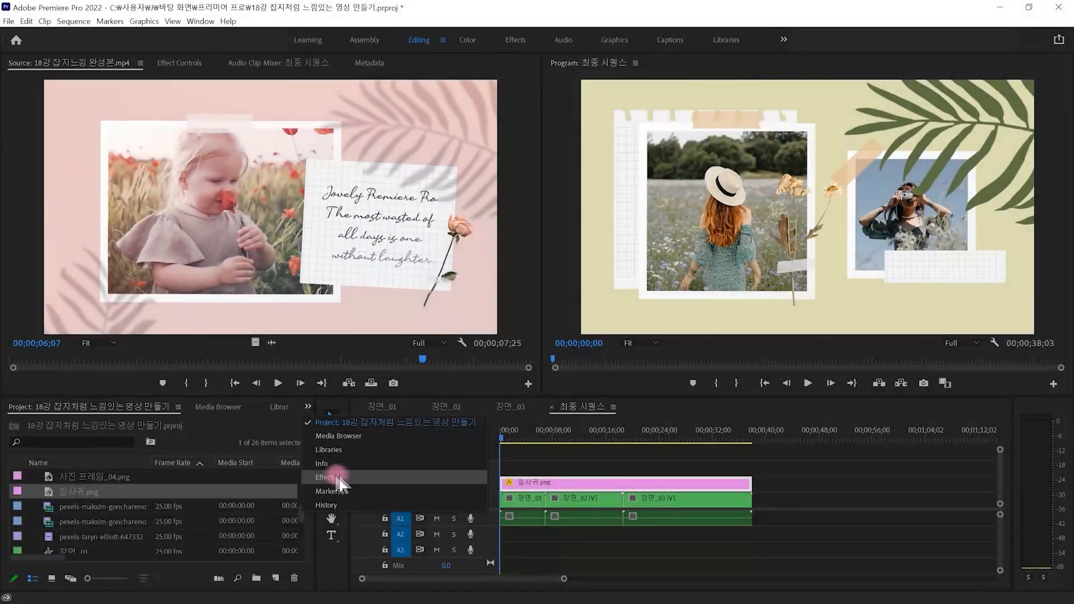
click(338, 476)
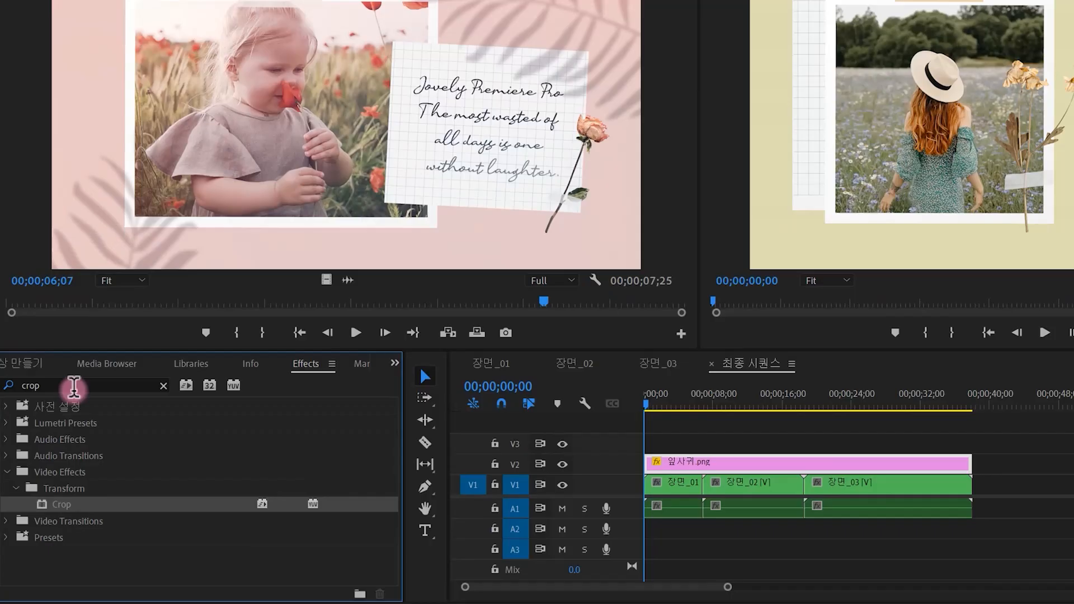
drag(110, 384, 3, 391)
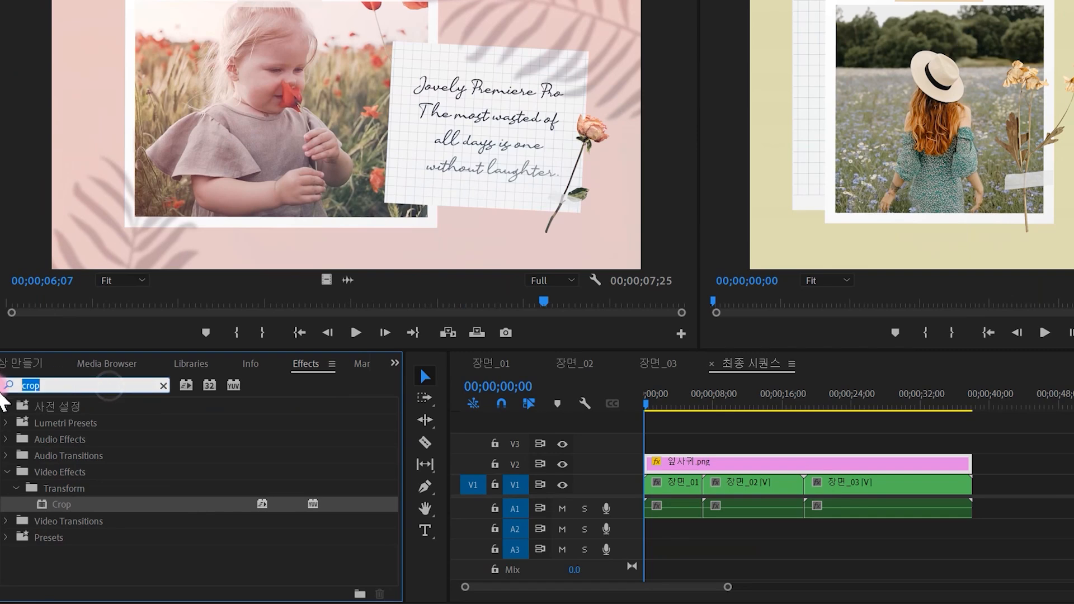
text(o)
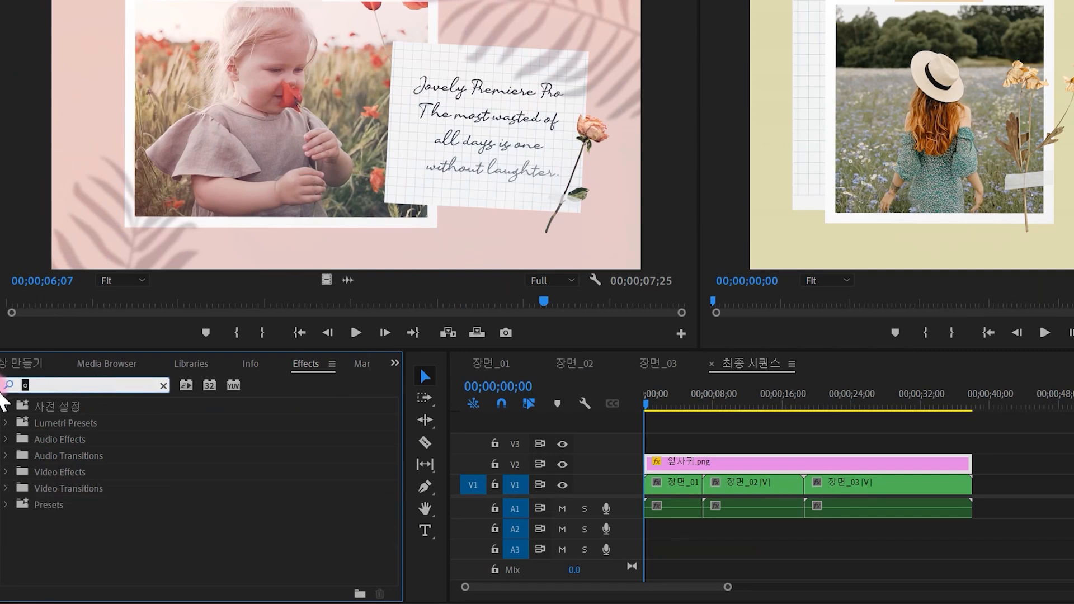
text(dro)
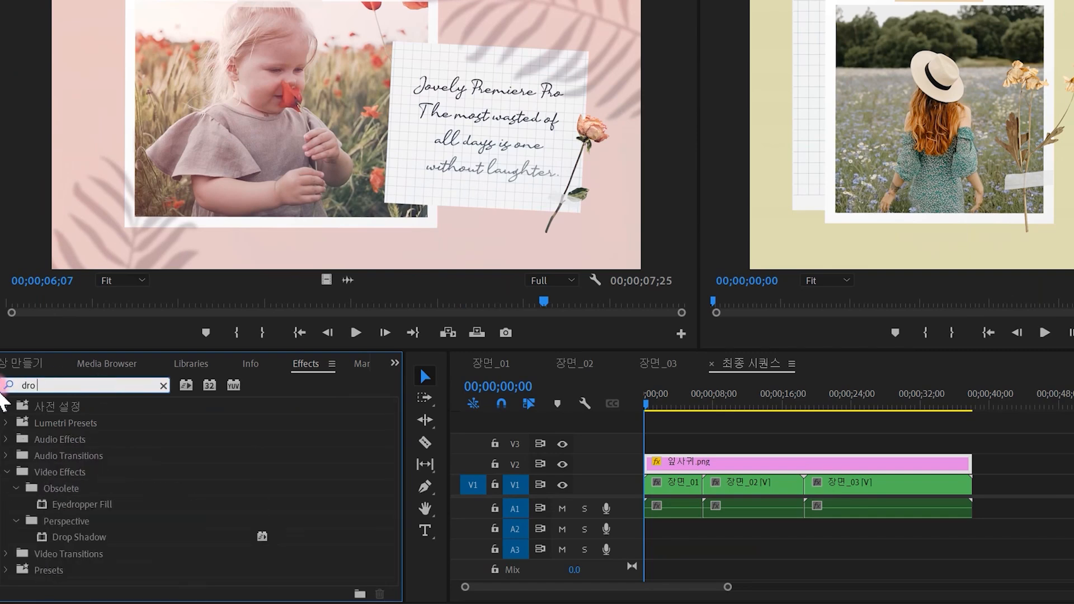
text(p sh)
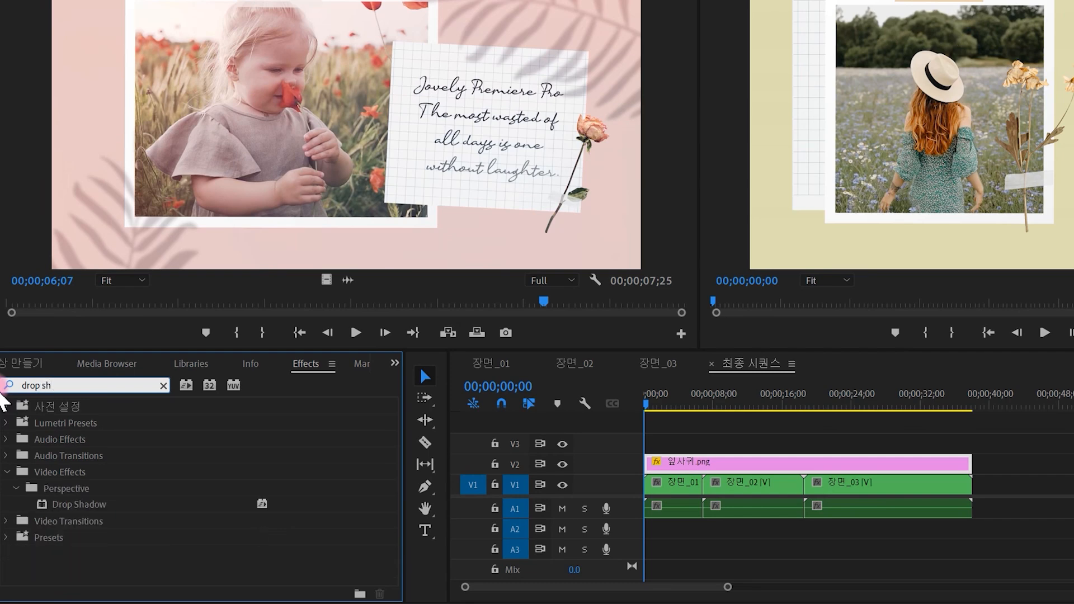
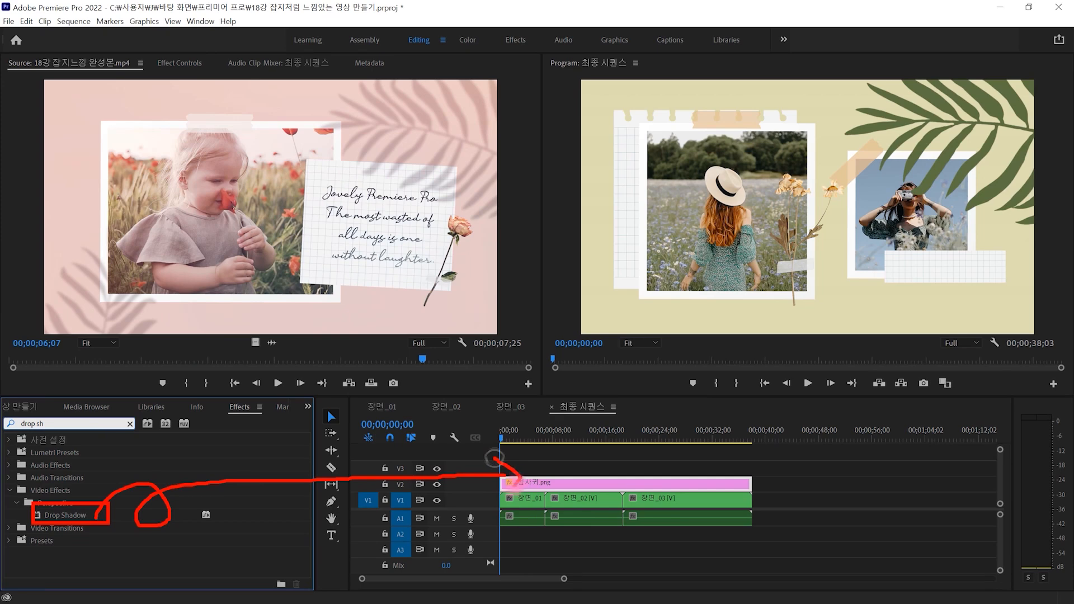
- Apply the Drop Shadow effect to the leaf clip 잎사귀.png on V2 and show its effect settings
mouse_move(62, 514)
mouse_down()
mouse_move(130, 486)
mouse_move(512, 464)
mouse_move(553, 482)
mouse_up()
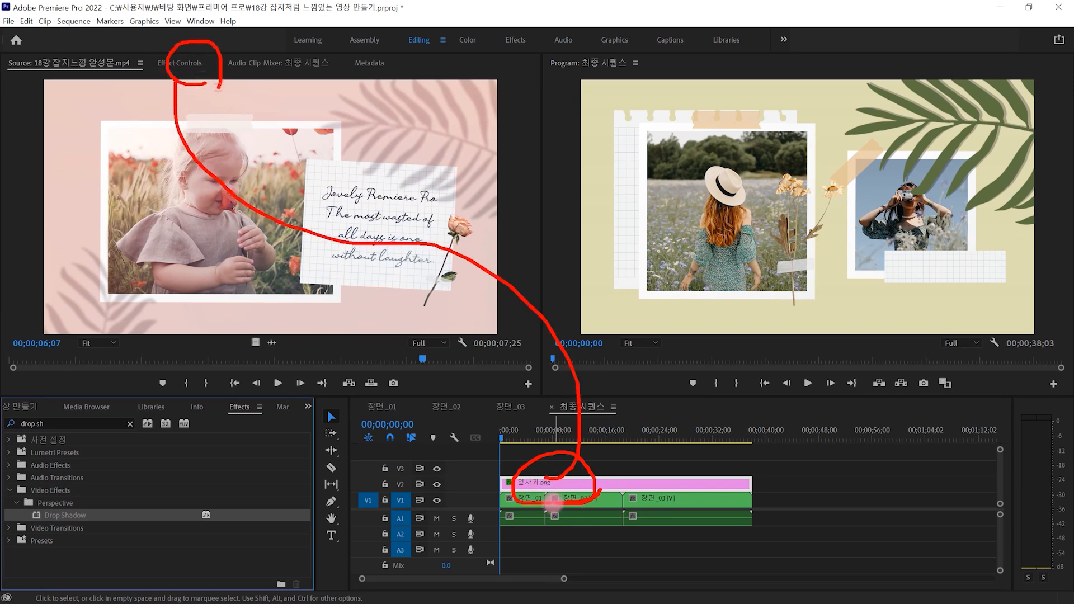
click(180, 63)
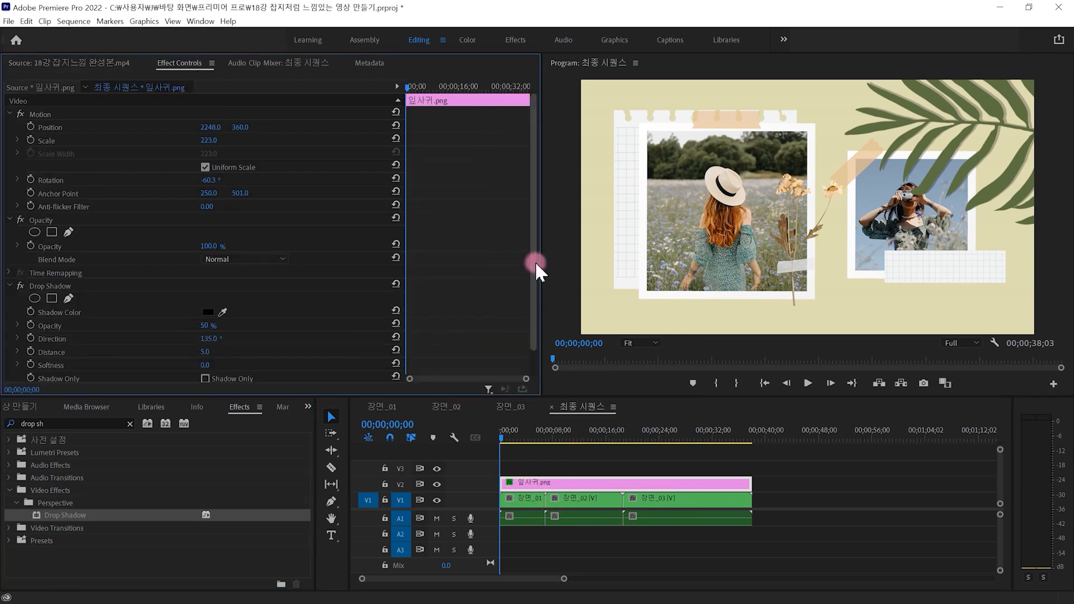
scroll(533, 263, down, 1)
mouse_move(17, 240)
mouse_down()
mouse_move(54, 261)
mouse_move(113, 266)
mouse_move(108, 361)
mouse_up()
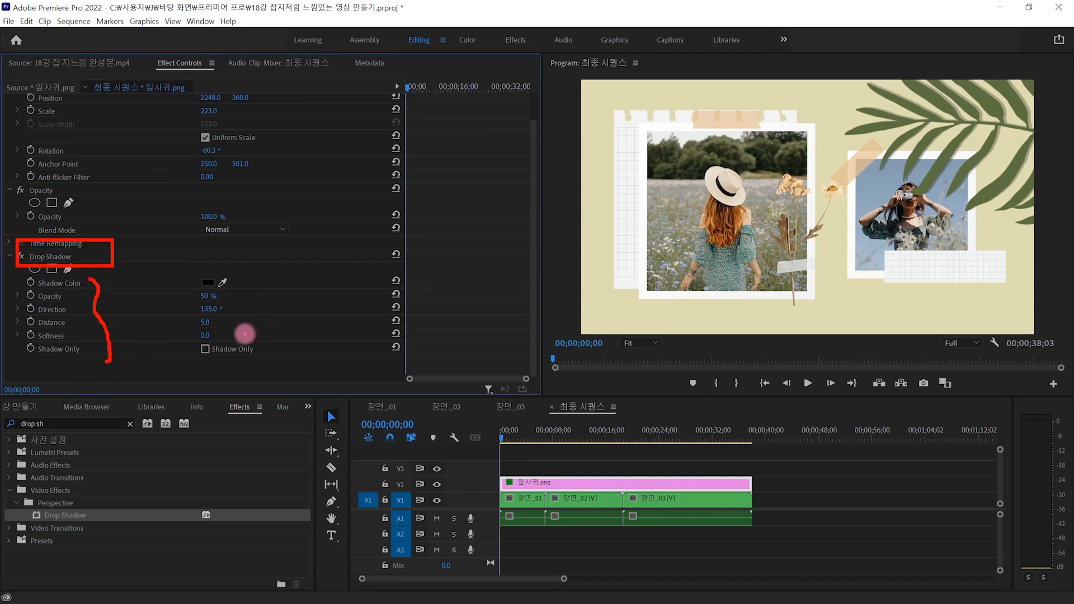
key(Escape)
- Set the leaf's Drop Shadow Distance to 39
click(142, 324)
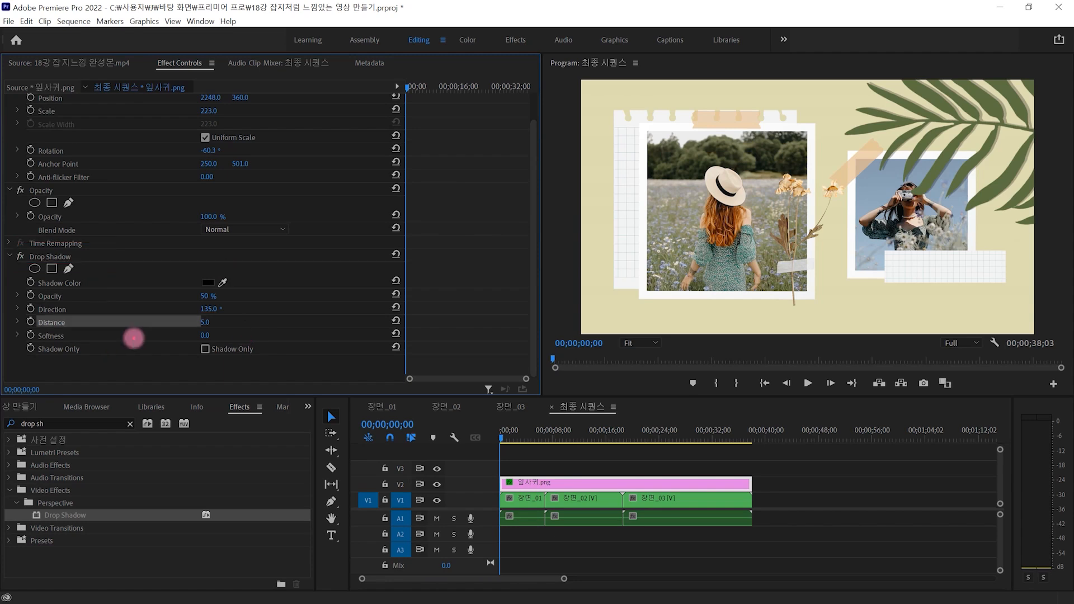
mouse_move(20, 247)
mouse_down()
mouse_move(95, 262)
mouse_move(60, 308)
mouse_move(80, 297)
mouse_move(108, 326)
mouse_up()
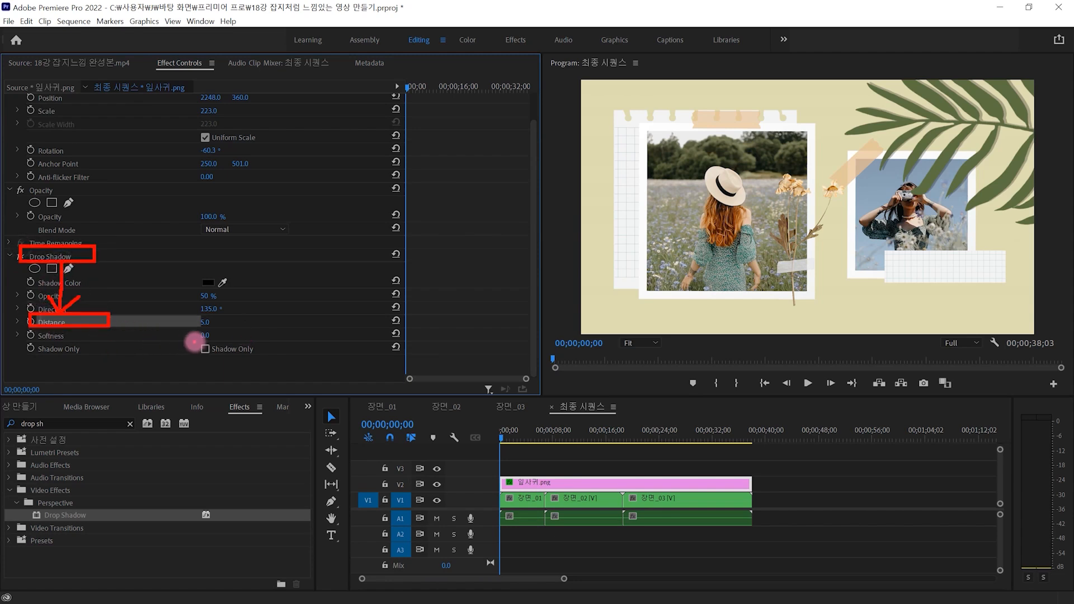
mouse_move(225, 328)
mouse_down()
mouse_move(197, 336)
mouse_move(190, 313)
mouse_move(212, 309)
mouse_move(221, 337)
mouse_up()
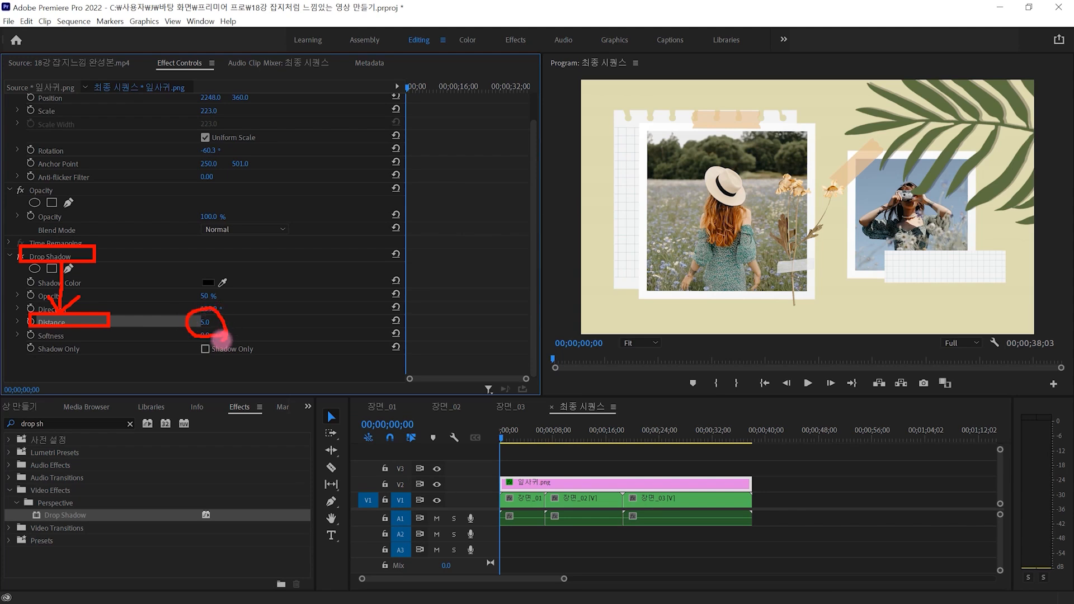
key(Escape)
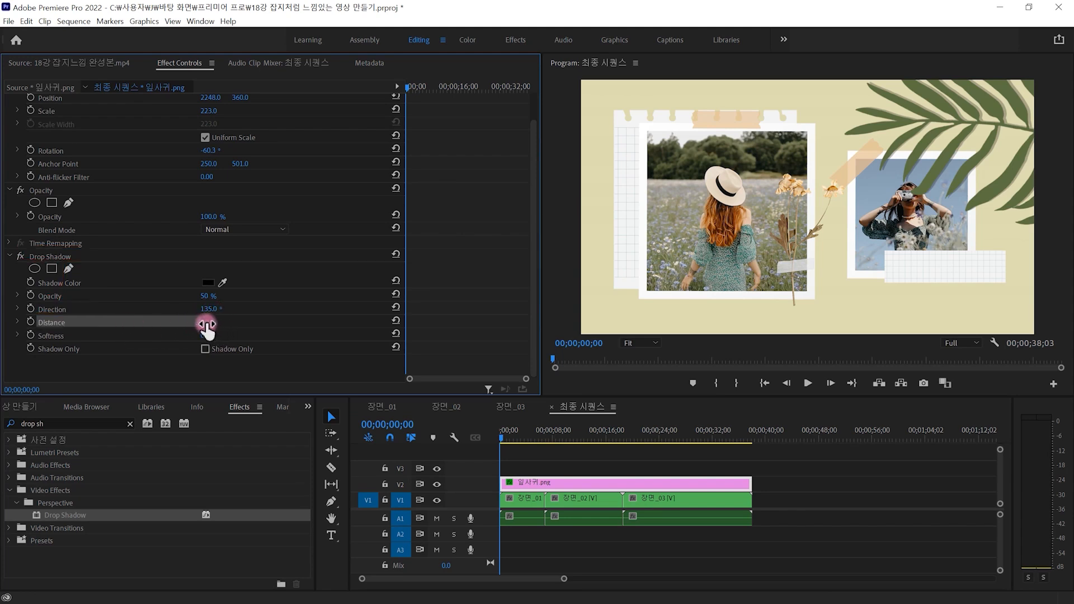
drag(205, 322, 229, 322)
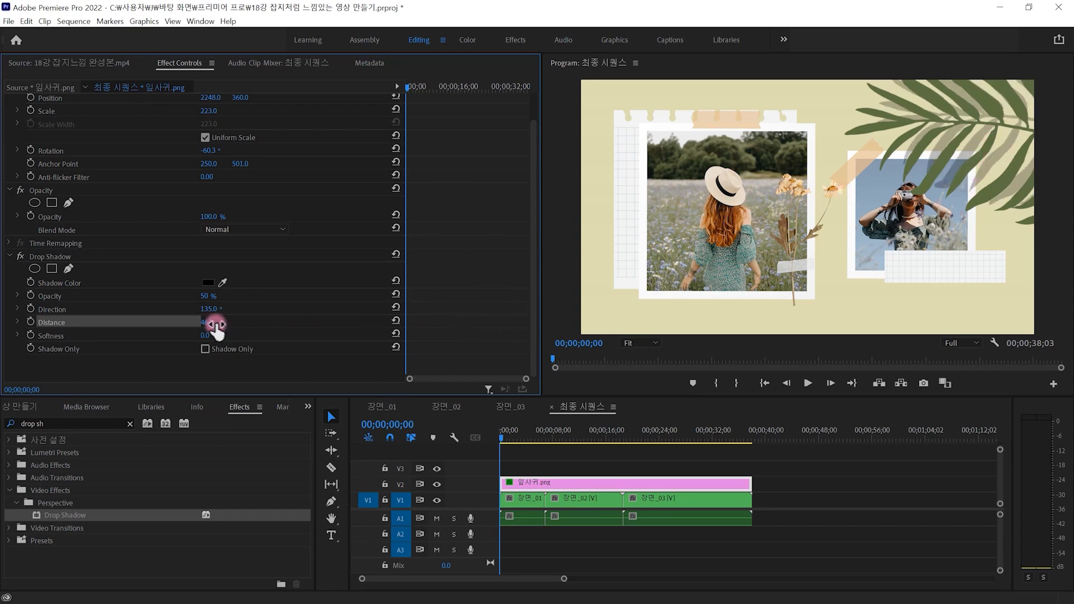
drag(206, 322, 204, 322)
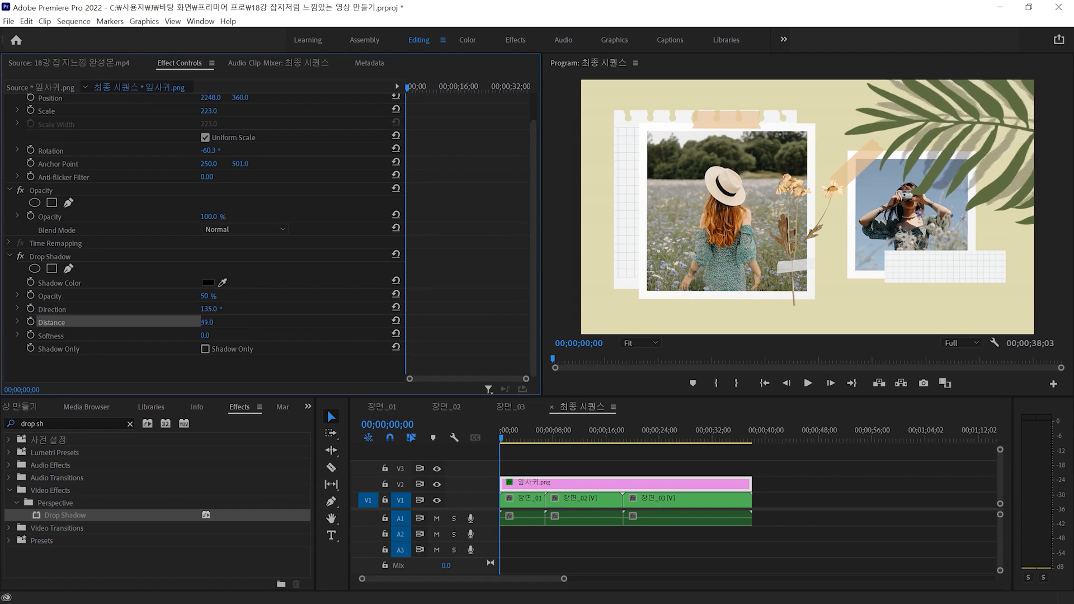
- Set the leaf's Drop Shadow Softness to 34 to blur the shadow's edges
click(144, 336)
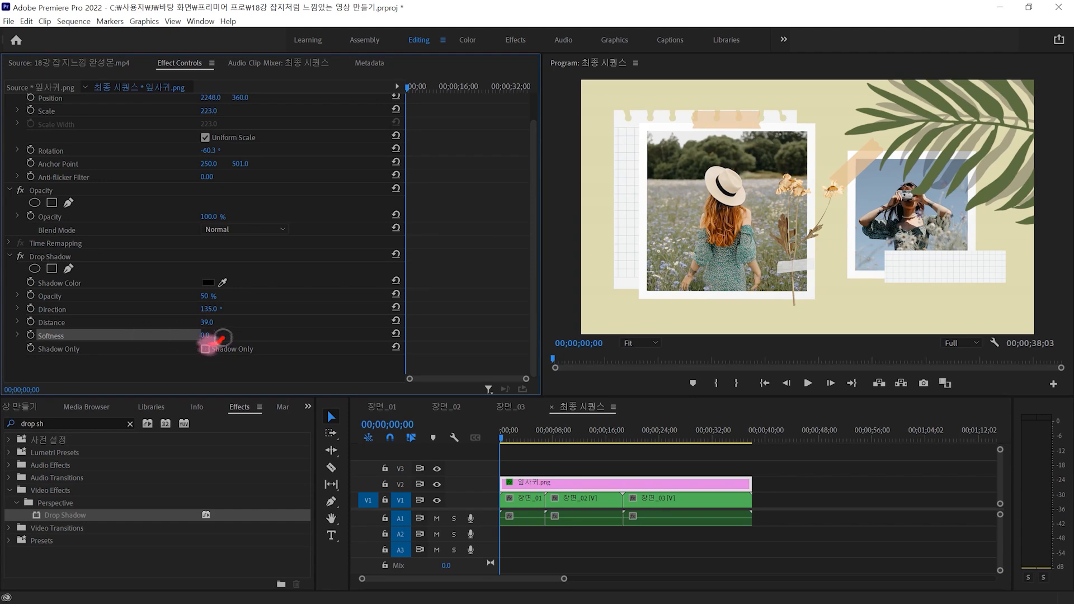
mouse_move(190, 329)
mouse_down()
mouse_move(213, 313)
mouse_move(237, 343)
mouse_move(229, 351)
mouse_move(238, 319)
mouse_move(647, 280)
mouse_move(786, 230)
mouse_move(925, 163)
mouse_up()
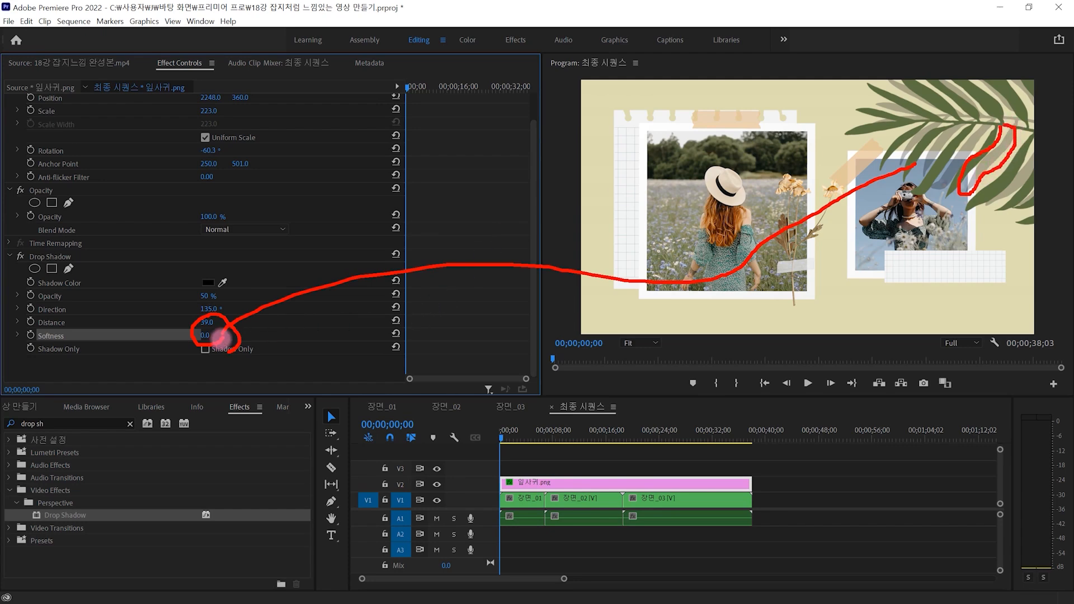
right_click(213, 344)
drag(206, 335, 218, 335)
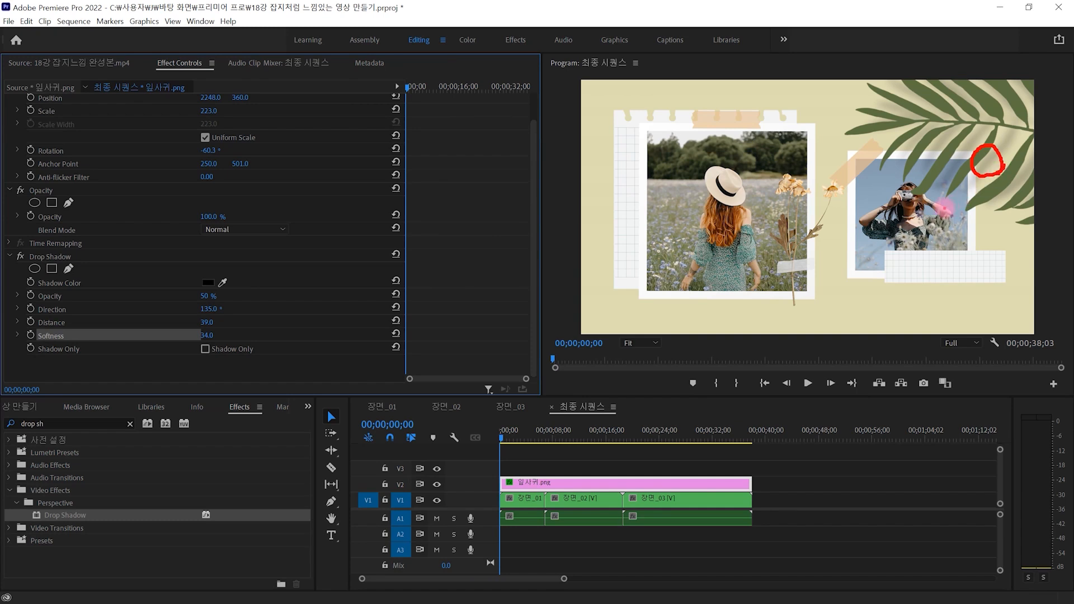
- Set the leaf's Drop Shadow Direction to 244° so the shadow falls on the other side of the leaf
mouse_move(226, 305)
mouse_down()
mouse_move(203, 318)
mouse_move(206, 292)
mouse_move(231, 303)
mouse_up()
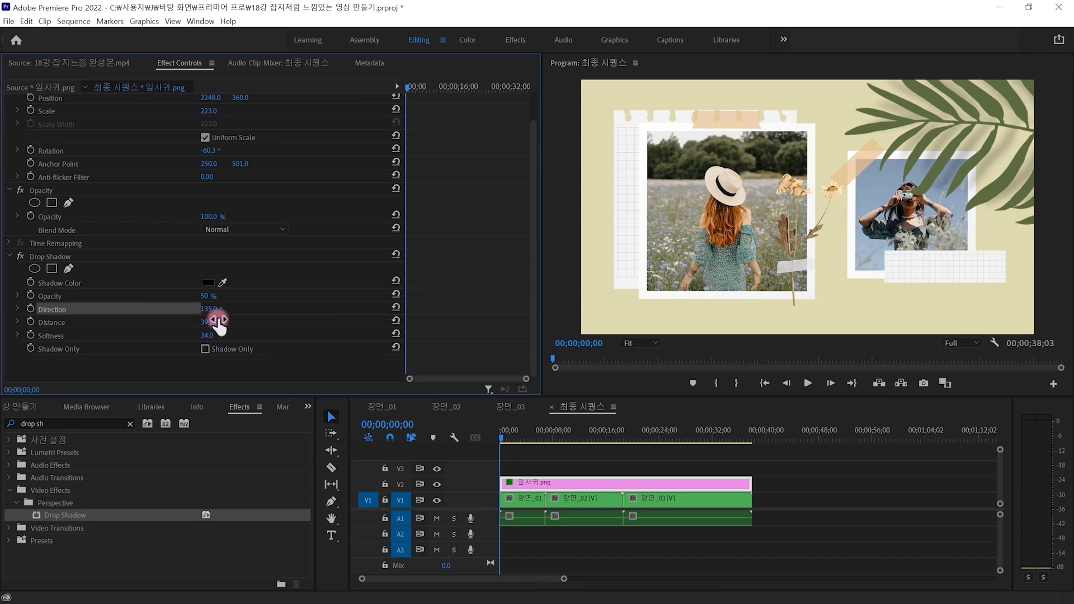
drag(208, 308, 263, 309)
drag(983, 226, 951, 162)
mouse_move(204, 307)
mouse_down()
mouse_move(229, 308)
mouse_move(198, 324)
mouse_move(198, 306)
mouse_move(230, 314)
mouse_move(716, 240)
mouse_move(909, 187)
mouse_move(859, 162)
mouse_move(920, 180)
mouse_up()
click(107, 296)
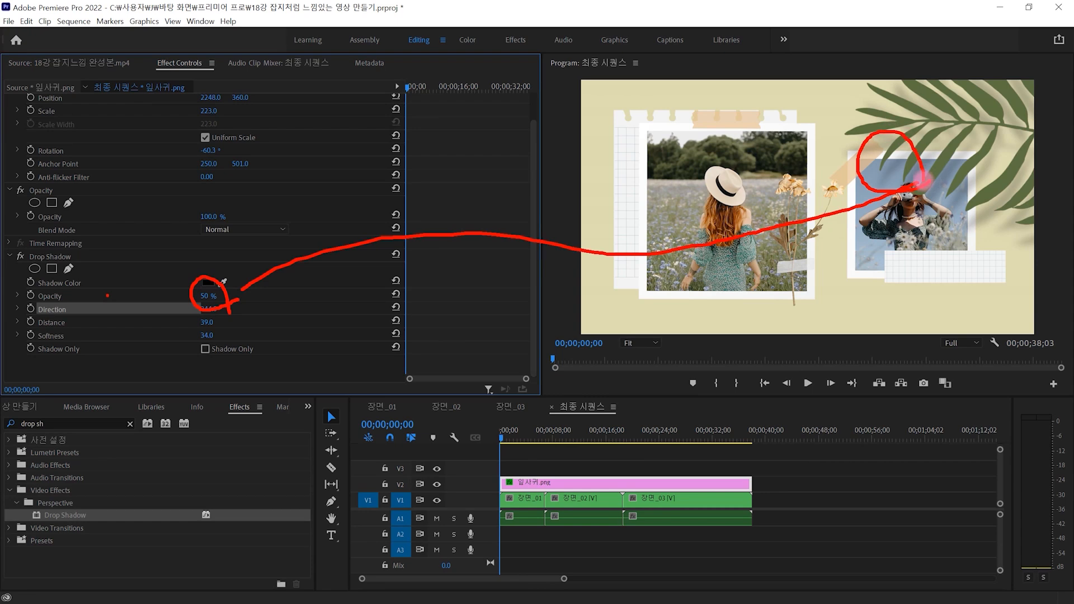
key(Escape)
click(270, 311)
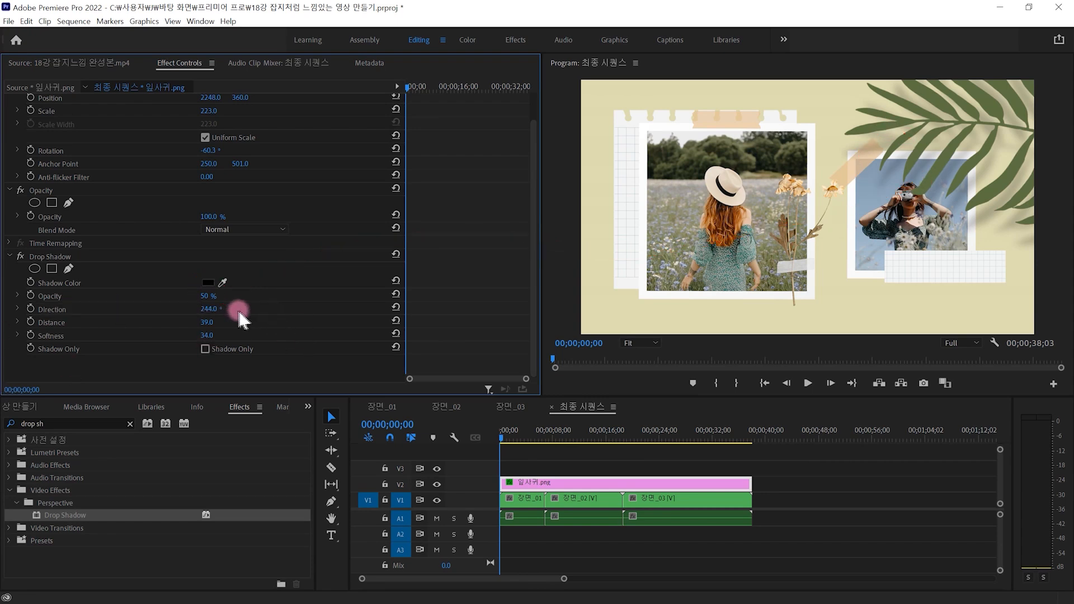
- Raise the leaf's Drop Shadow Opacity to 57%
mouse_move(208, 296)
mouse_down()
mouse_move(235, 296)
mouse_move(227, 315)
mouse_move(1057, 233)
mouse_move(968, 193)
mouse_move(1013, 224)
mouse_up()
key(Escape)
mouse_move(208, 296)
mouse_down()
mouse_move(188, 296)
mouse_move(901, 194)
mouse_move(940, 147)
mouse_move(978, 188)
mouse_up()
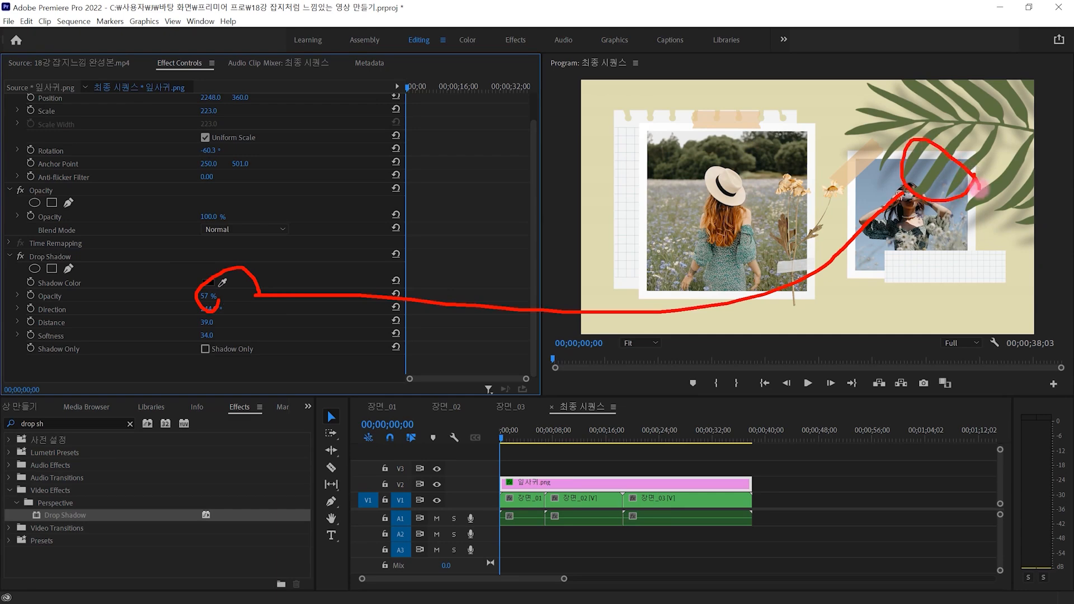
key(Escape)
- Reset all parameters of the leaf's Drop Shadow effect to their defaults
click(129, 257)
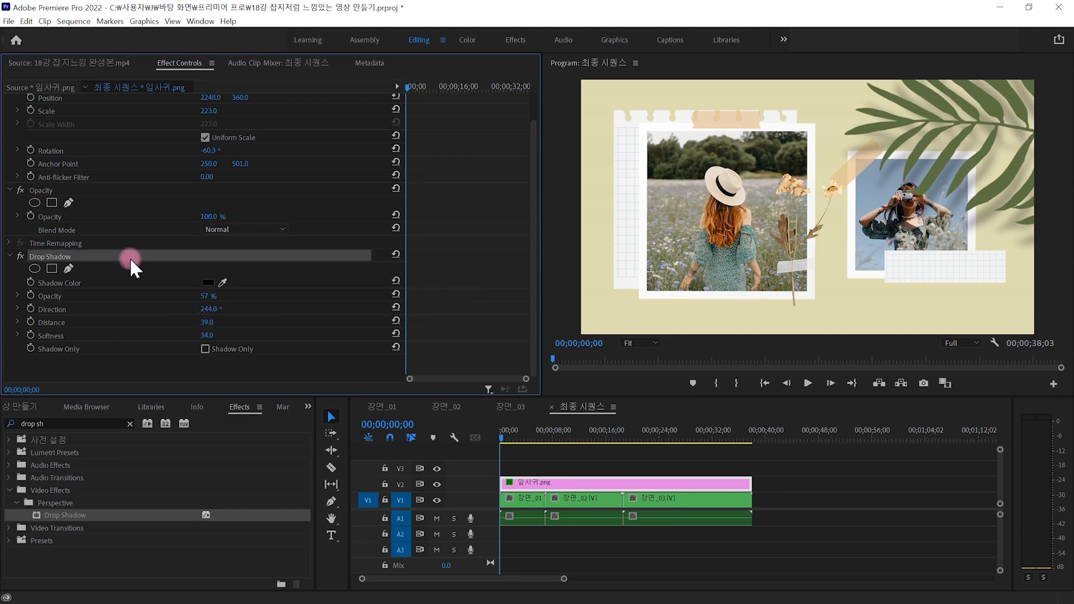
drag(15, 238, 114, 271)
drag(275, 257, 409, 262)
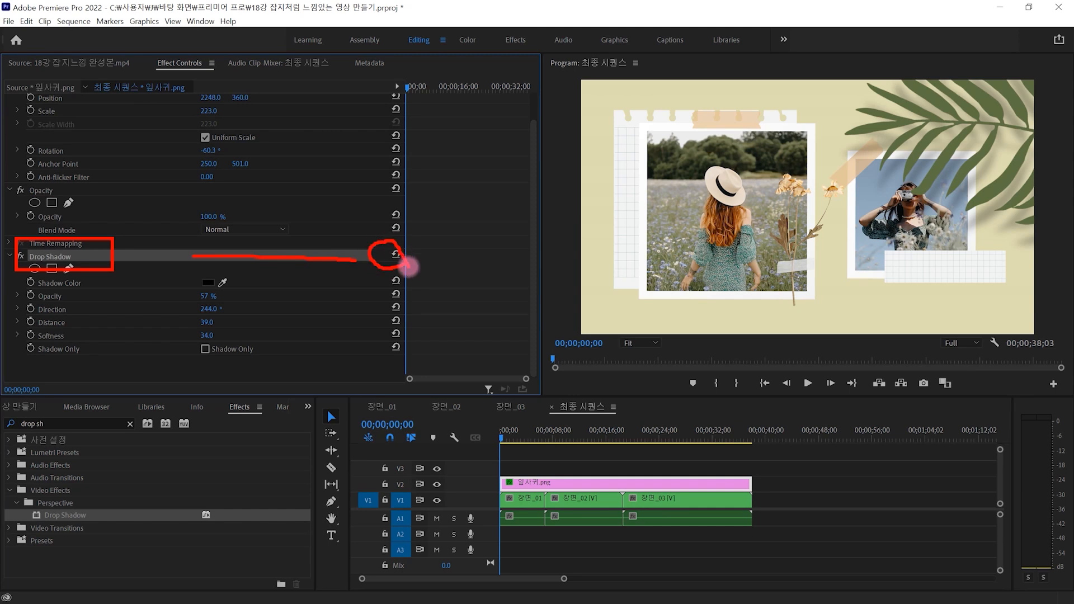
key(Escape)
click(396, 253)
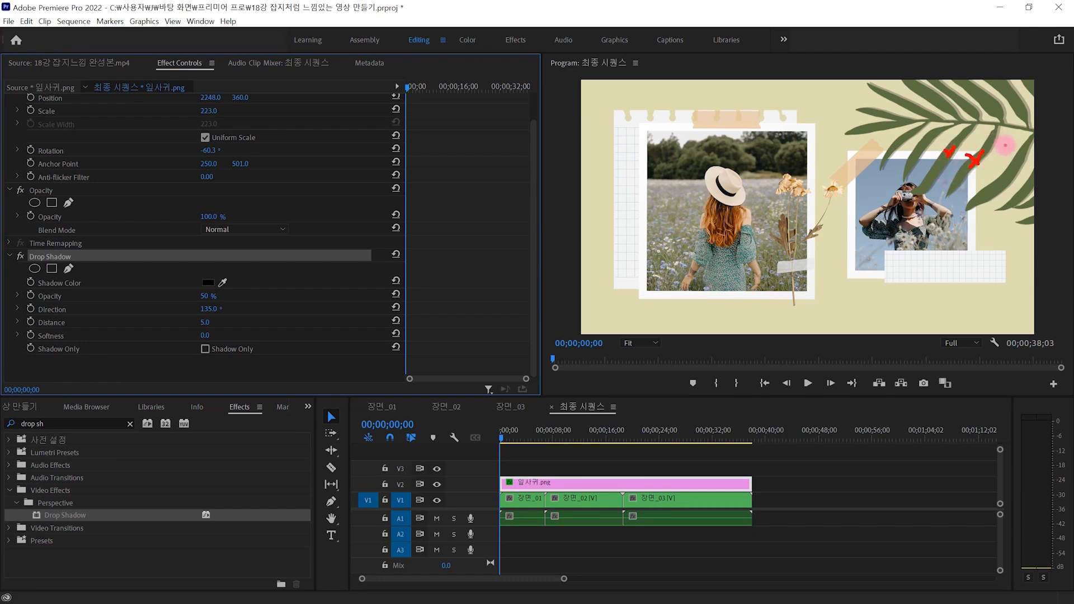
- Enable Shadow Only in the Drop Shadow effect so the green leaf is hidden and just its shadow is rendered
drag(994, 130, 1010, 147)
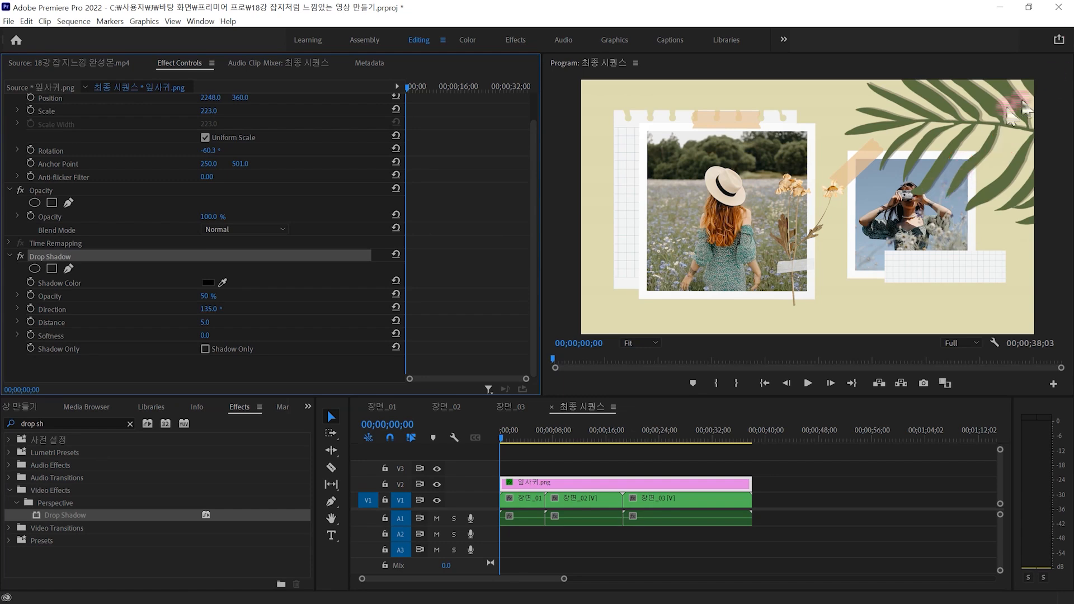
mouse_move(1011, 167)
mouse_down()
mouse_move(1024, 162)
mouse_move(1015, 199)
mouse_up()
mouse_move(963, 166)
mouse_down()
mouse_move(792, 247)
mouse_move(594, 254)
mouse_move(395, 278)
mouse_move(196, 338)
mouse_move(203, 350)
mouse_move(232, 315)
mouse_up()
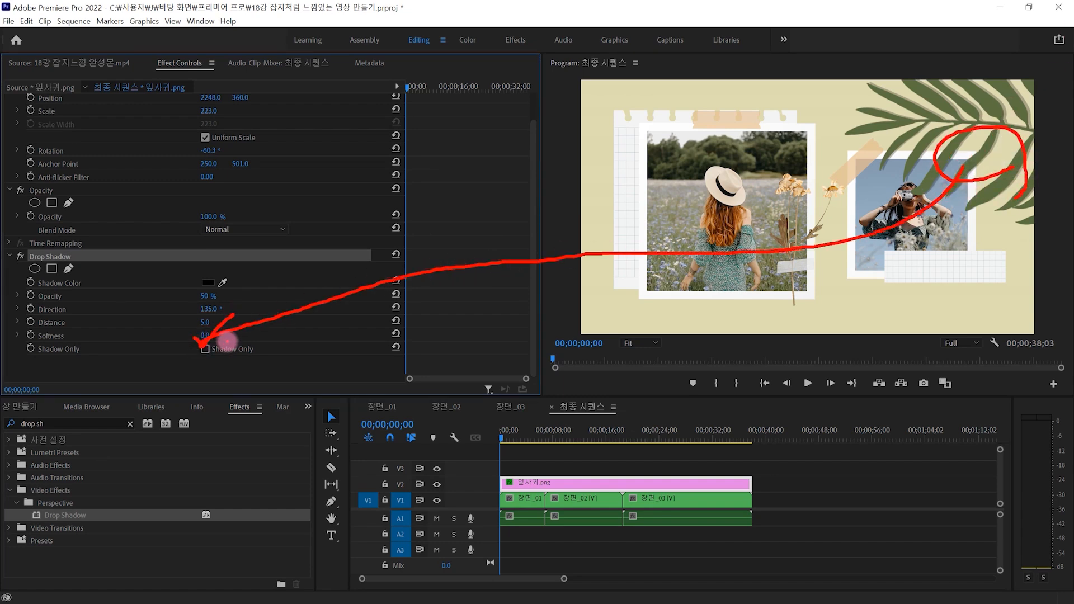
click(1057, 72)
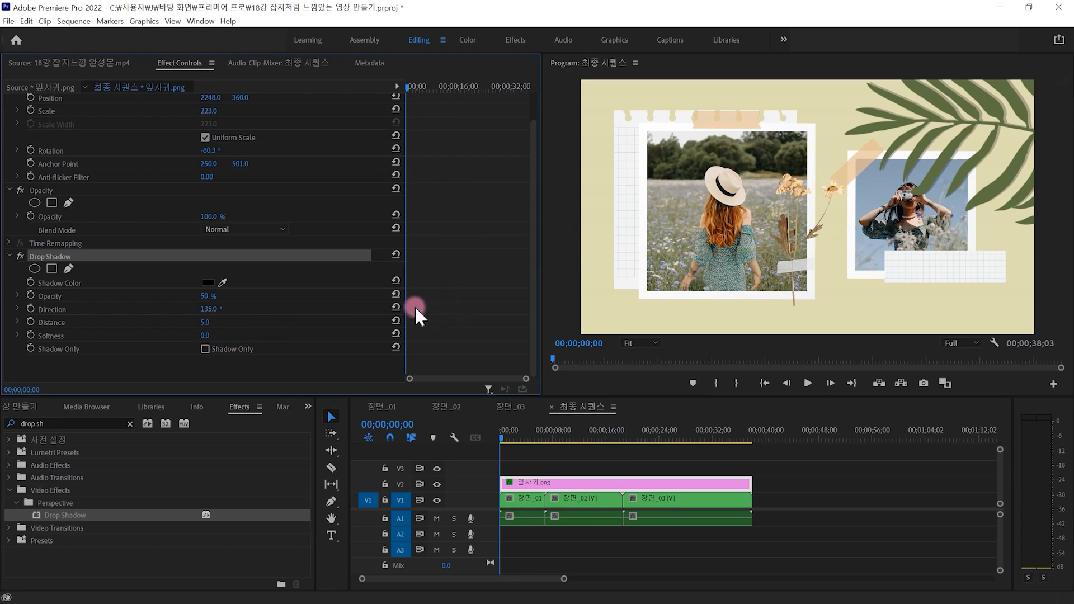
click(206, 349)
mouse_move(263, 341)
mouse_down()
mouse_move(240, 324)
mouse_move(258, 329)
mouse_up()
mouse_move(284, 323)
mouse_down()
mouse_move(556, 263)
mouse_move(873, 149)
mouse_up()
mouse_move(984, 141)
mouse_down()
mouse_move(962, 174)
mouse_move(968, 152)
mouse_up()
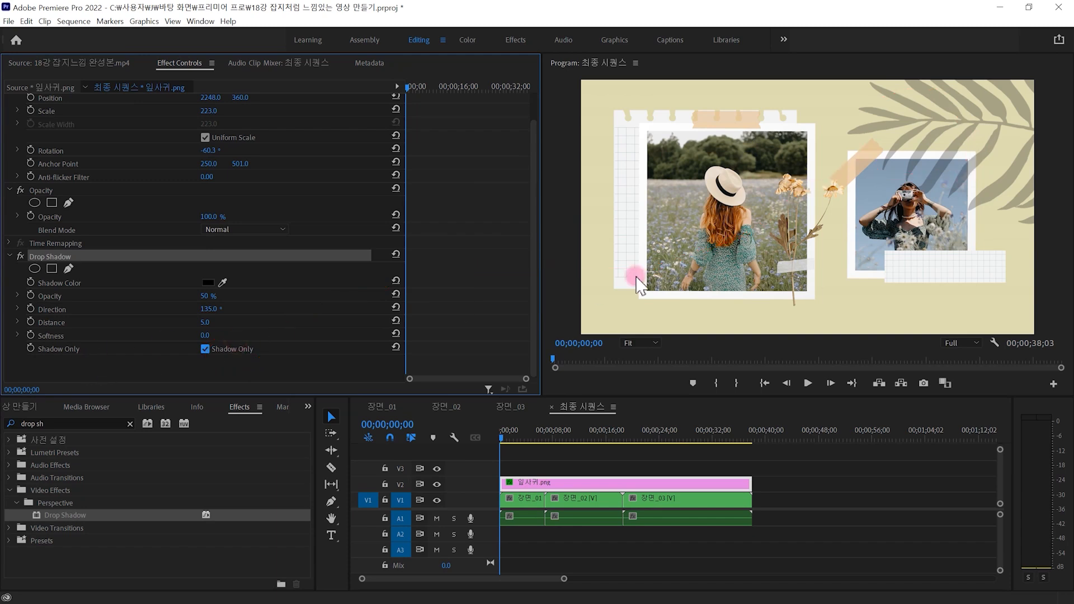
- Set the Drop Shadow Softness to 7 to soften the edges of the leaf shadow
mouse_move(962, 145)
mouse_down()
mouse_move(864, 142)
mouse_move(939, 129)
mouse_move(936, 185)
mouse_up()
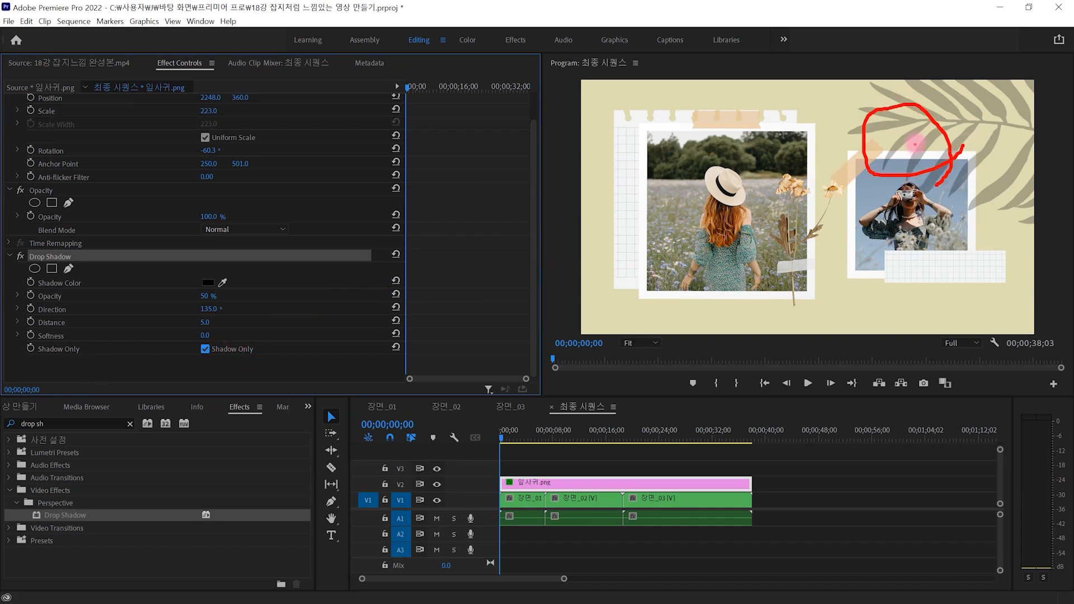
mouse_move(890, 150)
mouse_down()
mouse_move(646, 242)
mouse_move(358, 287)
mouse_move(220, 341)
mouse_move(182, 331)
mouse_move(217, 340)
mouse_up()
key(Escape)
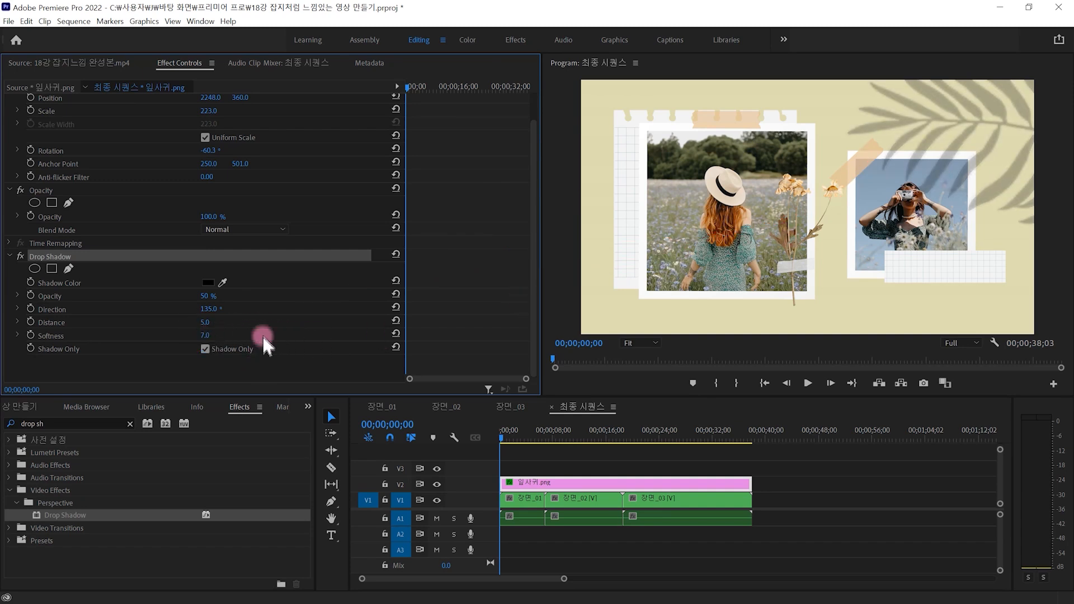
- Set the leaf's Drop Shadow Opacity to 40%
mouse_move(216, 292)
mouse_down()
mouse_move(198, 307)
mouse_move(192, 287)
mouse_move(213, 298)
mouse_up()
key(Escape)
click(206, 295)
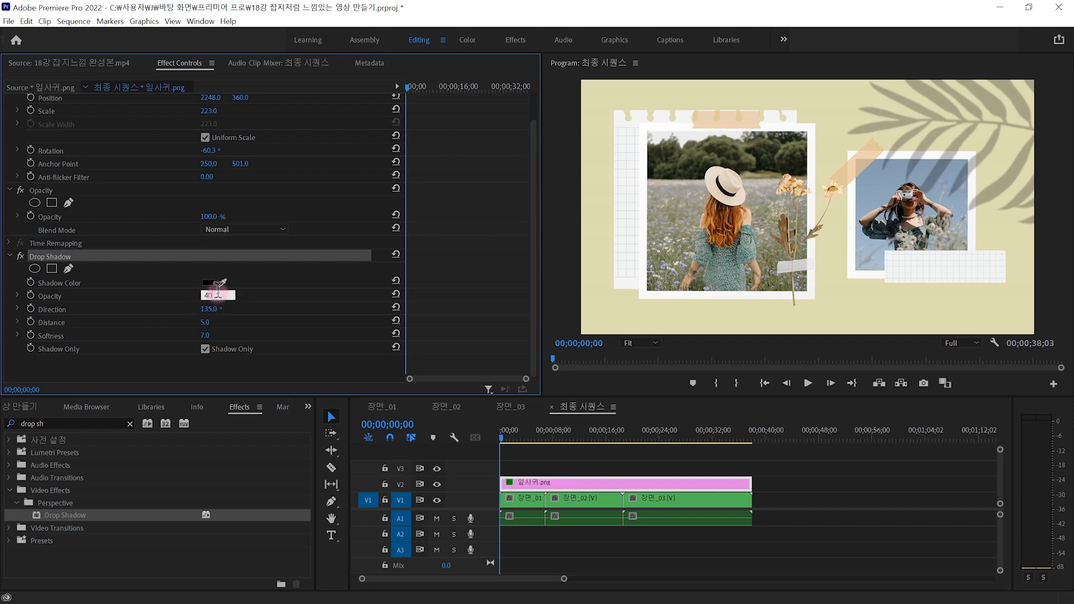
text(40)
key(Return)
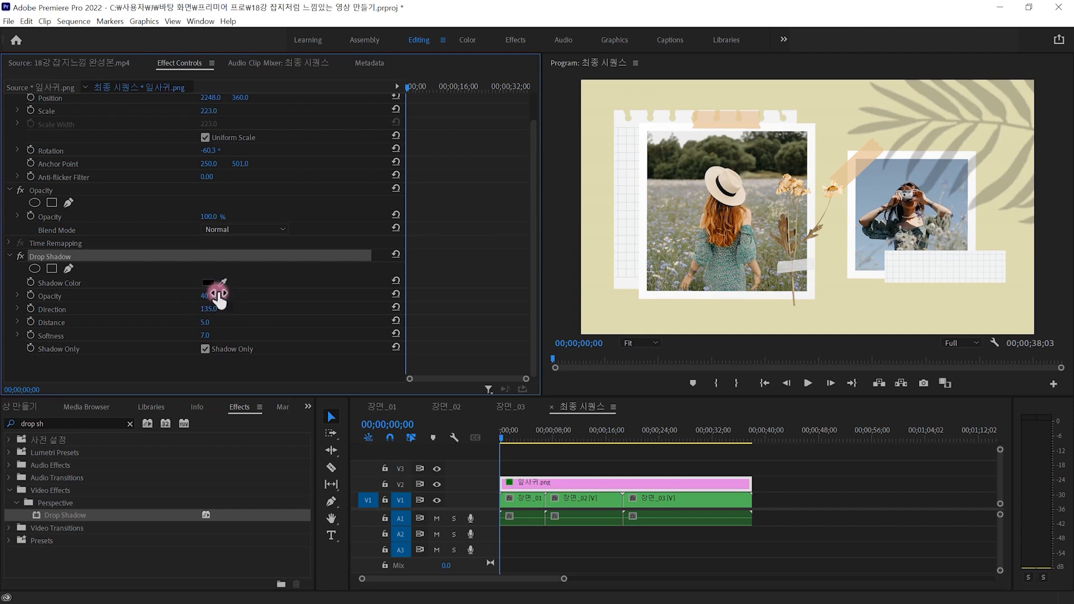
mouse_move(308, 324)
mouse_down()
mouse_move(541, 249)
mouse_move(859, 258)
mouse_up()
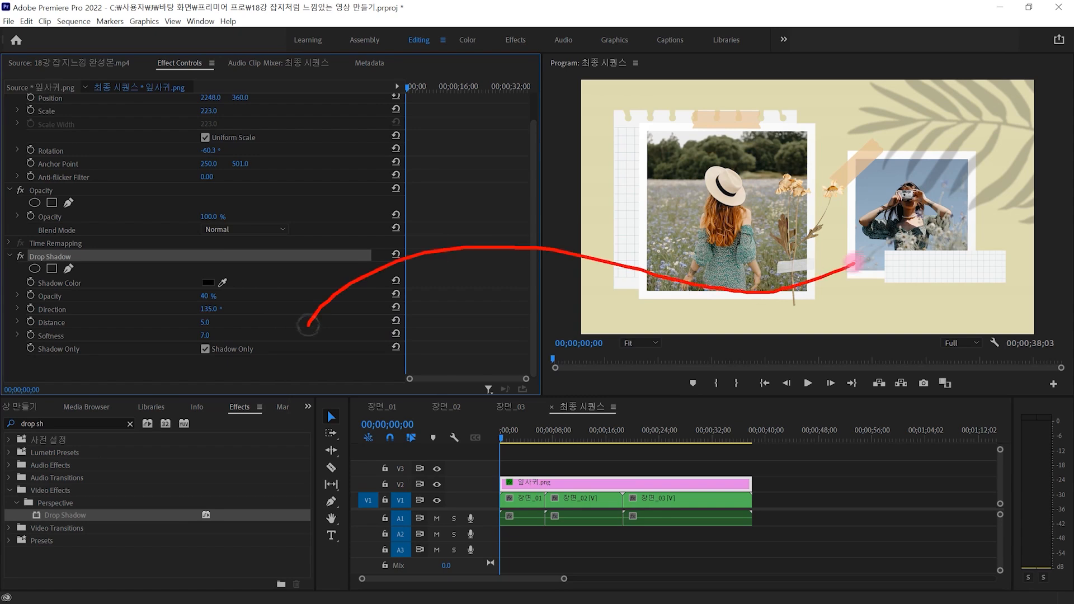
mouse_move(1043, 243)
mouse_down()
mouse_move(913, 260)
mouse_move(808, 170)
mouse_move(827, 89)
mouse_move(890, 49)
mouse_move(959, 49)
mouse_move(1012, 83)
mouse_move(1052, 143)
mouse_move(1055, 226)
mouse_move(1034, 252)
mouse_up()
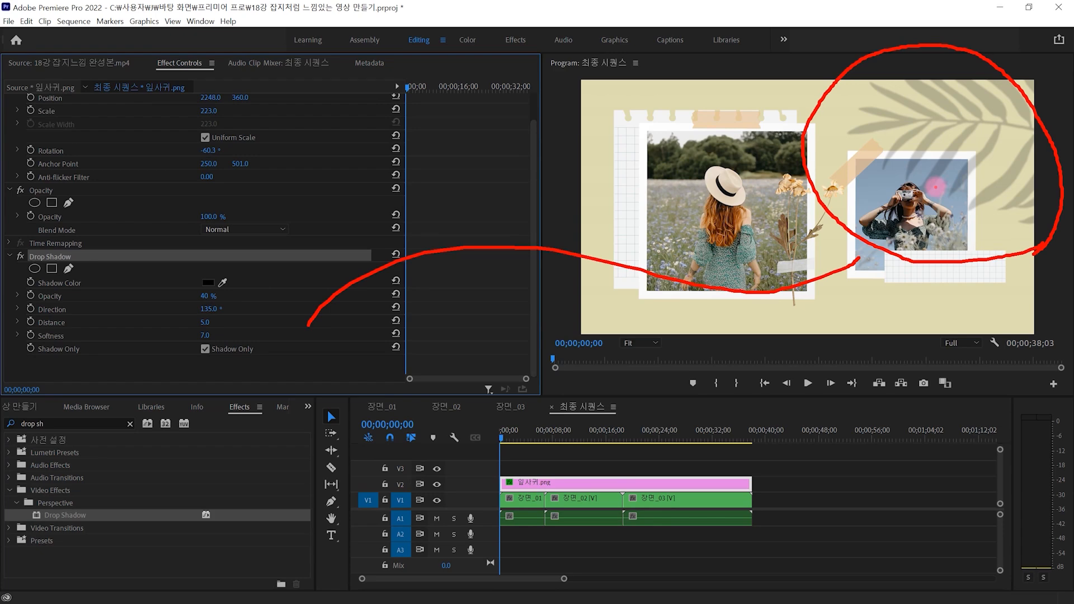
click(577, 479)
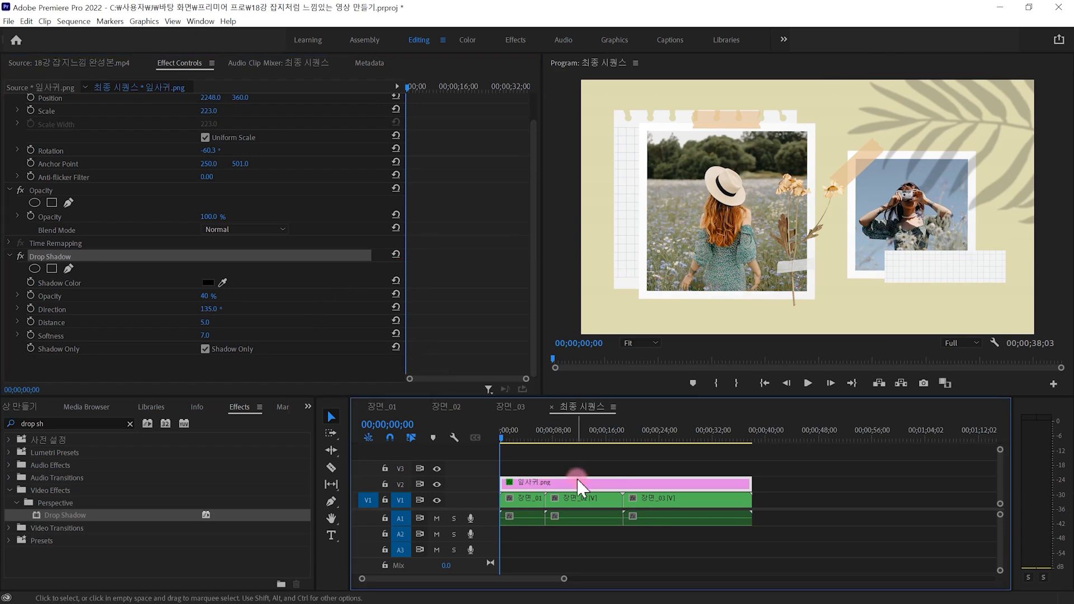
mouse_move(684, 365)
mouse_down()
mouse_move(565, 370)
mouse_move(547, 256)
mouse_move(601, 201)
mouse_move(704, 264)
mouse_move(688, 367)
mouse_up()
key(Escape)
click(789, 448)
- Duplicate the 잎사귀.png leaf clip from V2 onto track V3 directly above it
click(580, 483)
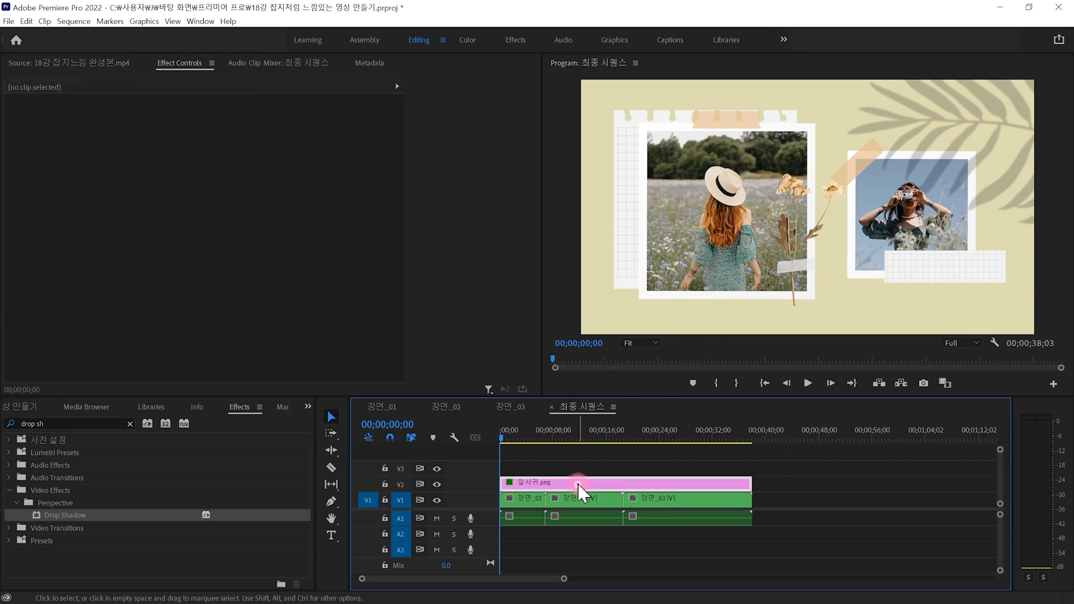
mouse_move(559, 492)
mouse_down()
mouse_move(498, 473)
mouse_move(561, 490)
mouse_move(573, 511)
mouse_move(582, 446)
mouse_up()
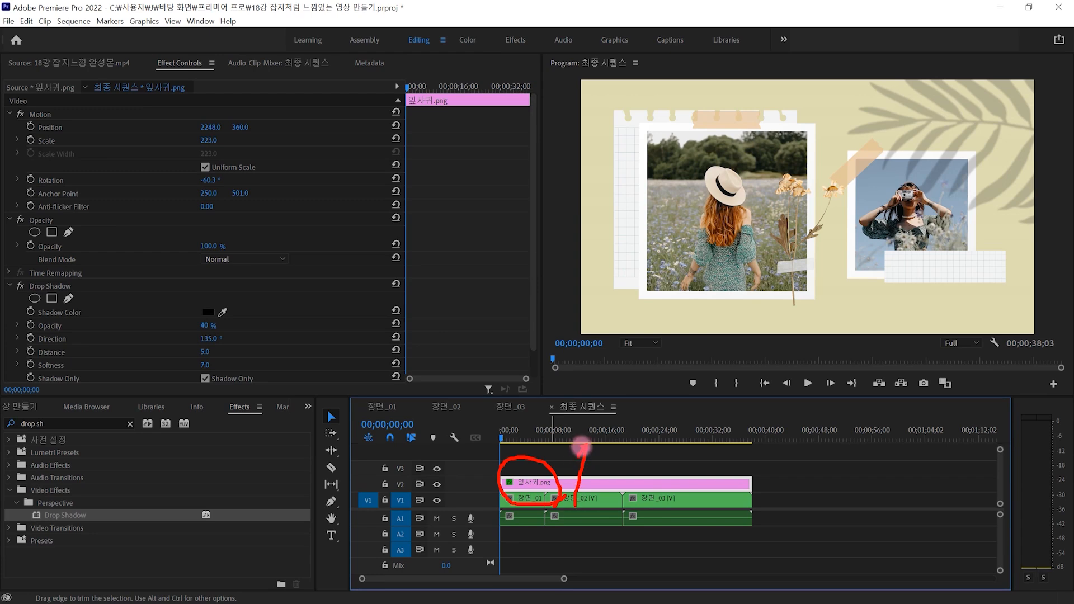
click(552, 474)
click(549, 488)
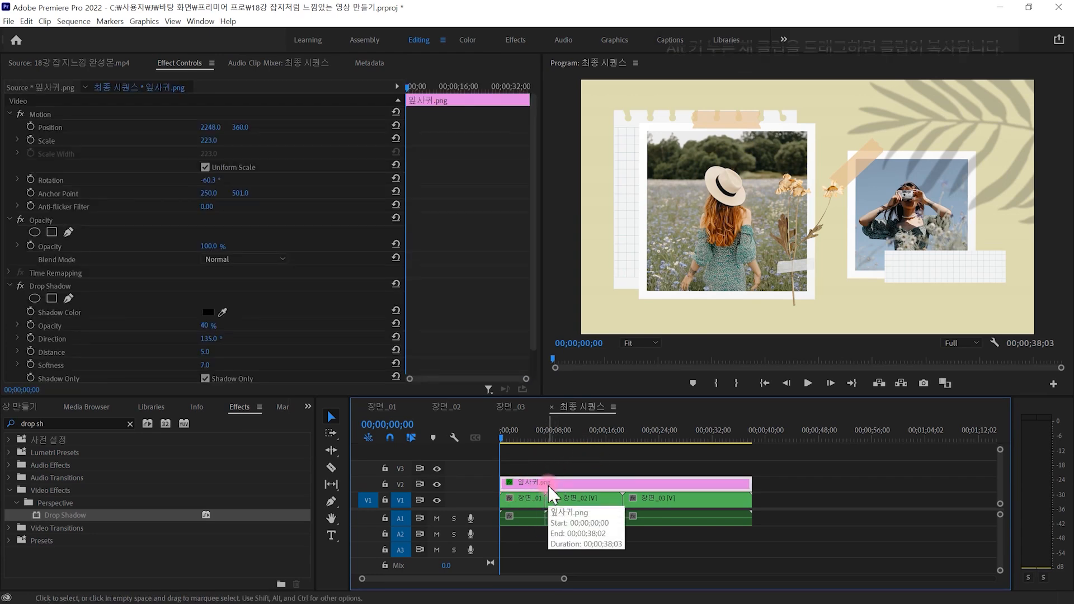
drag(549, 489, 553, 471)
key(ctrl+2)
mouse_move(492, 453)
mouse_down()
mouse_move(545, 480)
mouse_move(590, 483)
mouse_up()
key(Escape)
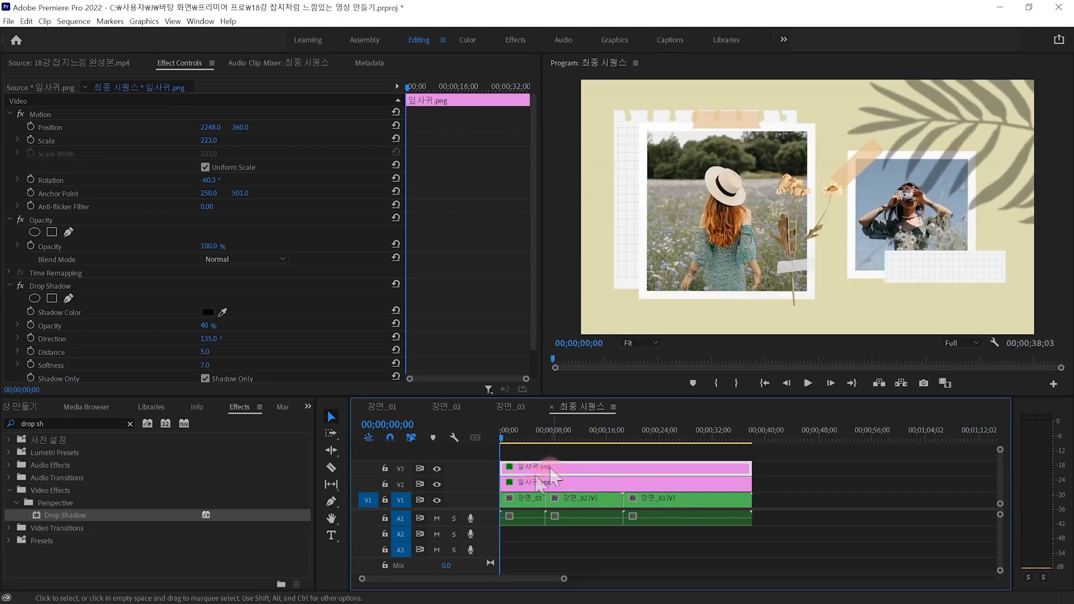
key(ctrl+2)
mouse_move(559, 468)
mouse_down()
mouse_move(576, 449)
mouse_move(842, 301)
mouse_move(960, 179)
mouse_move(881, 203)
mouse_move(897, 90)
mouse_move(987, 103)
mouse_move(976, 181)
mouse_up()
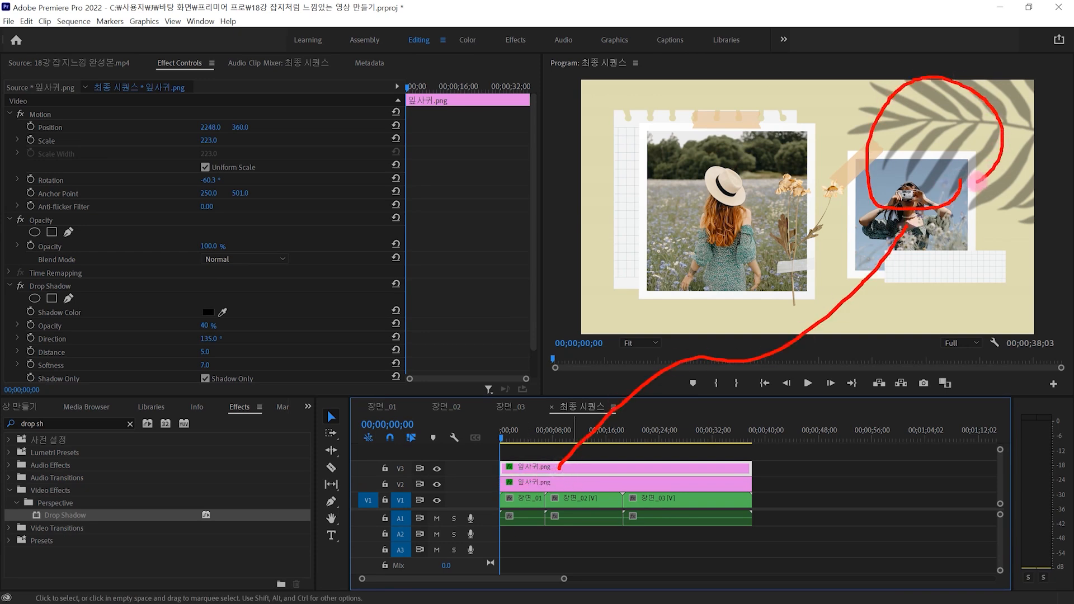
key(Escape)
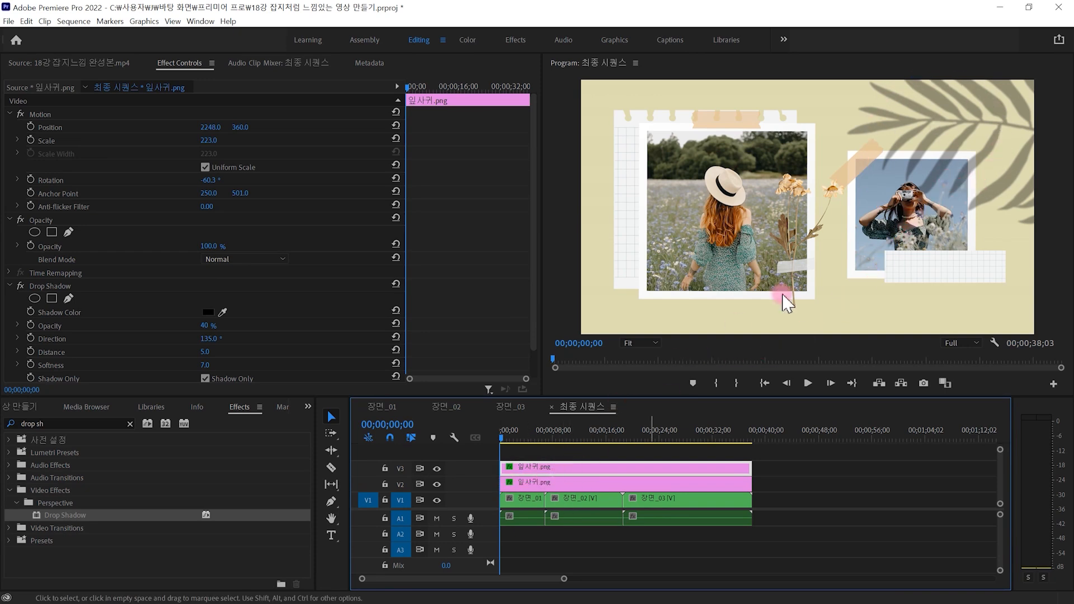
- Move the V3 leaf shadow to the frame's lower-left corner, scale it to about 180 and rotate it to about 66°
click(964, 114)
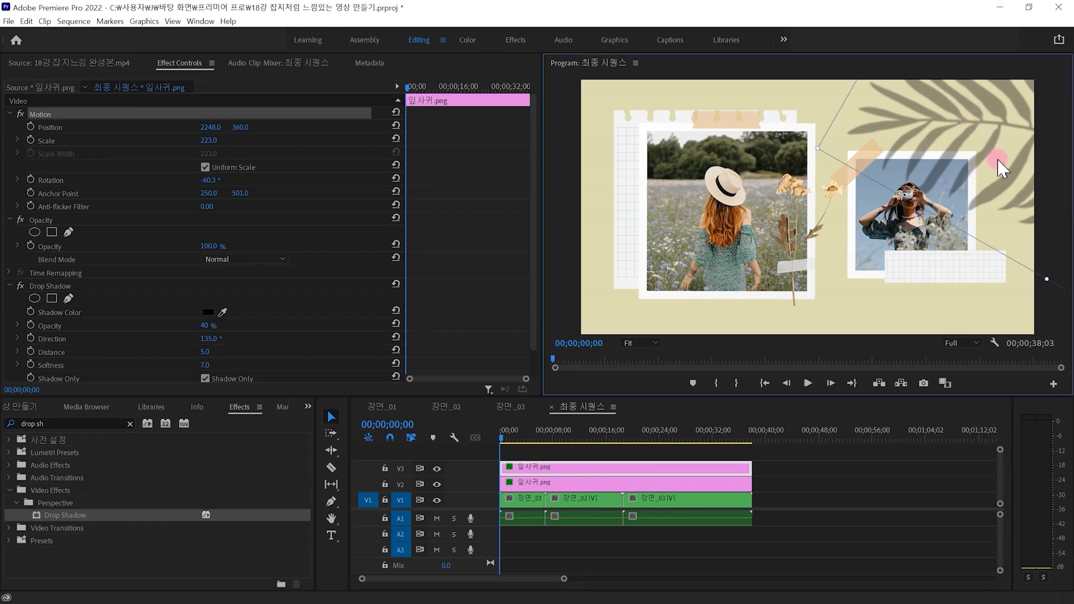
drag(999, 167, 678, 384)
click(622, 156)
drag(614, 148, 566, 286)
drag(669, 144, 695, 214)
drag(644, 306, 640, 285)
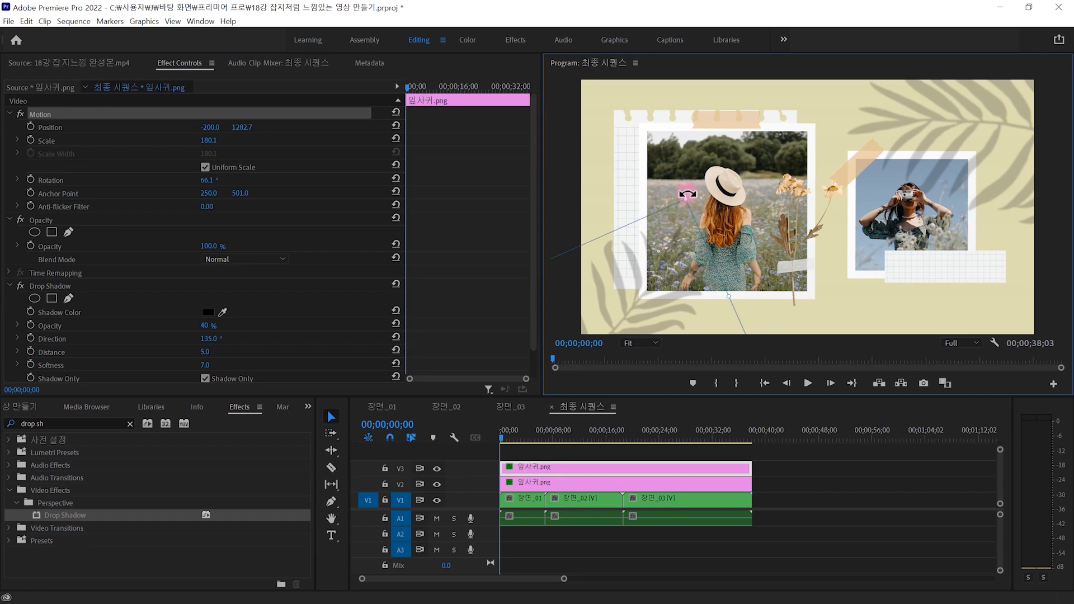
click(818, 496)
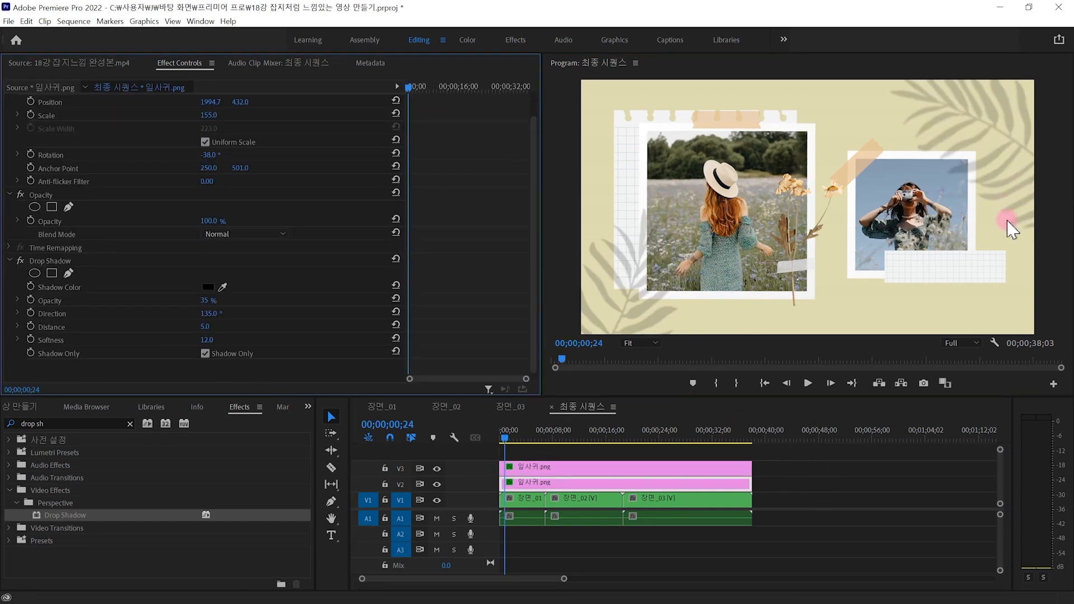
key(ctrl+2)
mouse_move(1023, 177)
mouse_down()
mouse_move(963, 198)
mouse_move(1038, 114)
mouse_move(985, 187)
mouse_up()
mouse_move(961, 137)
mouse_down()
mouse_move(571, 172)
mouse_move(240, 302)
mouse_move(235, 323)
mouse_move(197, 352)
mouse_move(217, 340)
mouse_up()
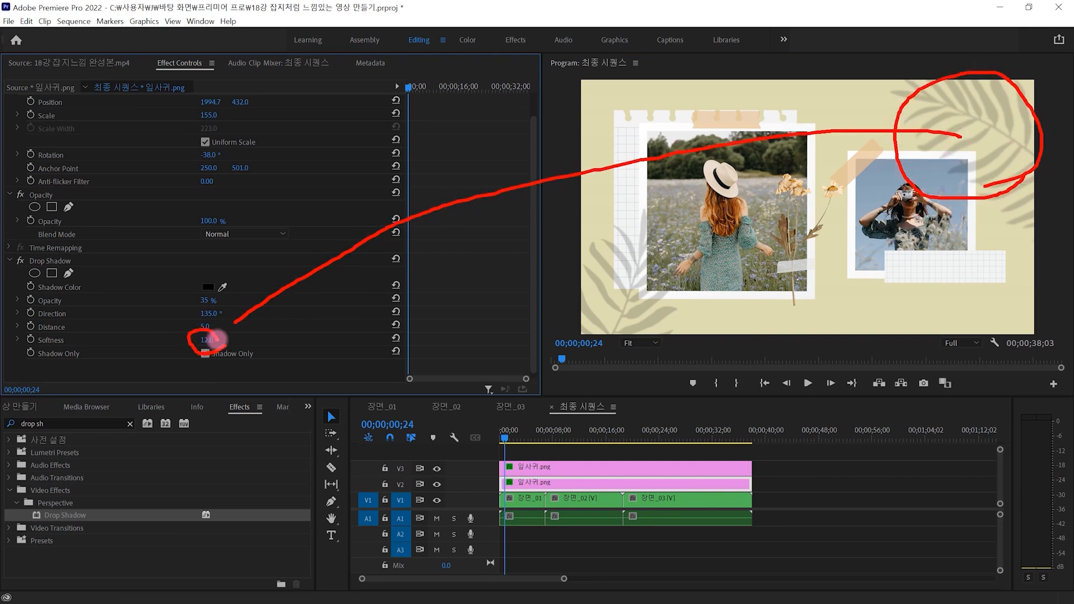
key(Escape)
- Set the V2 leaf's Drop Shadow Softness to 15 and open the V3 leaf's Softness value for editing
click(207, 340)
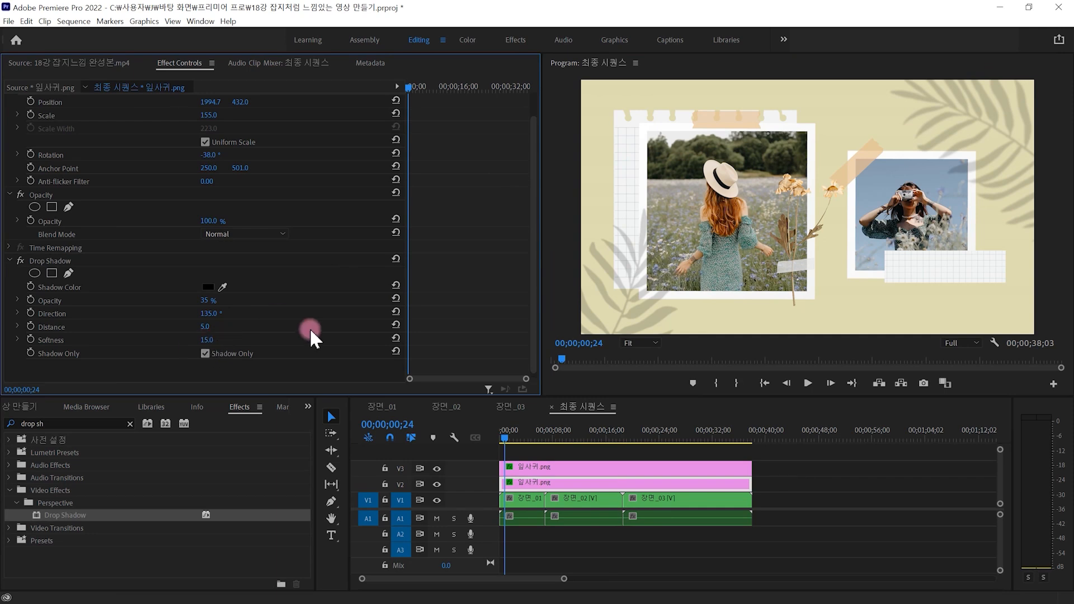
click(538, 471)
click(533, 291)
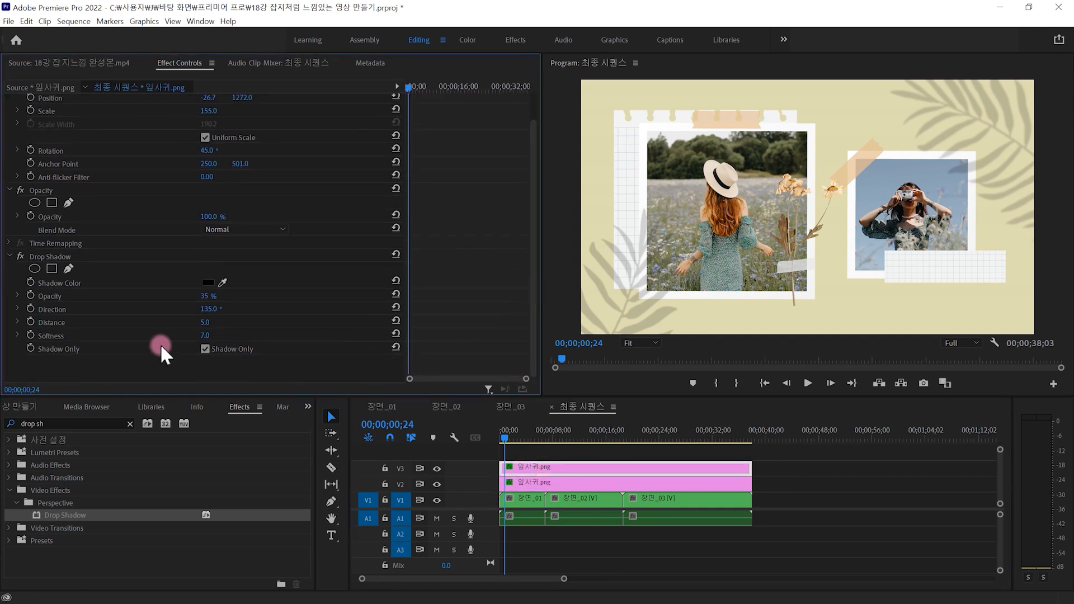
click(218, 333)
- Show the finished sample 18강 잡지느낌 완성본.mp4 and scrub through it to compare its leaf shadows with the sequence
click(89, 63)
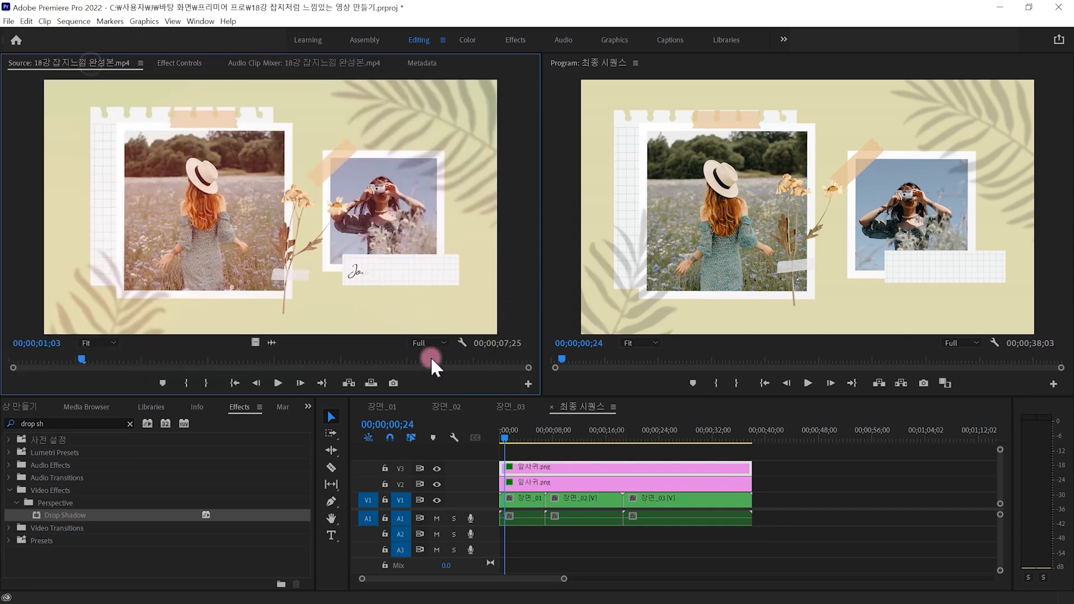
click(89, 367)
drag(89, 369, 230, 383)
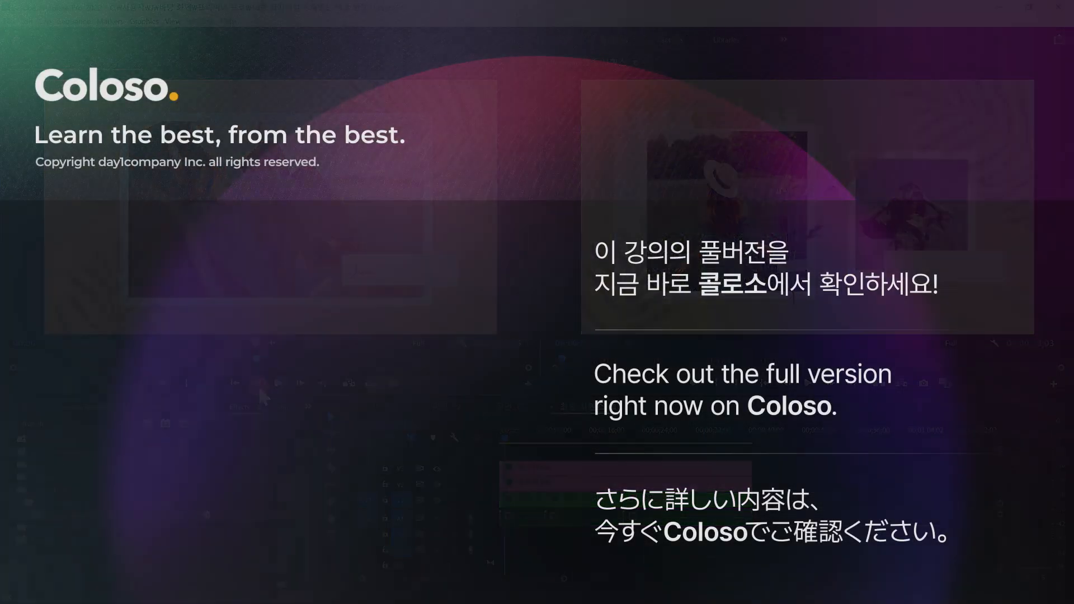